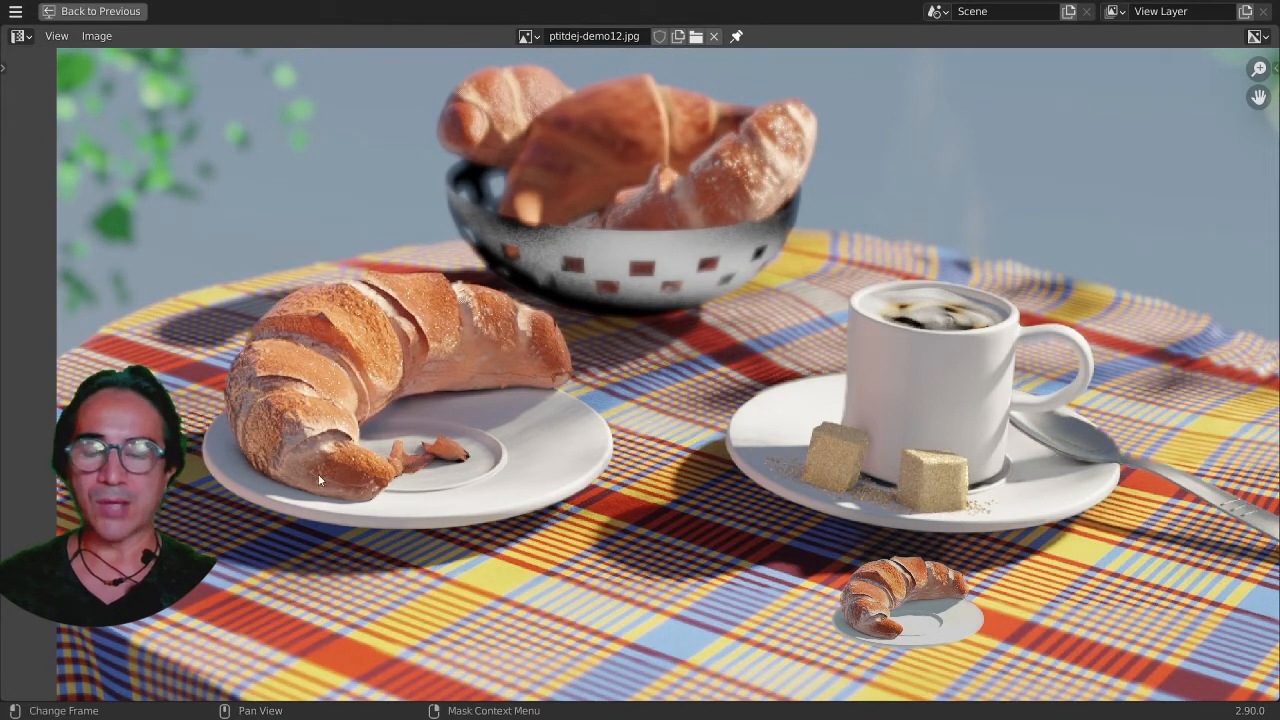
Examine the croissants, coffee cup and plates in the reference render ptitdej-demo12.jpg, both close up and as a whole
middle_drag(318, 474, 411, 460)
scroll(411, 460, down, 1)
middle_drag(715, 474, 616, 479)
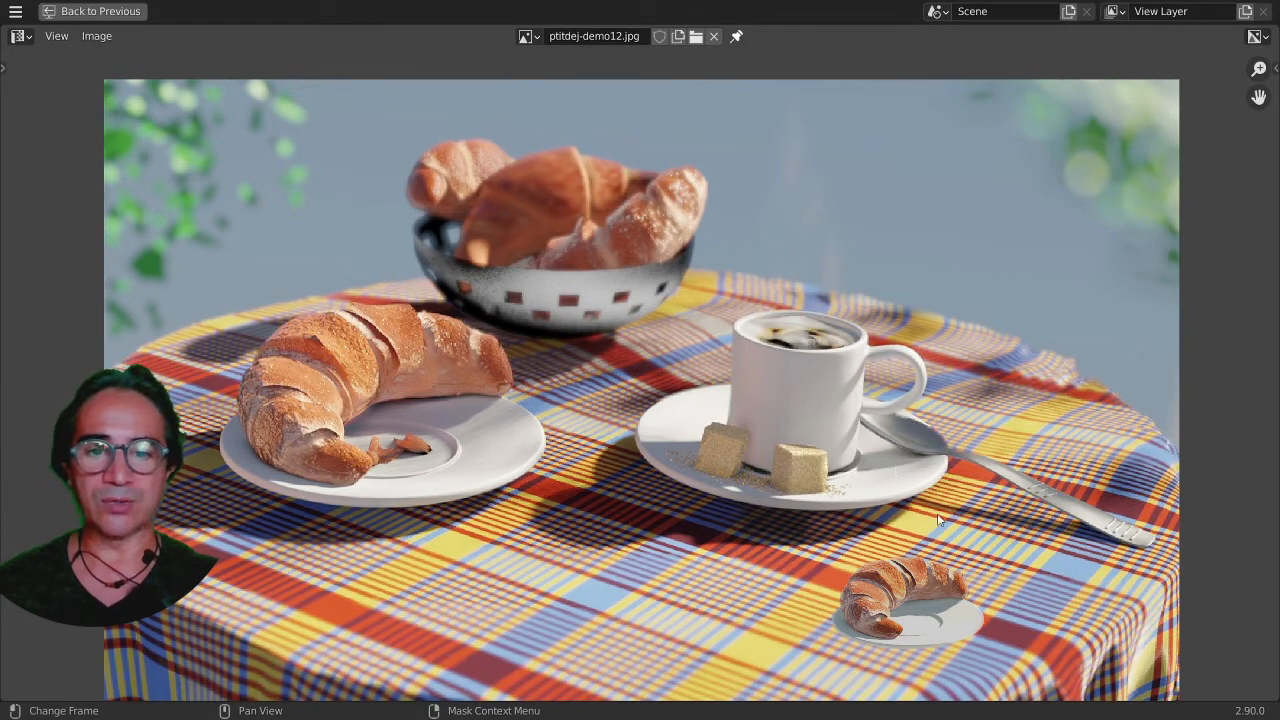
scroll(938, 518, up, 3)
scroll(815, 540, down, 4)
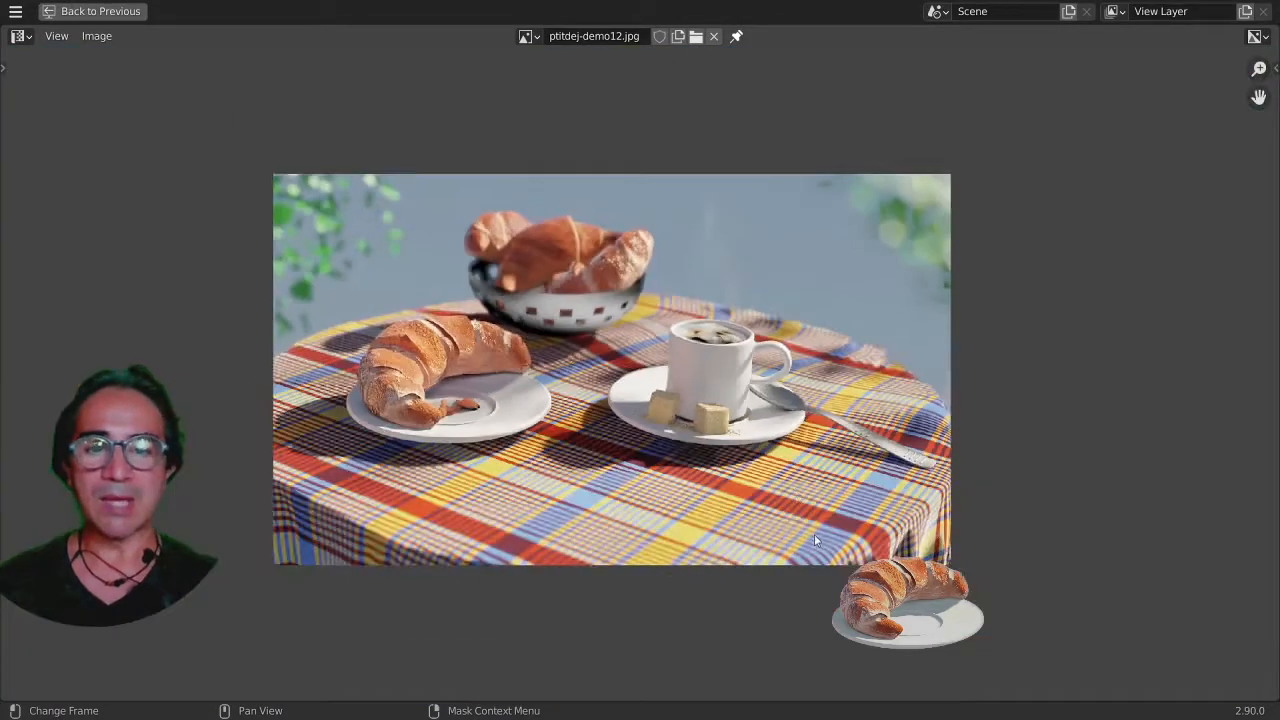
scroll(806, 474, up, 1)
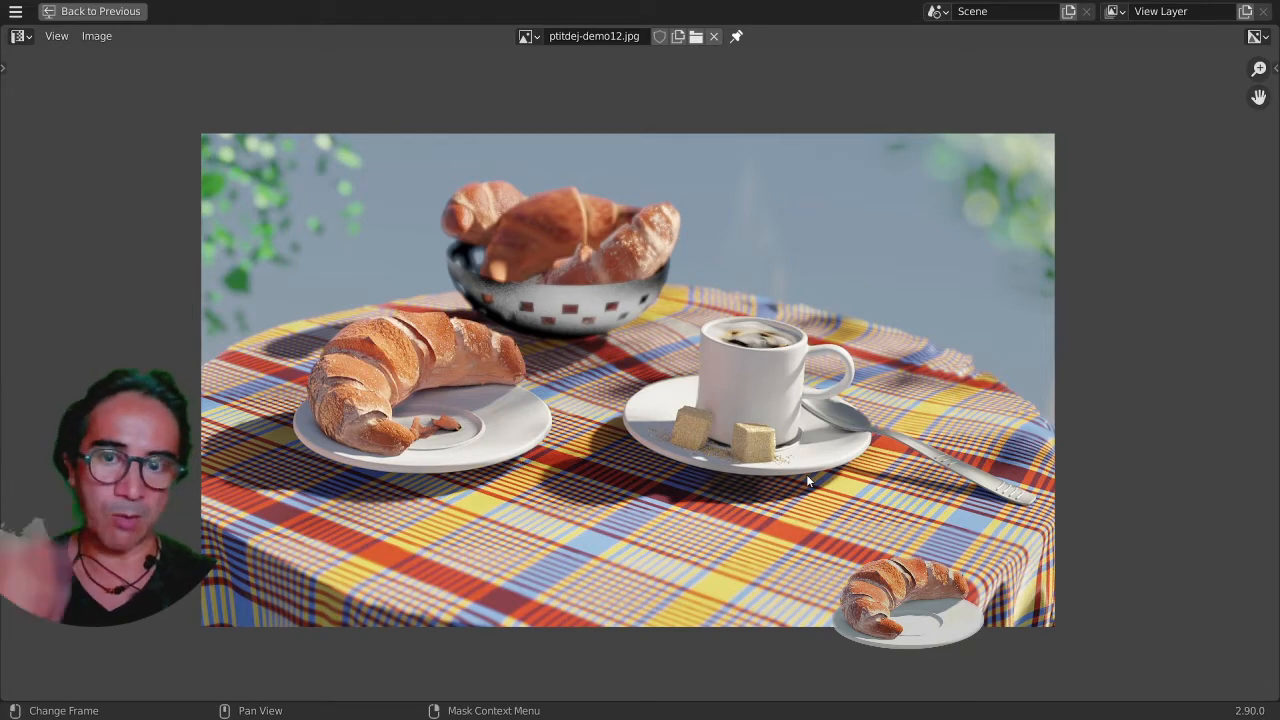
Leave the maximized image view and merge the narrow image area beside the 3D viewport into the viewport
key(ctrl+space)
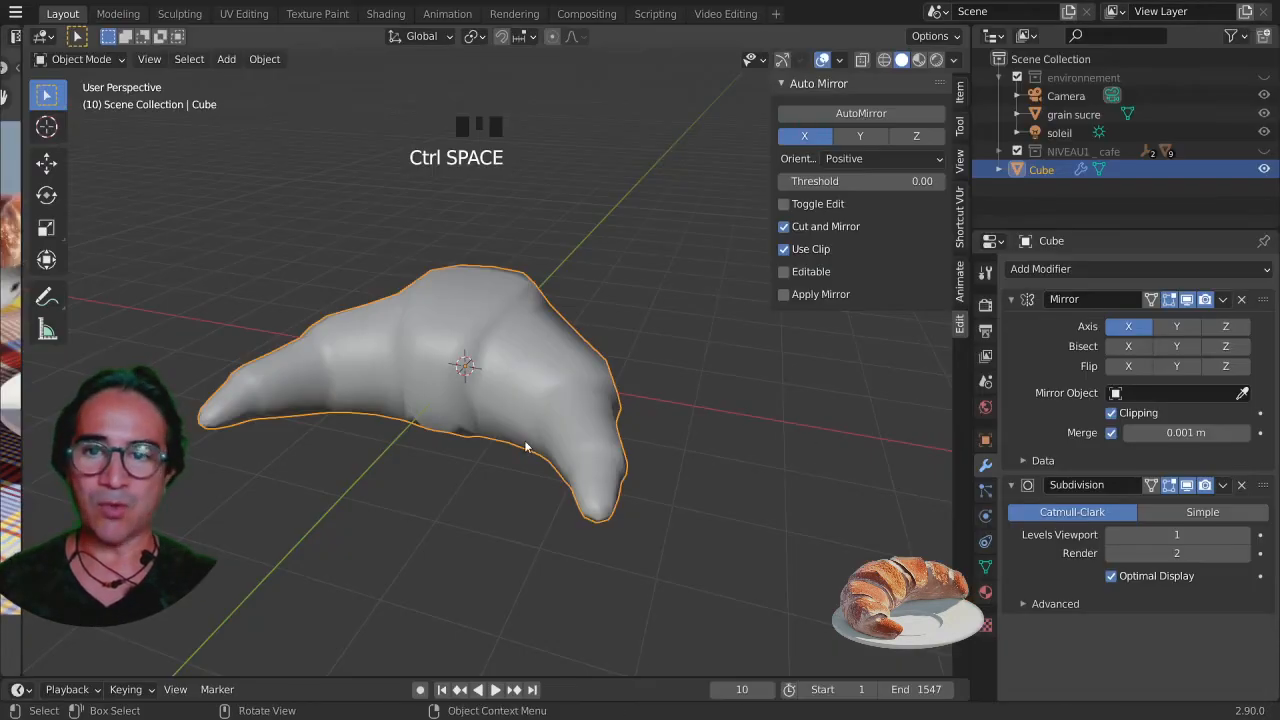
middle_drag(525, 447, 504, 504)
scroll(598, 495, down, 2)
middle_drag(598, 495, 554, 477)
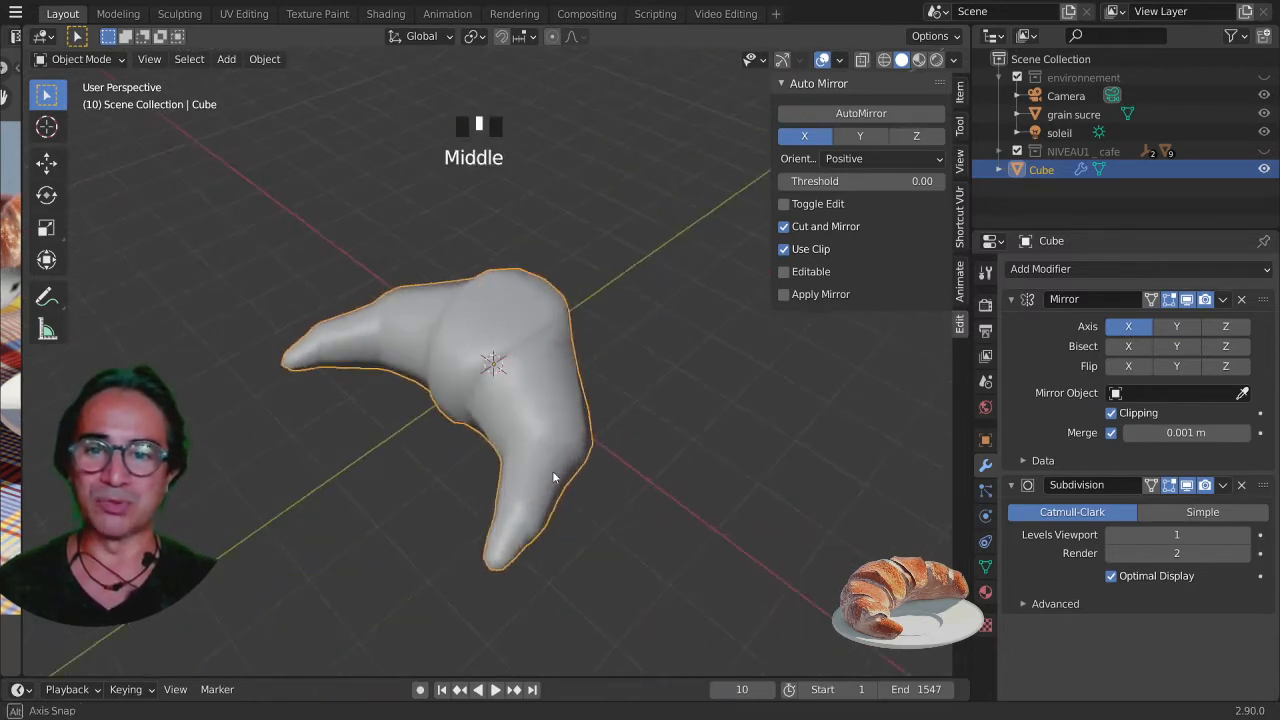
right_click(20, 175)
click(20, 176)
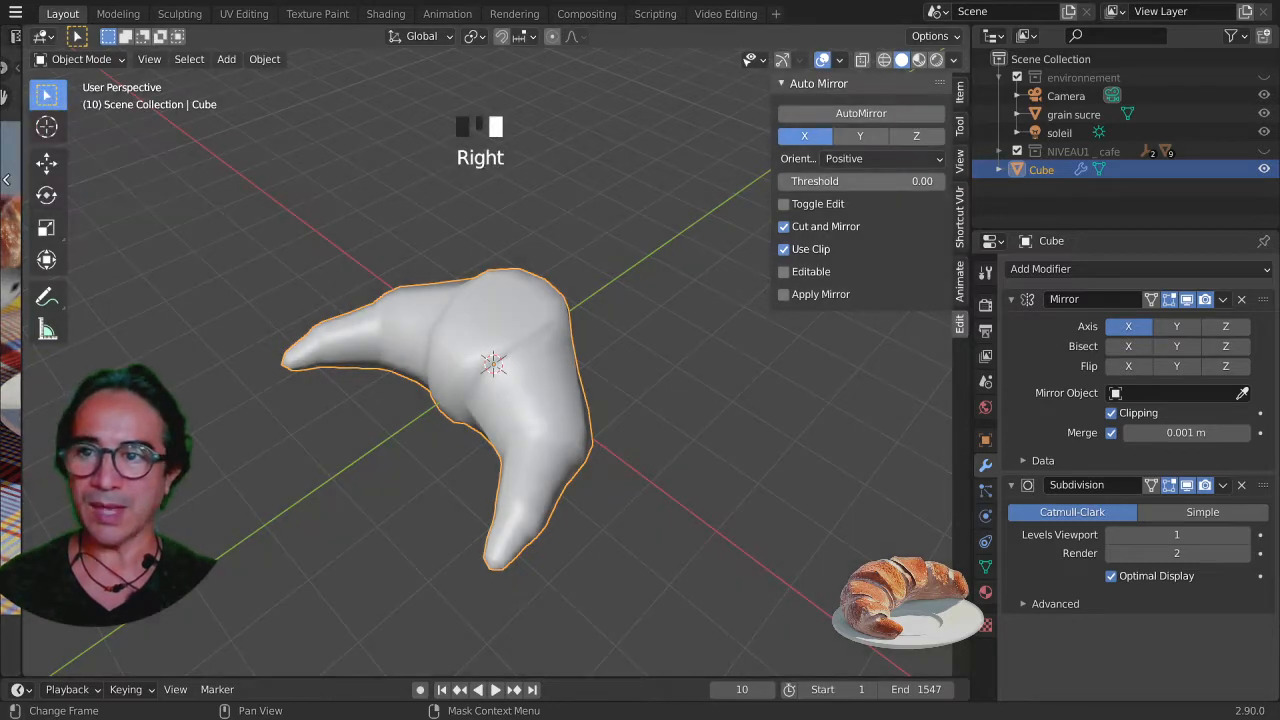
click(6, 180)
Put the croissant mesh into Edit Mode with vertex selection
scroll(434, 473, up, 3)
middle_drag(434, 473, 551, 427)
scroll(408, 428, down, 2)
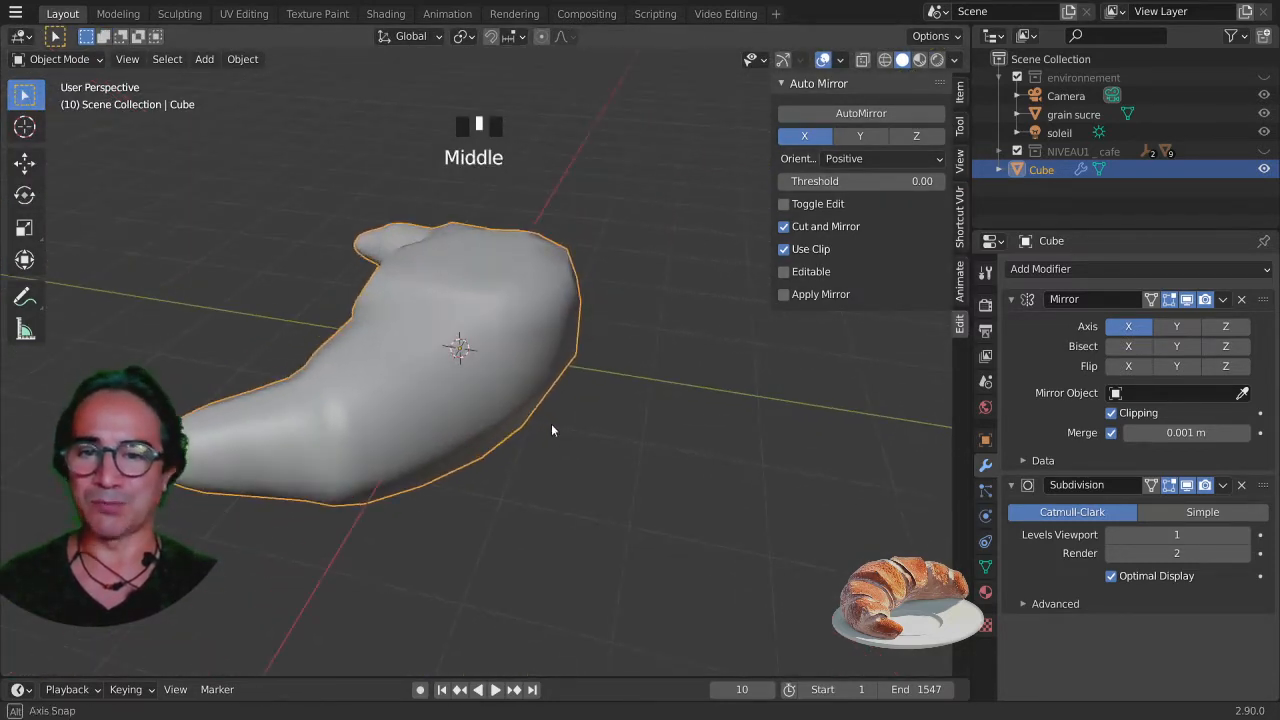
scroll(463, 437, up, 1)
middle_drag(463, 437, 330, 420)
scroll(563, 449, down, 2)
key(Tab)
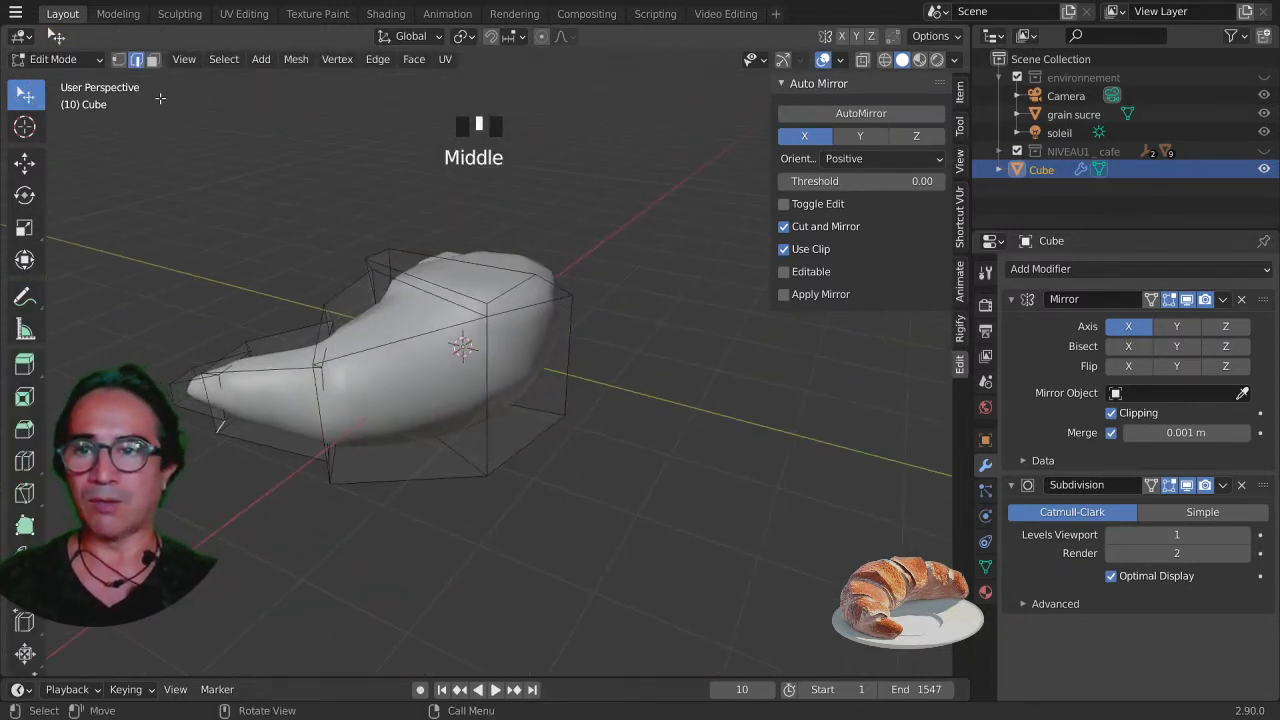
click(121, 62)
Move a vertex on the thick middle part of the croissant and return to Object Mode
middle_drag(591, 454, 631, 454)
drag(520, 306, 520, 314)
middle_drag(580, 378, 514, 398)
key(g)
click(609, 391)
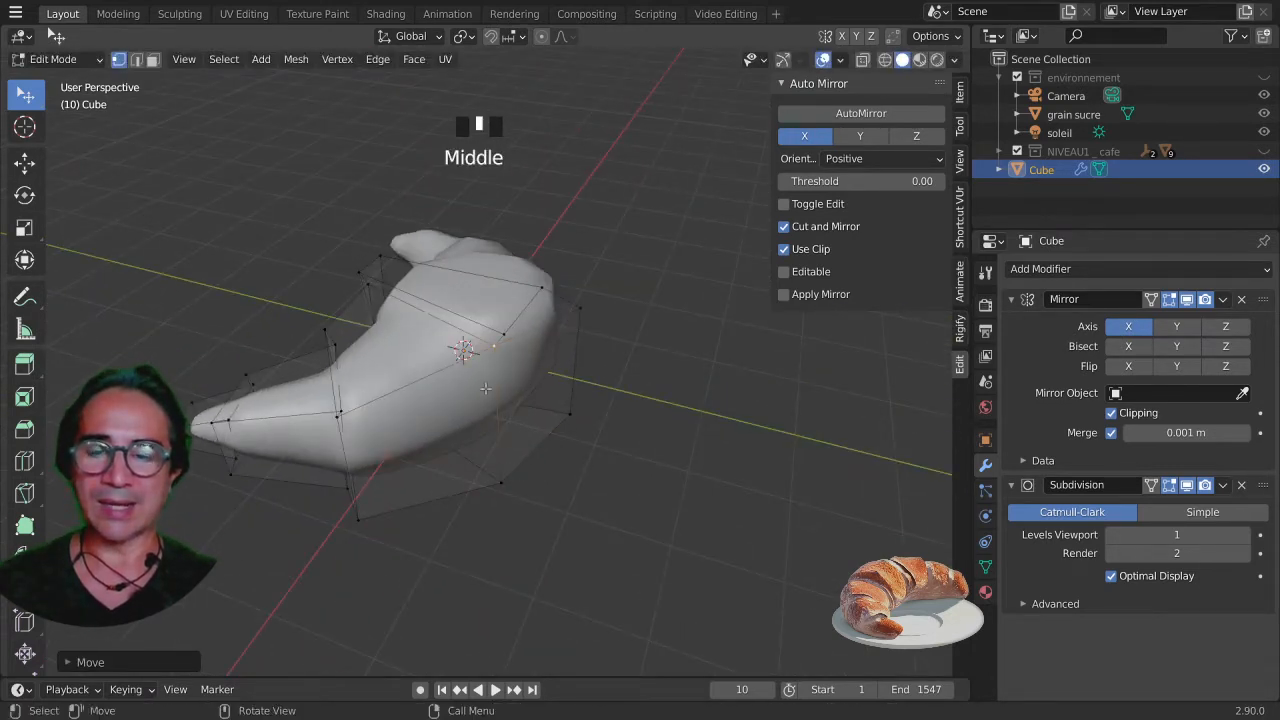
key(Tab)
middle_drag(403, 432, 543, 354)
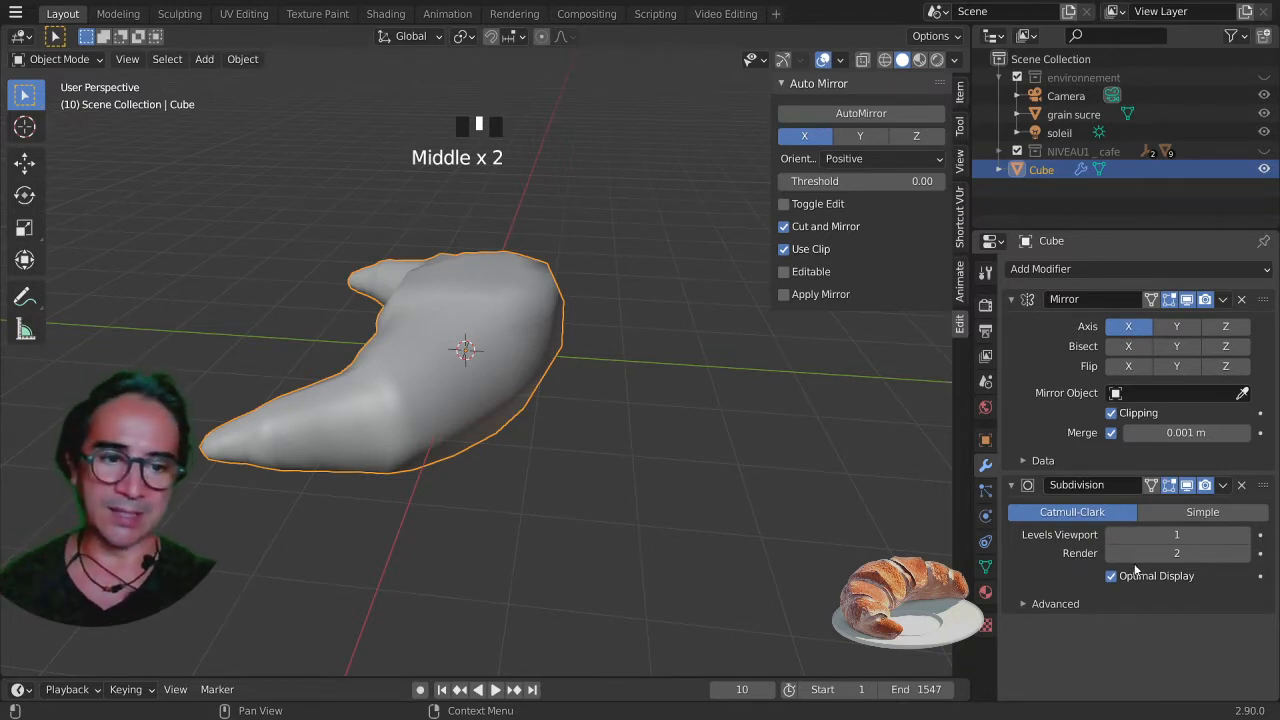
Apply the Subdivision modifier to the croissant, keeping the Mirror modifier
click(1222, 485)
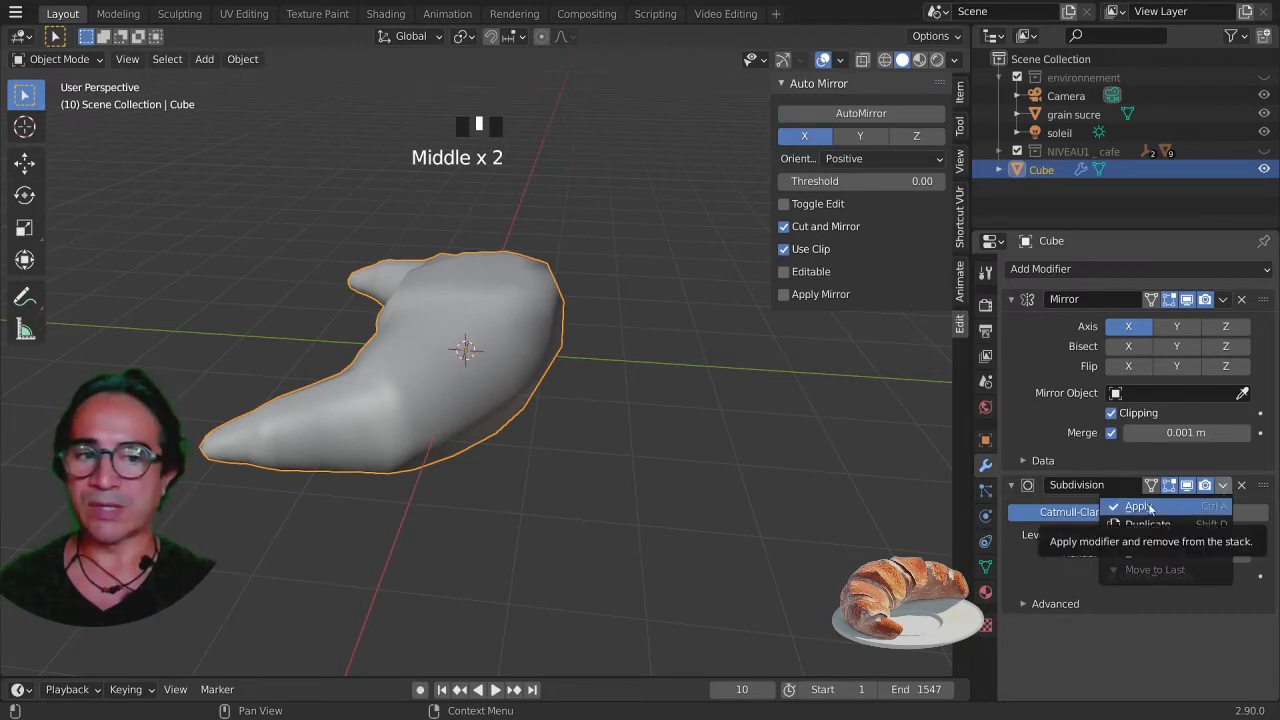
middle_drag(586, 384, 600, 380)
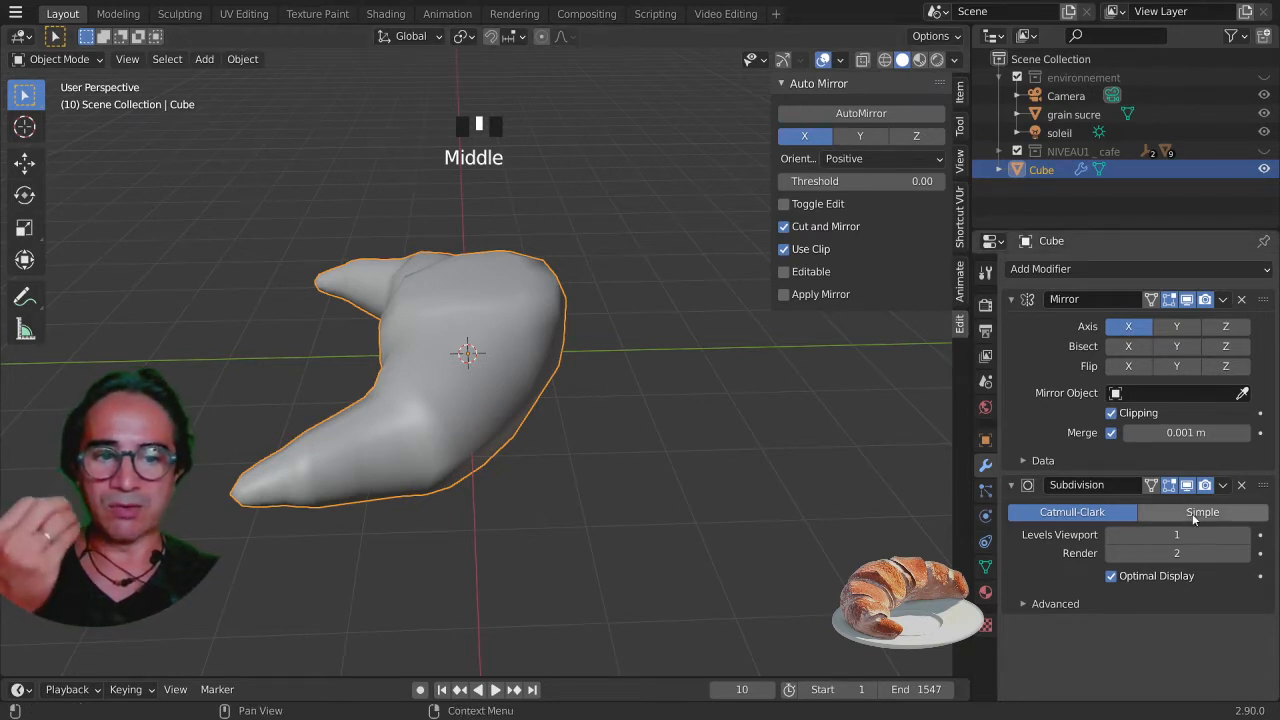
click(1223, 486)
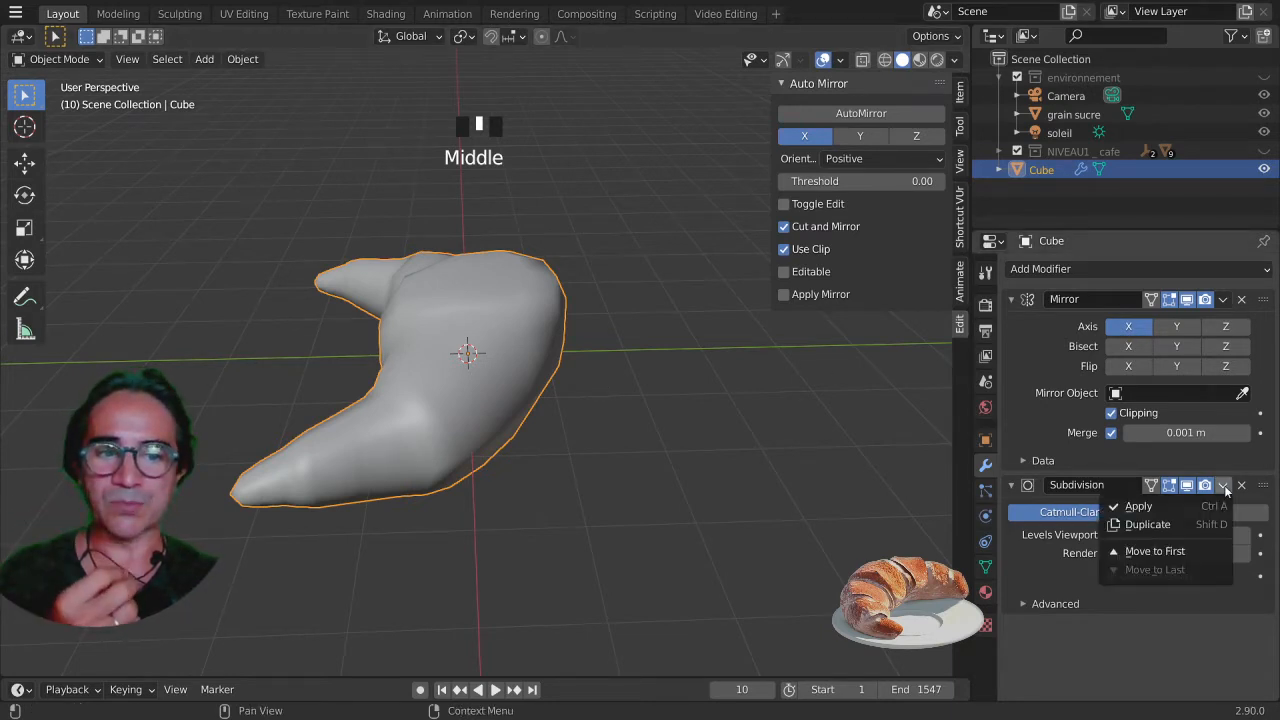
click(1155, 507)
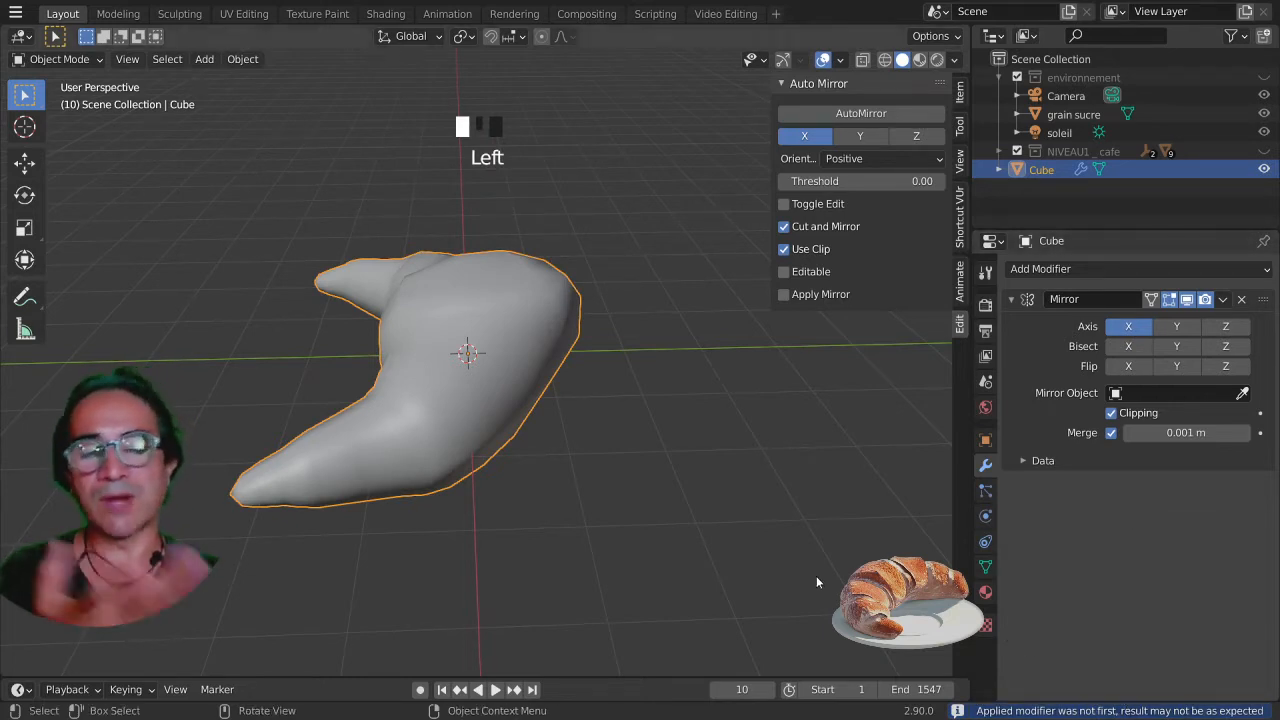
middle_drag(656, 480, 406, 382)
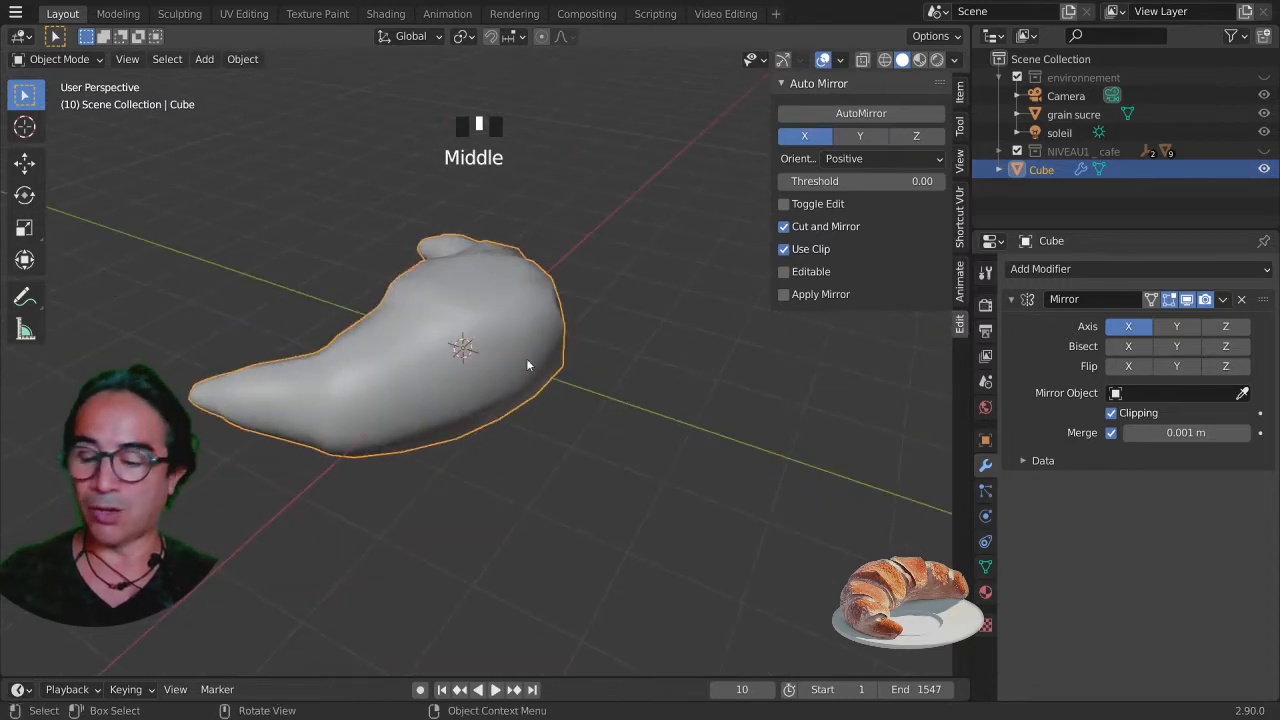
In Edit Mode, select two adjacent vertices on the croissant's outer edge, collapse the Mirror modifier's settings and move the vertices outward
key(Tab)
scroll(549, 406, up, 2)
middle_drag(549, 406, 449, 487)
click(403, 390)
shift+click(342, 384)
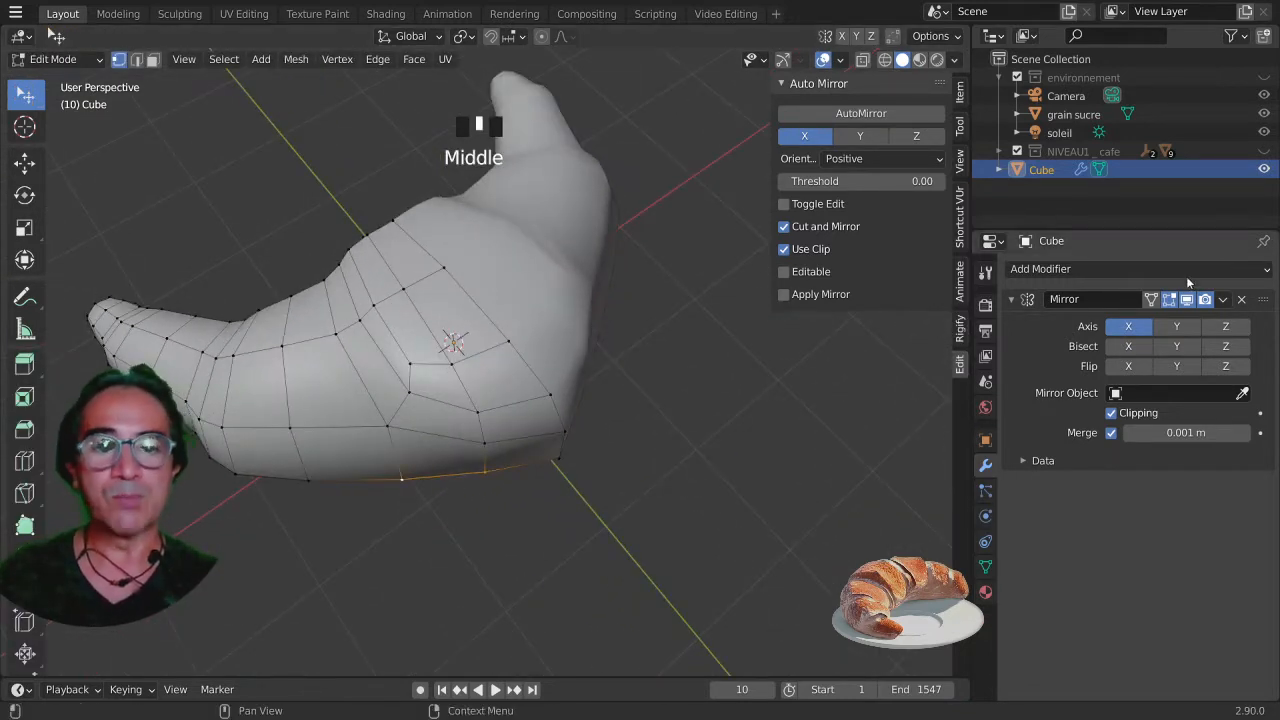
click(1011, 299)
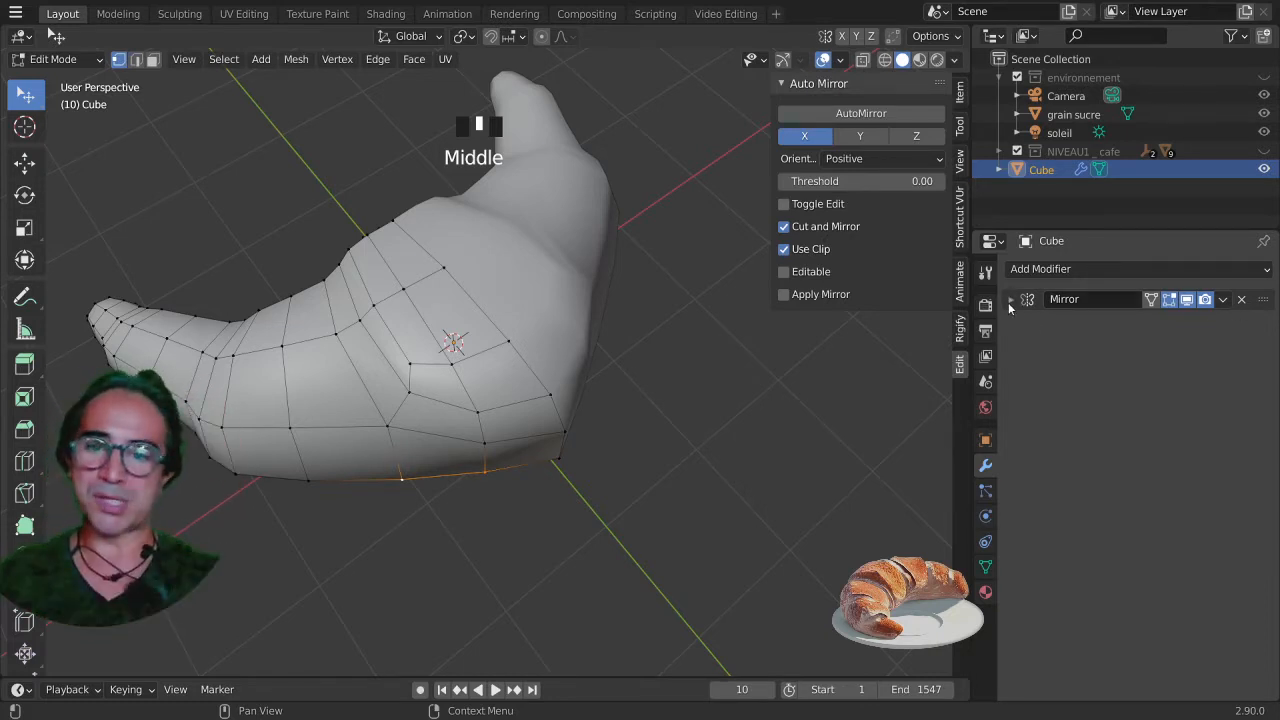
key(g)
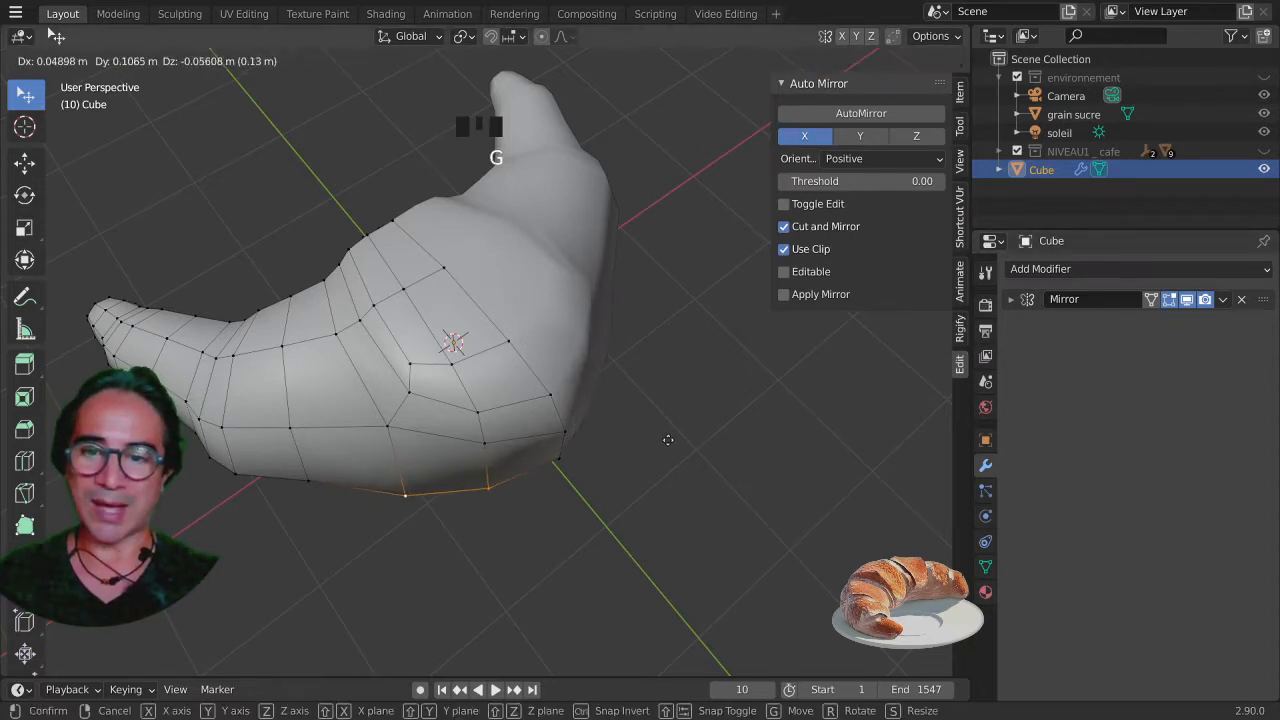
click(668, 440)
Adjust the position of the two selected outer-edge vertices from another viewing angle
middle_drag(578, 502, 555, 369)
middle_drag(462, 356, 516, 474)
key(g)
click(519, 468)
middle_drag(592, 490, 524, 369)
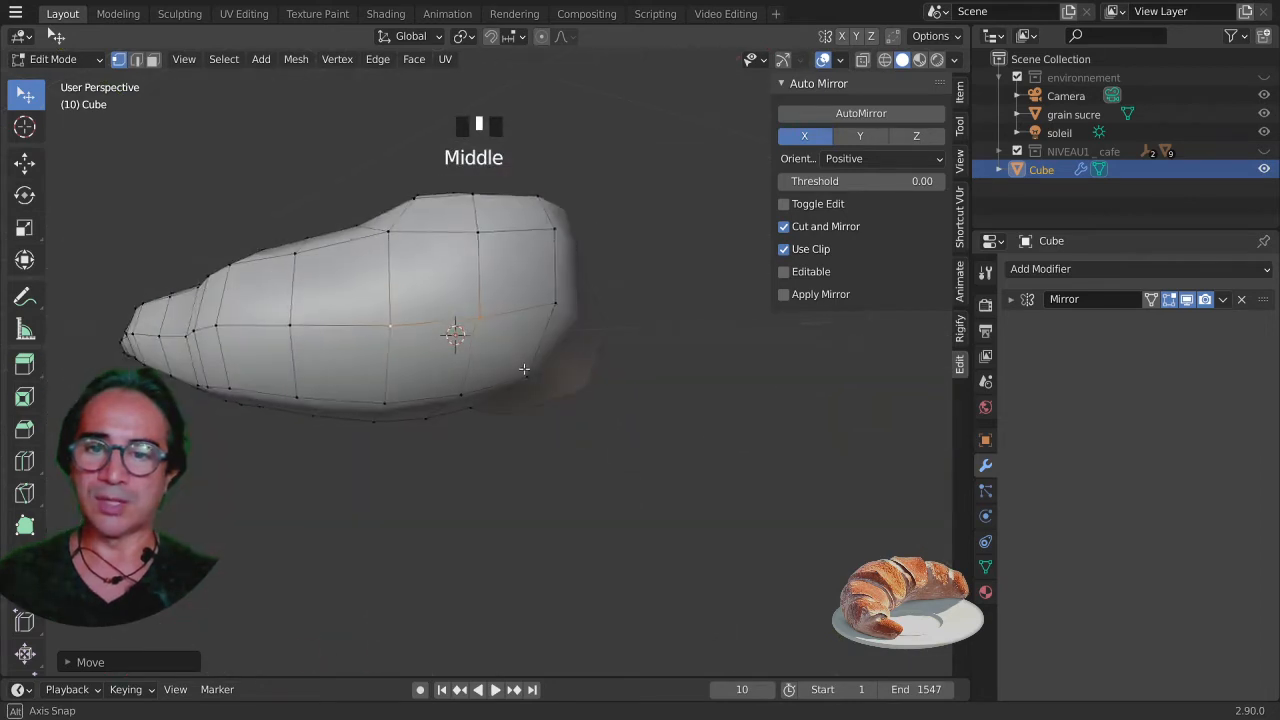
middle_drag(591, 320, 583, 366)
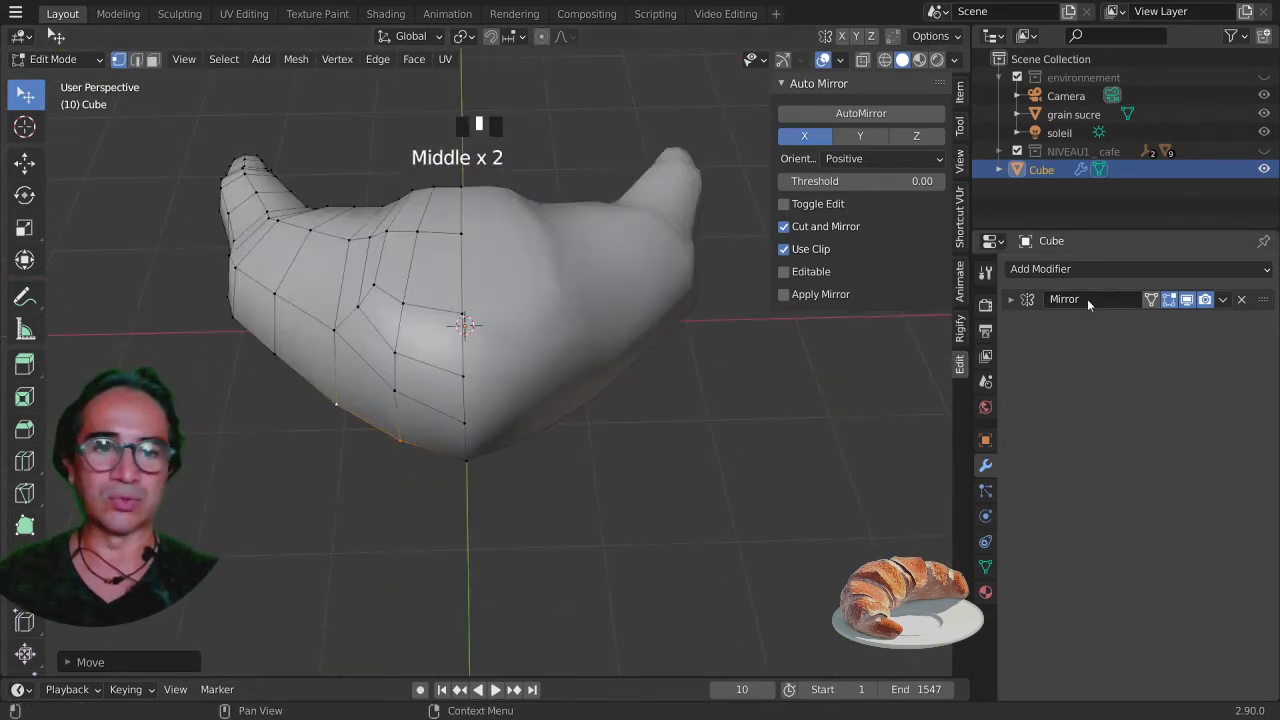
Pull the outer-edge vertices further outward in two moves to round the croissant's back
middle_drag(620, 420, 677, 463)
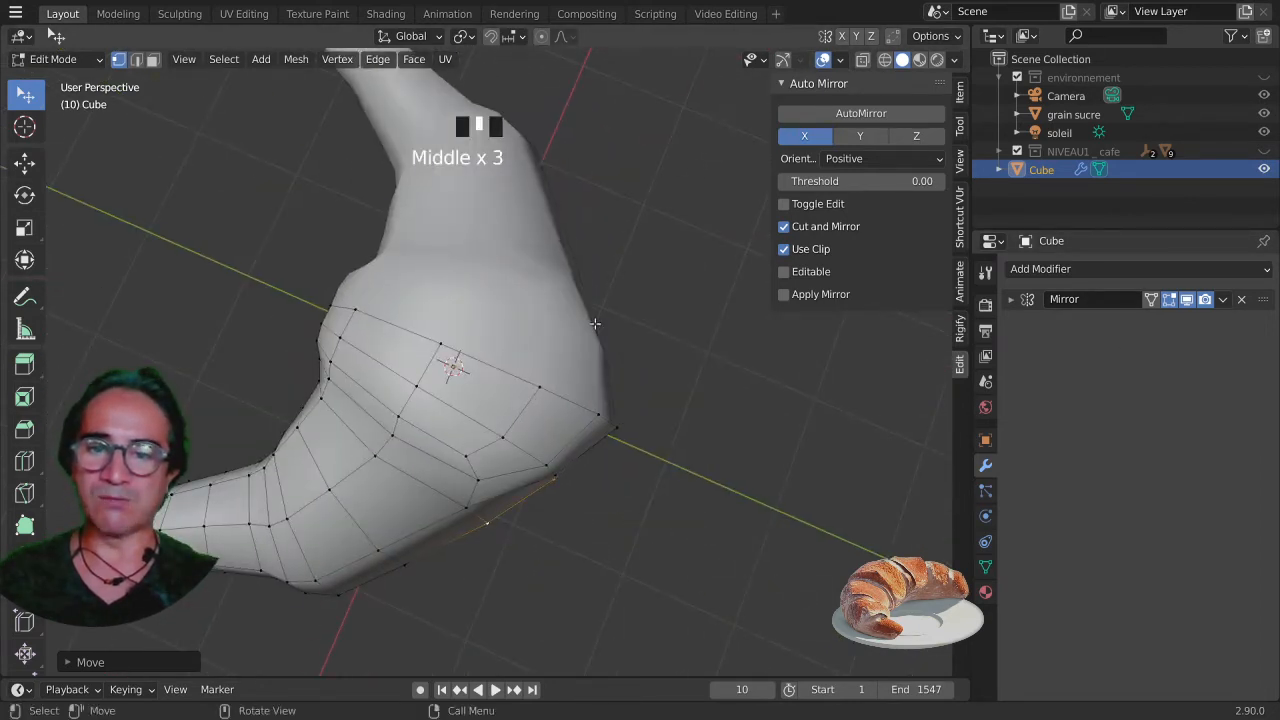
key(g)
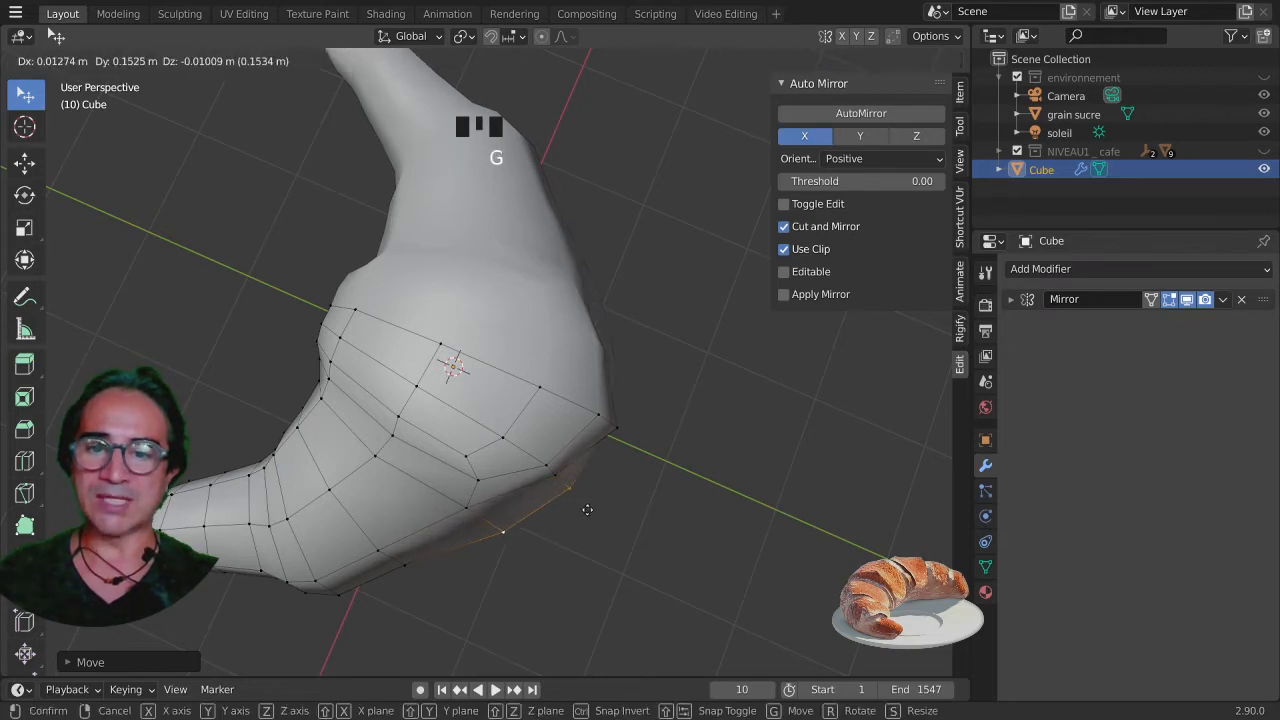
click(591, 514)
middle_drag(591, 514, 623, 526)
click(549, 432)
key(g)
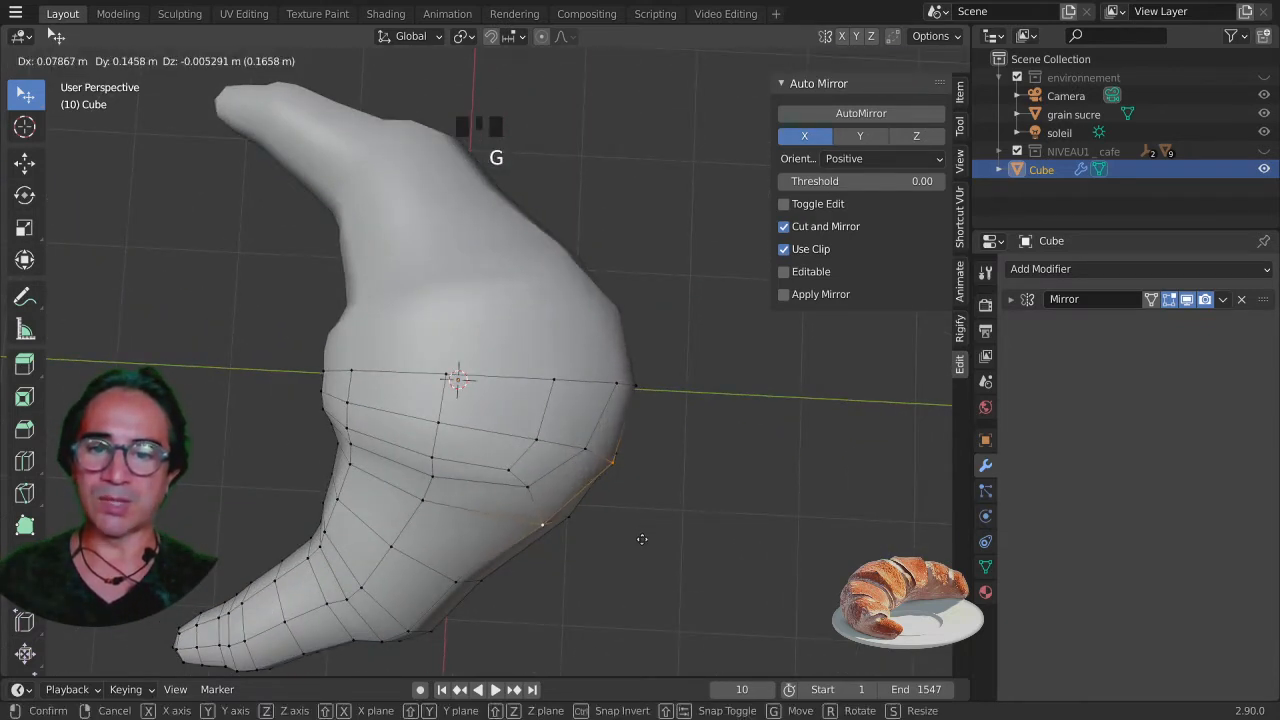
click(640, 540)
Switch to the UV Editing workspace and widen the 3D viewport at the expense of the UV editor
middle_drag(697, 514, 560, 440)
scroll(700, 470, up, 2)
shift+middle_drag(770, 480, 541, 447)
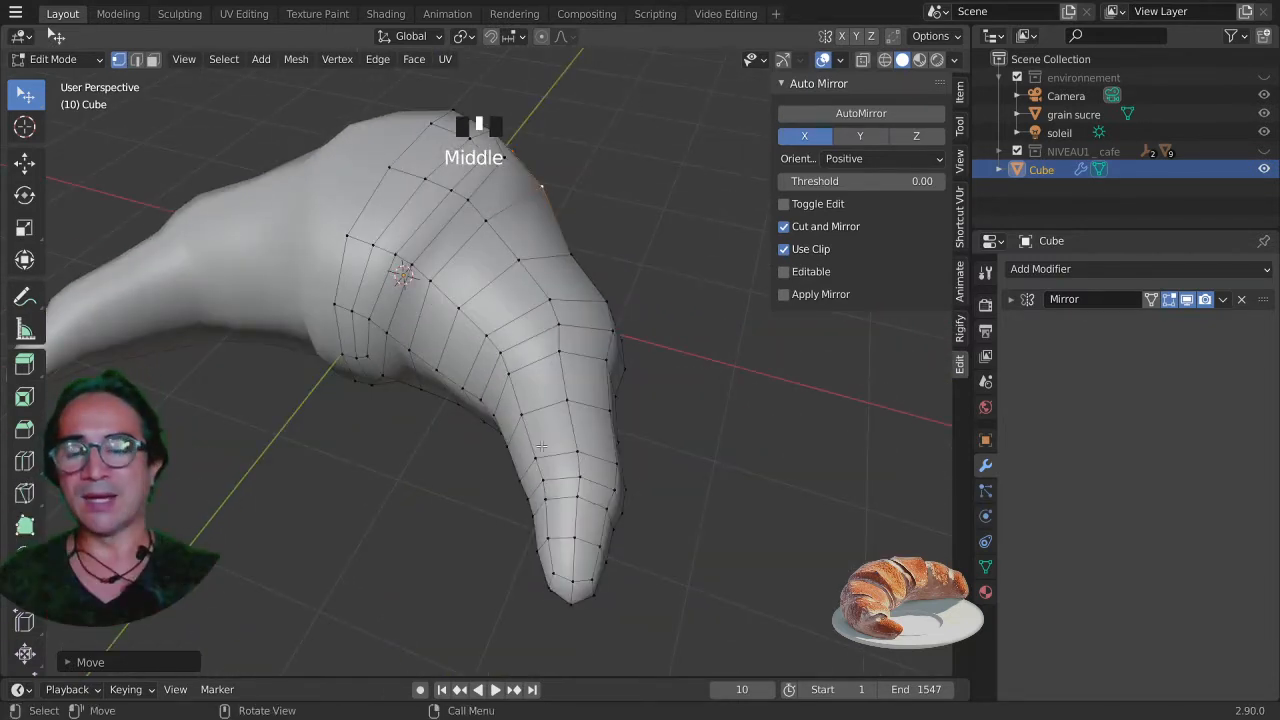
middle_drag(515, 481, 570, 373)
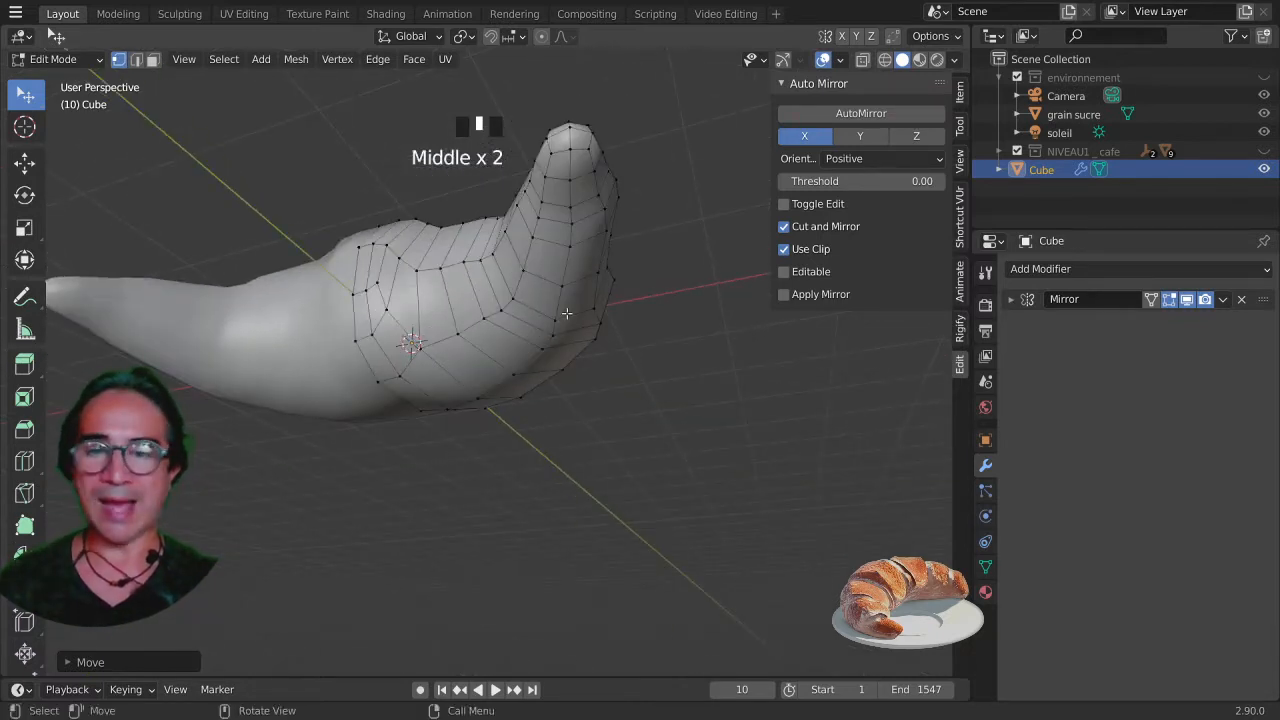
middle_drag(566, 313, 577, 389)
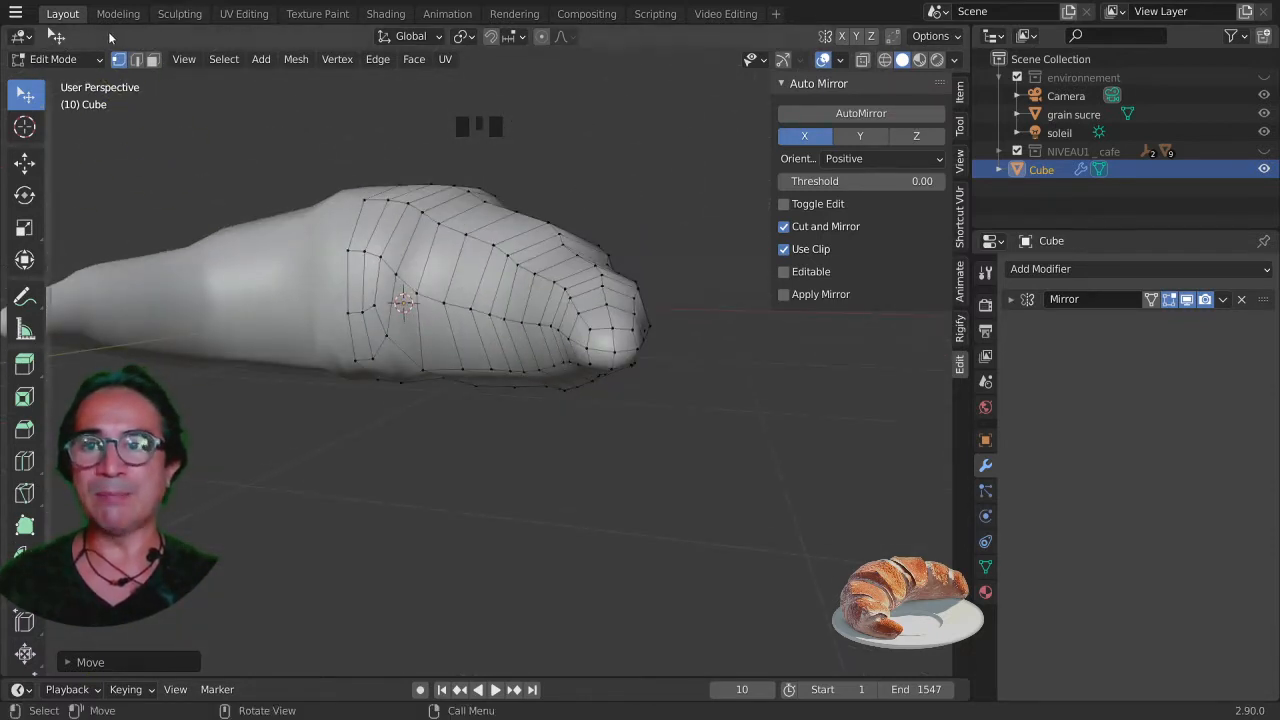
click(250, 14)
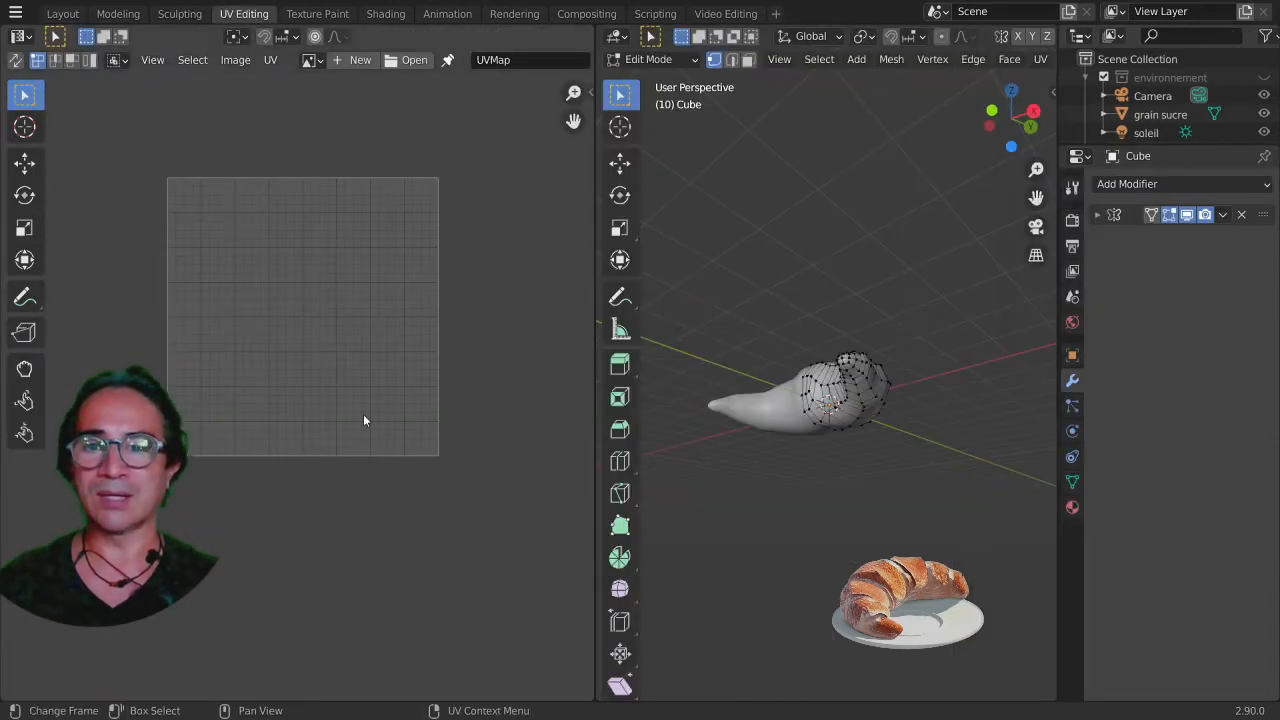
mouse_move(869, 462)
middle_down()
mouse_move(920, 455)
mouse_move(869, 466)
middle_up()
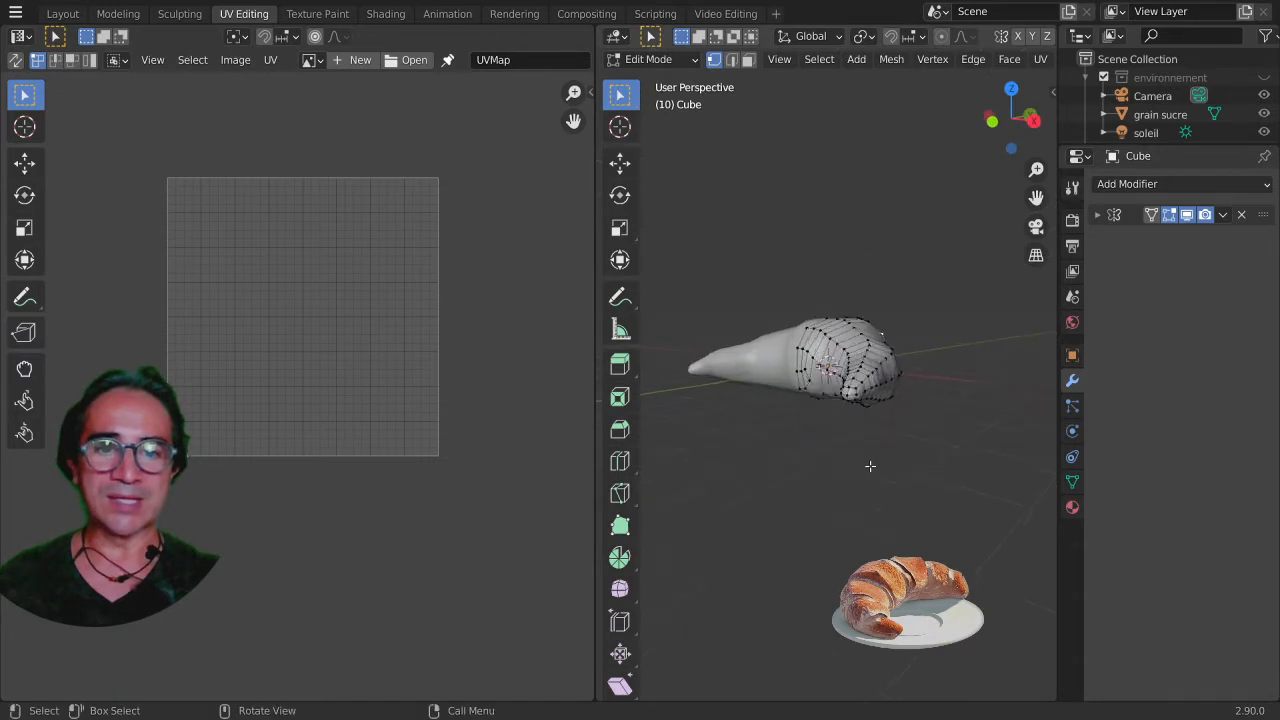
scroll(870, 461, up, 5)
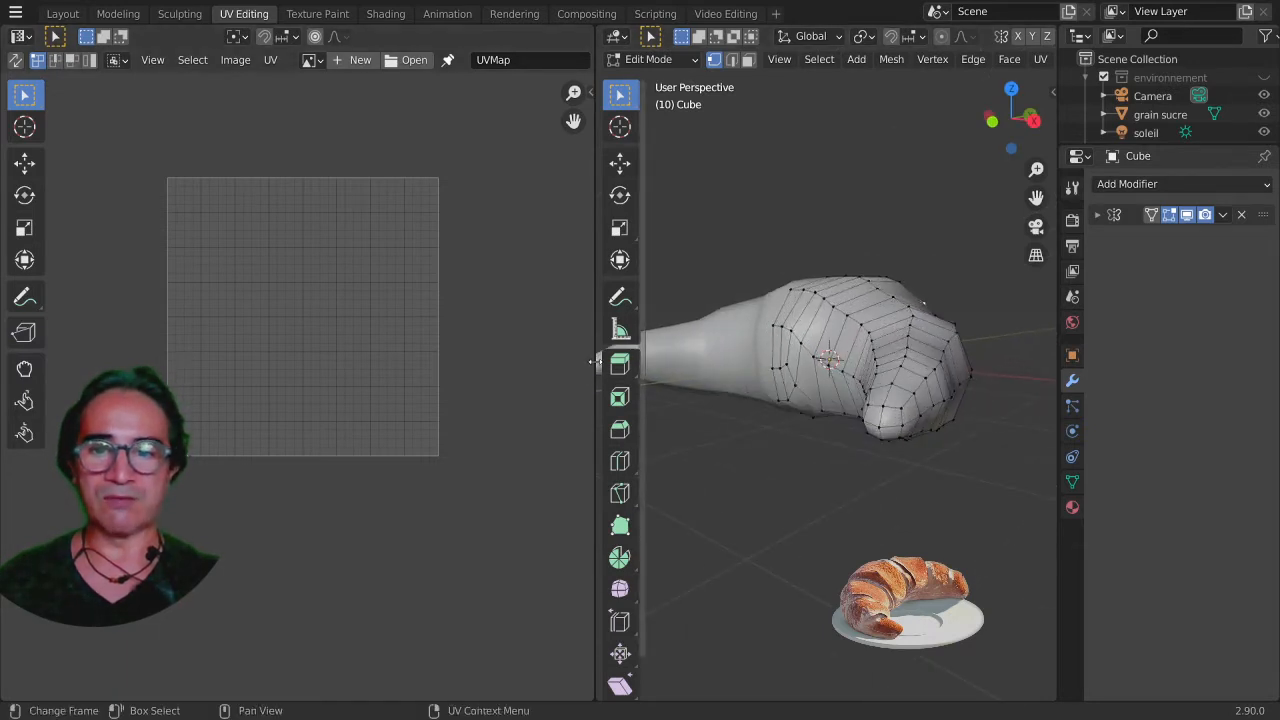
drag(594, 357, 356, 357)
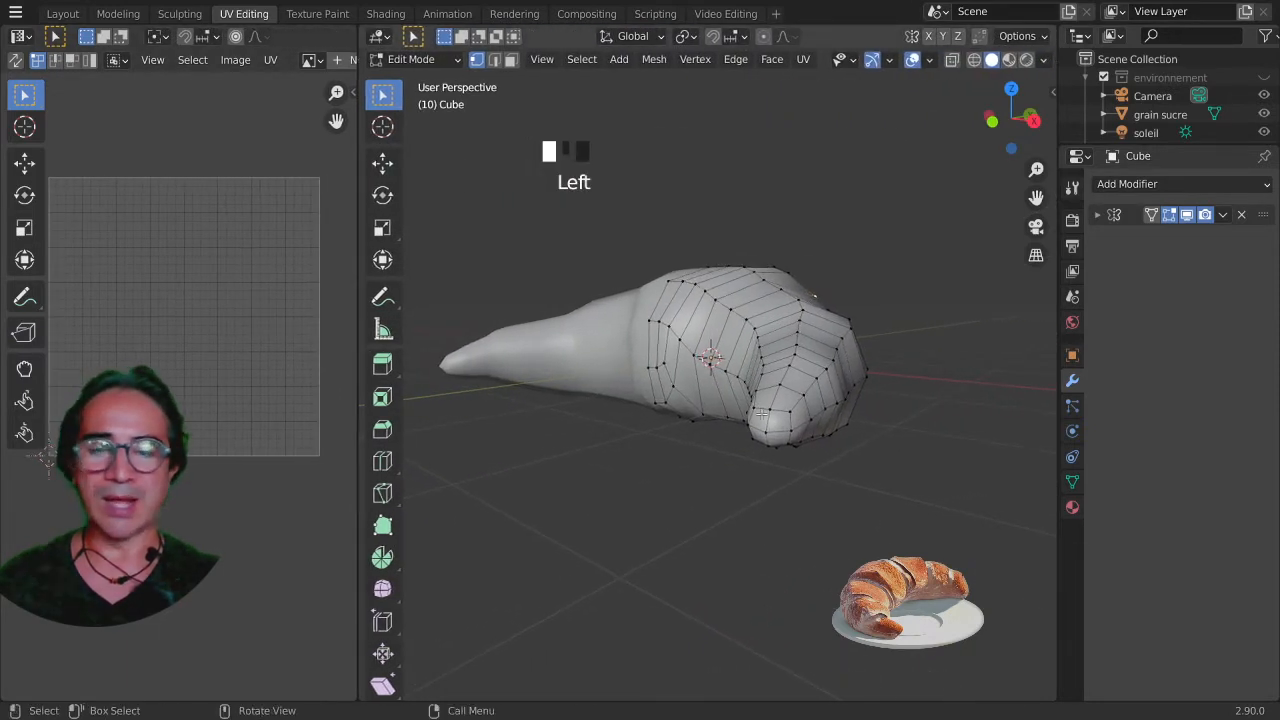
Select a shortest path of vertices along the croissant's underside, from the mirrored centre to partway along the horn
scroll(780, 420, up, 2)
middle_drag(780, 420, 650, 377)
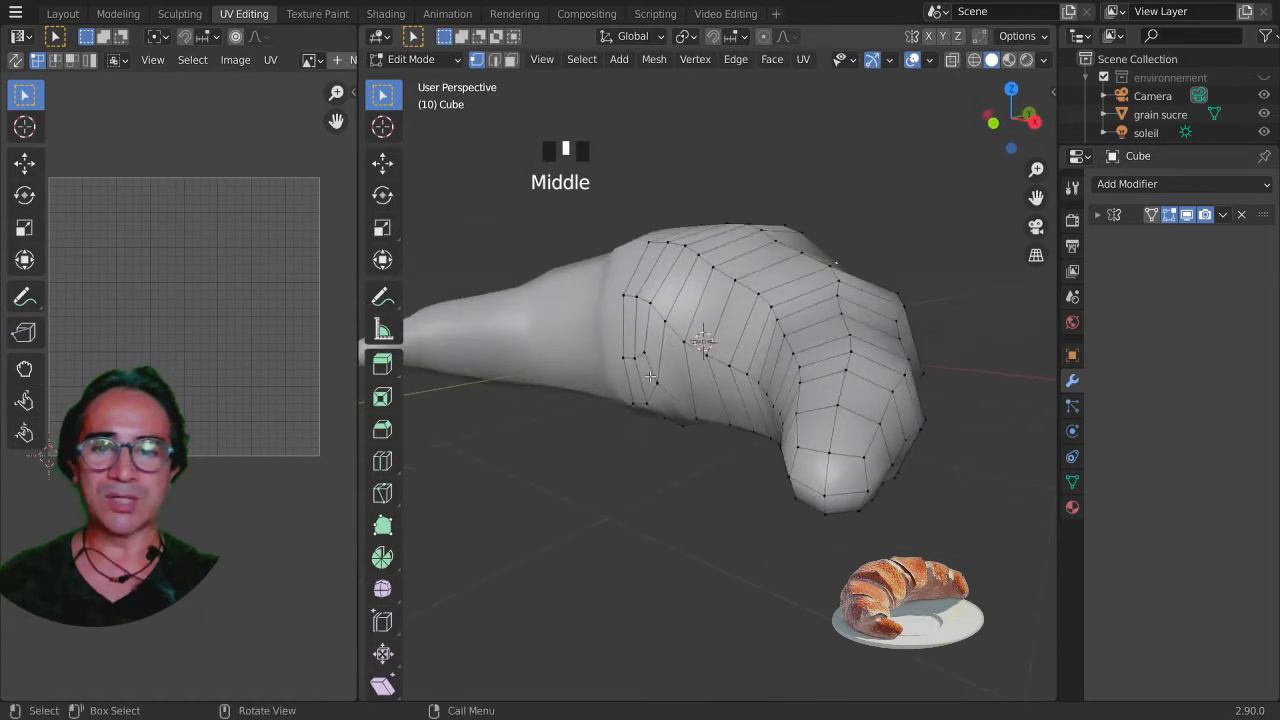
middle_drag(788, 325, 720, 340)
scroll(230, 300, down, 2)
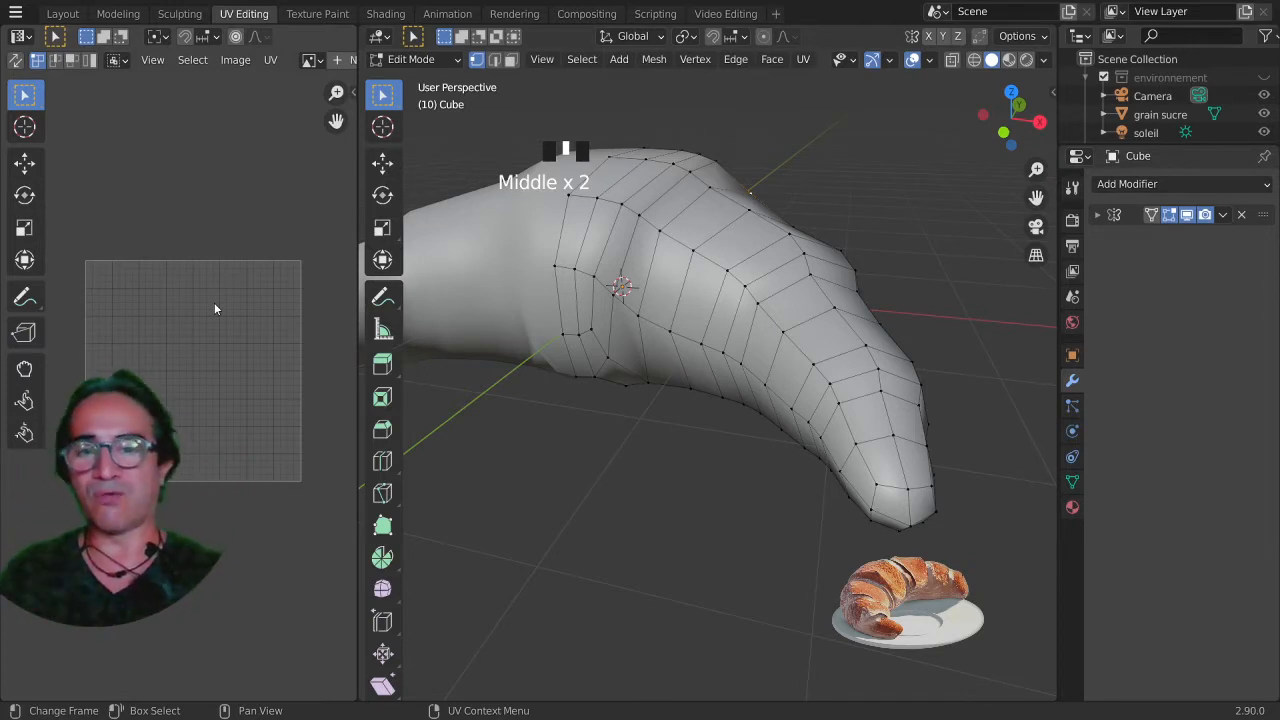
middle_drag(818, 480, 650, 555)
scroll(750, 470, down, 2)
click(648, 553)
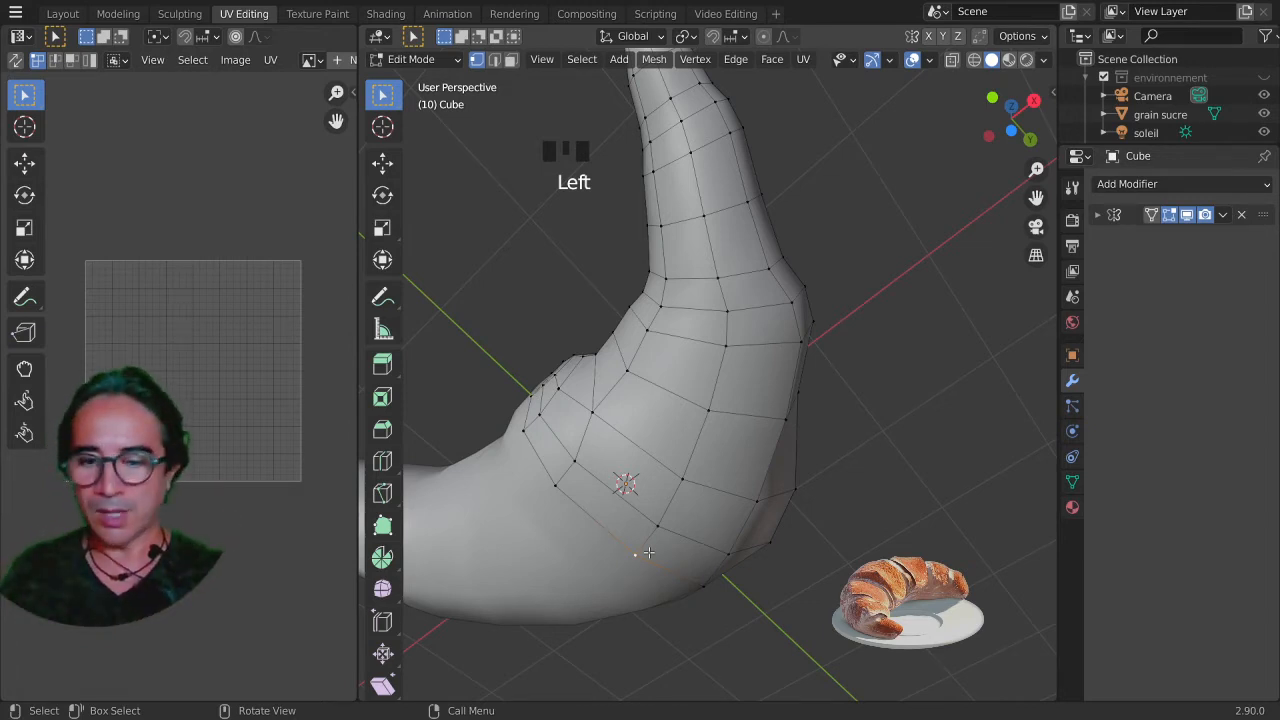
click(637, 561)
scroll(712, 452, down, 2)
middle_drag(712, 452, 741, 465)
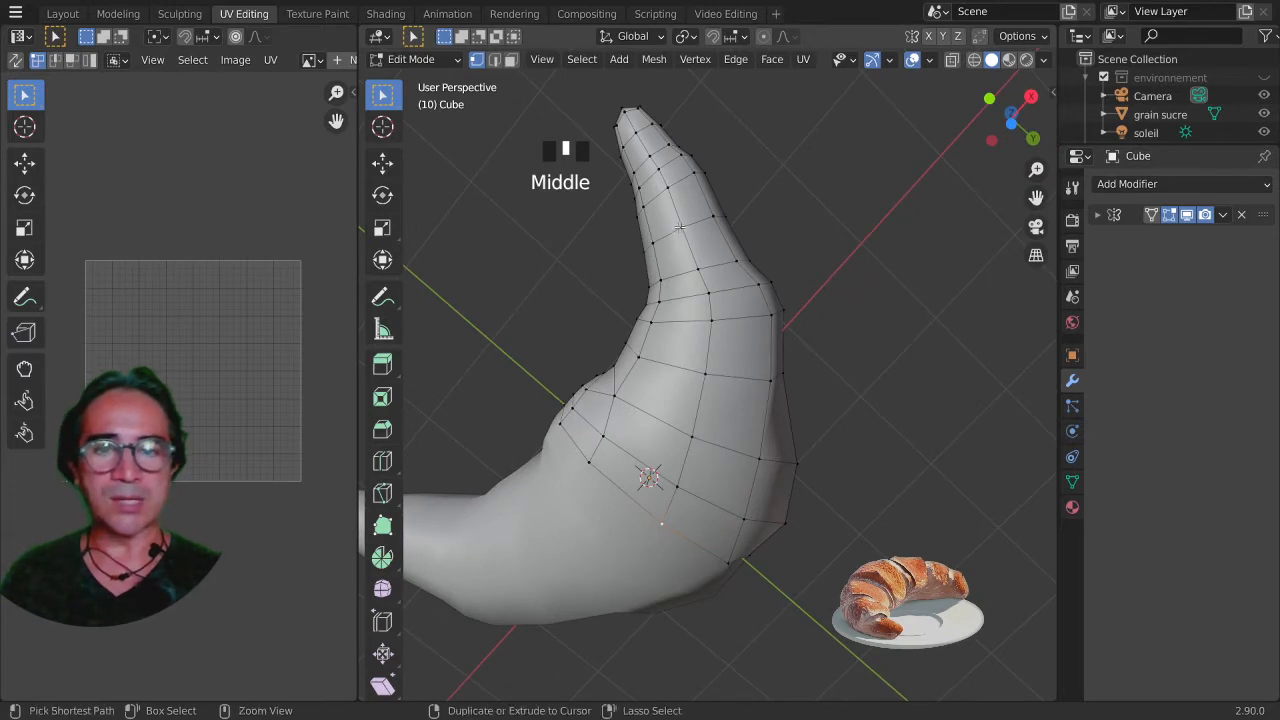
ctrl+click(708, 318)
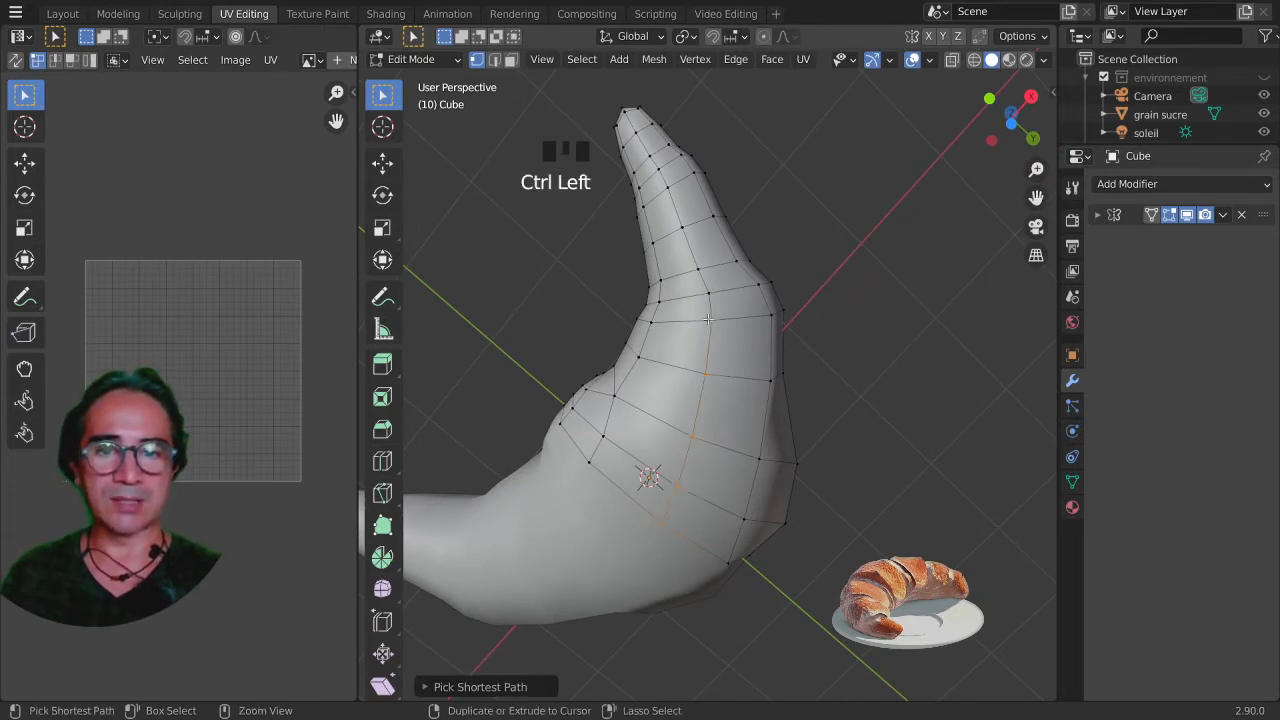
Reselect the underside's centre vertex and pick the shortest vertex path from it towards the tip
middle_drag(818, 466, 703, 453)
scroll(640, 478, up, 2)
click(701, 446)
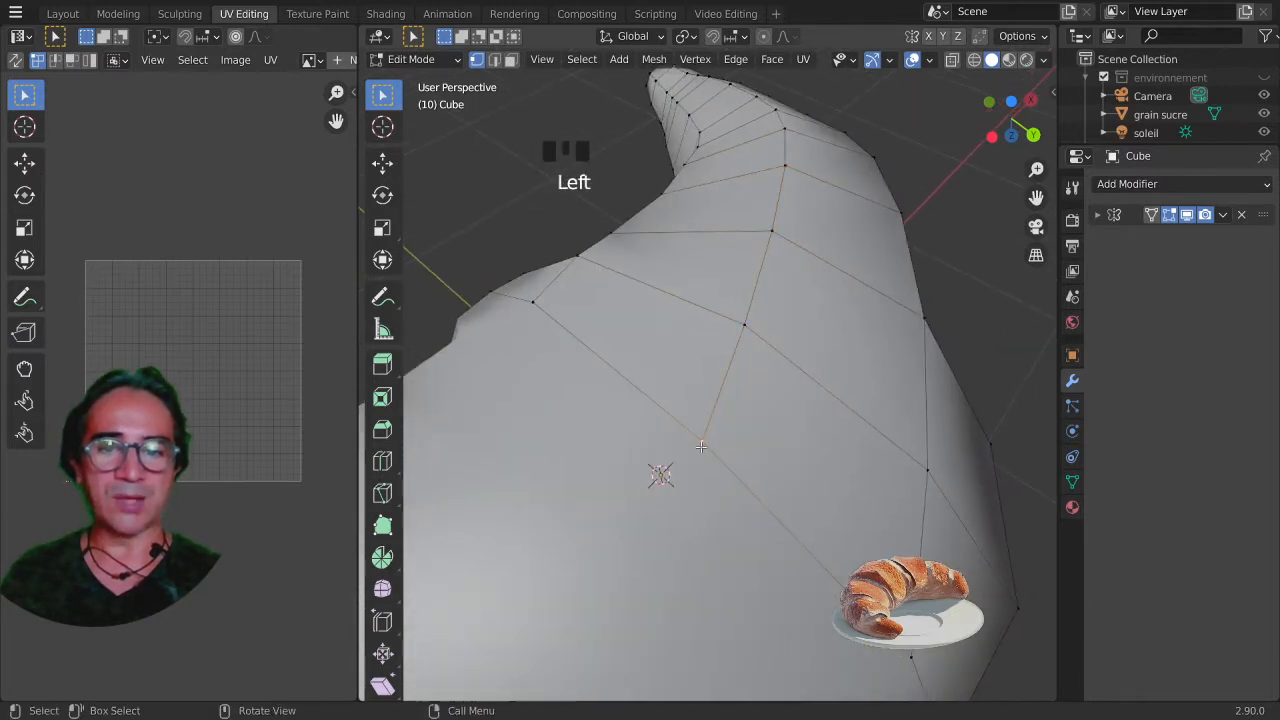
ctrl+click(785, 132)
scroll(786, 140, down, 1)
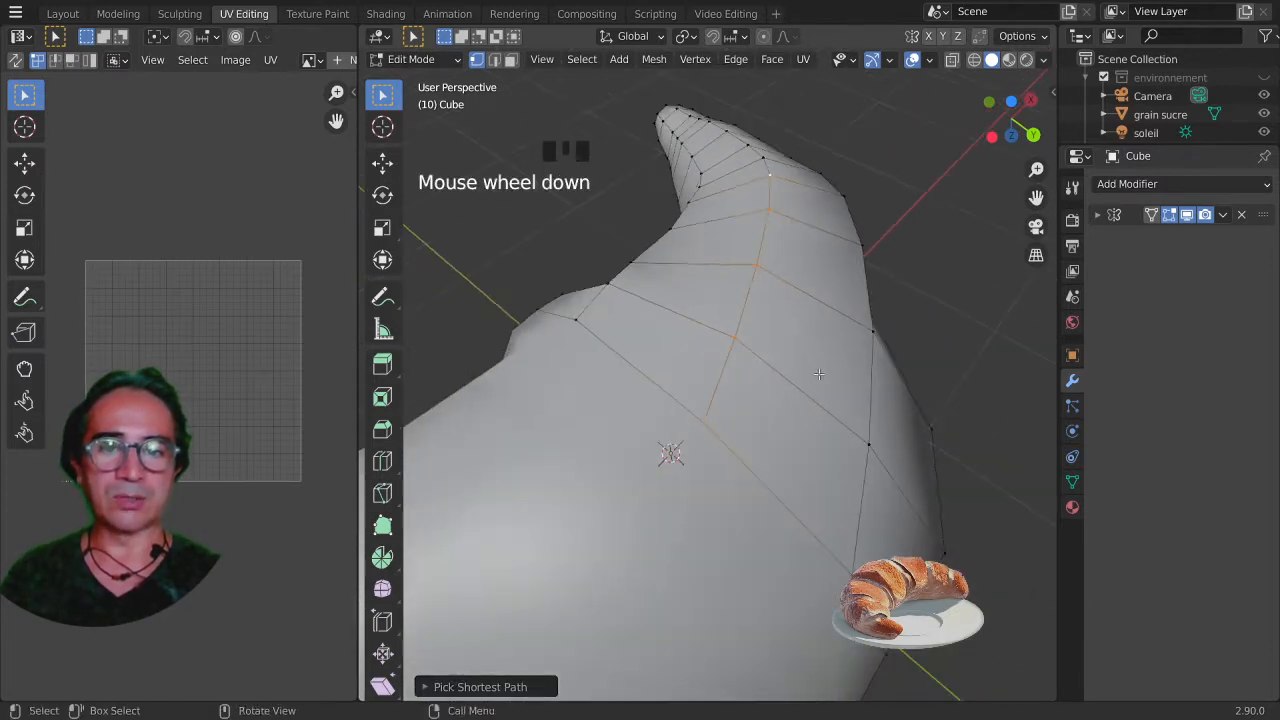
Try a shortest vertex path from the underside's centre vertex to a vertex in the neighbouring row
middle_drag(786, 200, 697, 392)
click(576, 344)
middle_drag(578, 353, 653, 438)
ctrl+click(573, 362)
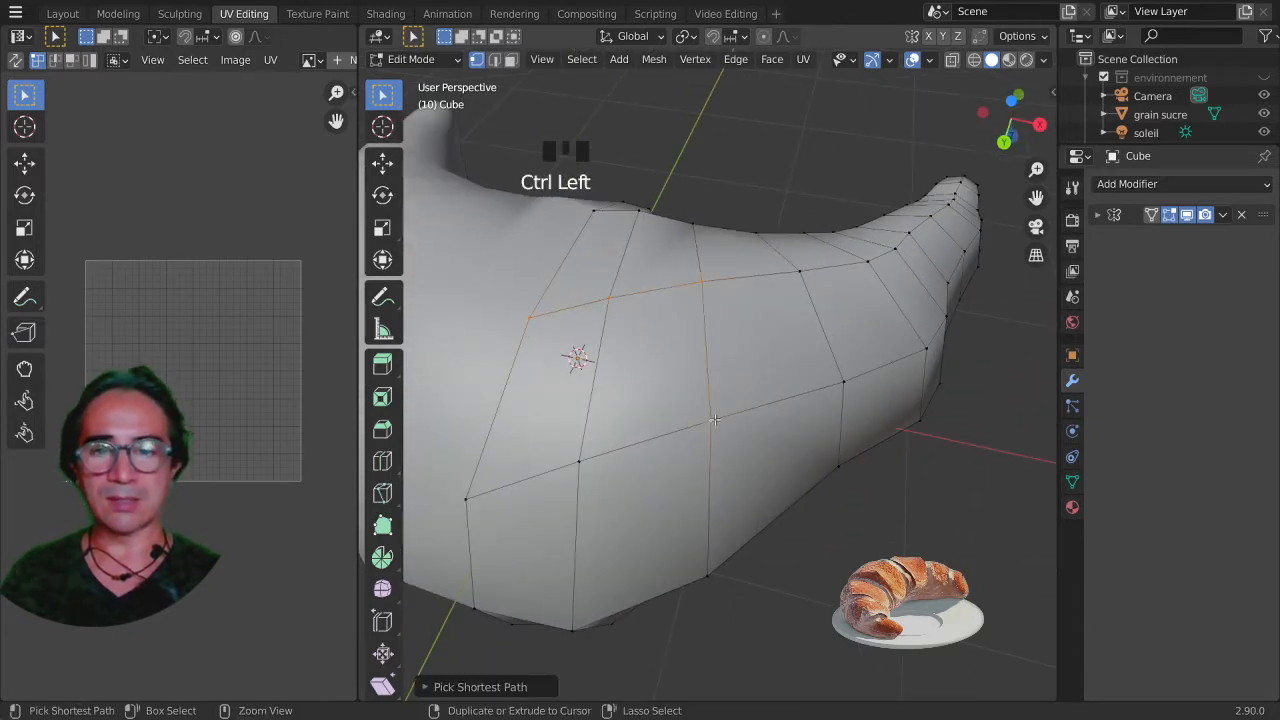
middle_drag(573, 362, 544, 381)
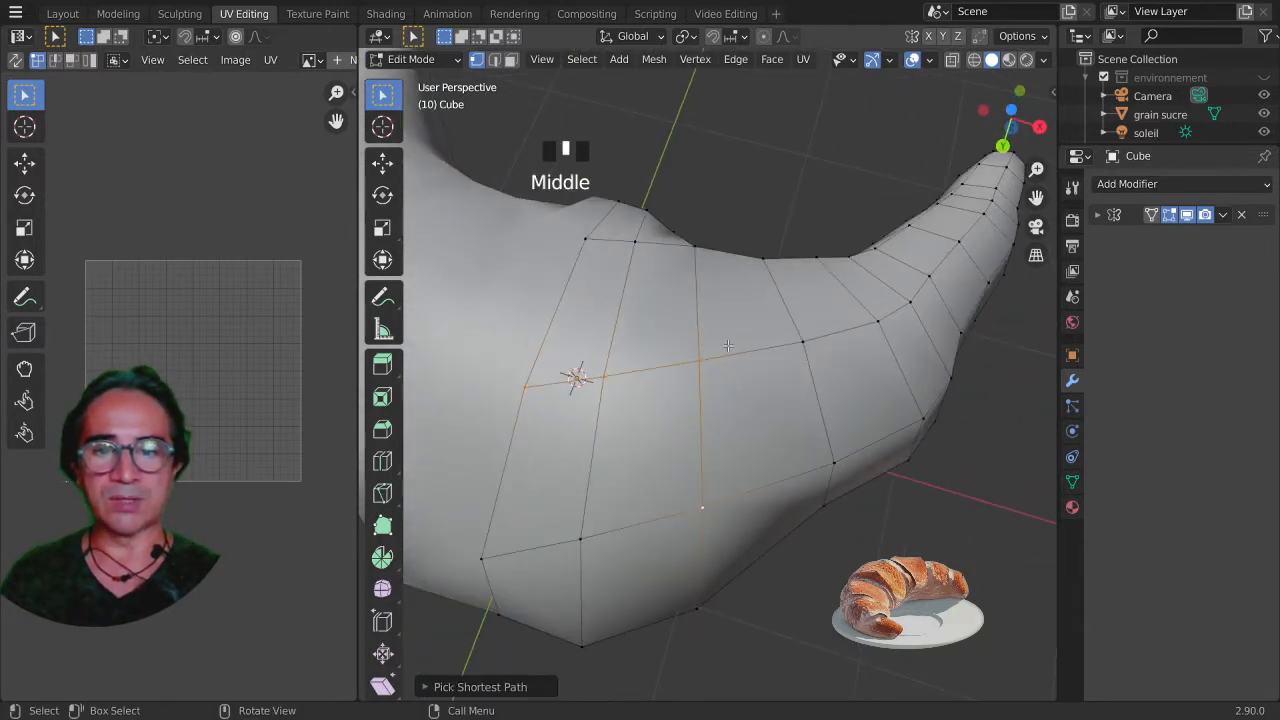
middle_drag(716, 500, 829, 398)
Switch to edge selection and pick the shortest path from the central underside edge to an edge in the neighbouring row
click(526, 331)
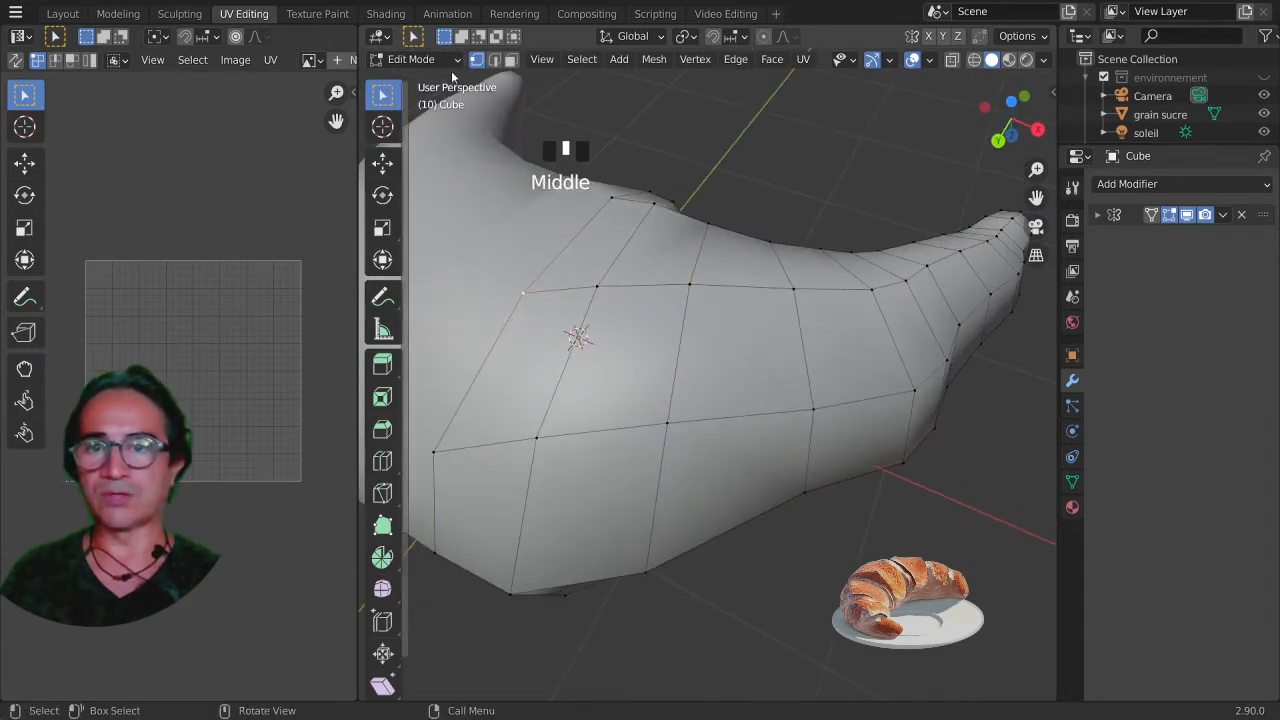
click(494, 59)
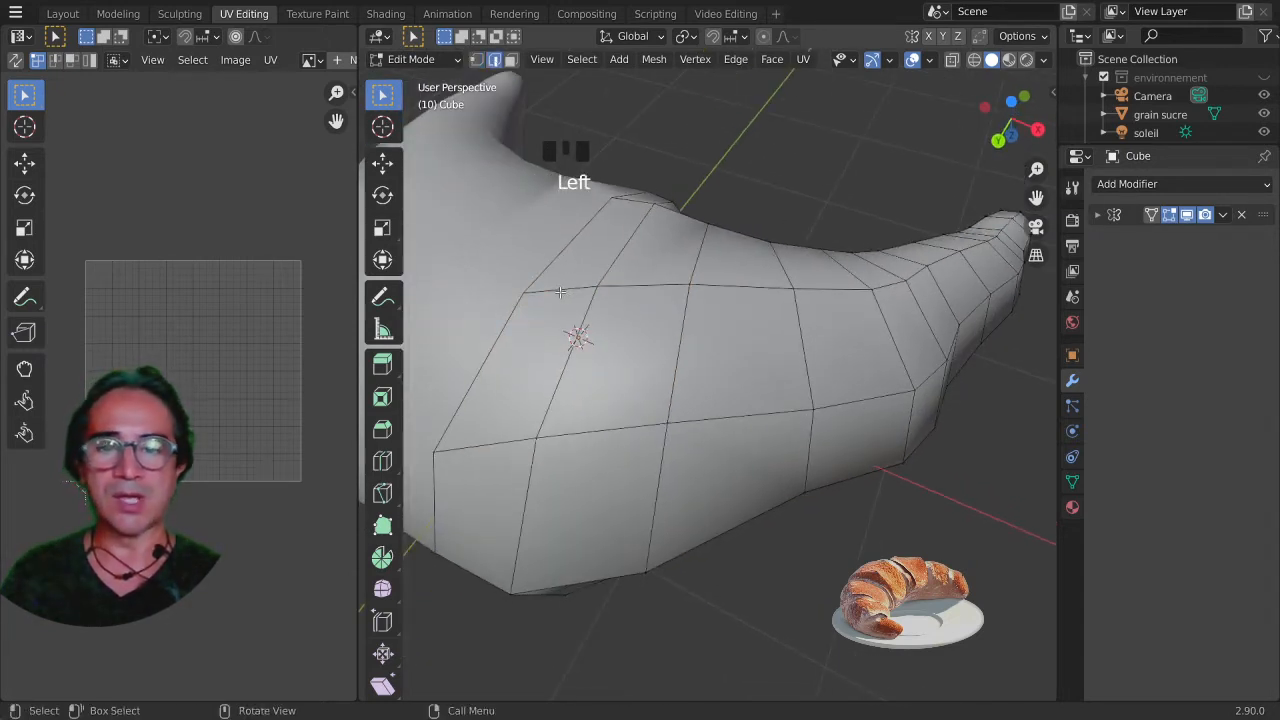
click(560, 291)
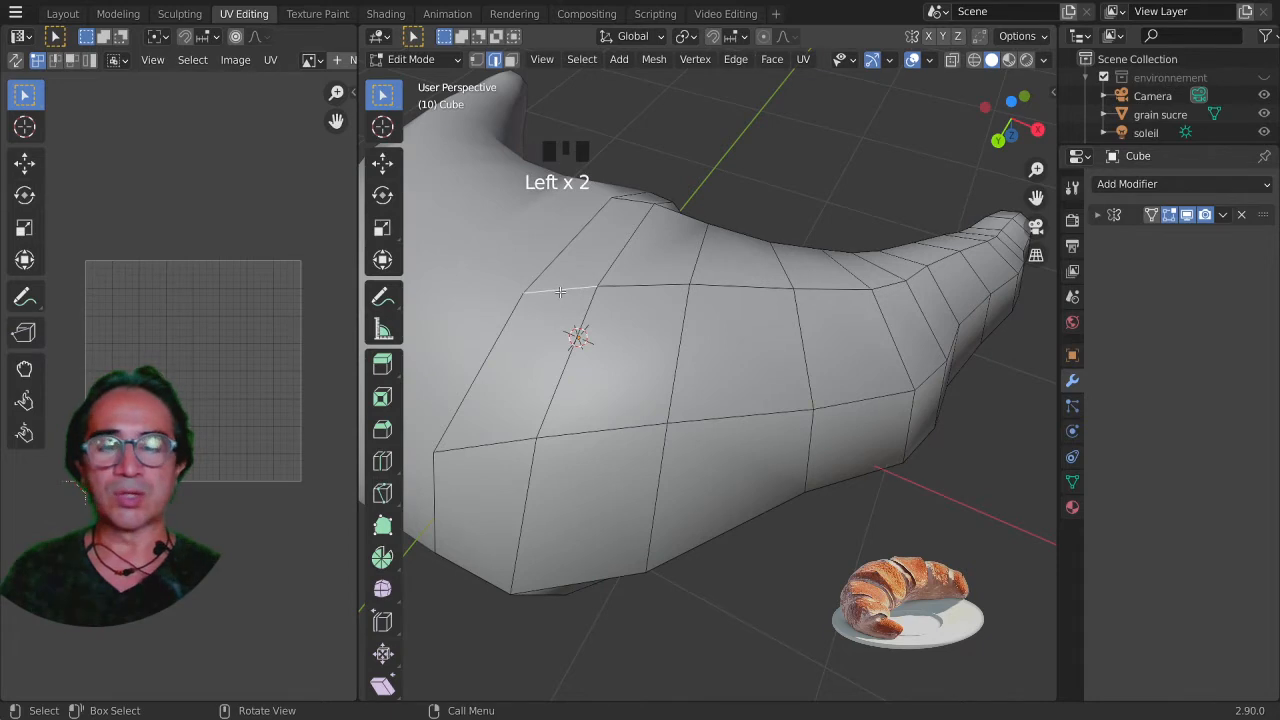
ctrl+click(737, 420)
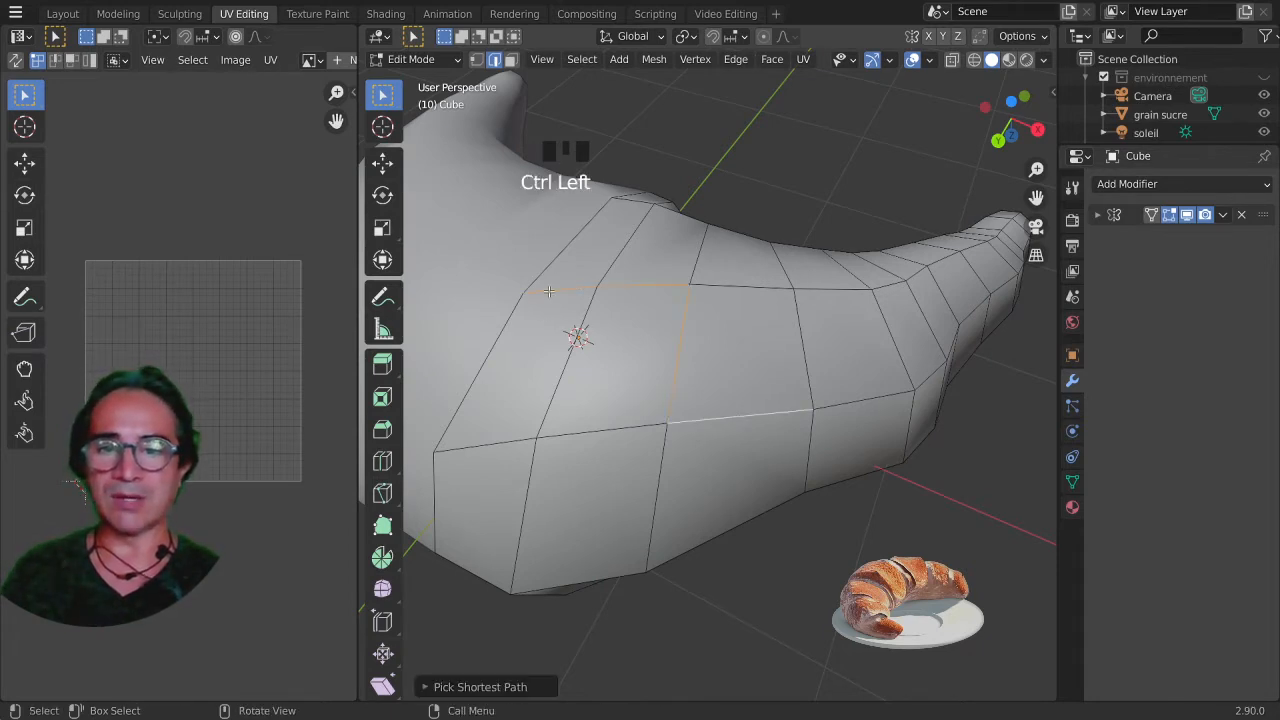
Select the edge path along the underside from the mirrored centre to the horn's tip and mark it as a seam
middle_drag(716, 480, 633, 386)
click(614, 361)
middle_drag(786, 517, 763, 436)
shift+middle_drag(877, 454, 815, 478)
scroll(828, 514, up, 2)
ctrl+click(883, 519)
scroll(820, 478, up, 2)
scroll(821, 479, up, 1)
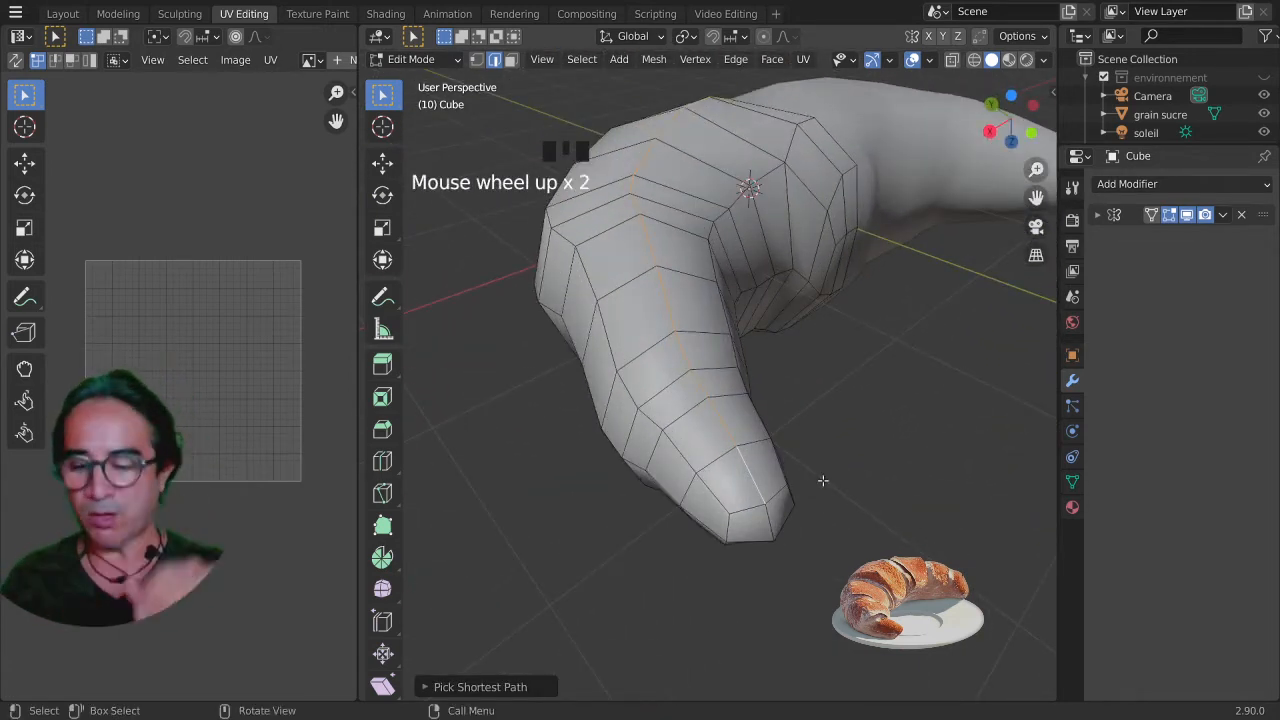
key(ctrl+e)
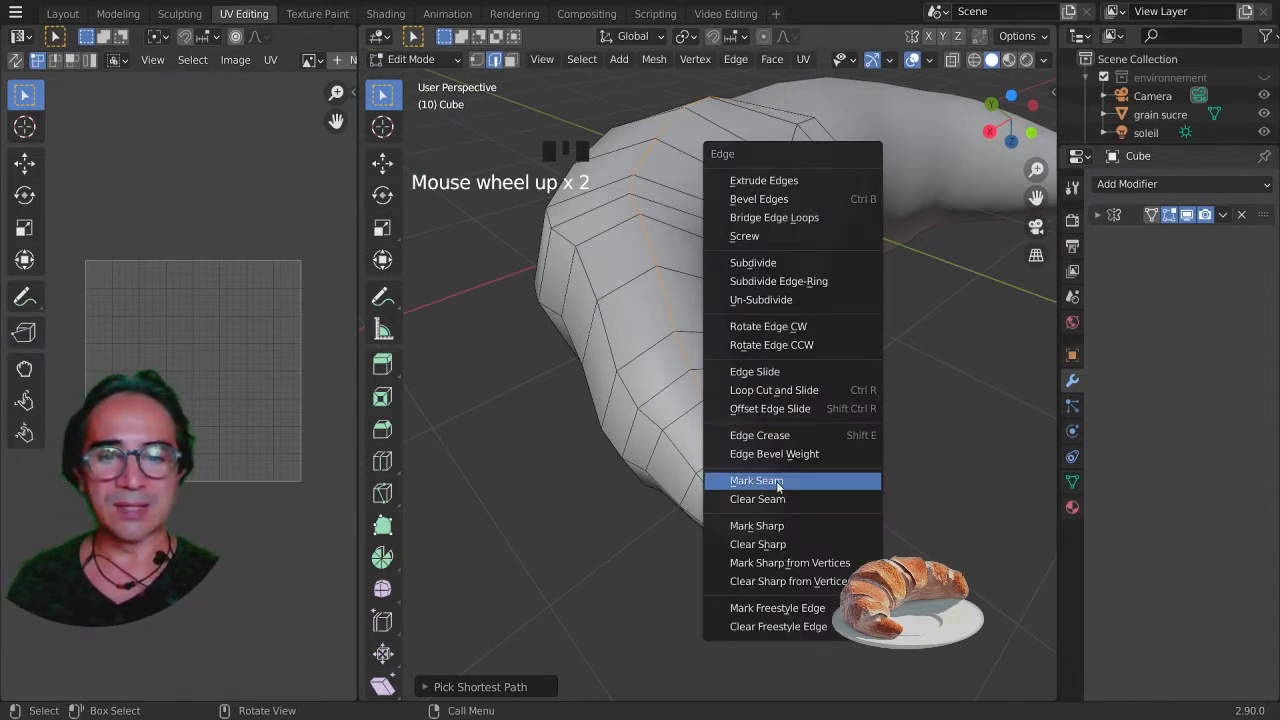
click(770, 482)
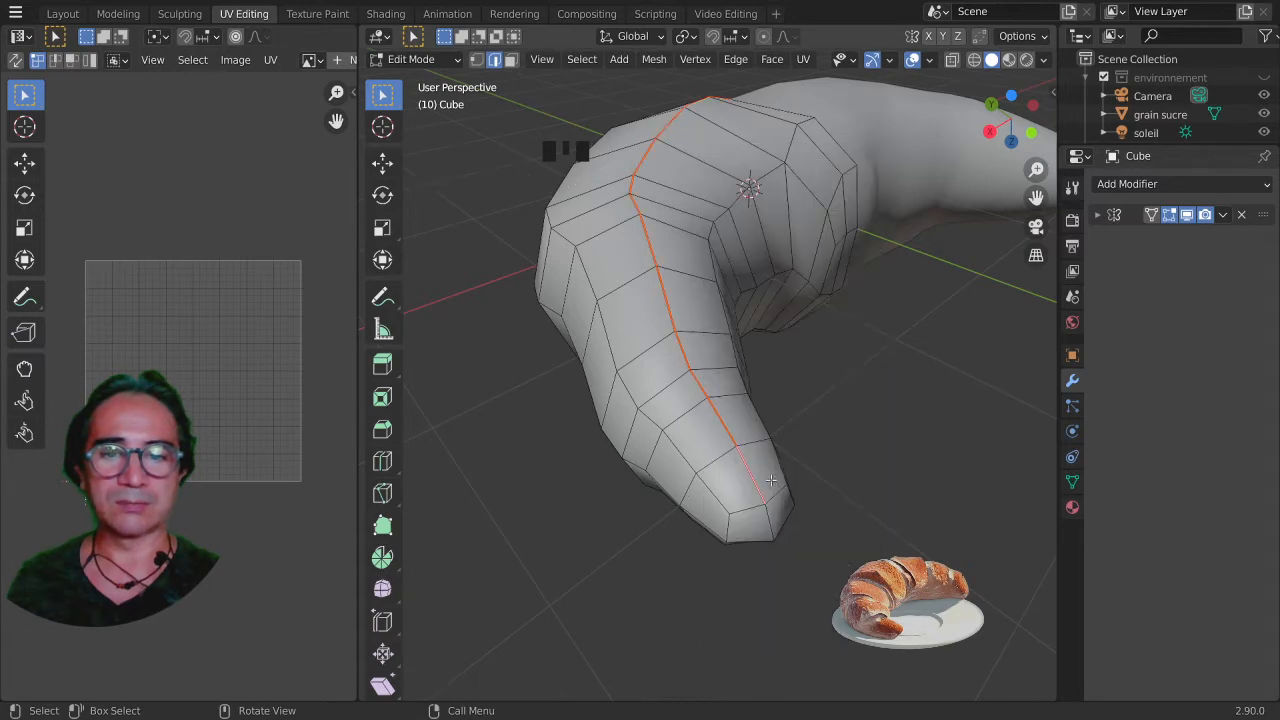
Select the two crosswise edges where the seam ends at the horn's tip and mark them as seams
middle_drag(866, 539, 697, 423)
scroll(770, 525, down, 3)
scroll(868, 558, up, 2)
scroll(851, 540, up, 1)
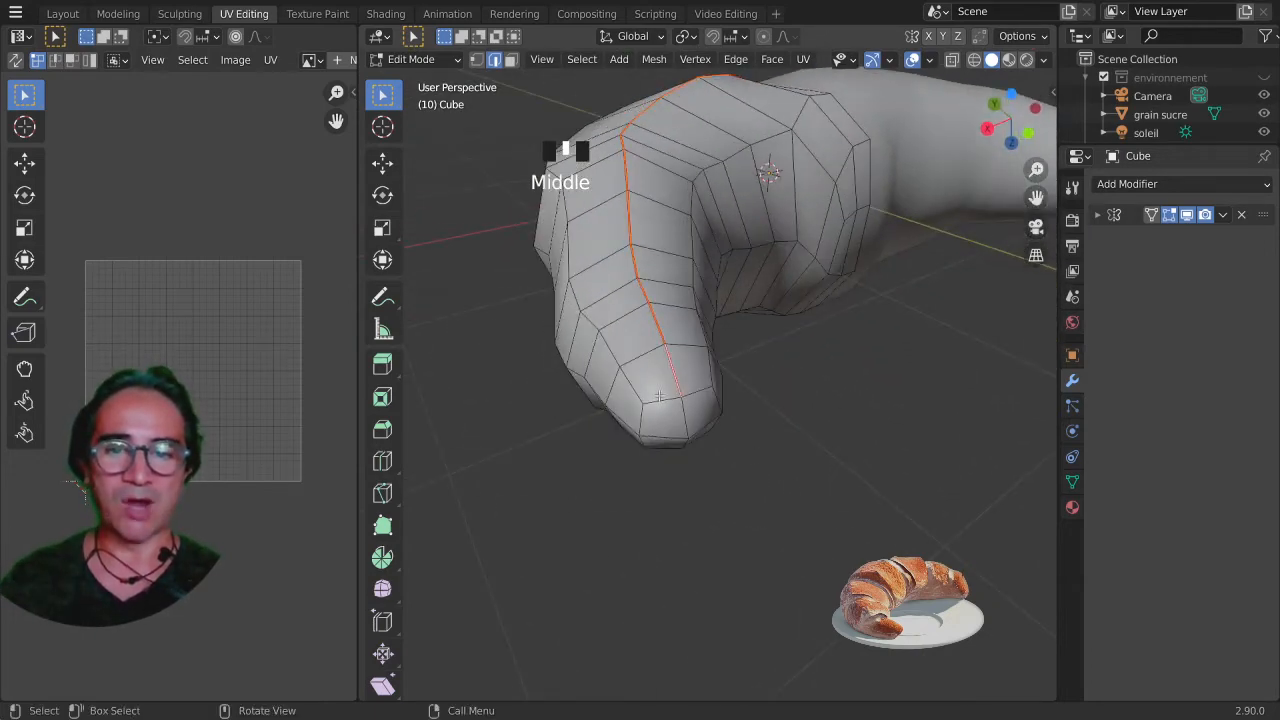
click(659, 397)
middle_drag(736, 484, 763, 506)
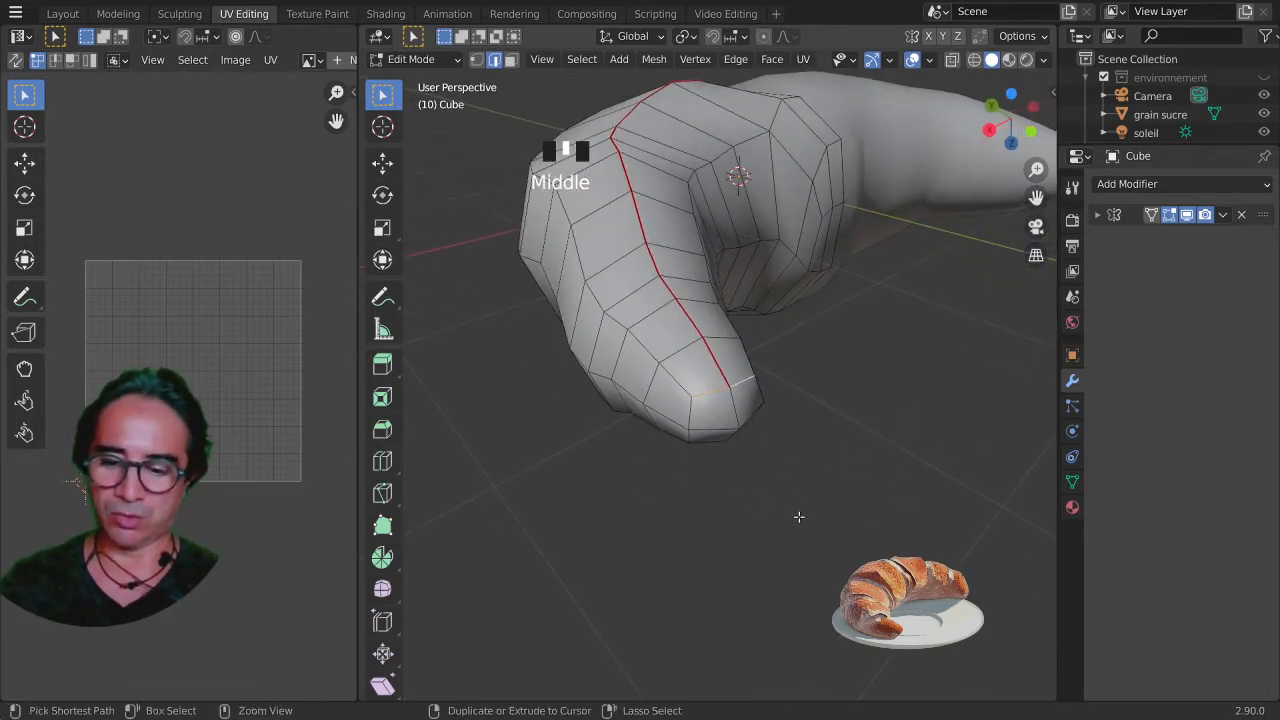
key(ctrl+e)
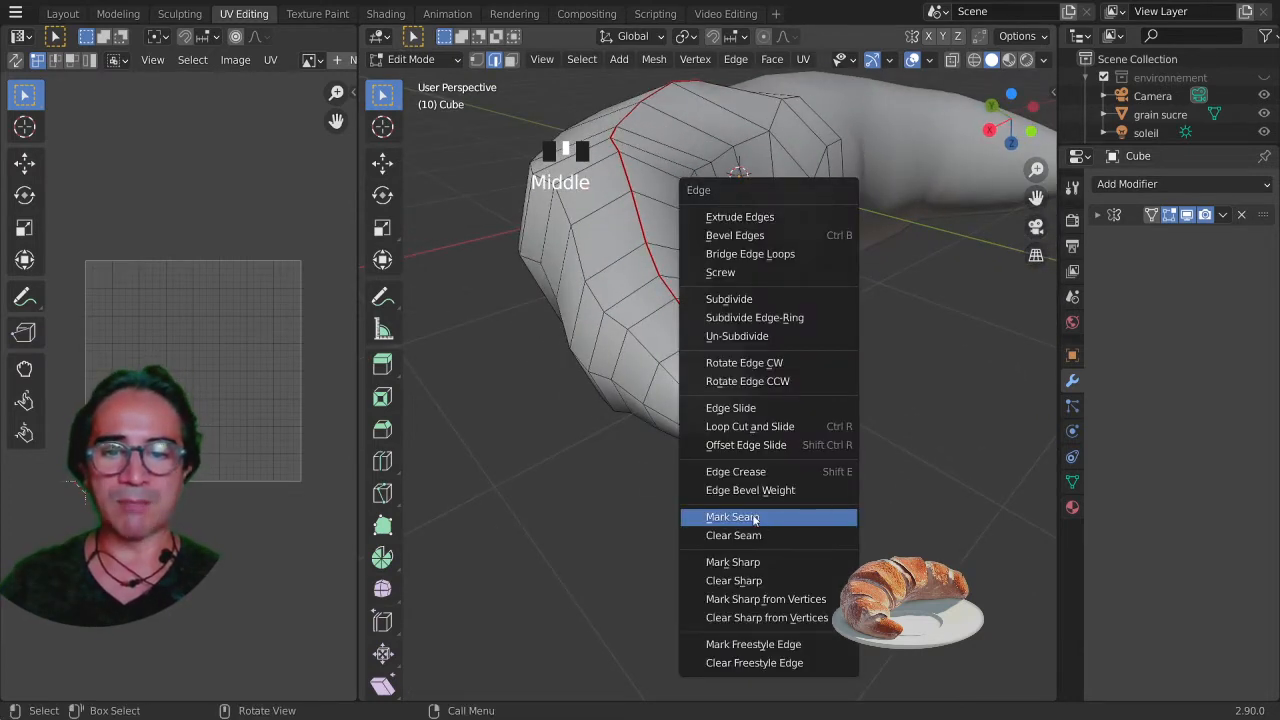
click(757, 517)
Check the marked seams around the horn and select the entire croissant mesh
middle_drag(743, 466, 706, 465)
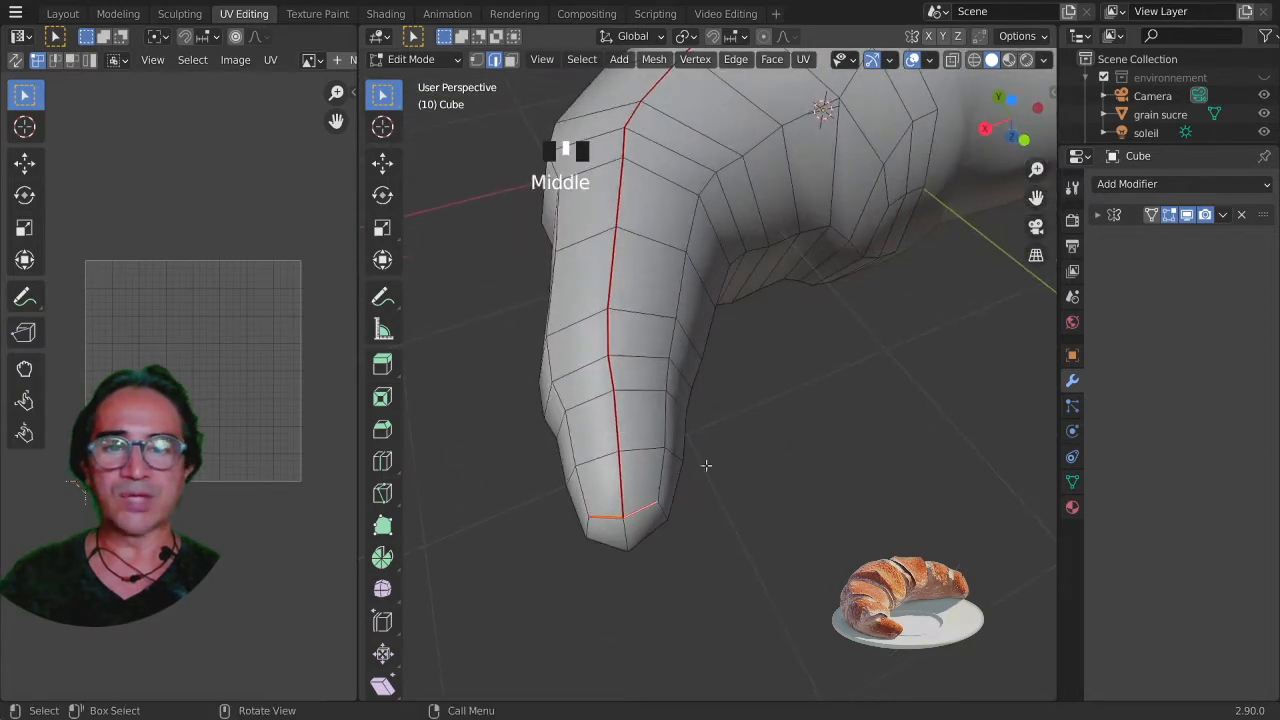
scroll(650, 231, down, 1)
shift+middle_drag(650, 231, 702, 290)
middle_drag(745, 395, 727, 226)
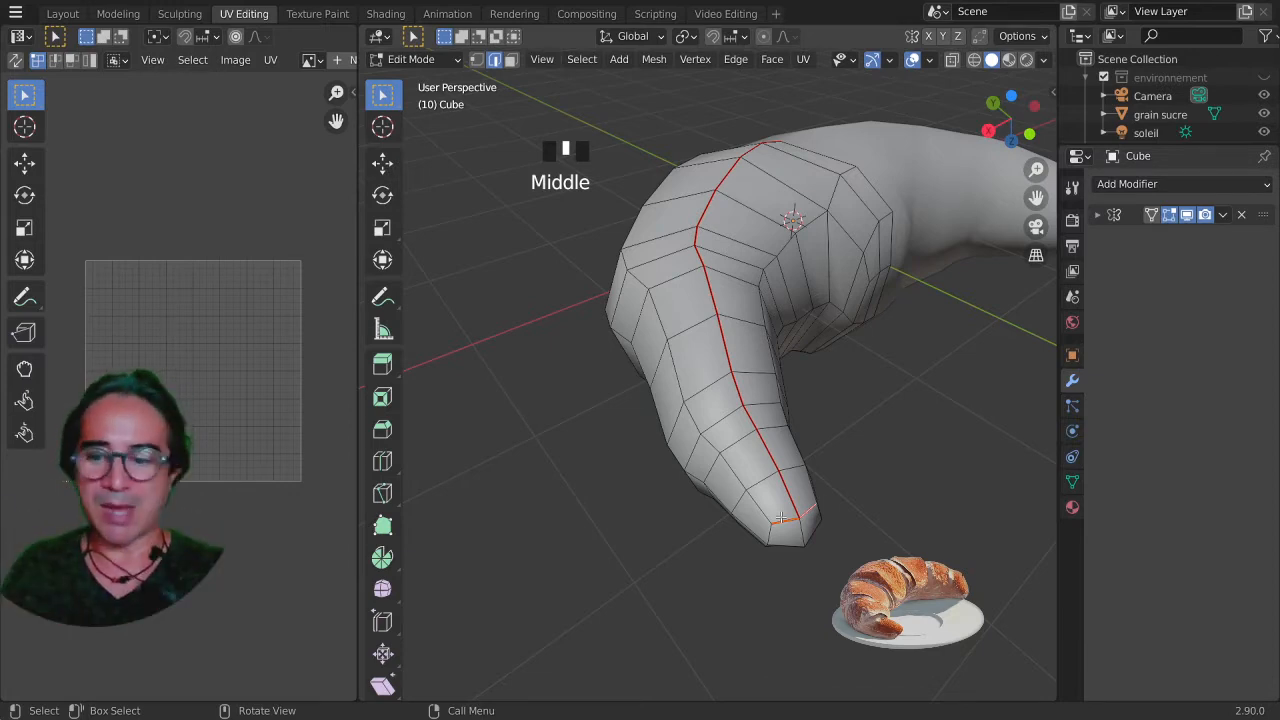
scroll(828, 514, down, 2)
middle_drag(828, 514, 812, 370)
middle_drag(702, 562, 583, 409)
key(a)
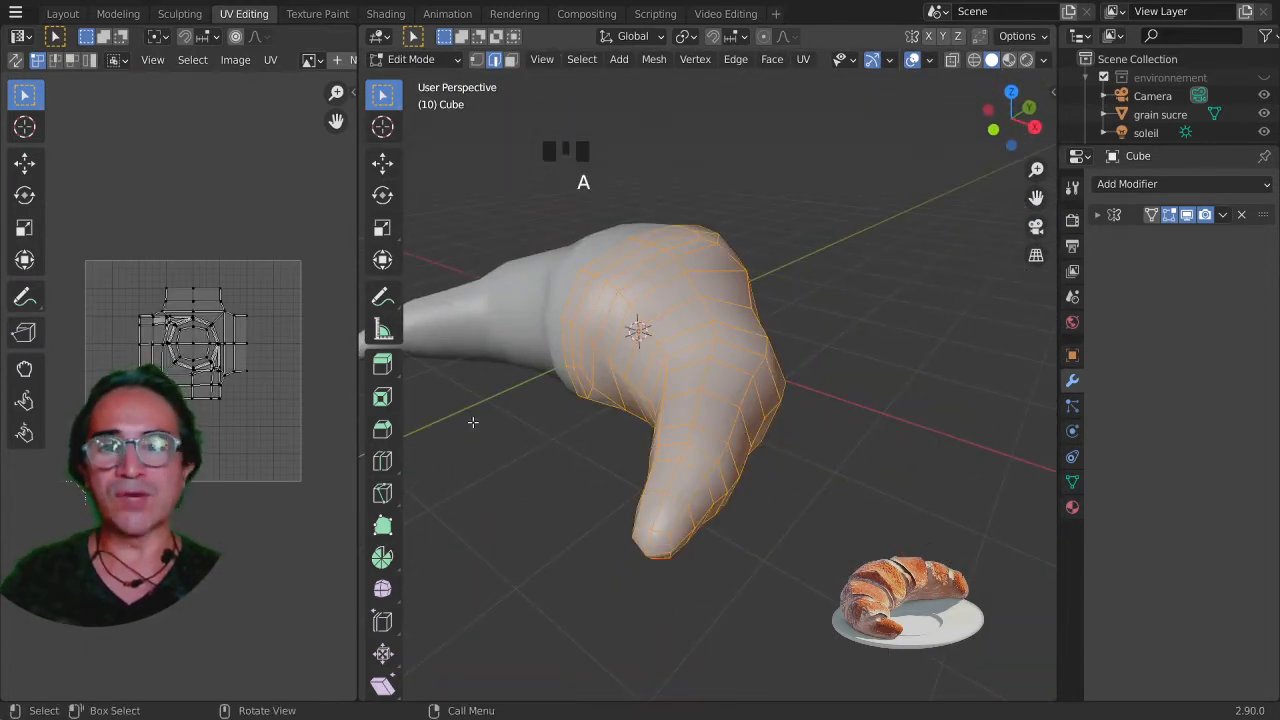
Widen the UV editor and examine the mesh's existing UV layout up close
scroll(225, 315, up, 1)
scroll(225, 314, up, 2)
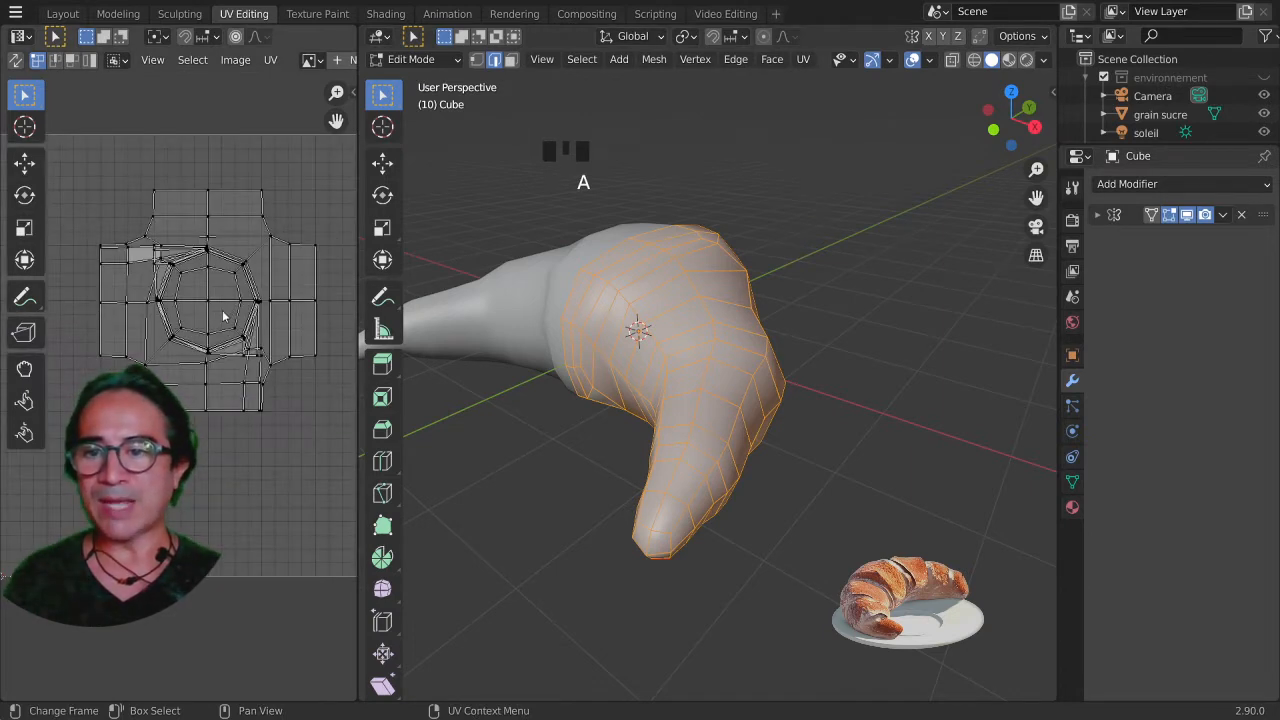
middle_drag(225, 314, 211, 379)
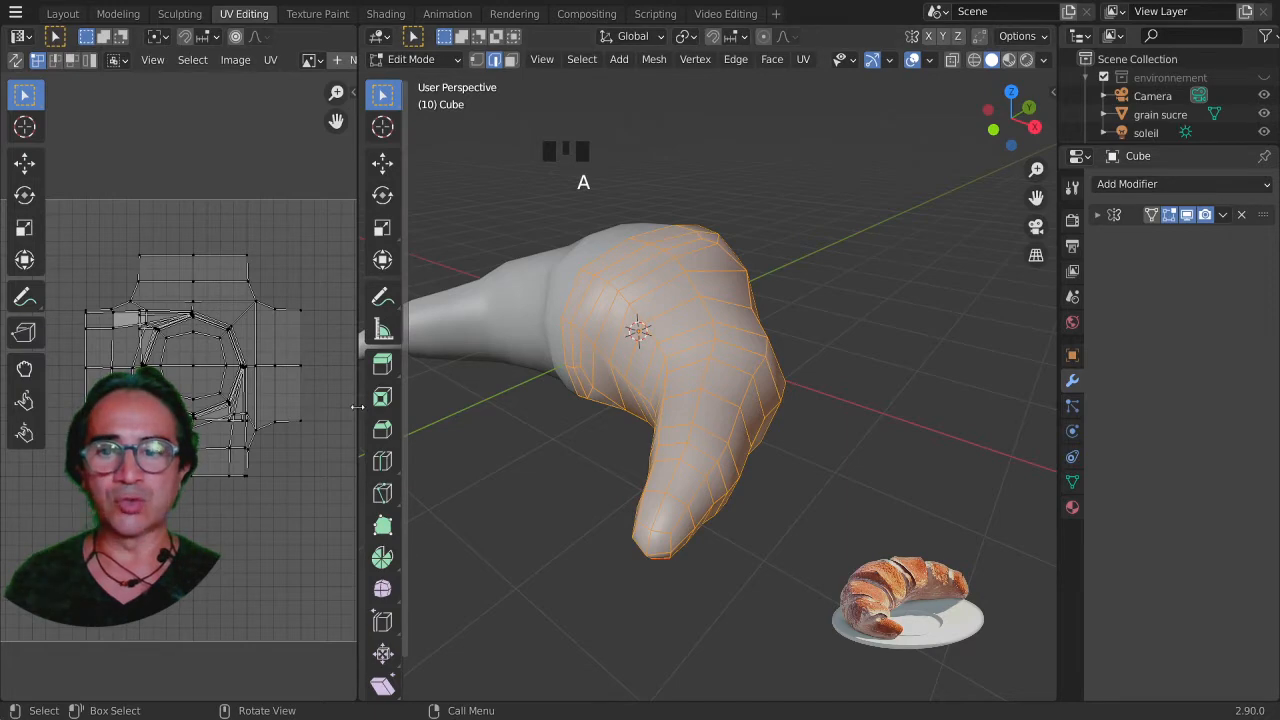
drag(358, 408, 546, 408)
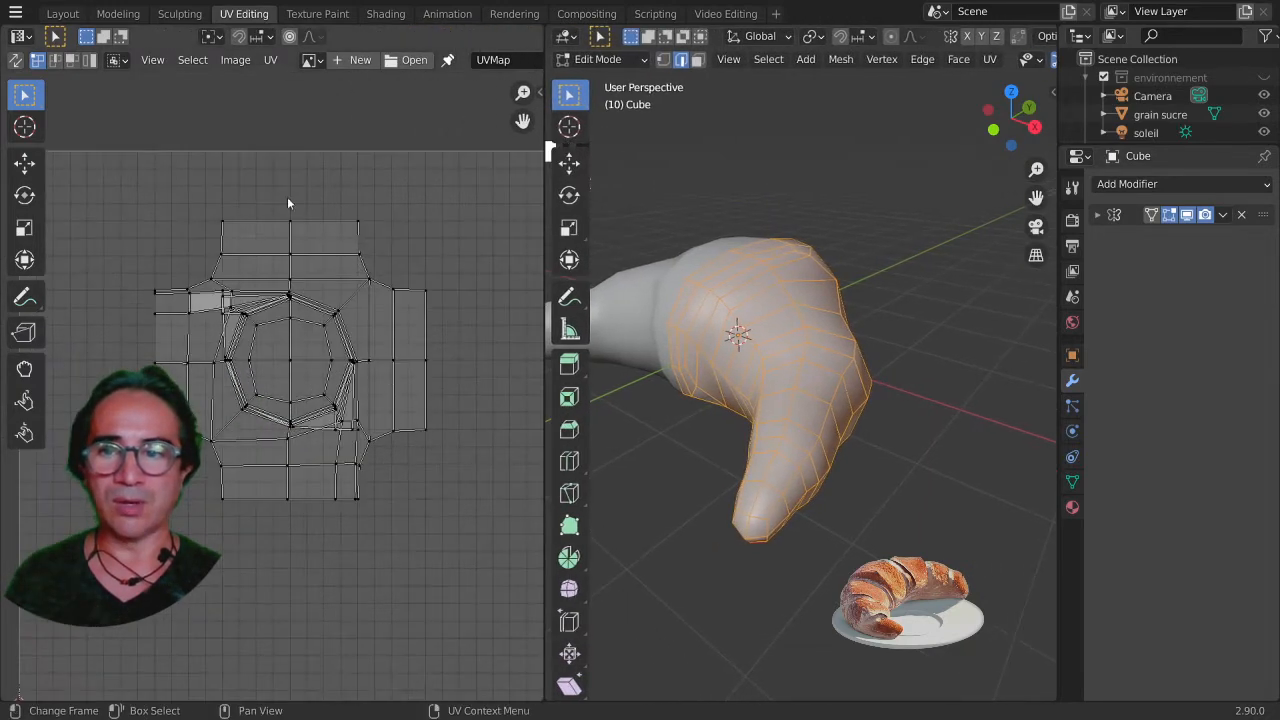
middle_drag(669, 471, 780, 440)
scroll(142, 307, up, 3)
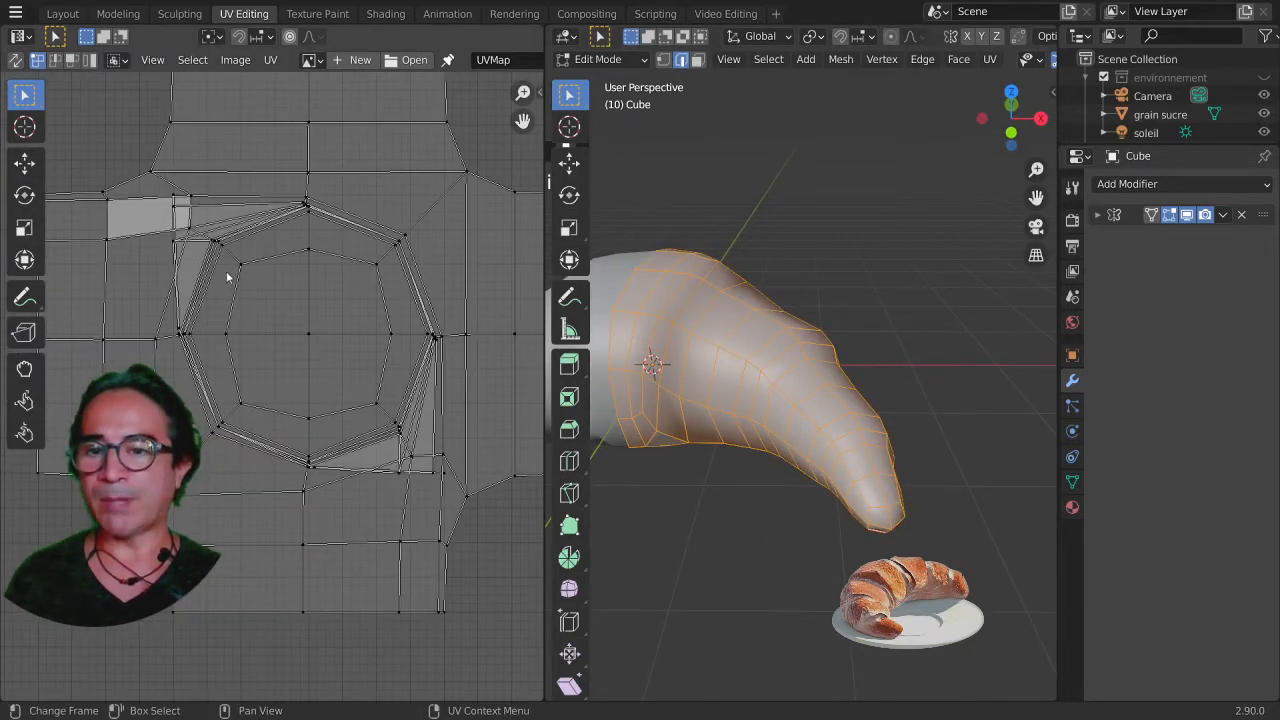
scroll(374, 529, down, 5)
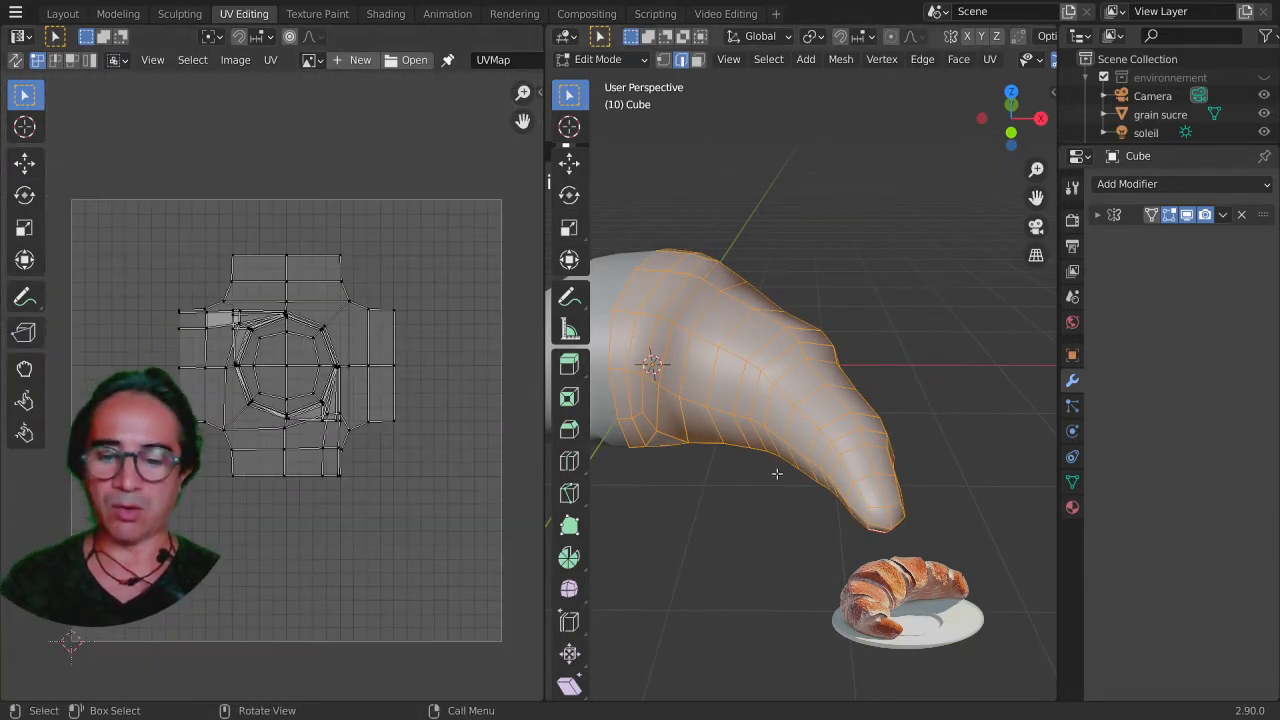
Narrow the UV editor to give the 3D viewport more room and unwrap the entire selected mesh
mouse_move(814, 252)
middle_down()
mouse_move(811, 269)
mouse_move(800, 263)
middle_up()
key(u)
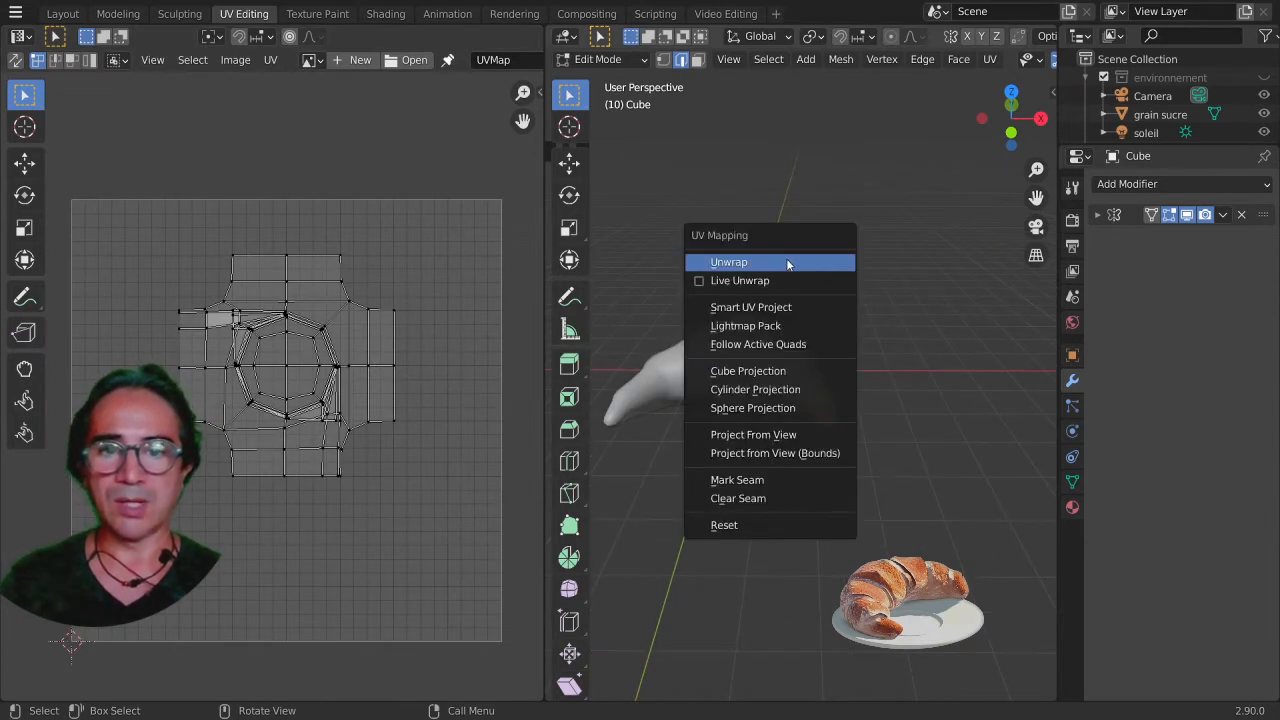
click(727, 263)
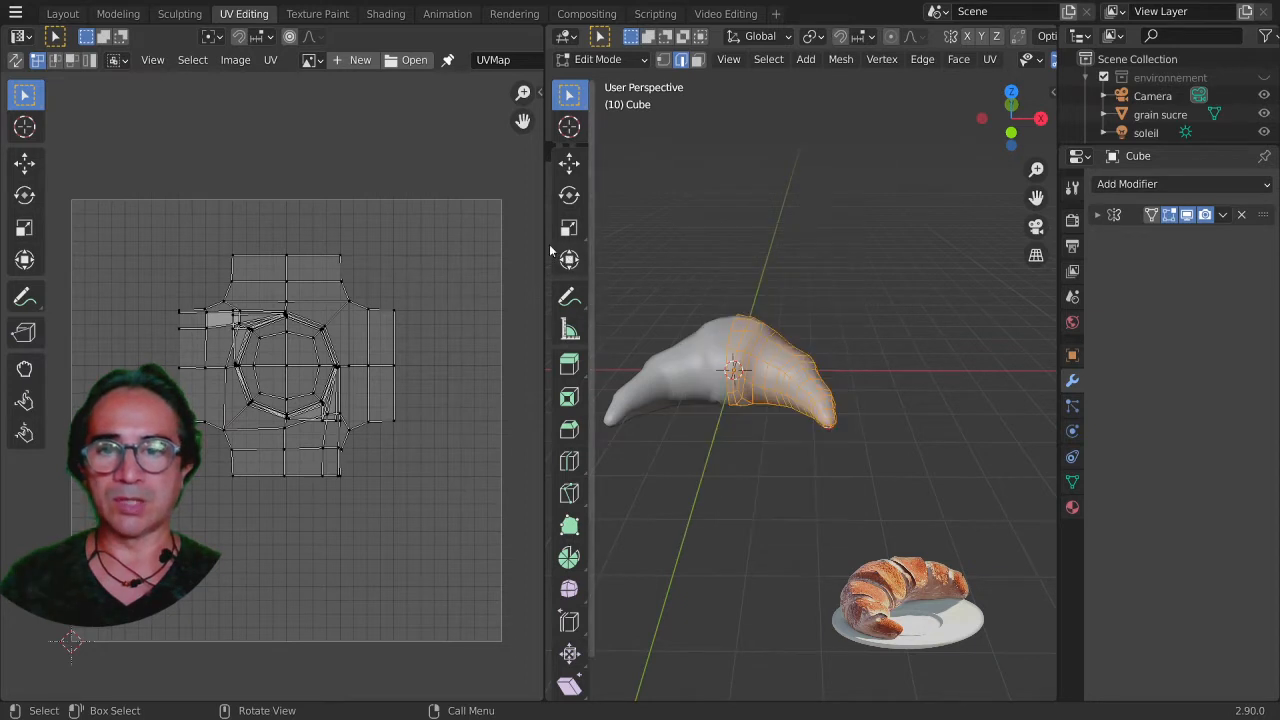
drag(541, 236, 356, 236)
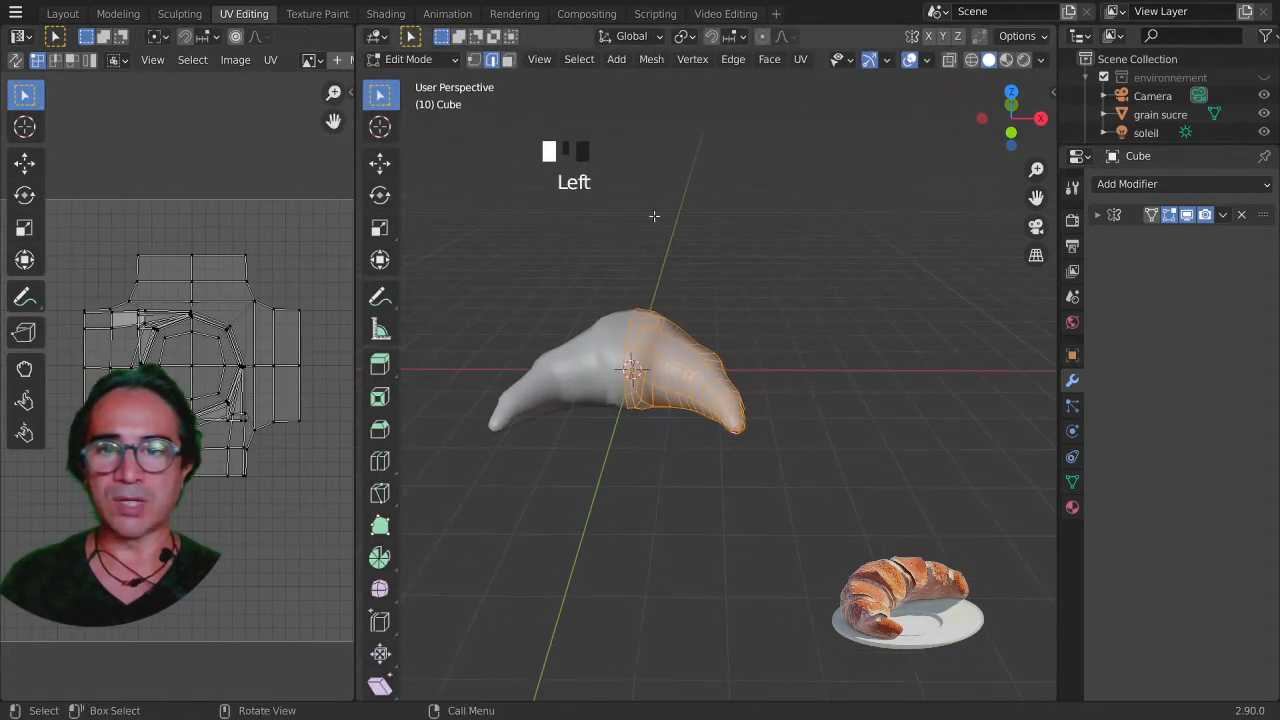
key(u)
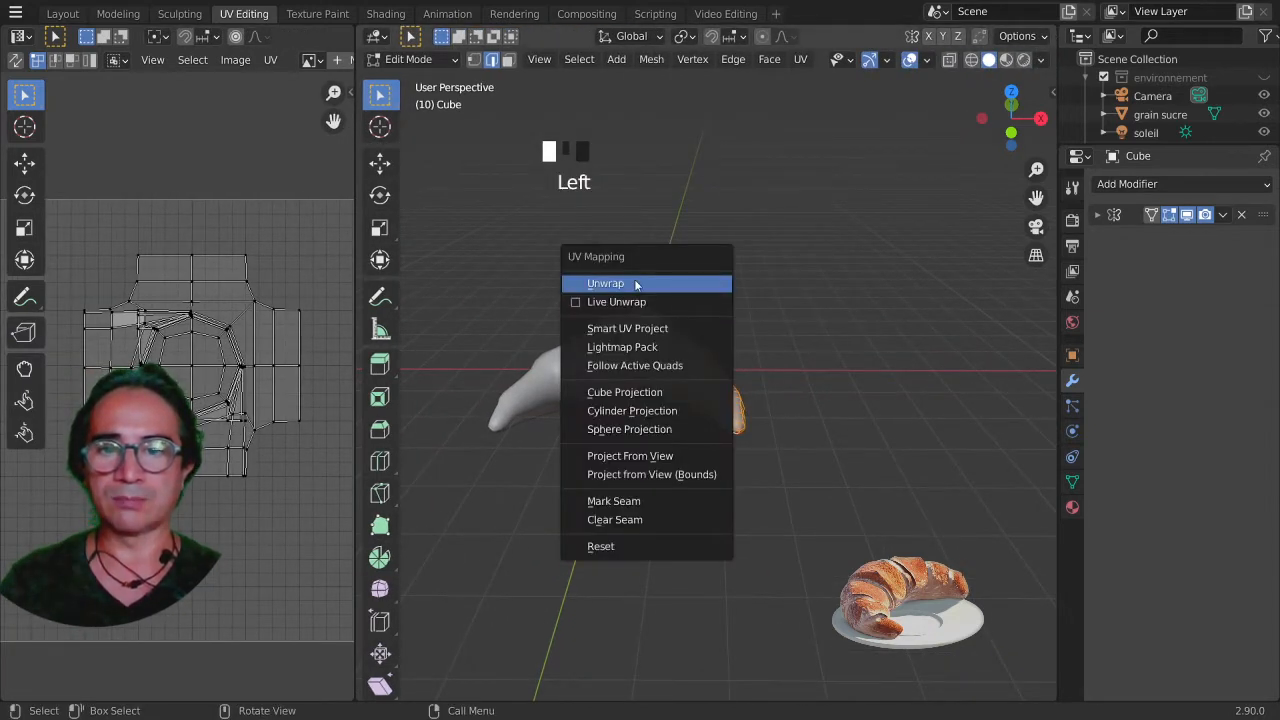
click(636, 284)
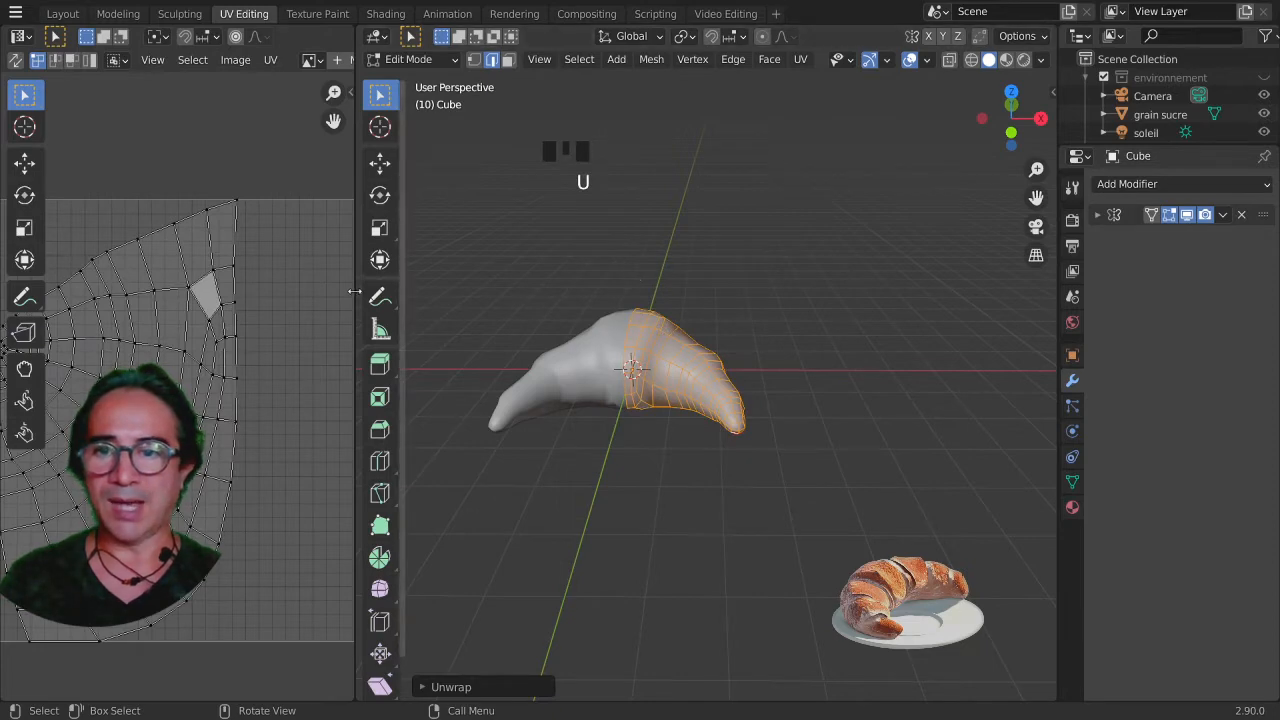
Widen the UV editor, select the corner UV vertices where the tip seam splits and examine that area of the unwrapped layout
drag(355, 289, 610, 291)
scroll(477, 375, up, 3)
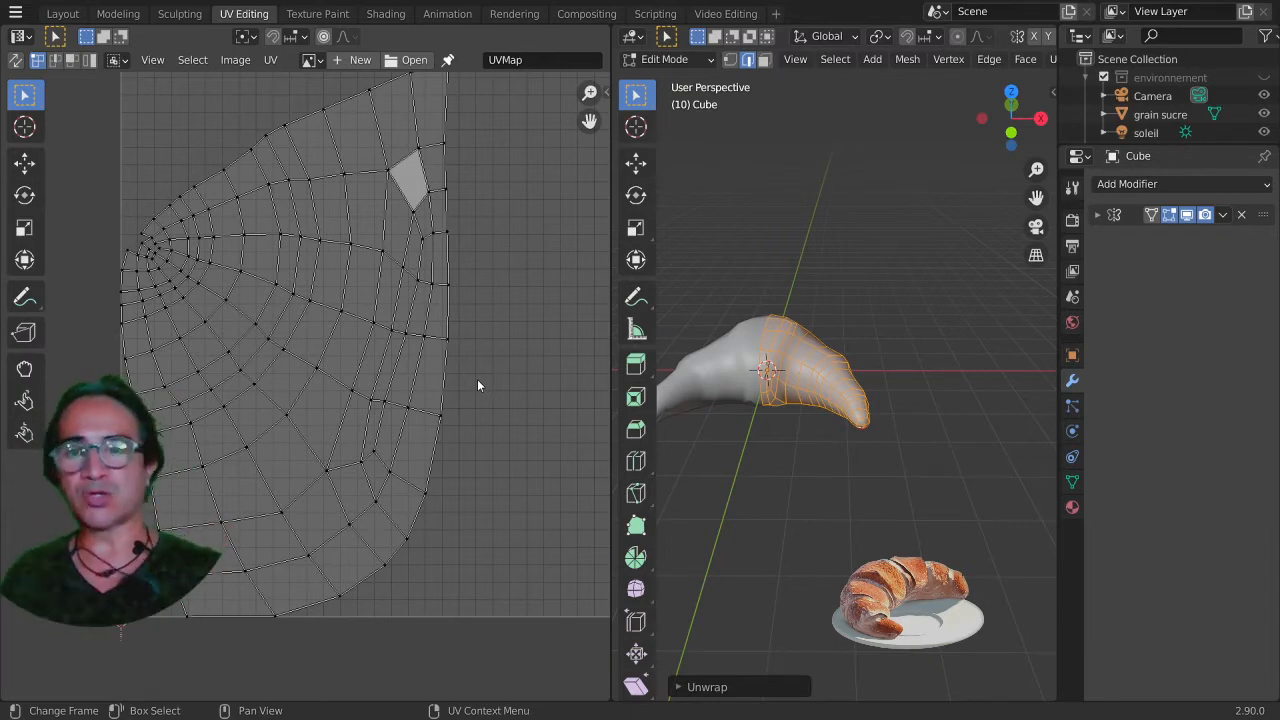
click(133, 236)
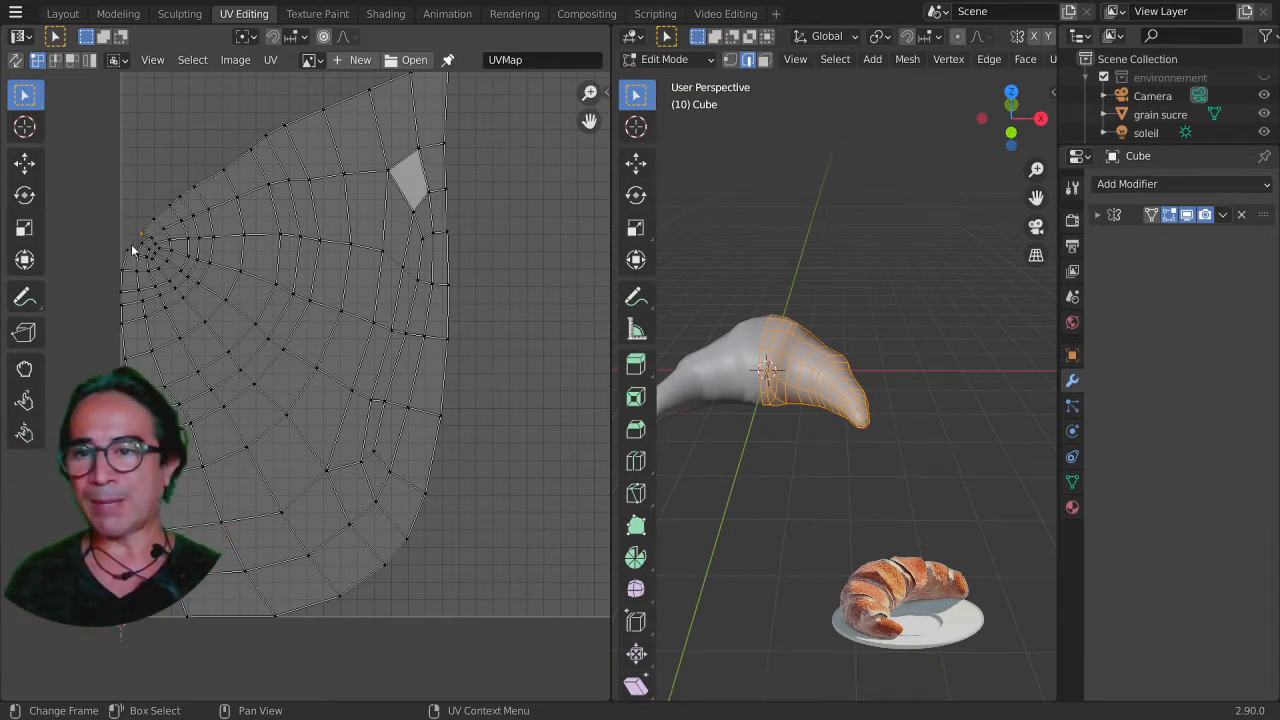
click(127, 252)
scroll(145, 272, up, 4)
middle_drag(145, 272, 280, 547)
scroll(440, 337, up, 4)
scroll(320, 392, up, 2)
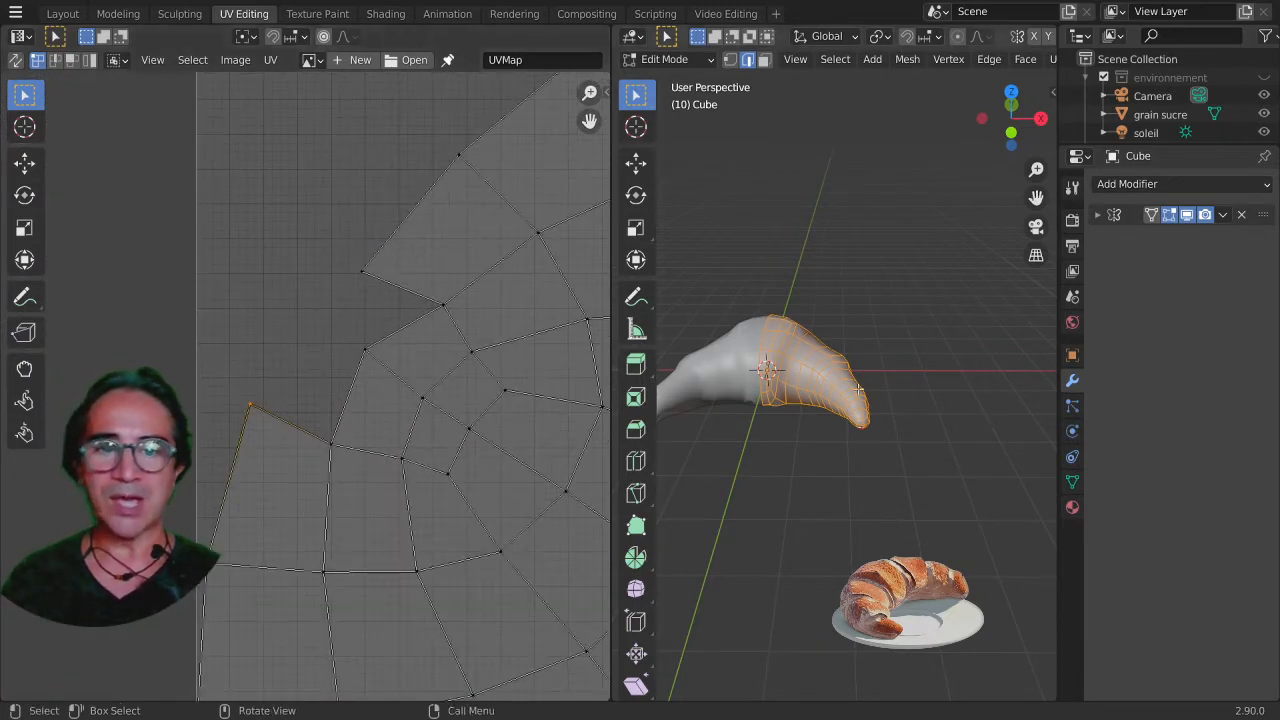
Examine the seams around the horn's tip up close and select the entire croissant mesh again
scroll(945, 462, up, 2)
middle_drag(945, 465, 820, 345)
scroll(866, 455, up, 4)
scroll(820, 345, down, 2)
key(alt+a)
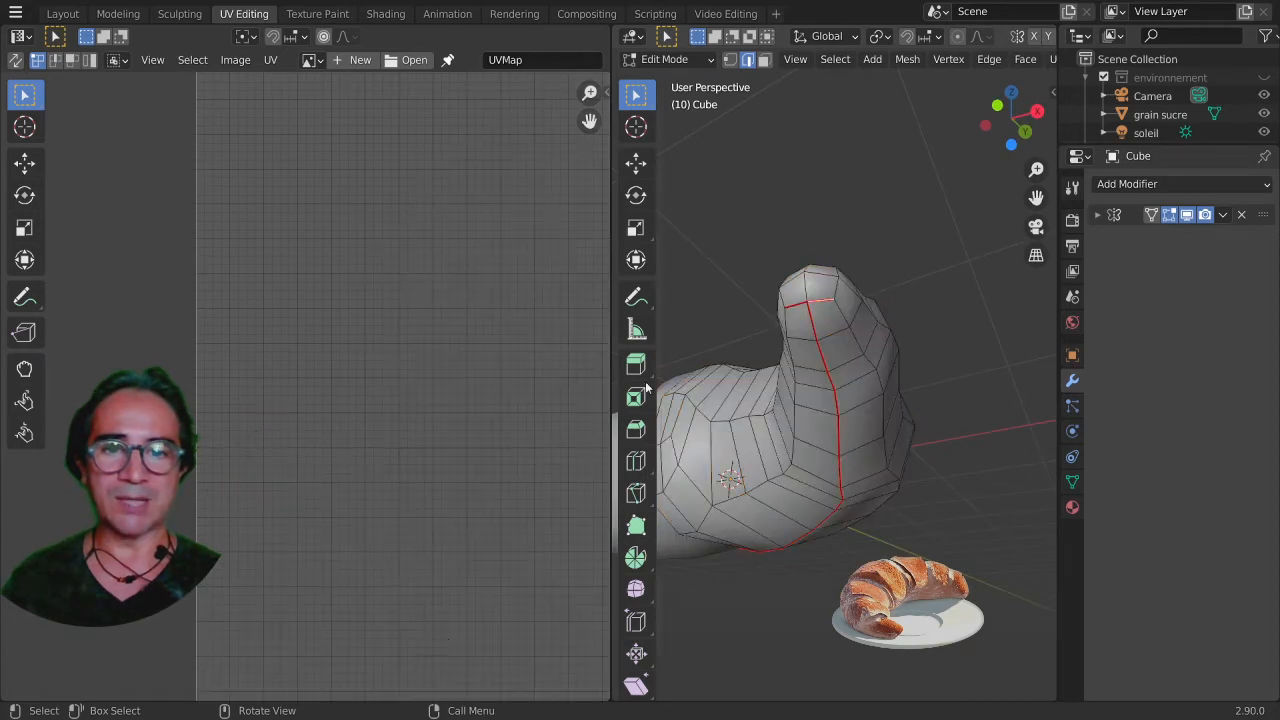
key(a)
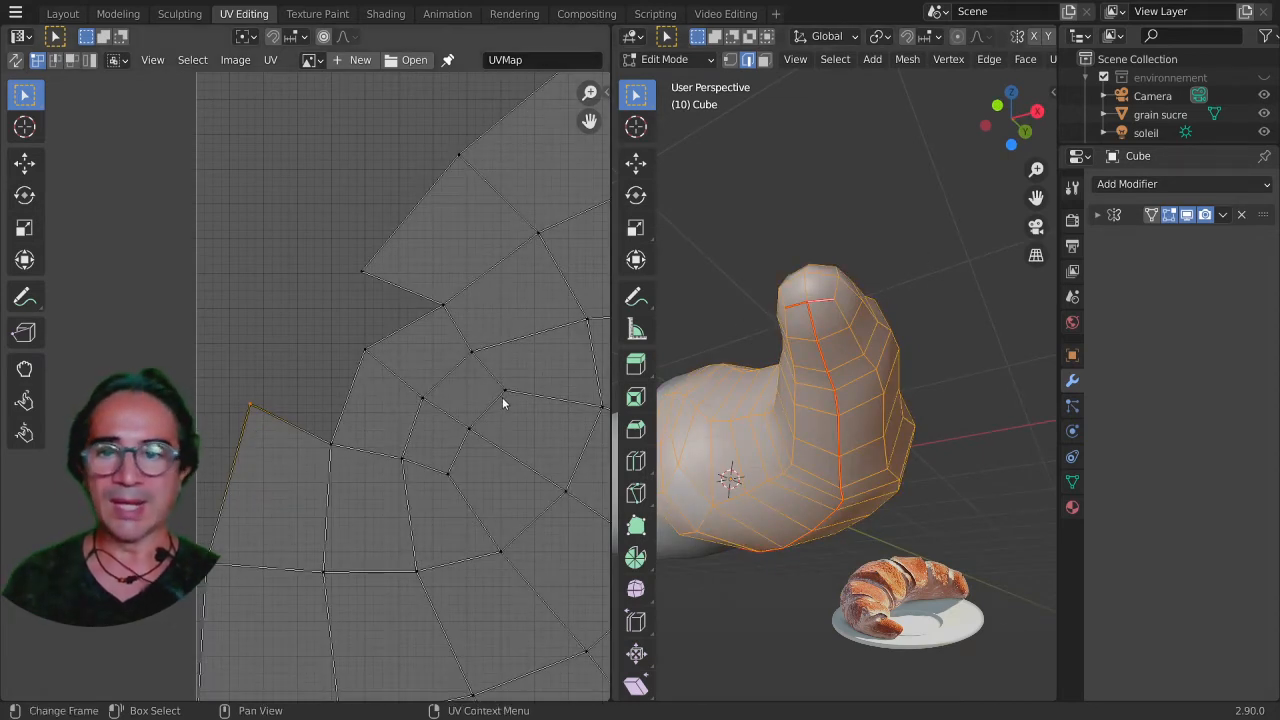
Select the UV vertex beside the tip notch and toggle a matching tip vertex on the mesh to compare it with the UV layout
middle_drag(505, 404, 479, 386)
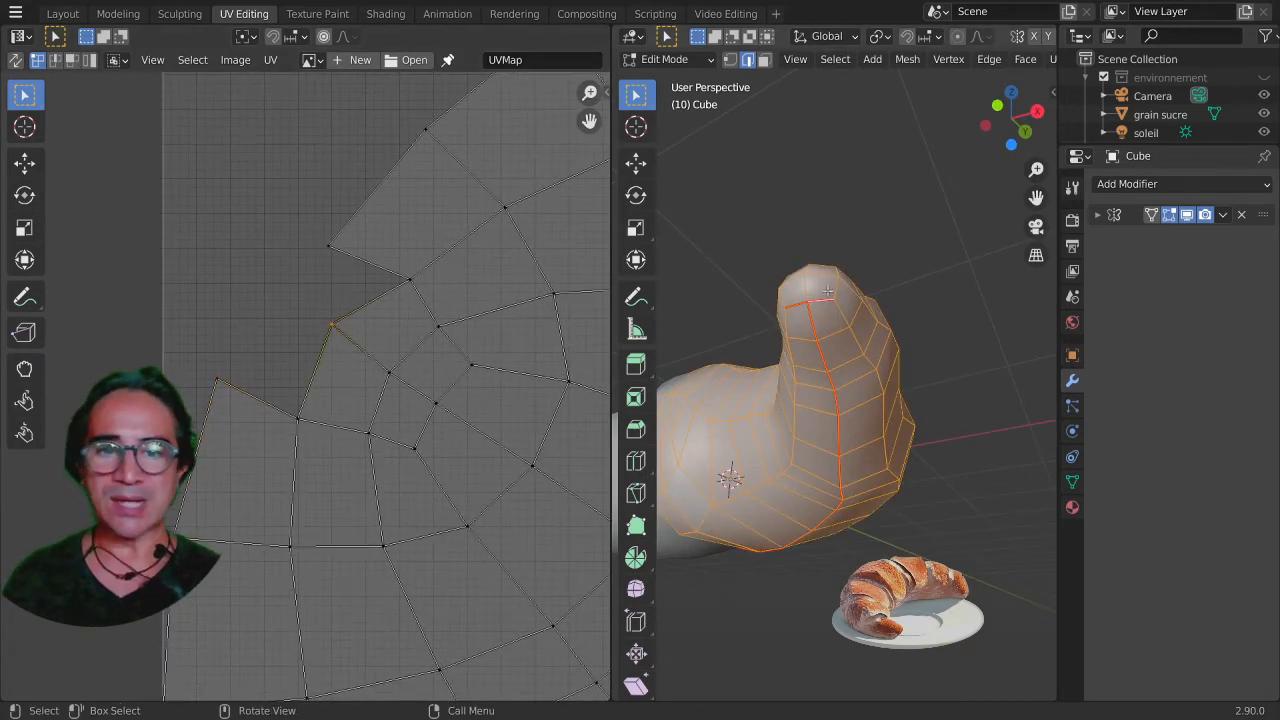
middle_drag(790, 440, 822, 418)
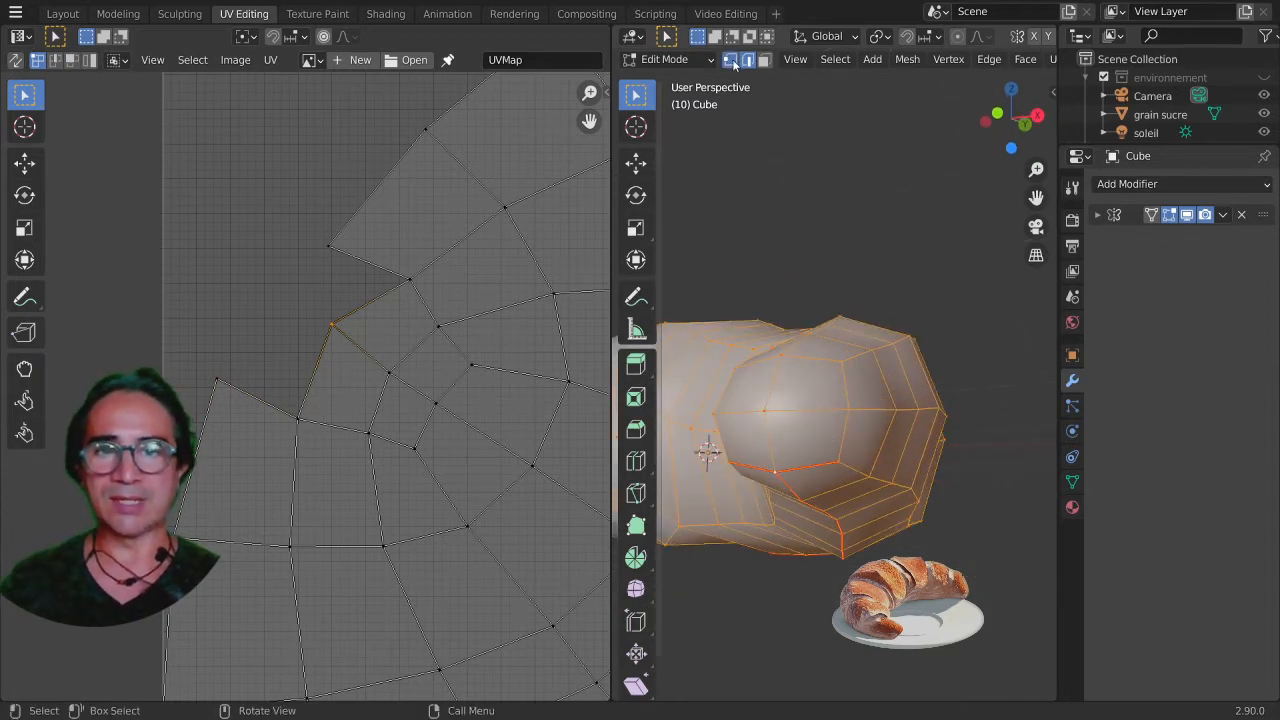
shift+click(757, 413)
shift+click(769, 415)
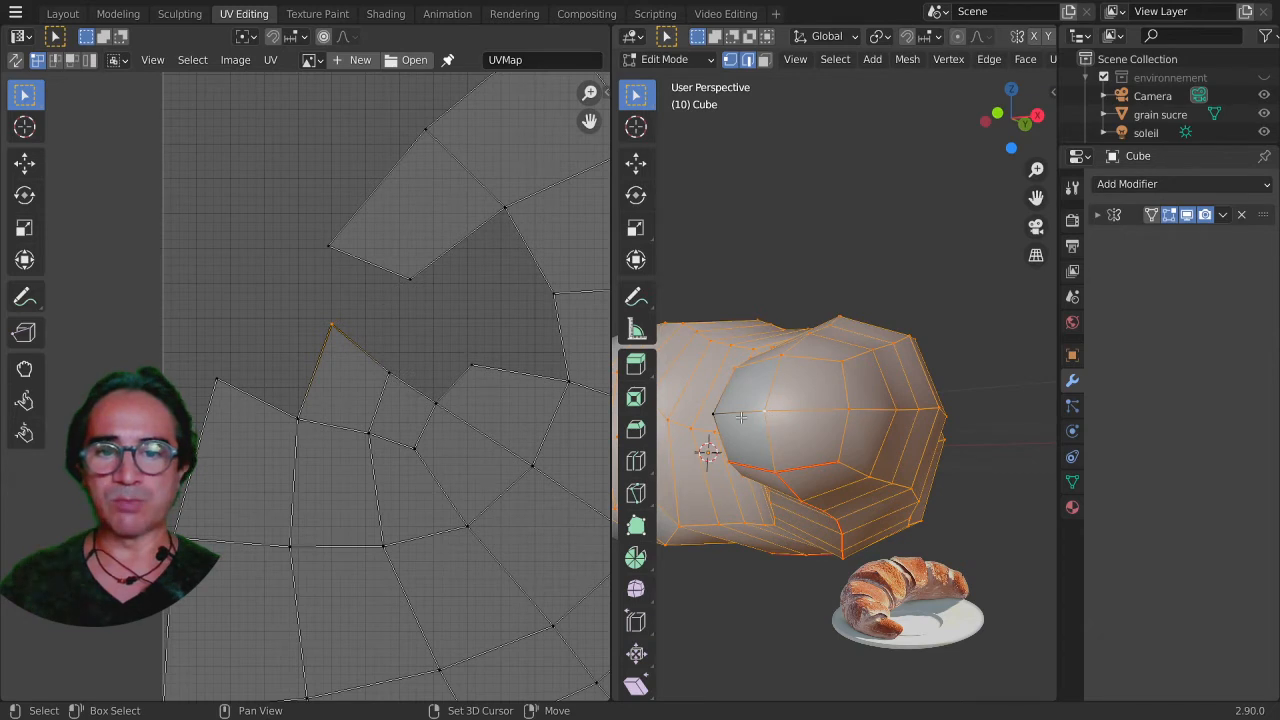
shift+click(740, 418)
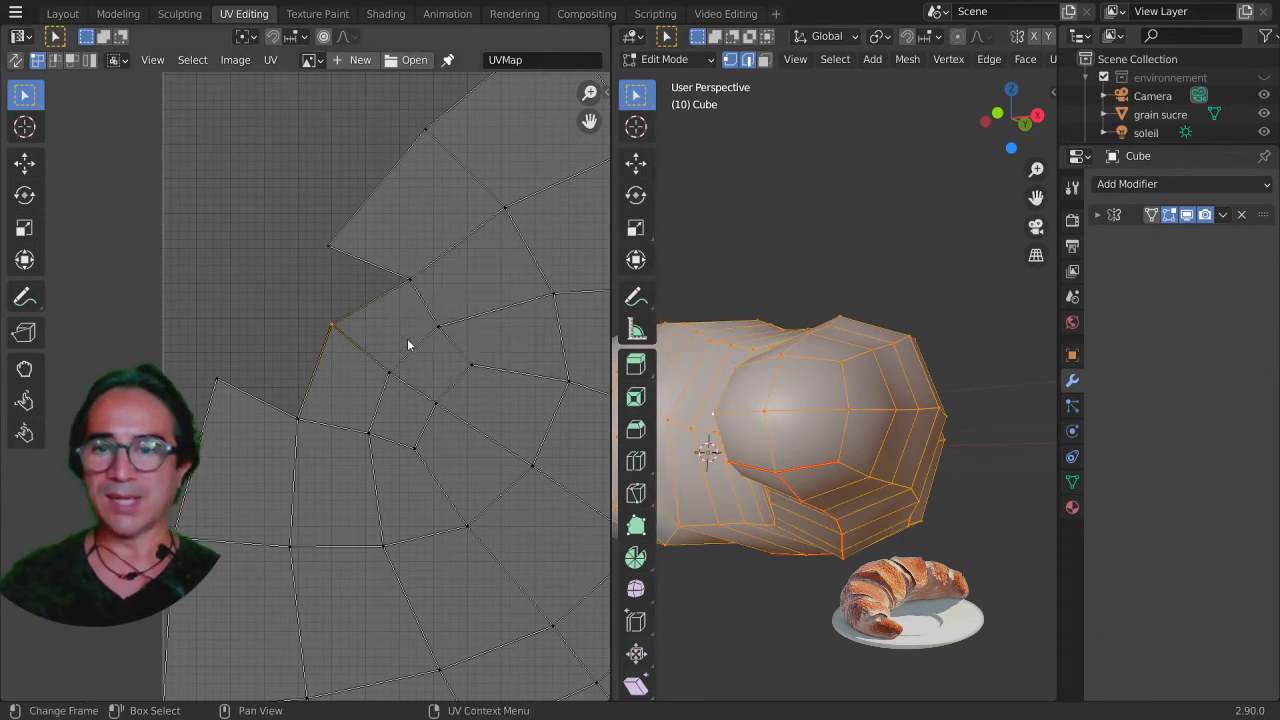
middle_drag(725, 422, 862, 380)
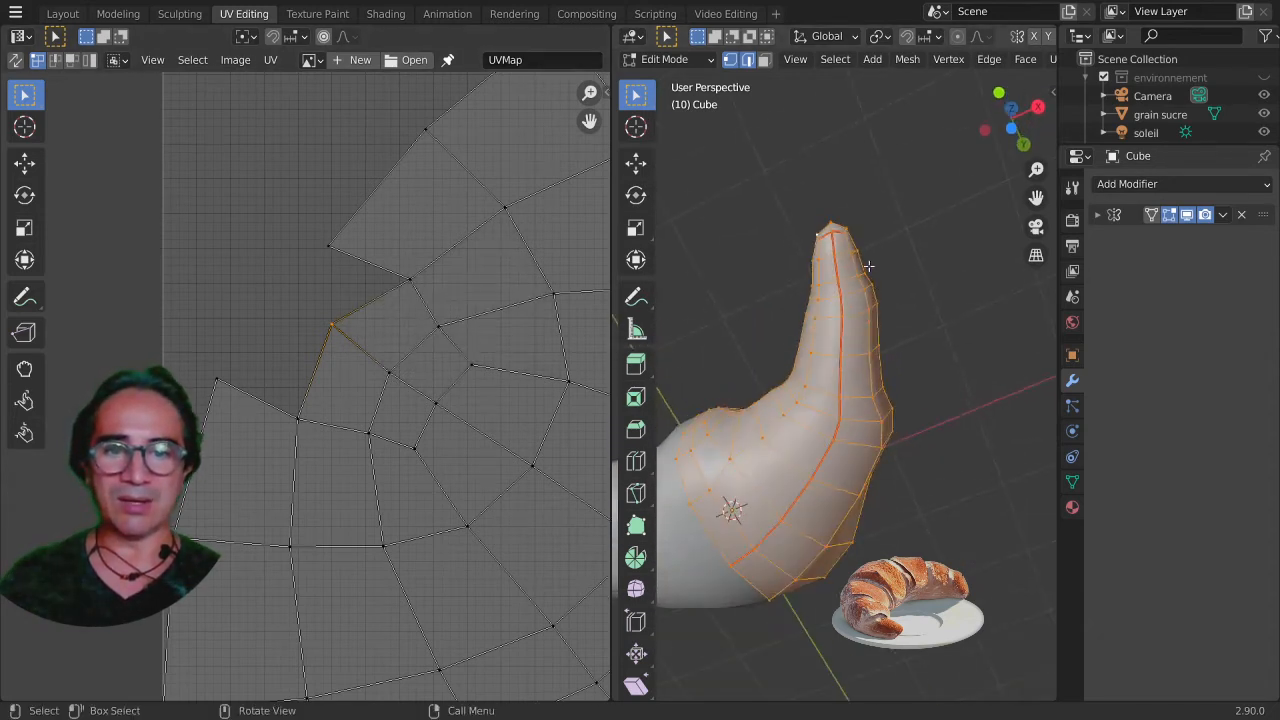
Examine the whole UV island, select its lower end corner vertex and compare the layout with the croissant half's mirror-plane edge
scroll(374, 522, down, 5)
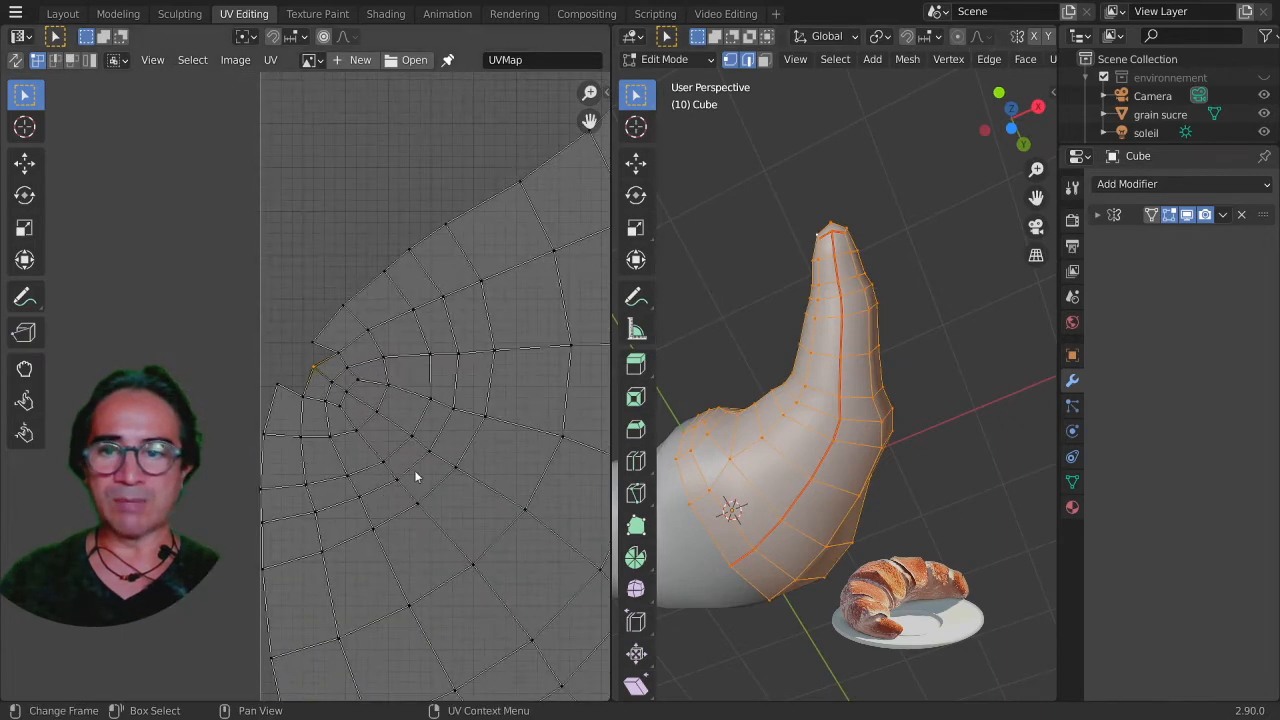
middle_drag(380, 460, 195, 490)
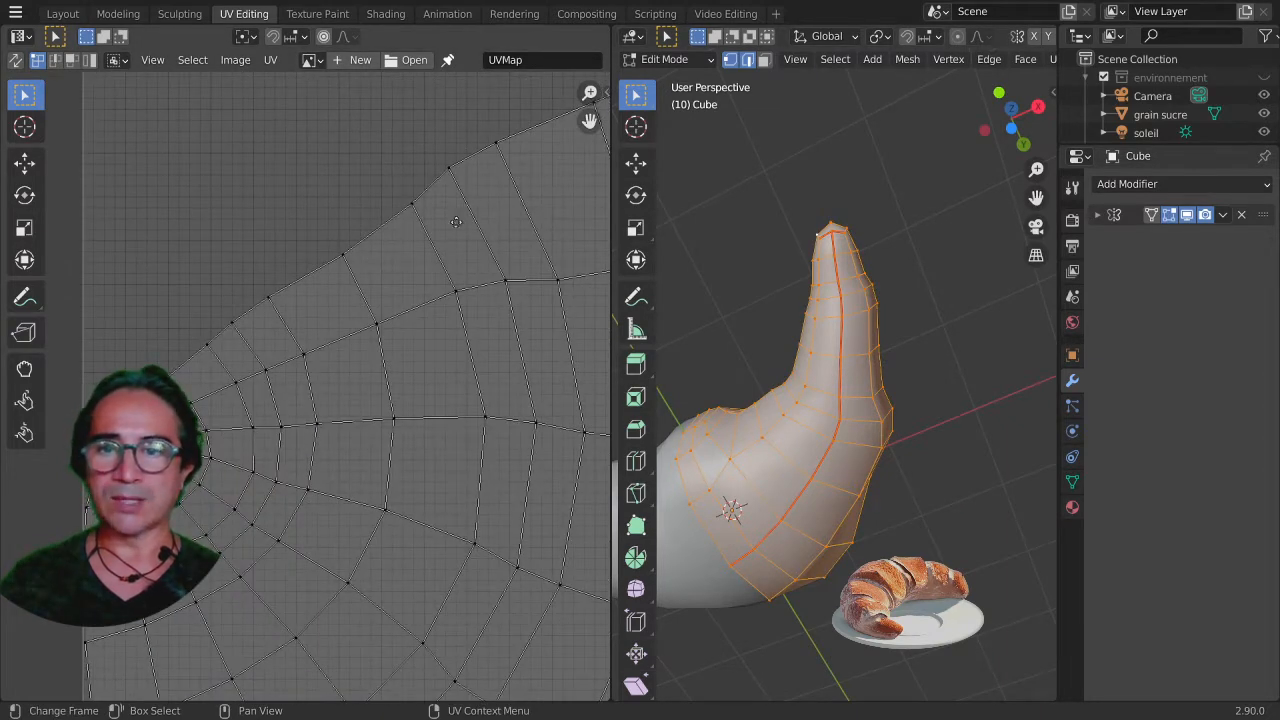
middle_drag(456, 222, 292, 376)
scroll(296, 380, down, 4)
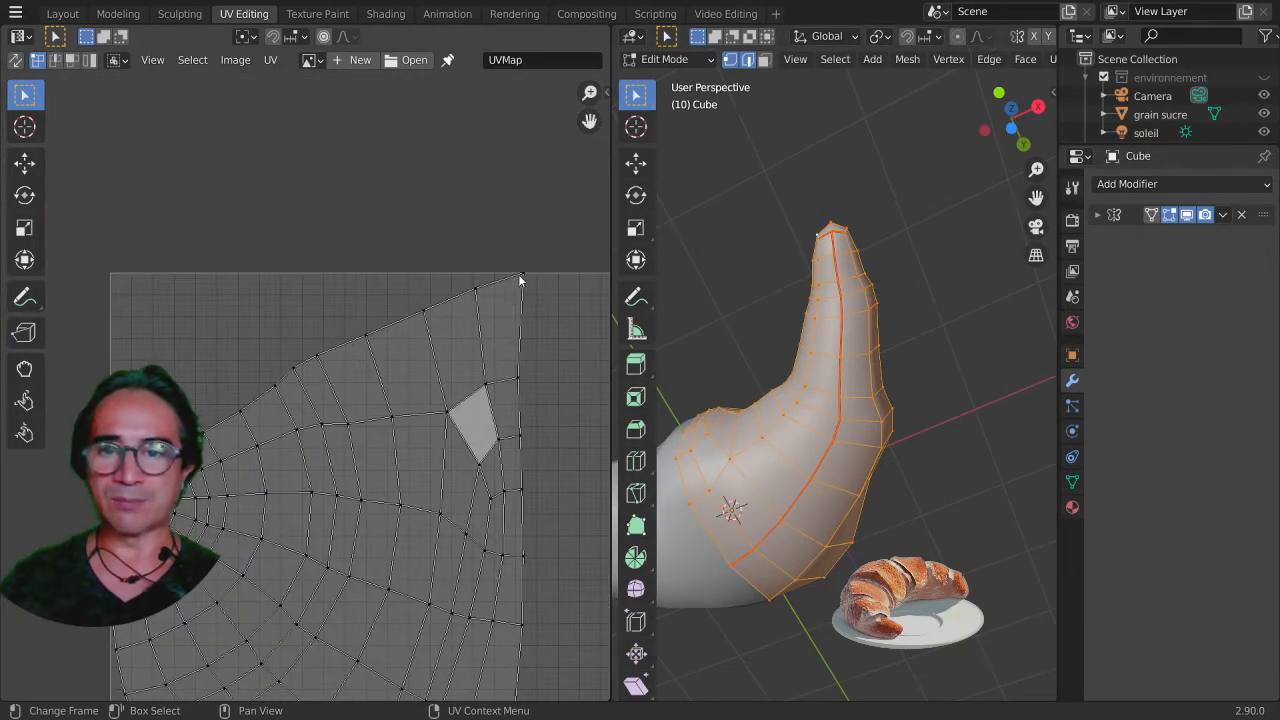
scroll(530, 380, down, 3)
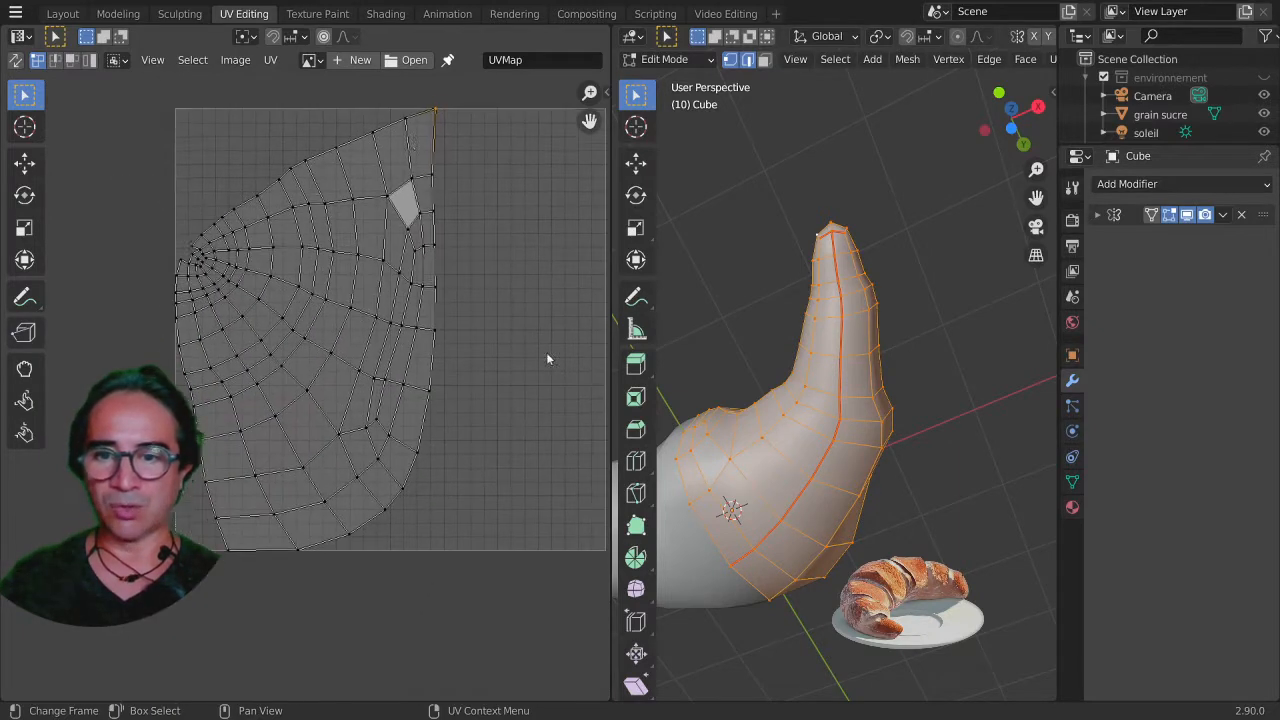
middle_drag(546, 353, 546, 346)
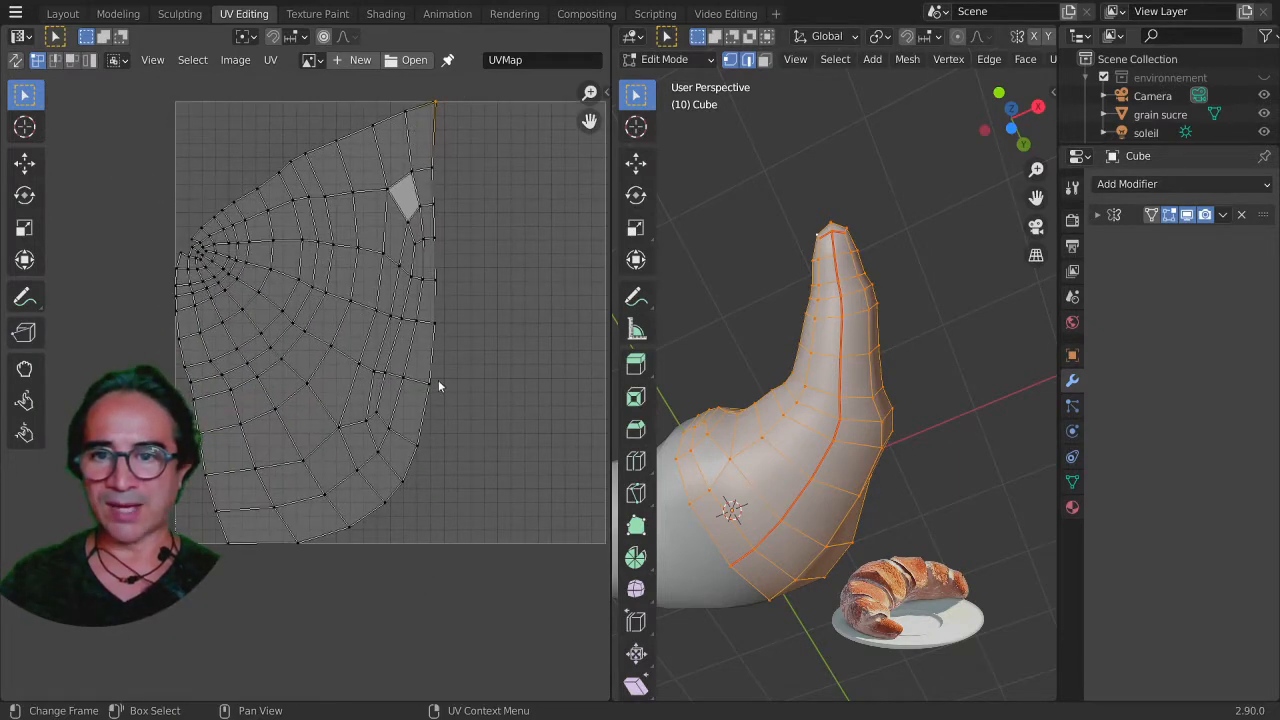
click(228, 552)
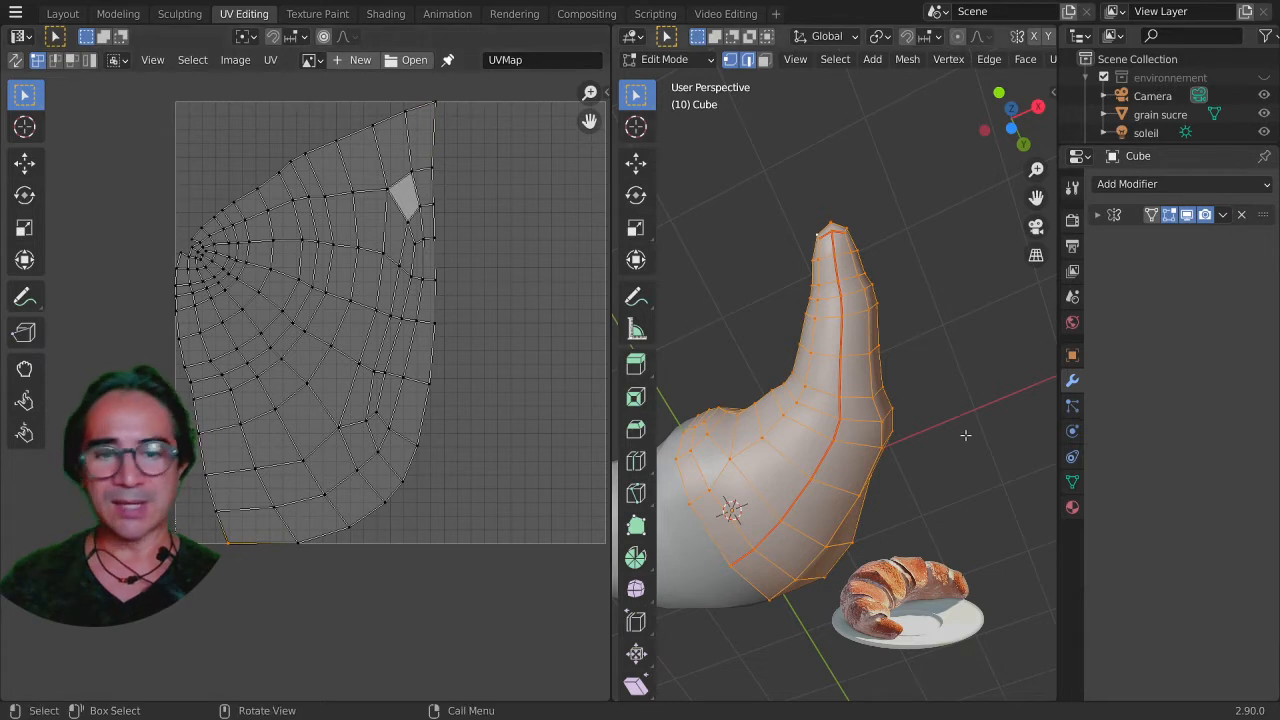
middle_drag(965, 435, 855, 413)
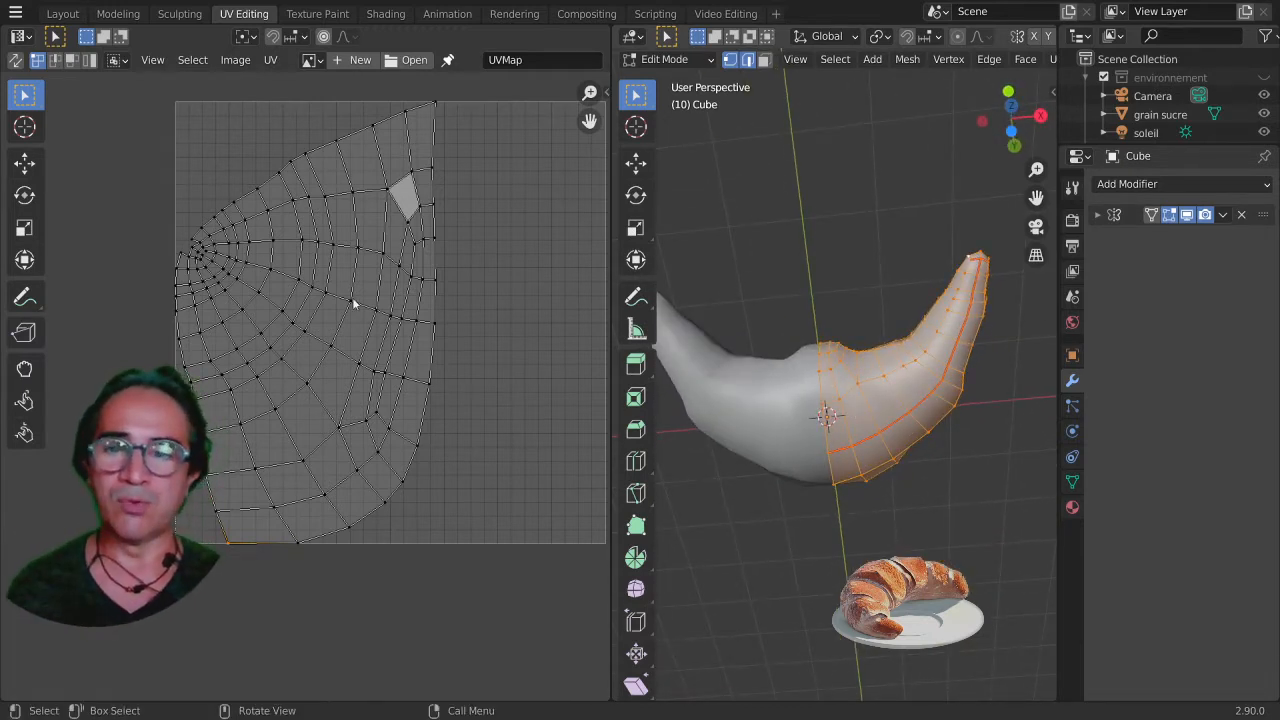
scroll(320, 480, down, 1)
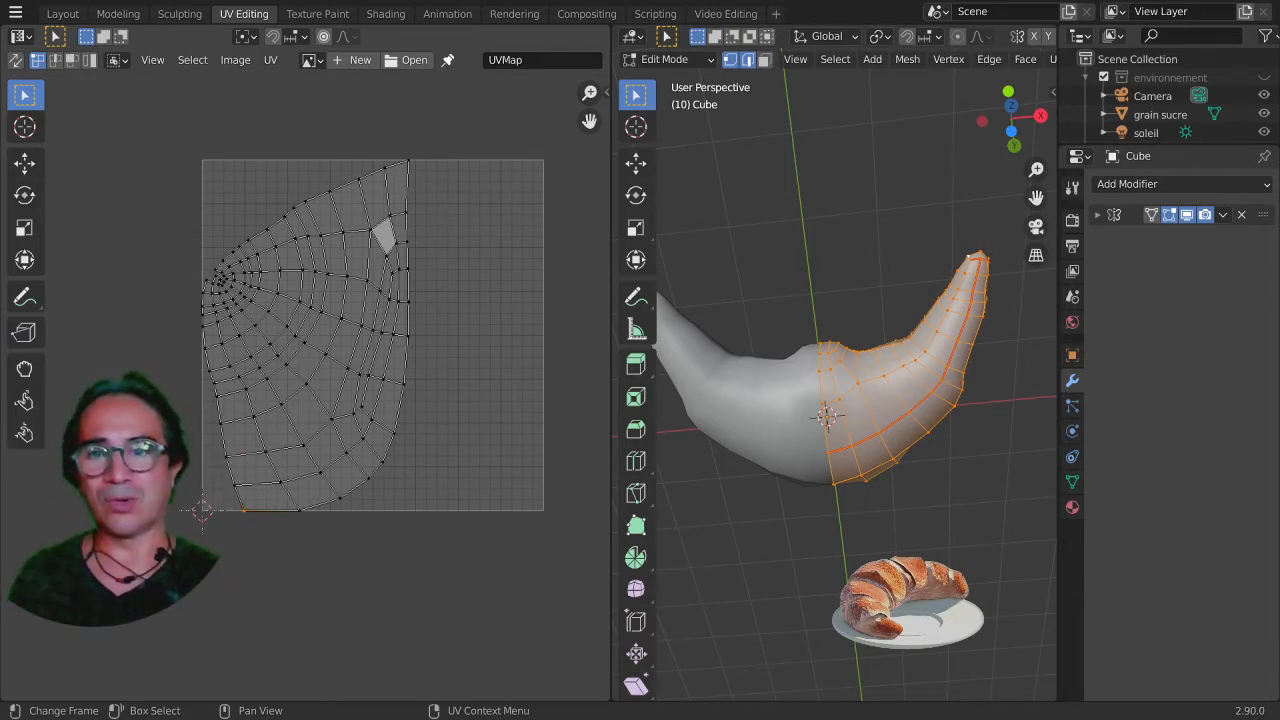
Pin the UV island's top corner vertex and move it near the upper-right corner of the UV square
click(412, 172)
middle_drag(476, 371, 431, 416)
scroll(440, 395, up, 1)
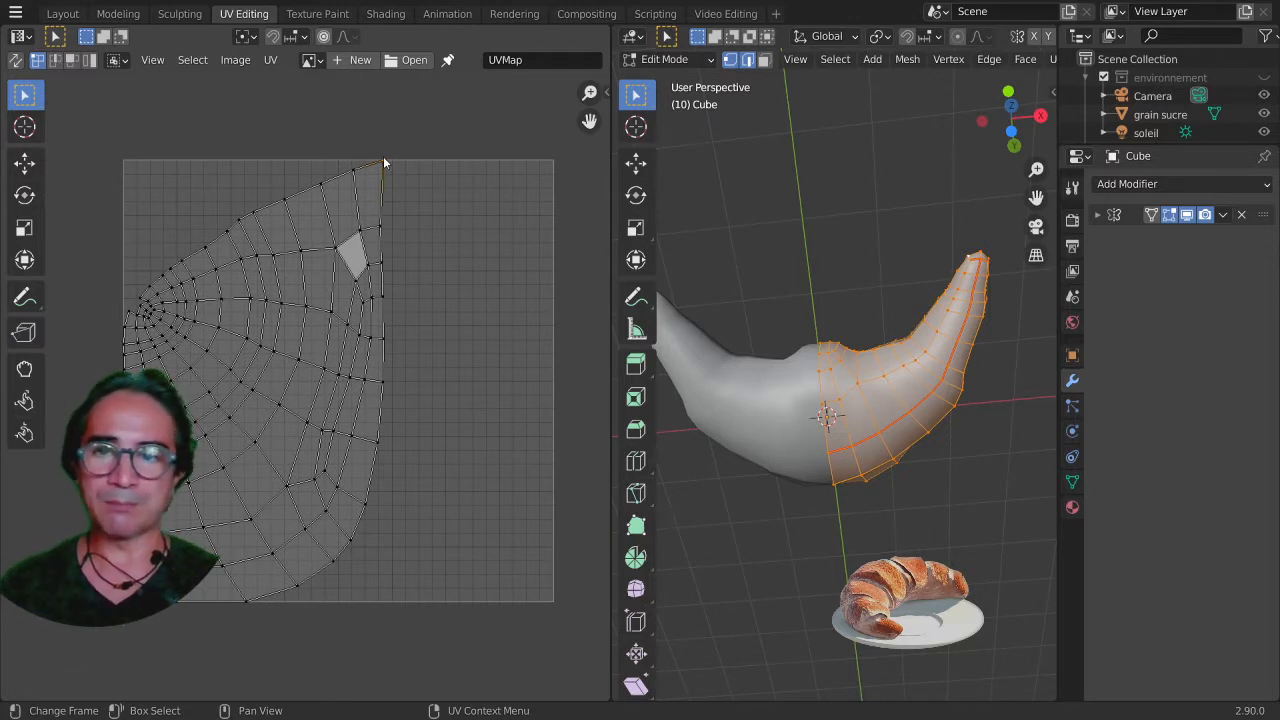
key(p)
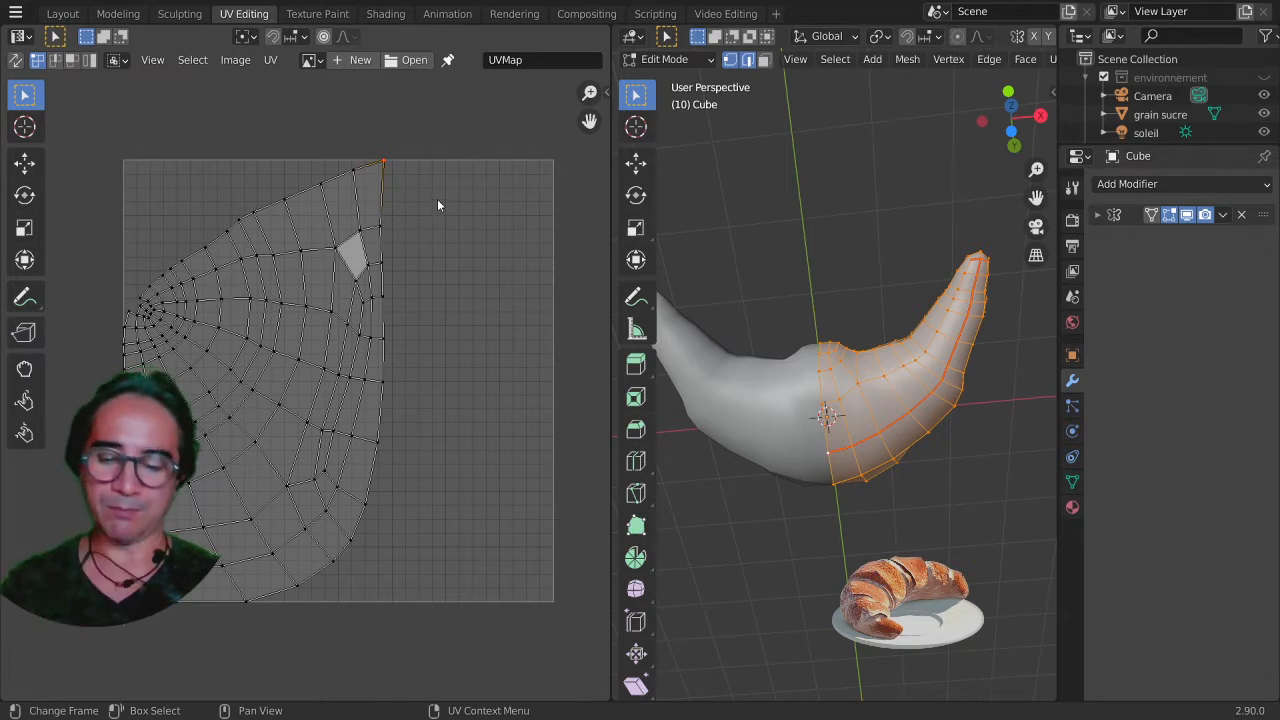
key(g)
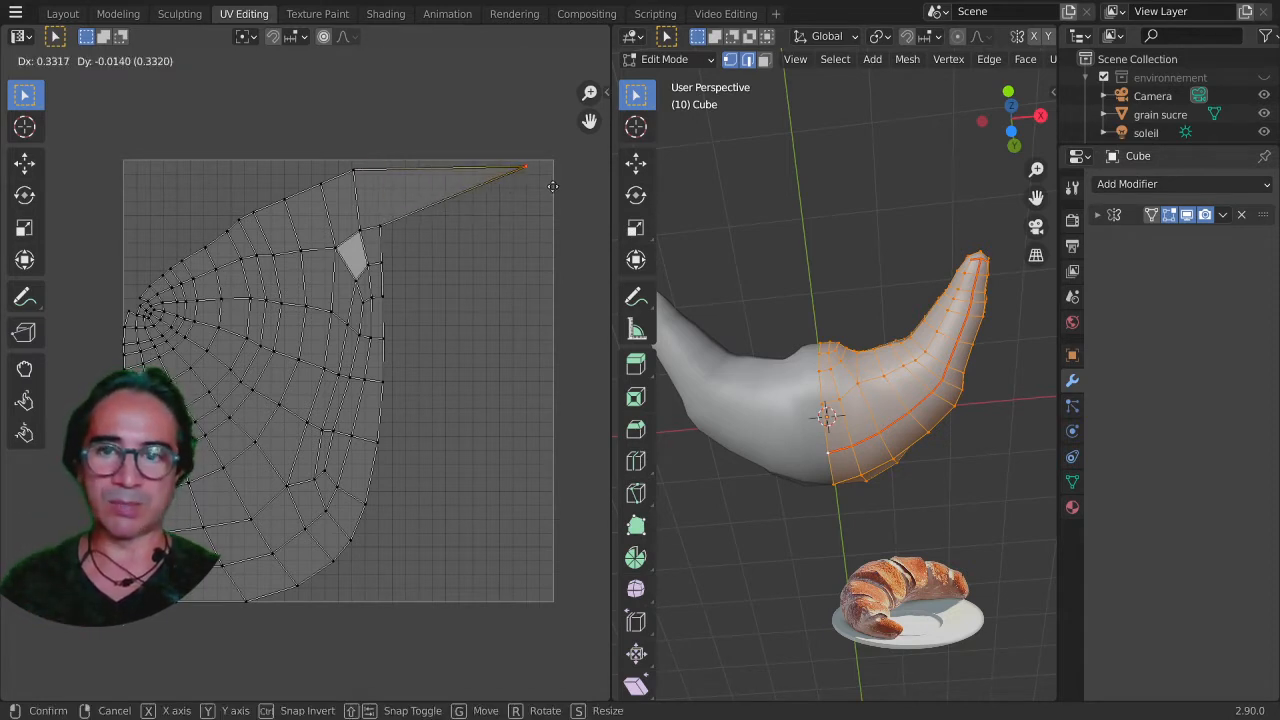
click(572, 190)
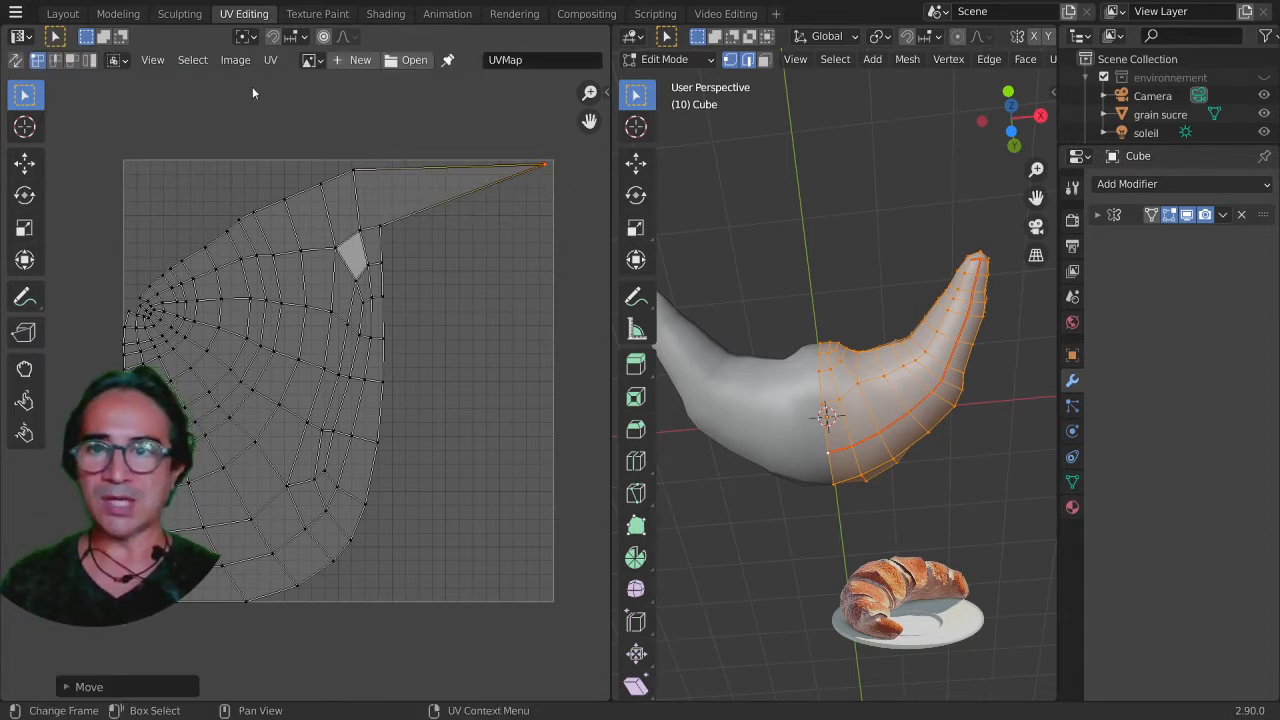
Enable Live Unwrap and move the pinned corner vertex so the whole UV island follows it inside the UV square's upper-right corner
click(271, 61)
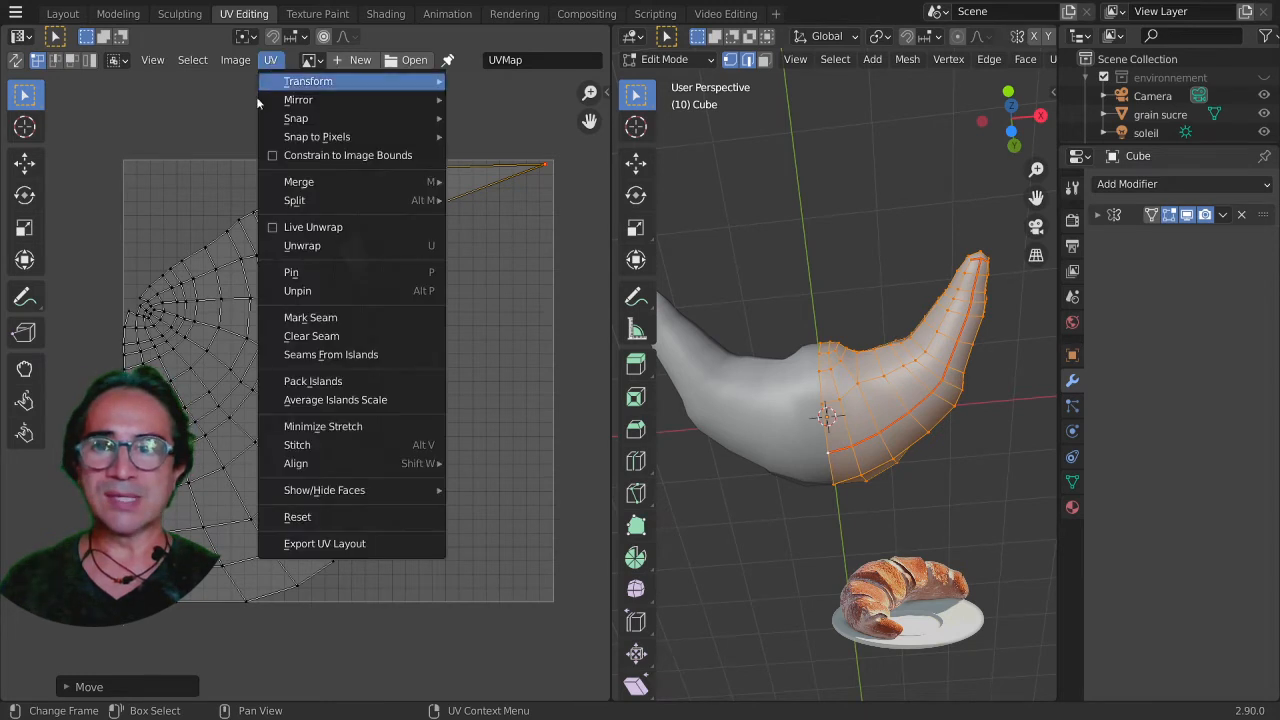
click(333, 228)
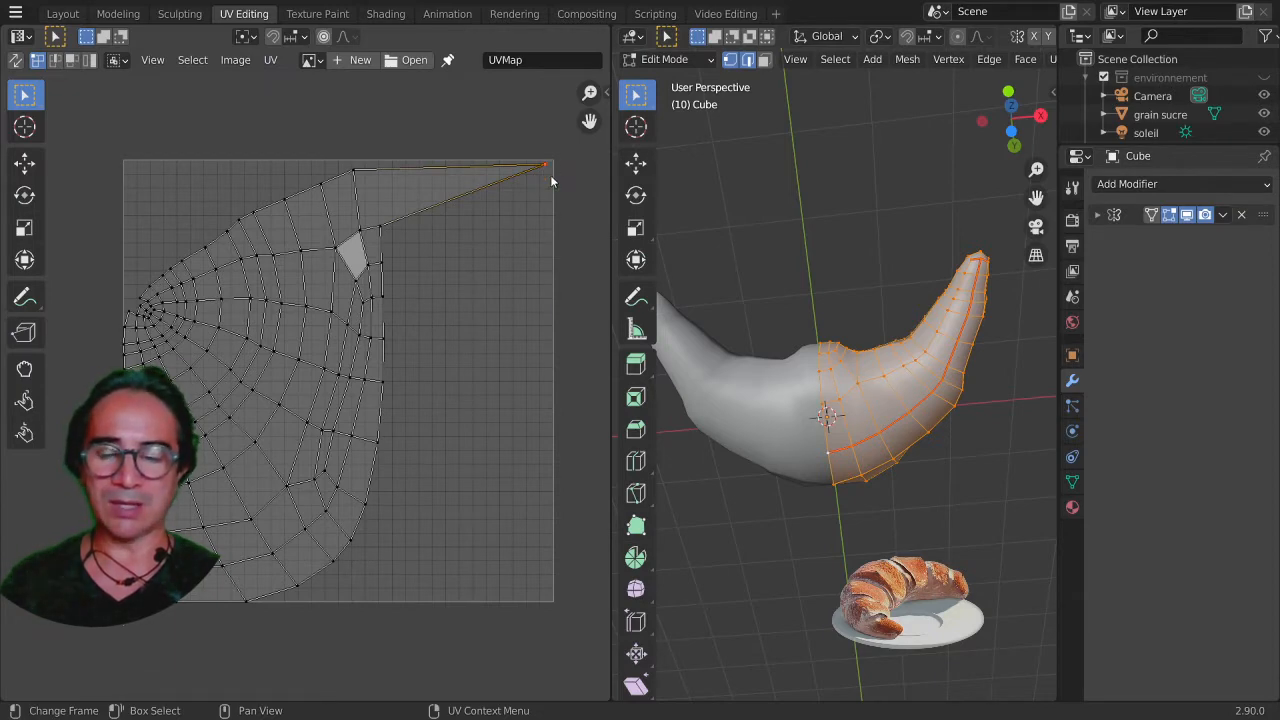
key(g)
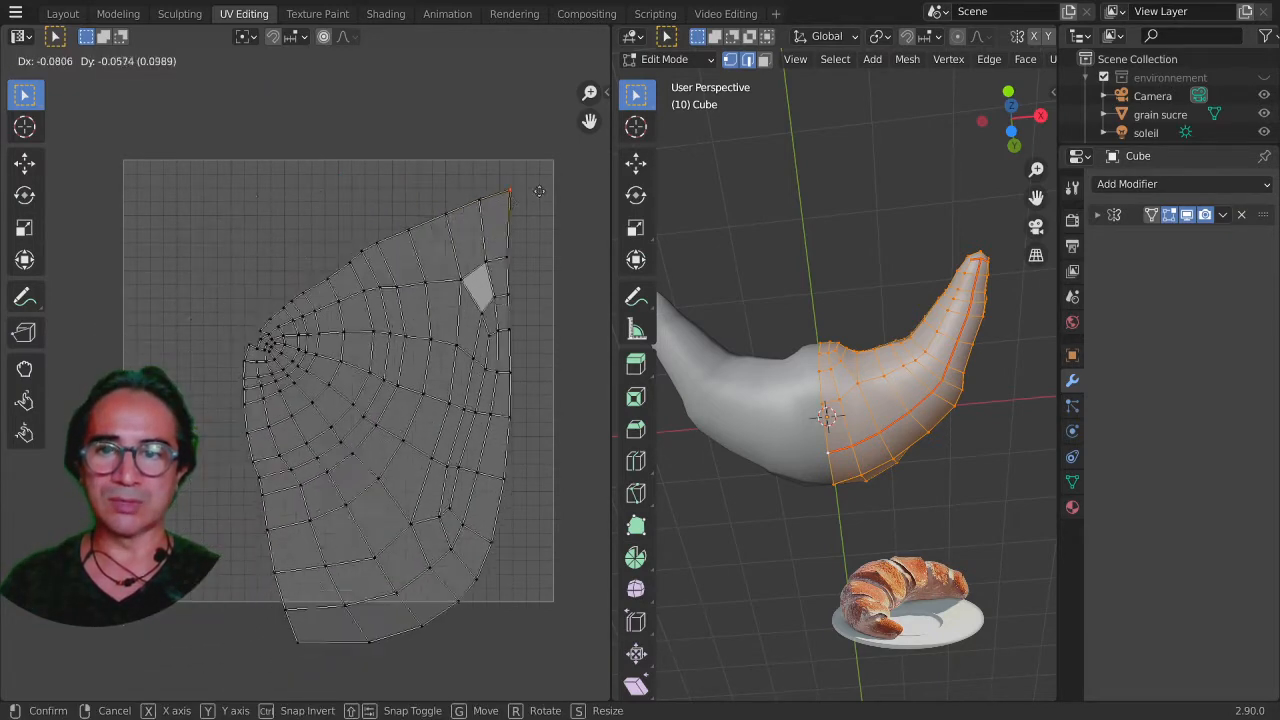
click(573, 166)
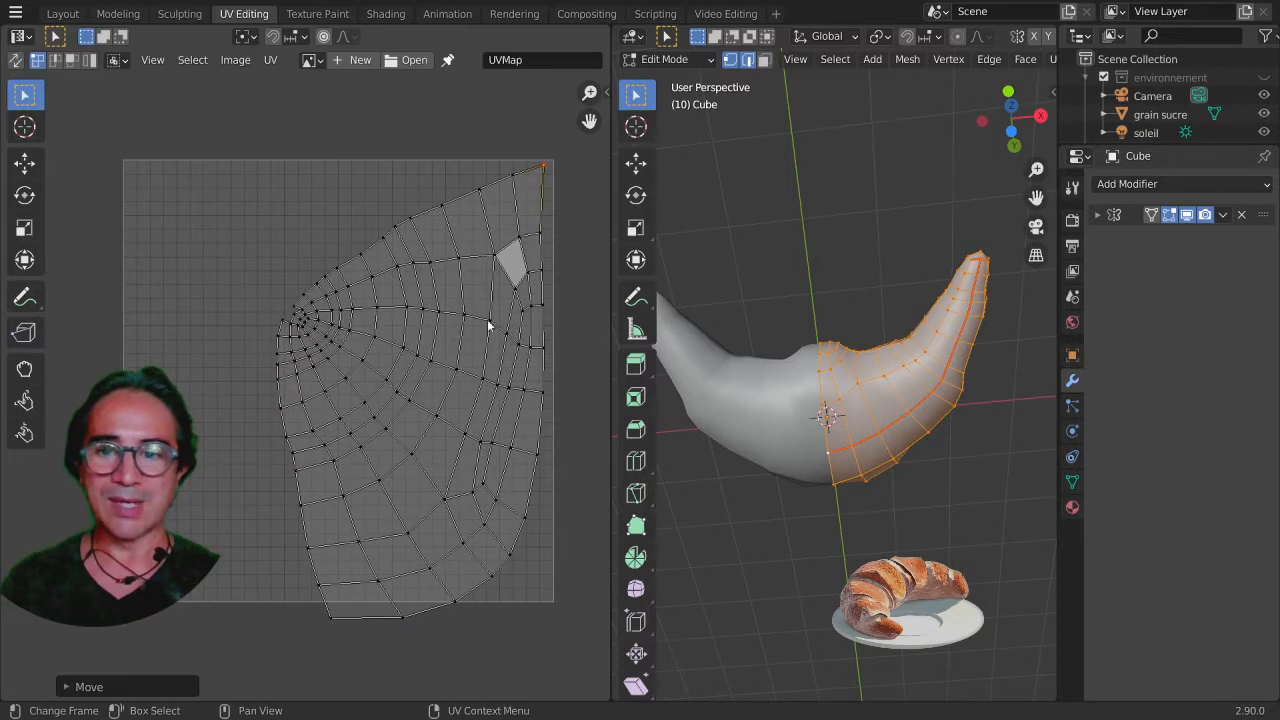
Select the UV island's bottom corner vertex and examine the croissant's mirror-plane edge around the start of the underside seam
click(326, 618)
middle_drag(554, 390, 508, 300)
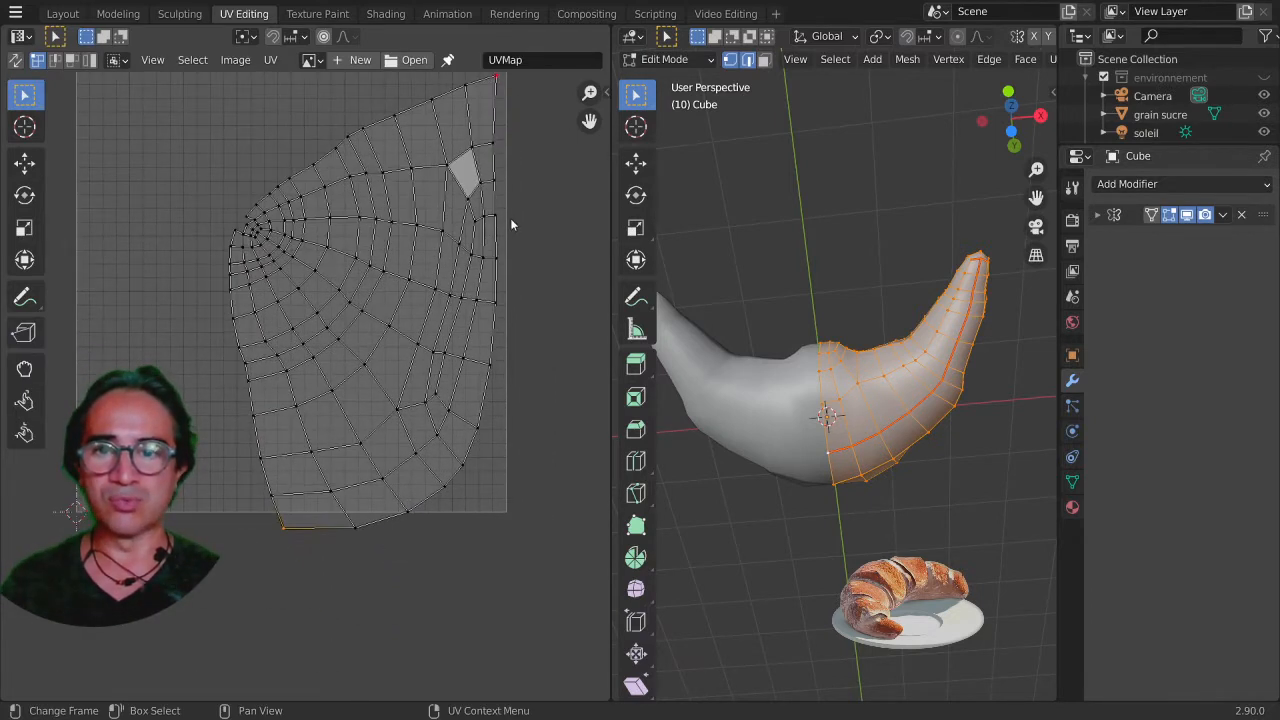
middle_drag(858, 376, 862, 447)
scroll(862, 447, up, 3)
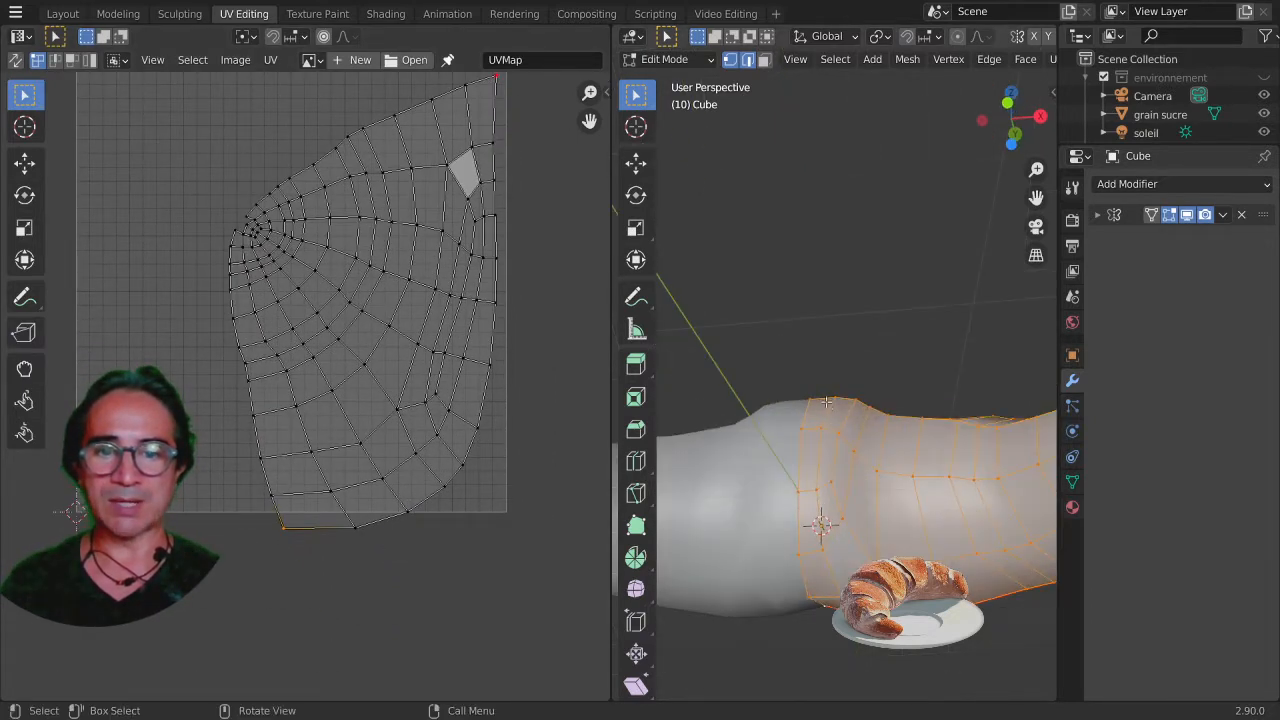
middle_drag(793, 550, 813, 378)
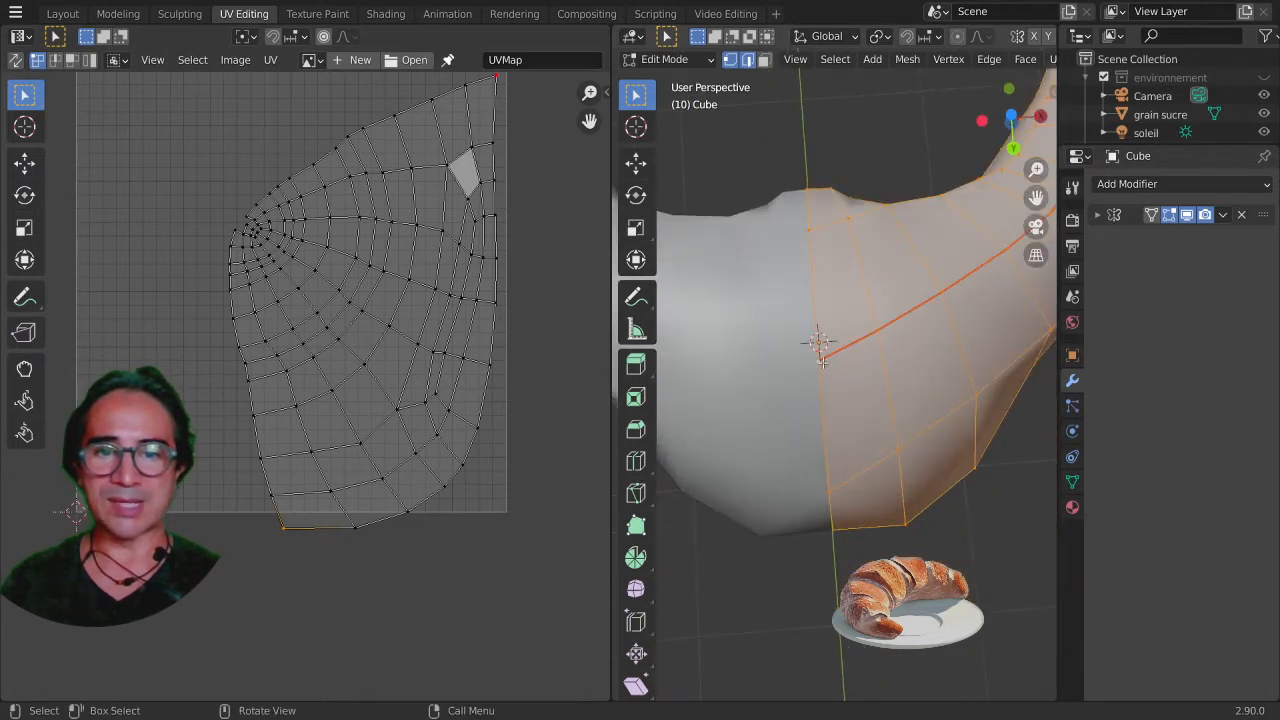
Select the edge loop along the mirror plane in edge mode and grow it by one face ring to check its UV strip
click(818, 365)
click(747, 60)
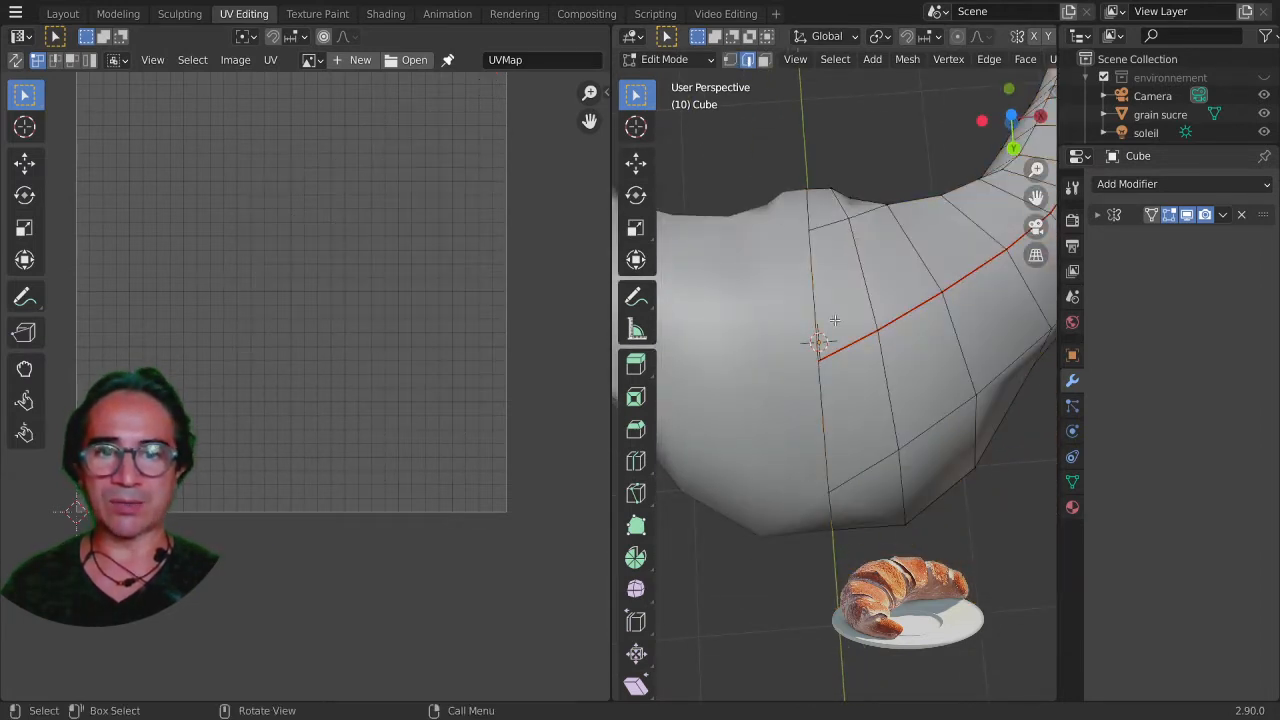
ctrl+click(812, 296)
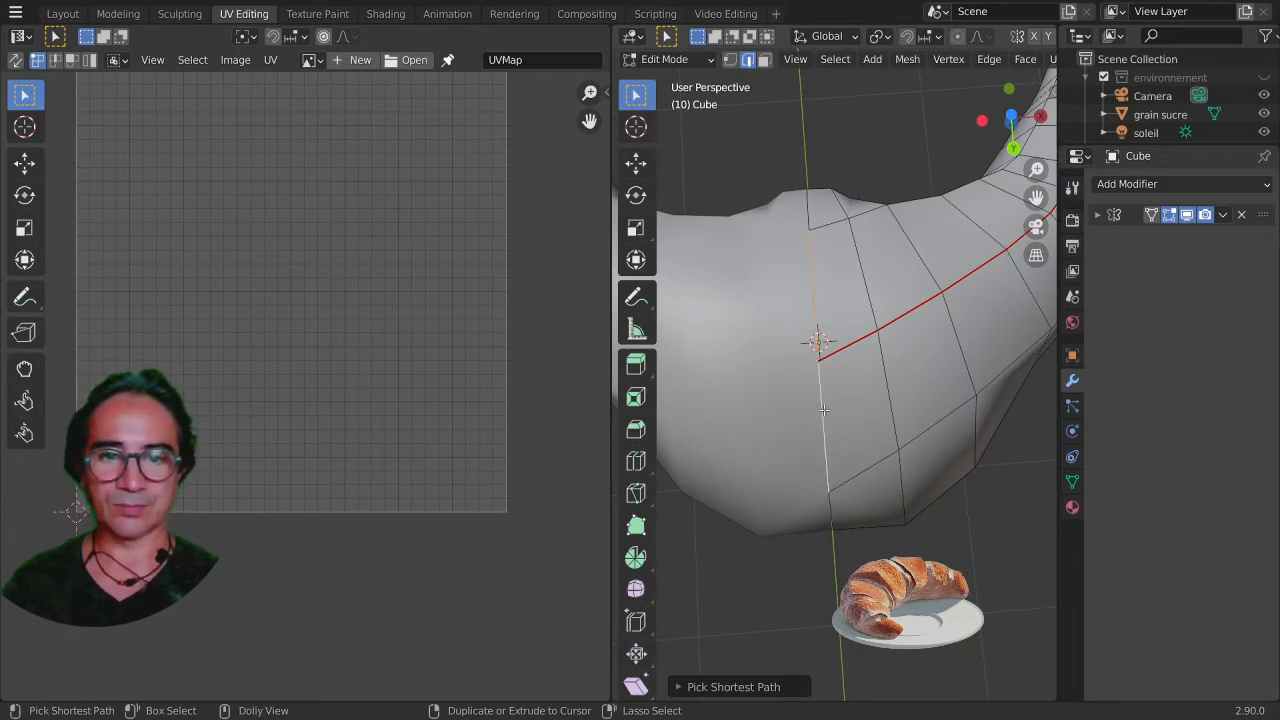
middle_drag(846, 414, 814, 404)
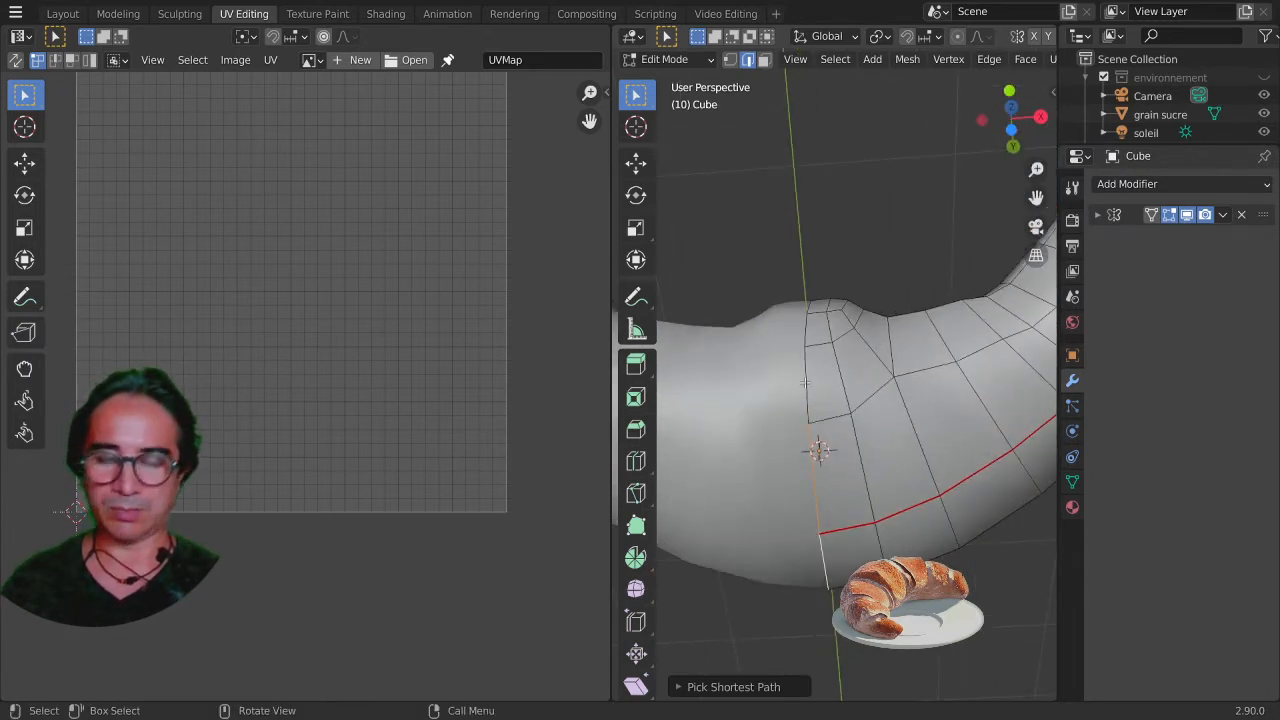
ctrl+click(806, 382)
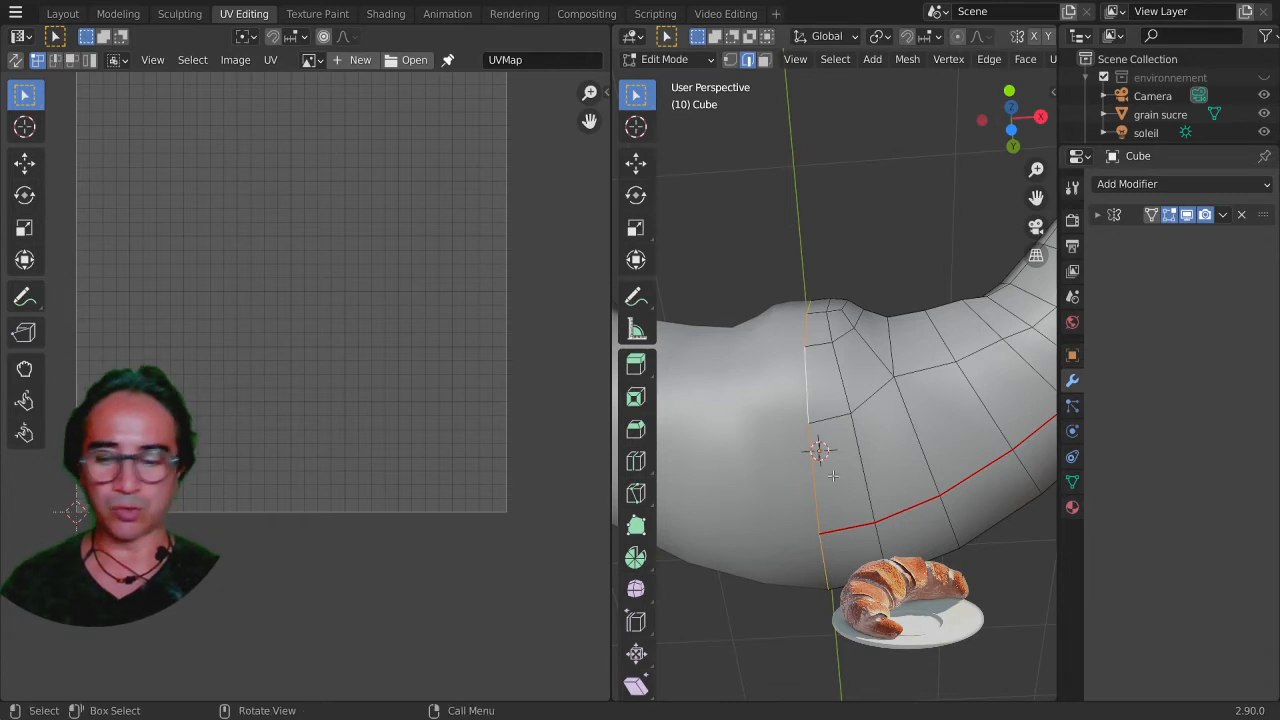
key(ctrl+KP_Add)
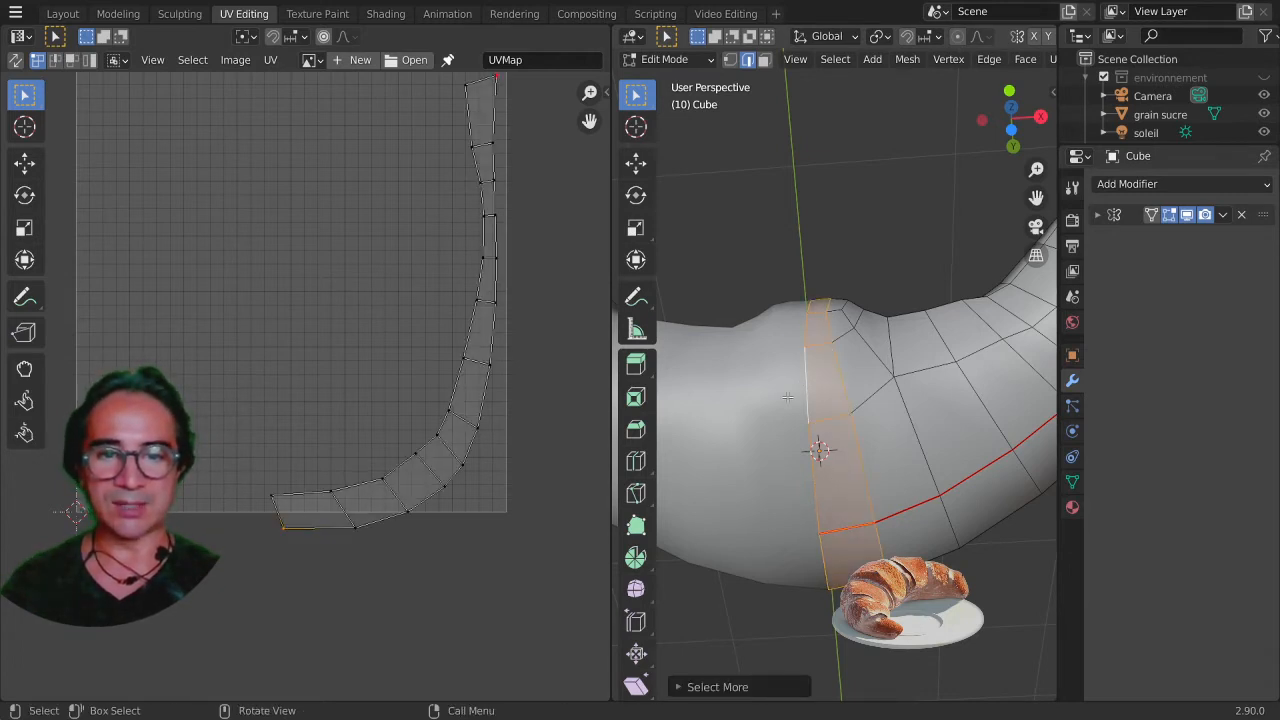
middle_drag(787, 397, 800, 340)
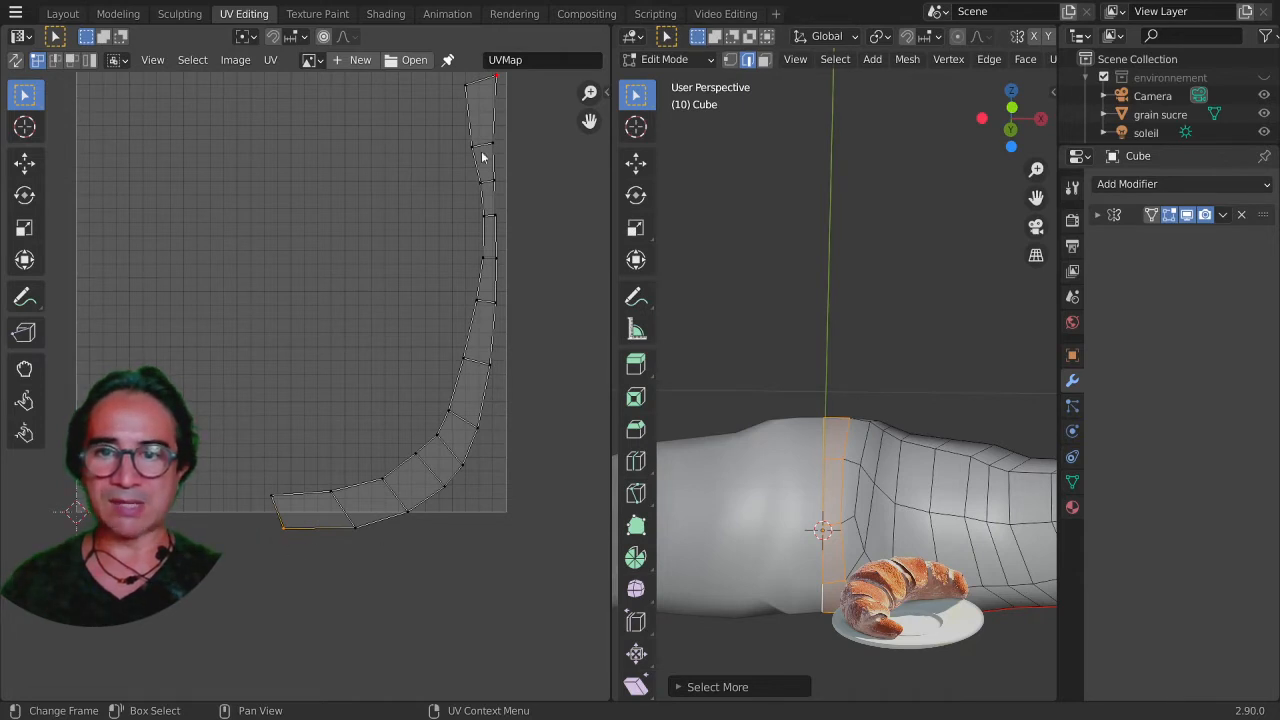
Select the entire croissant mesh so its complete UV island is displayed
key(q)
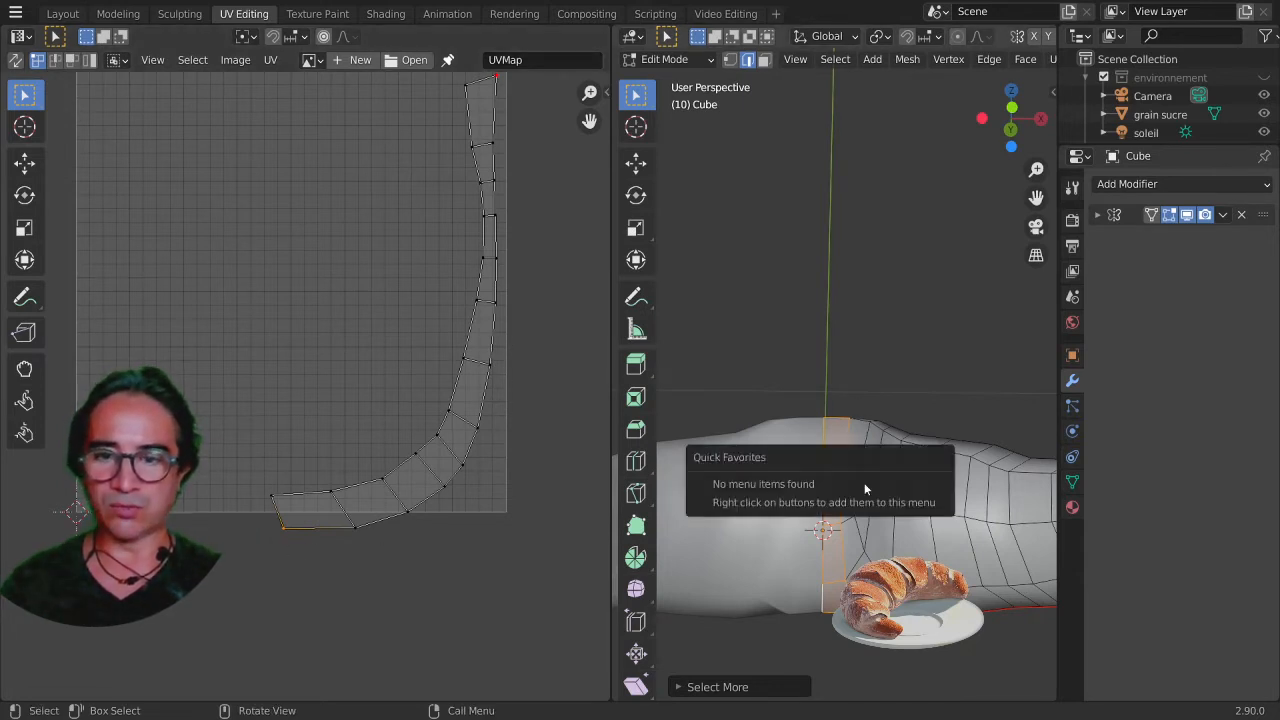
key(q)
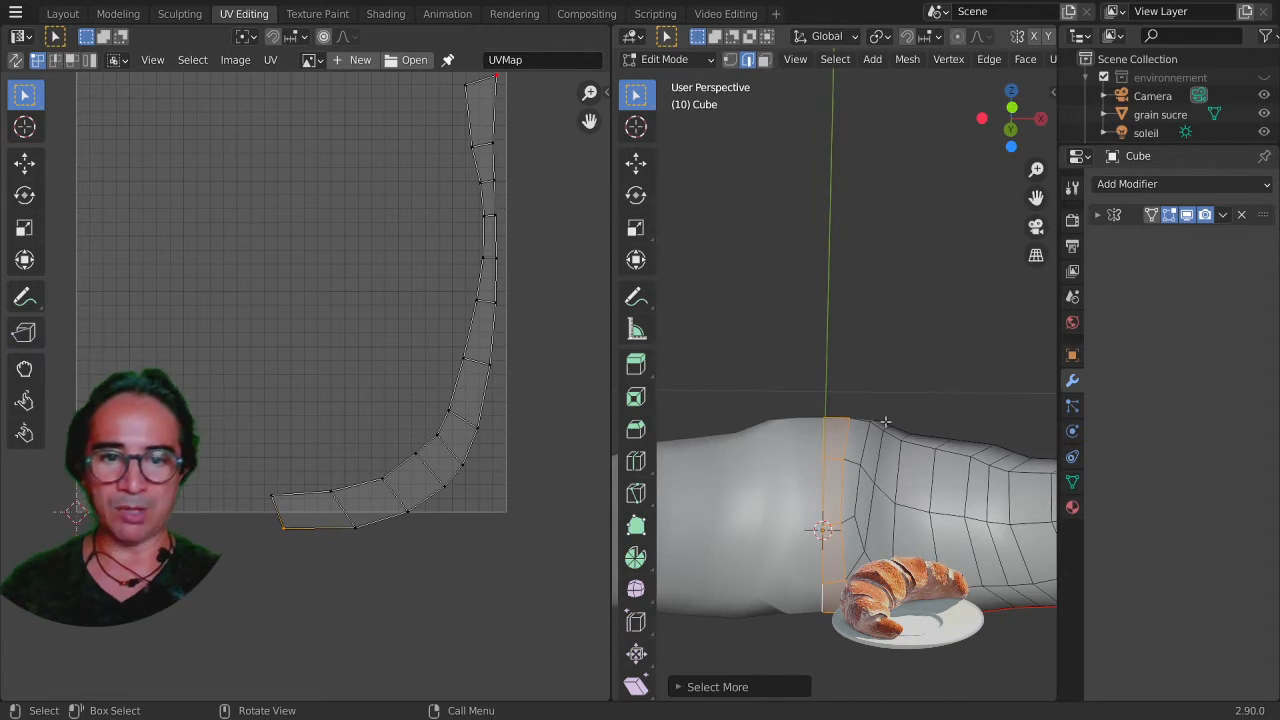
key(a)
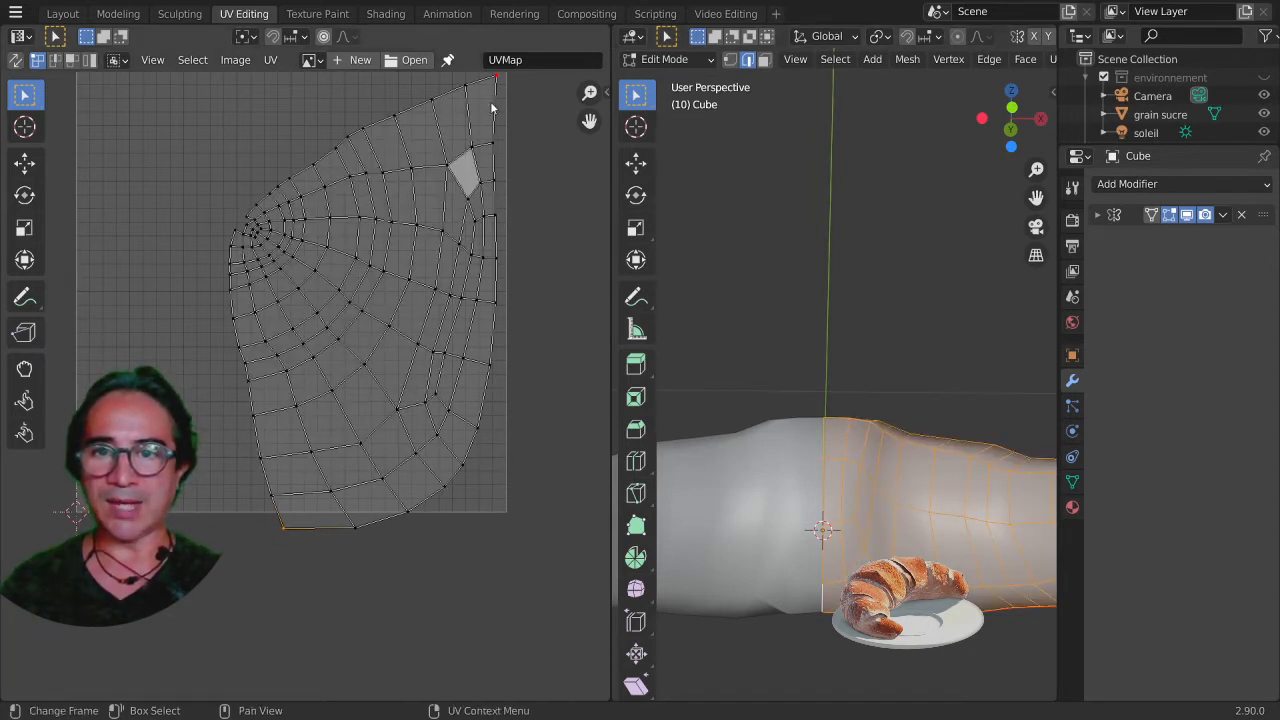
Select the UV island's border edge loop along the mirror plane and pin all its vertices
alt+click(492, 348)
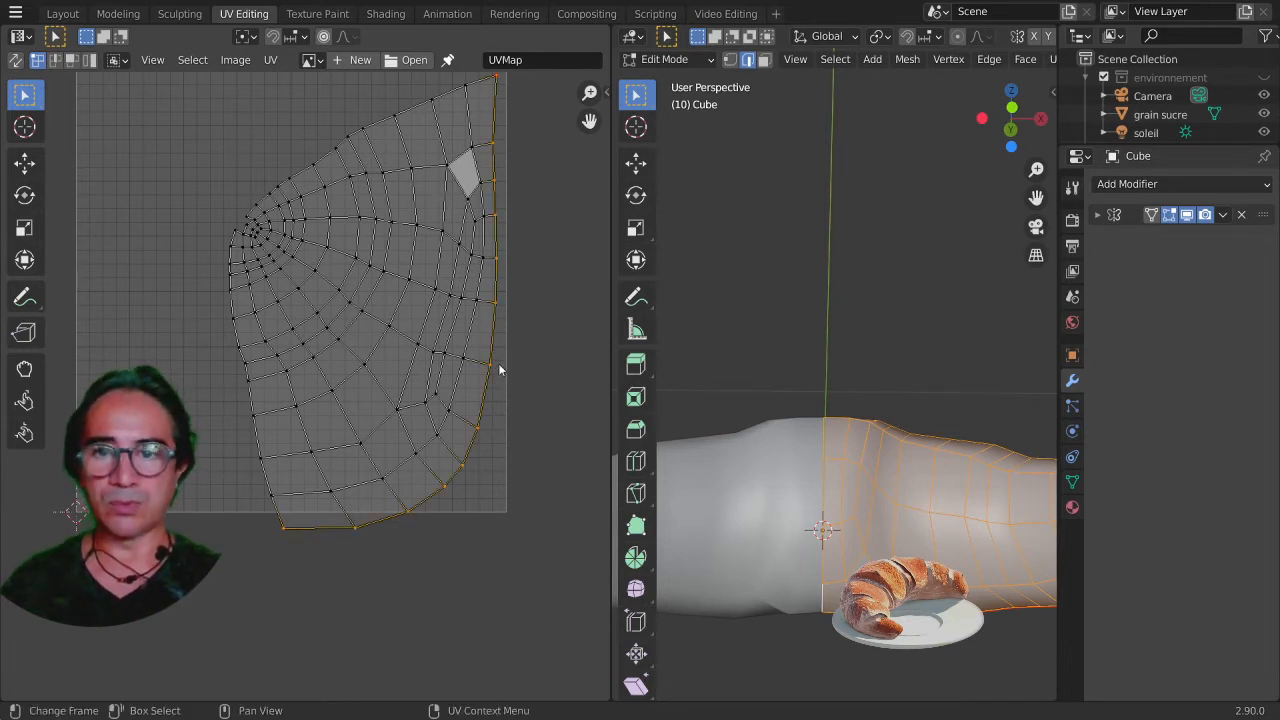
middle_drag(835, 545, 825, 520)
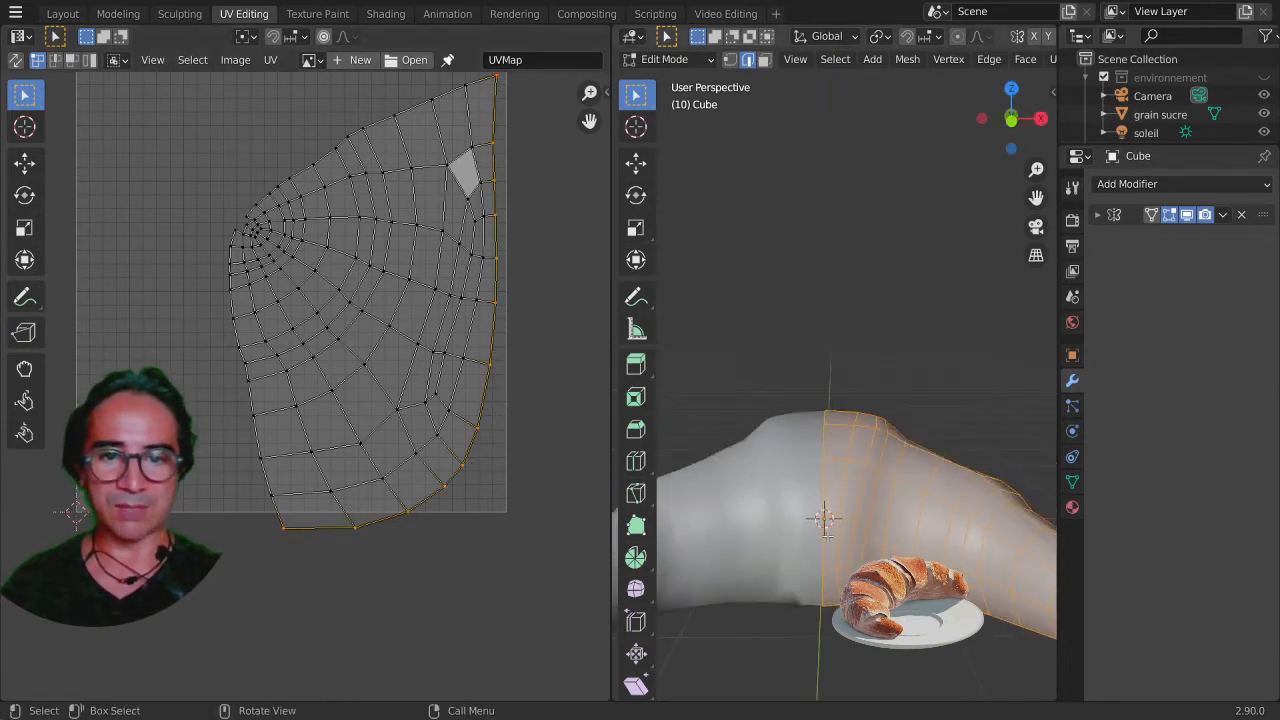
middle_drag(463, 449, 386, 466)
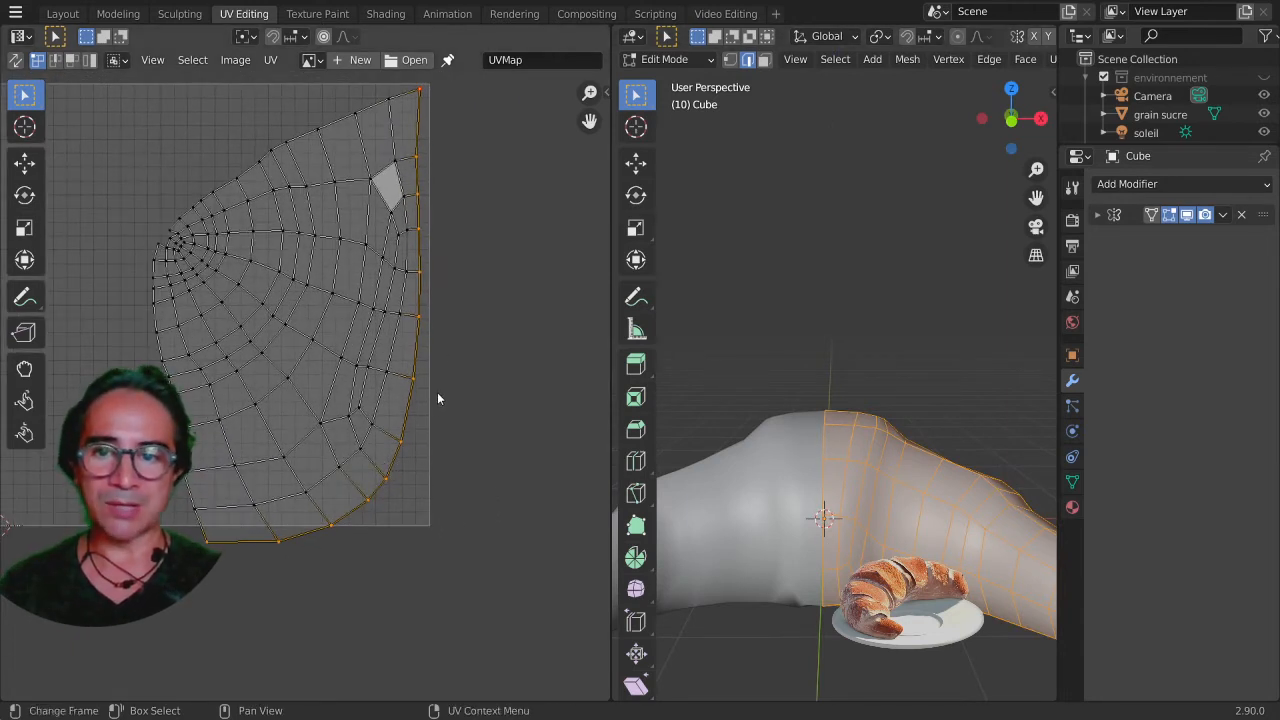
key(p)
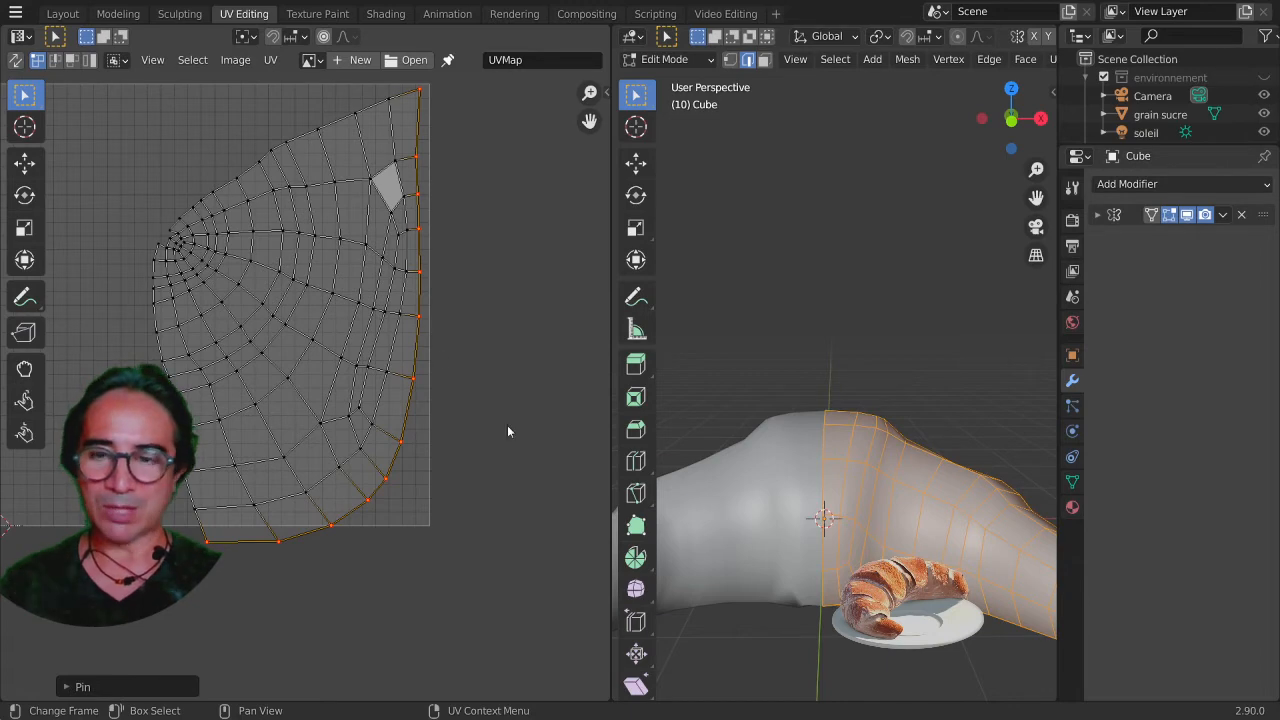
key(s)
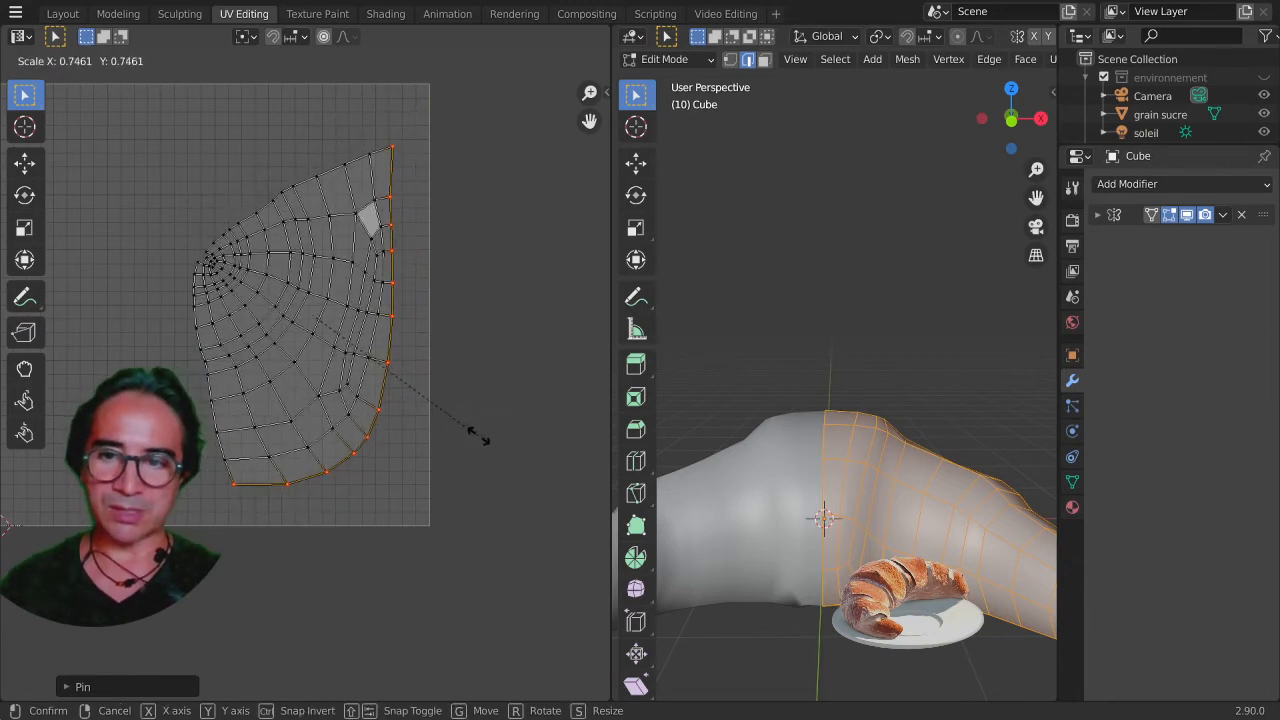
key(x)
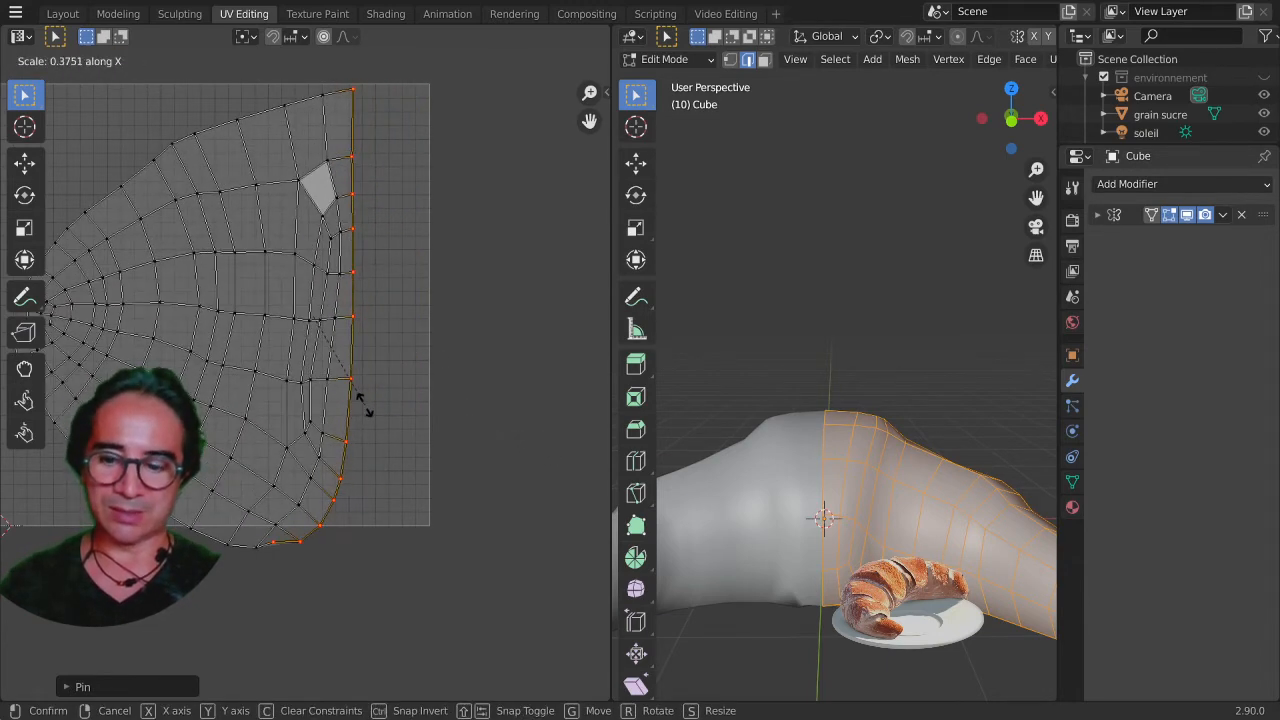
click(437, 403)
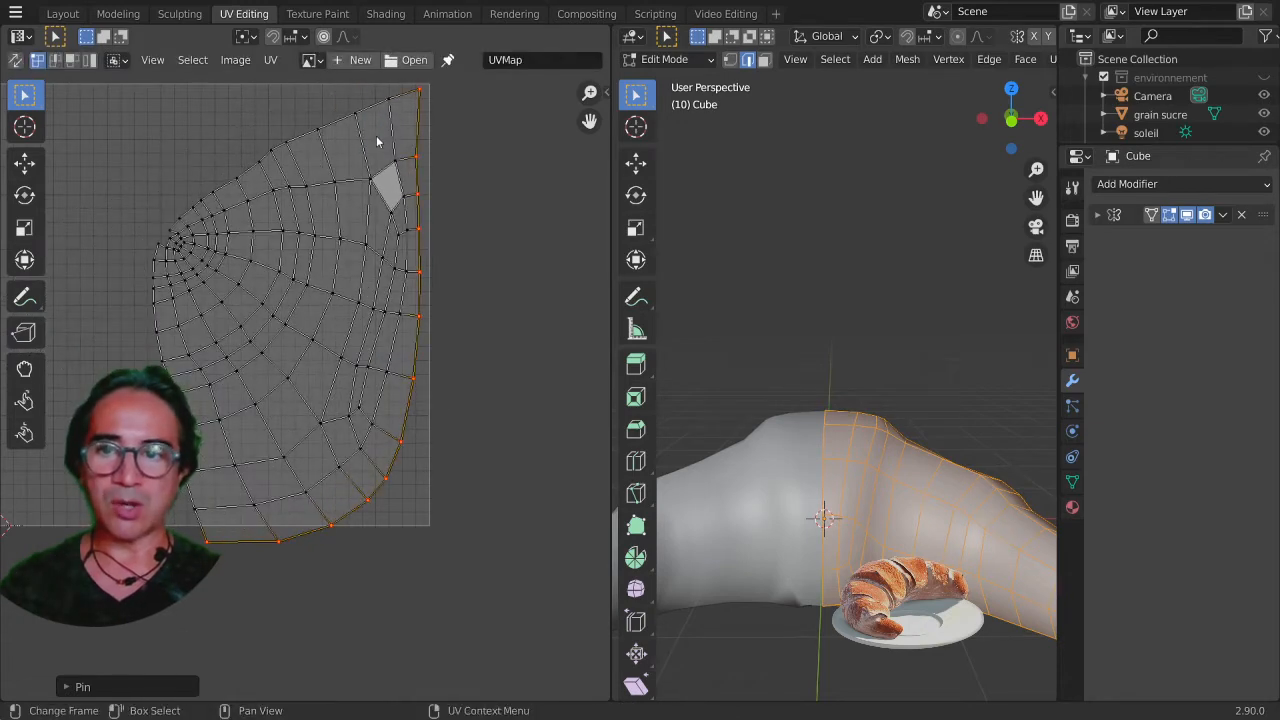
Move the two lowest pinned vertices of the mirror-plane edge below the UV square so they continue the edge's line downward
key(ctrl+i)
key(g)
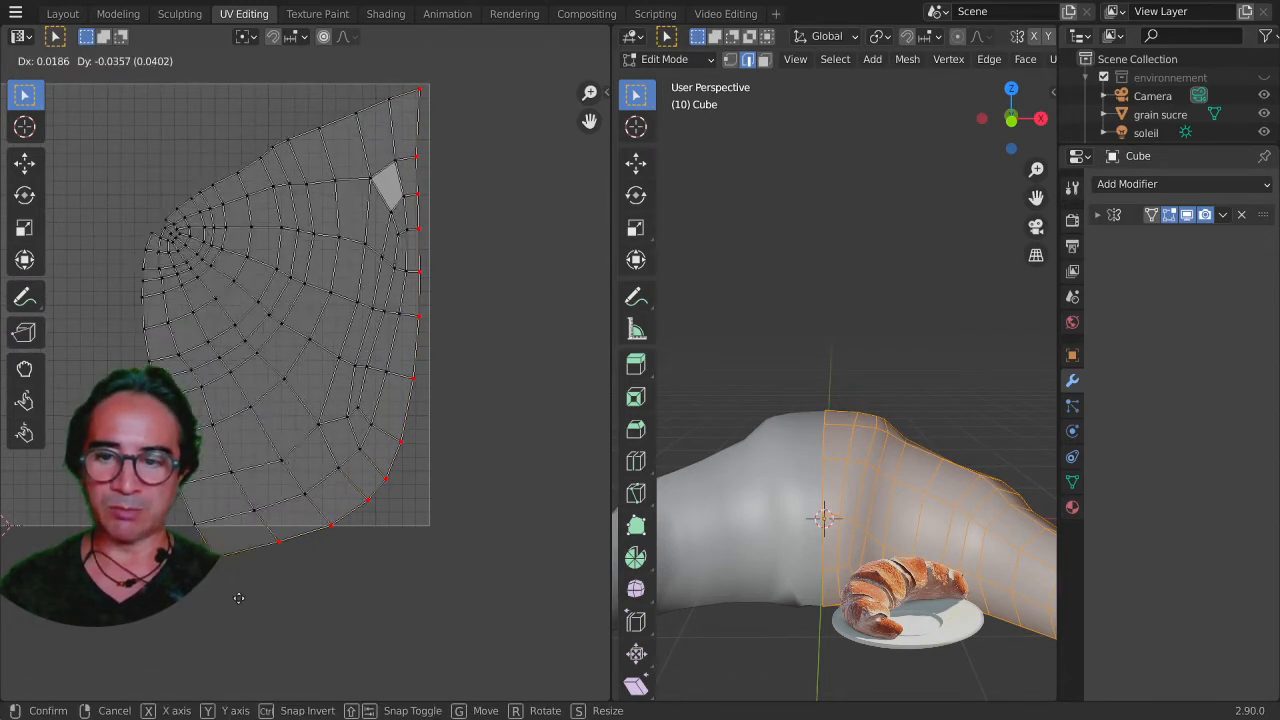
click(240, 601)
key(g)
click(234, 588)
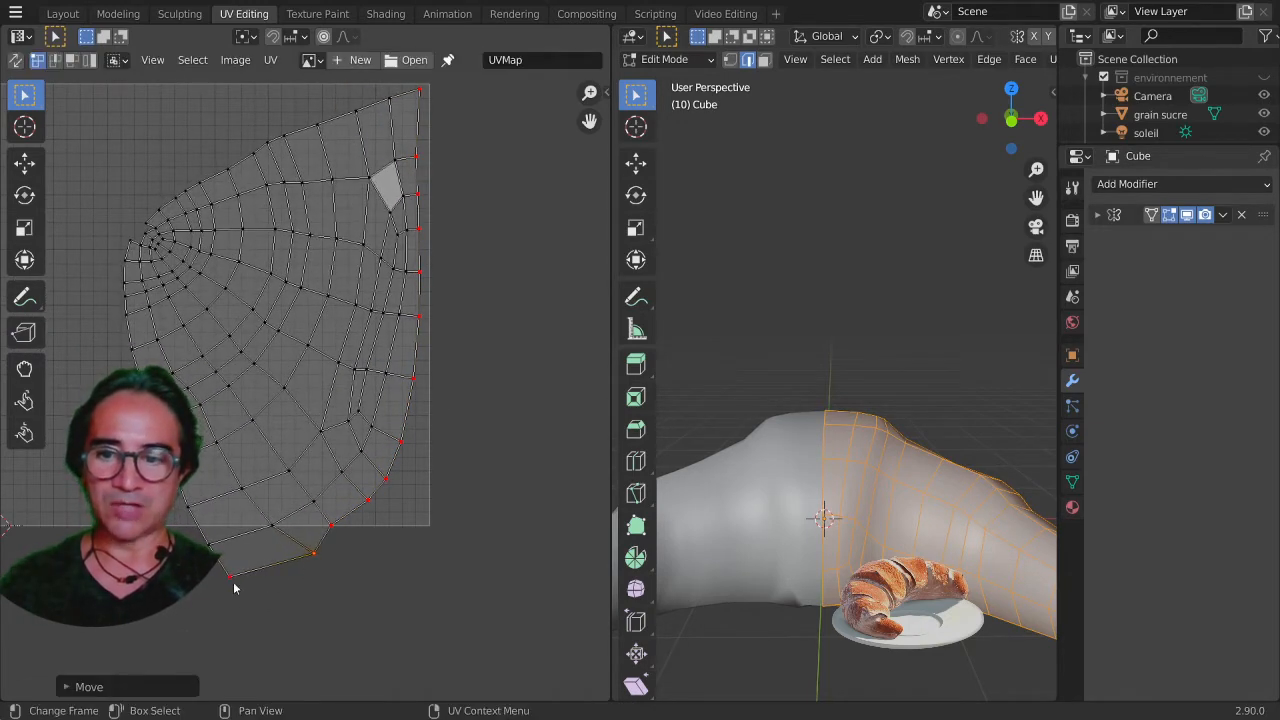
key(g)
click(294, 600)
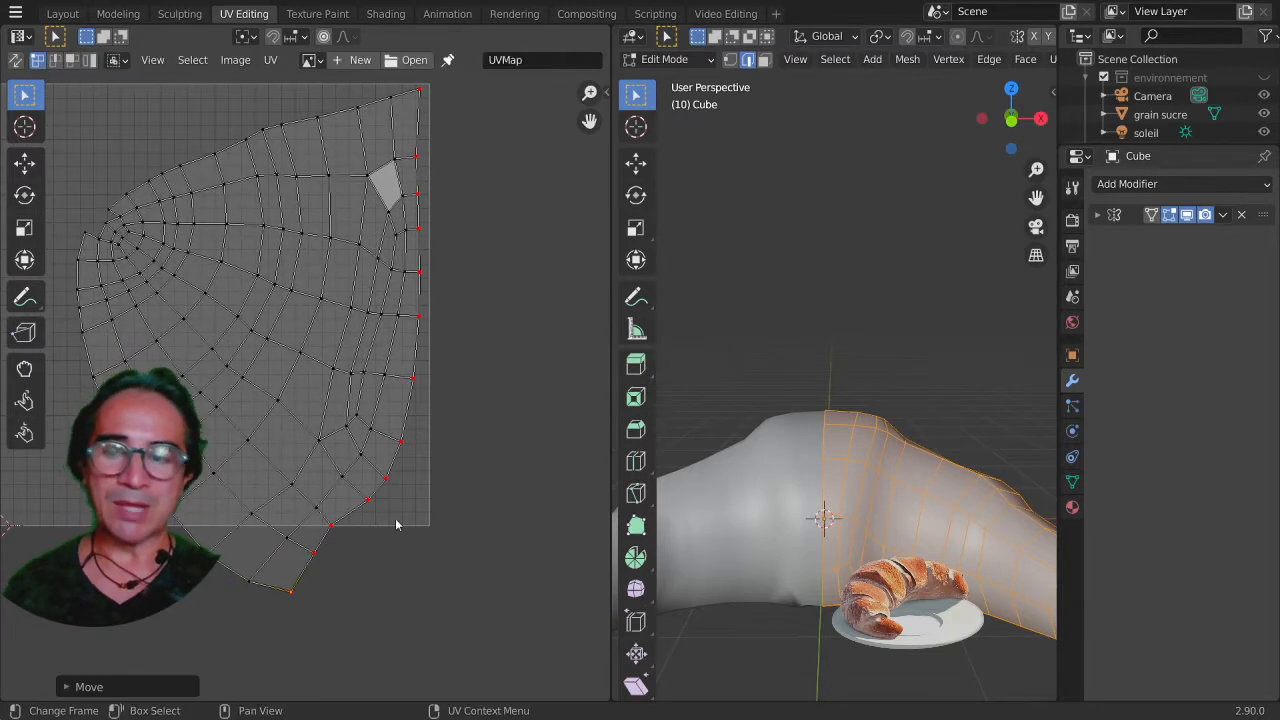
Select the whole mirror-plane edge loop in the UV layout and apply Straighten X to it
alt+click(307, 578)
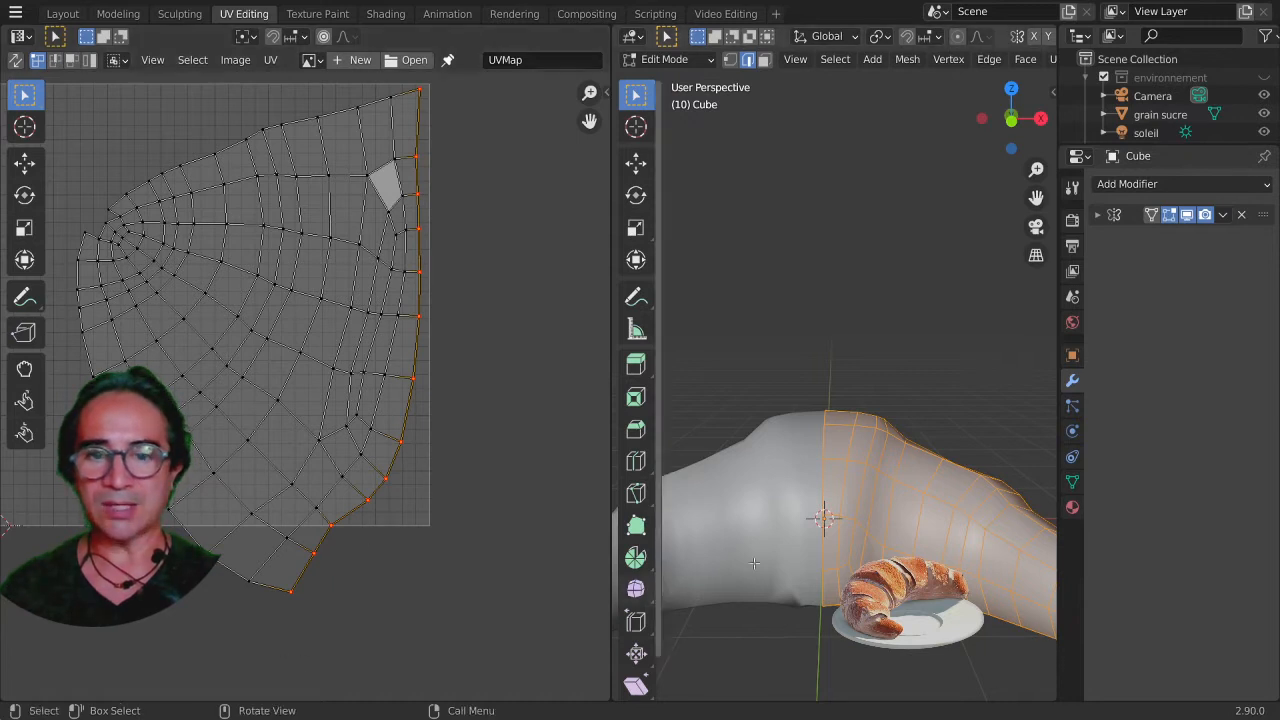
middle_drag(754, 563, 842, 485)
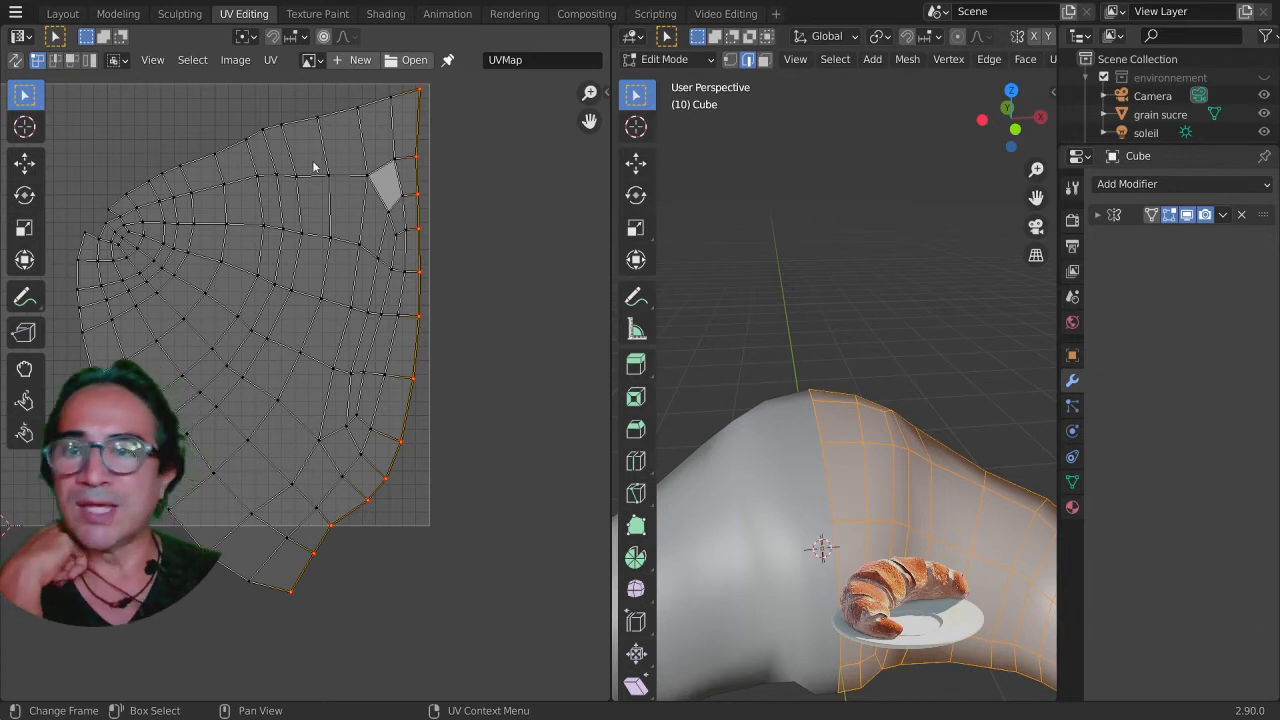
click(270, 59)
mouse_move(340, 203)
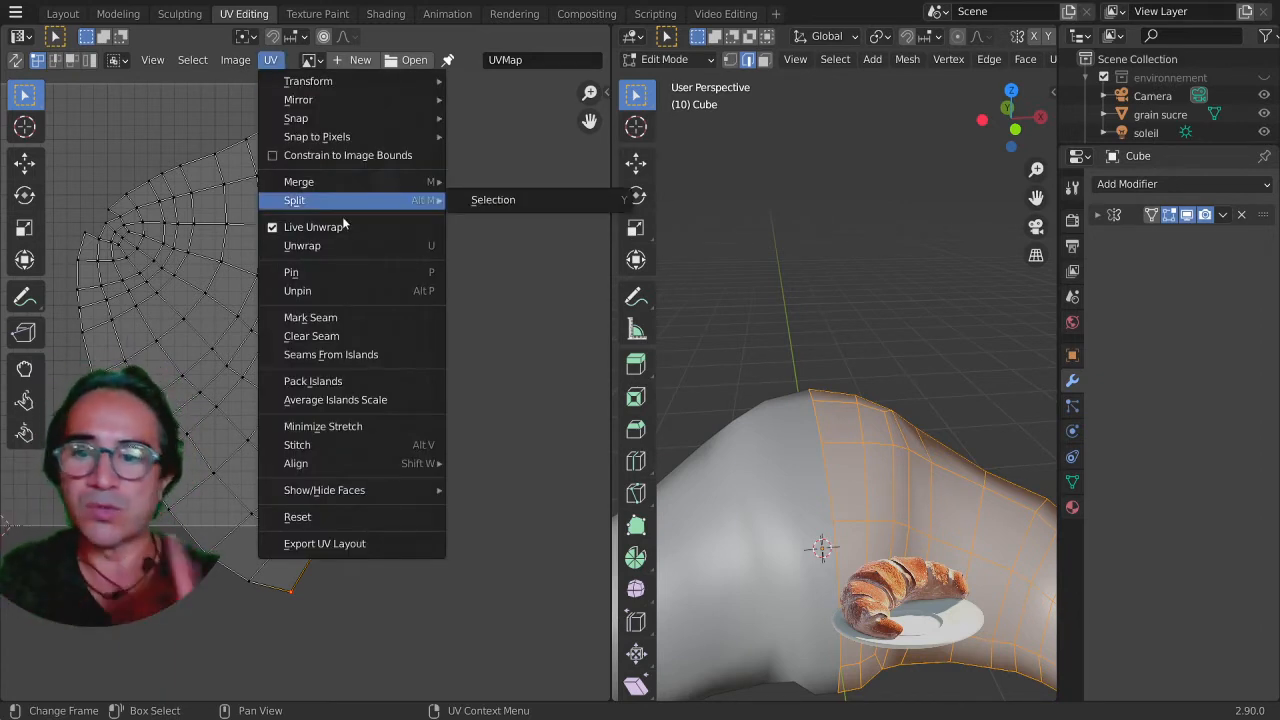
mouse_move(324, 467)
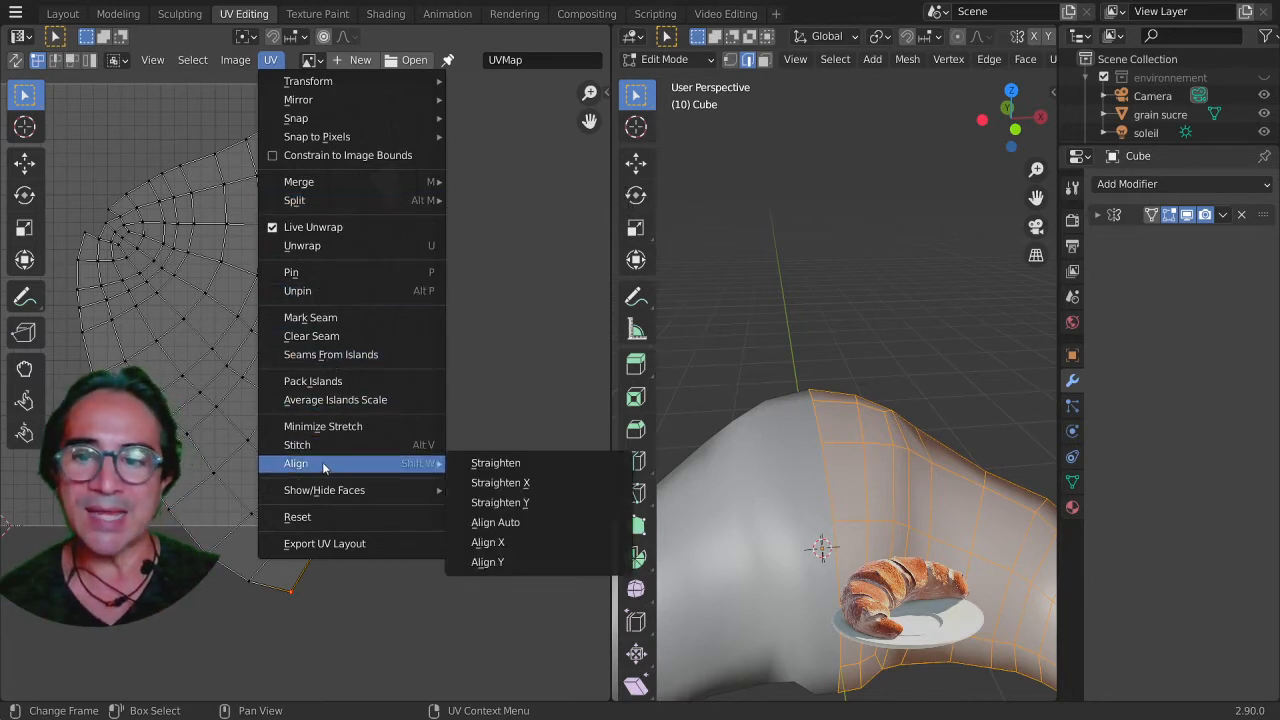
click(500, 482)
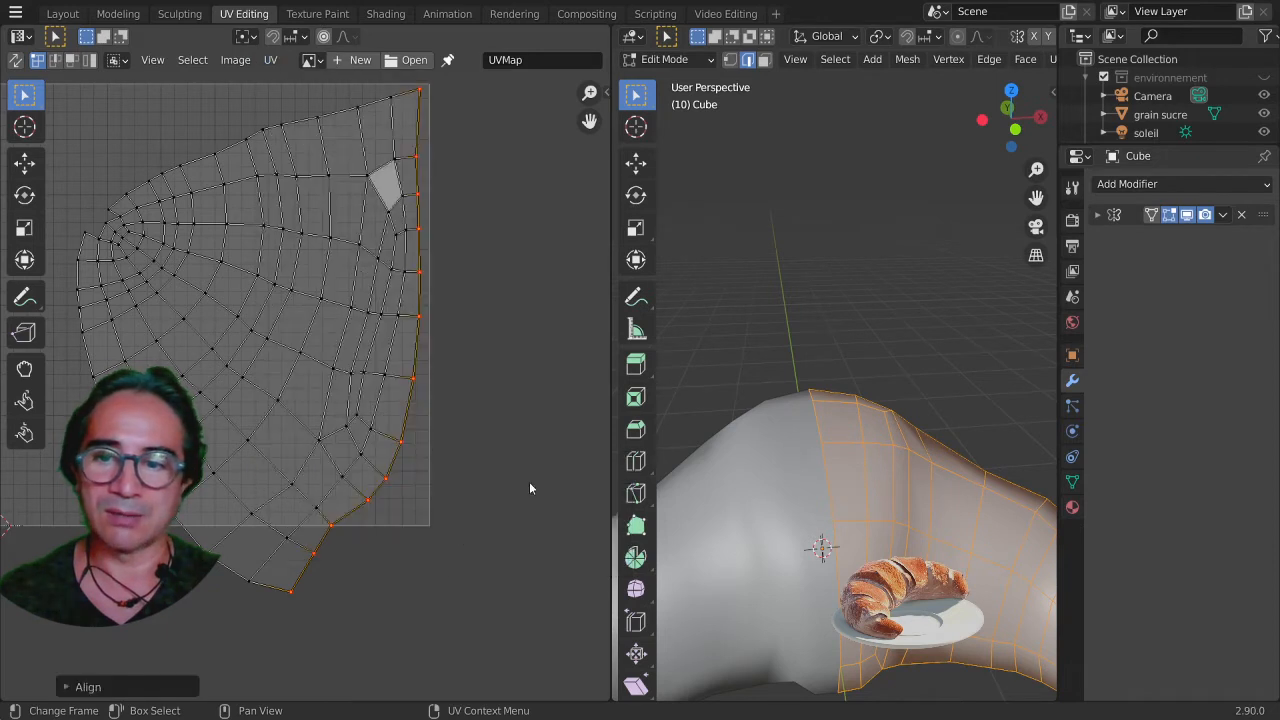
Try Align Y on the selected mirror-plane edge and undo it
click(270, 60)
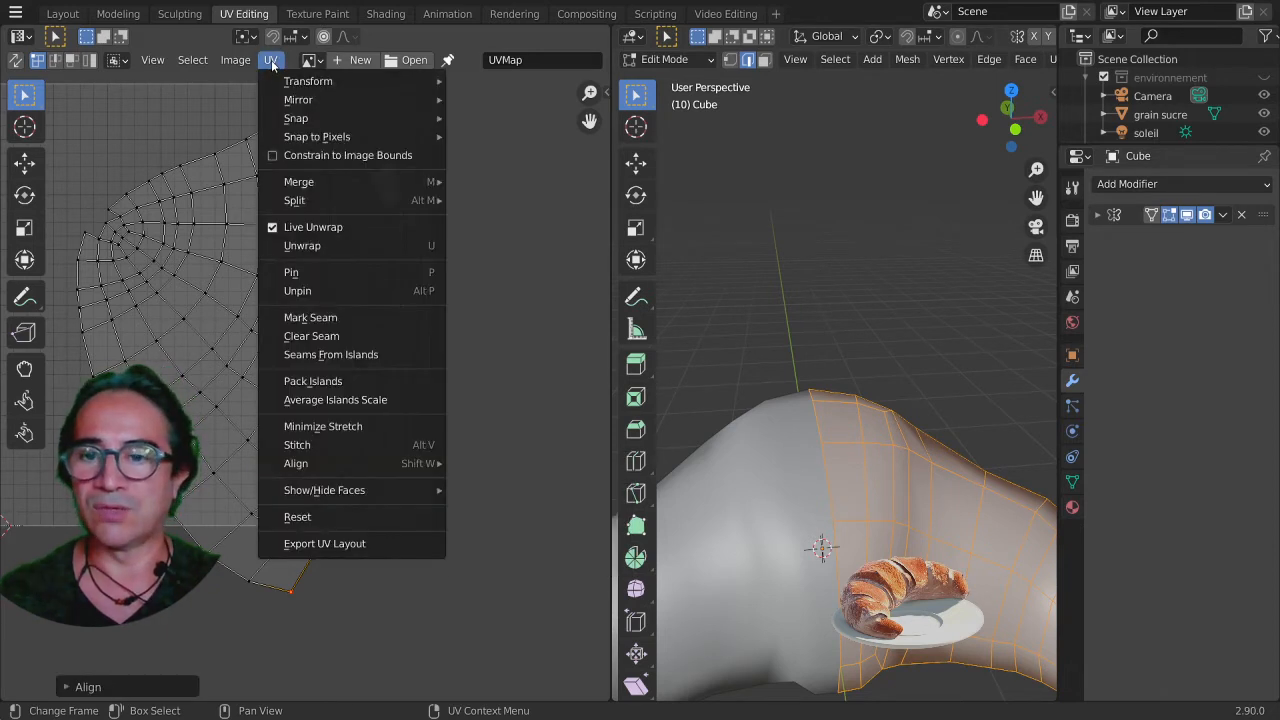
mouse_move(323, 463)
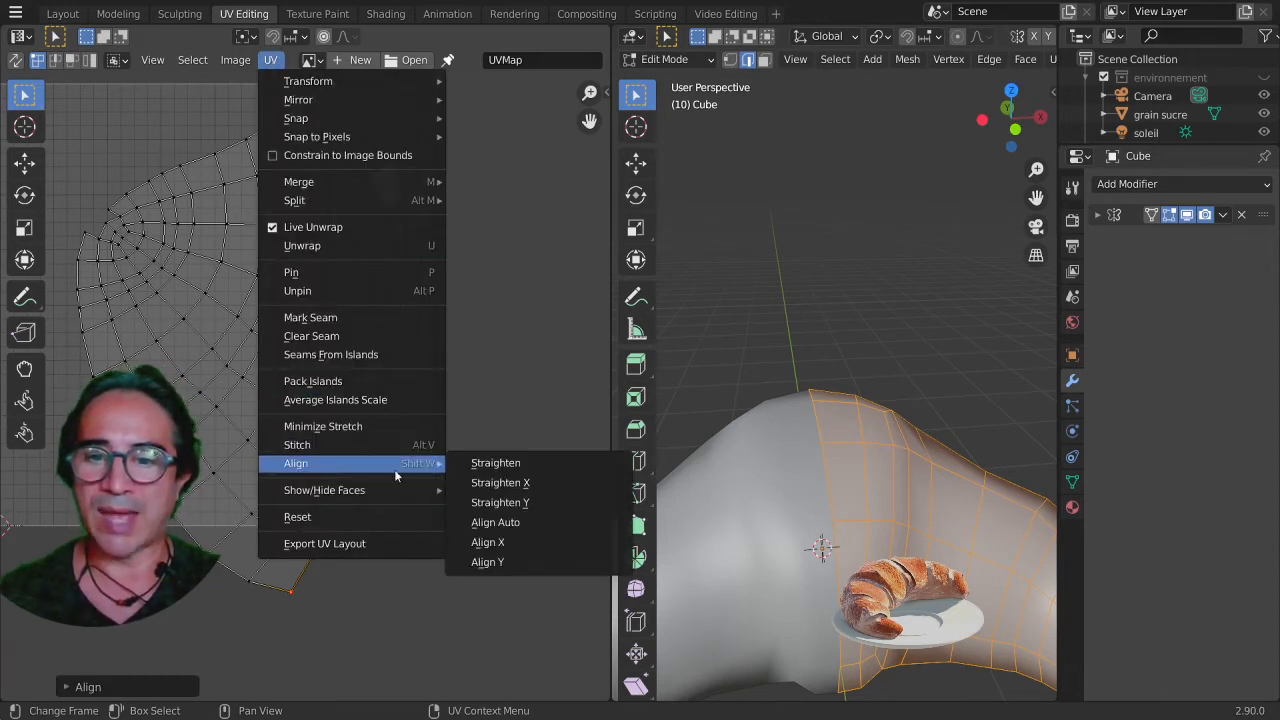
click(503, 563)
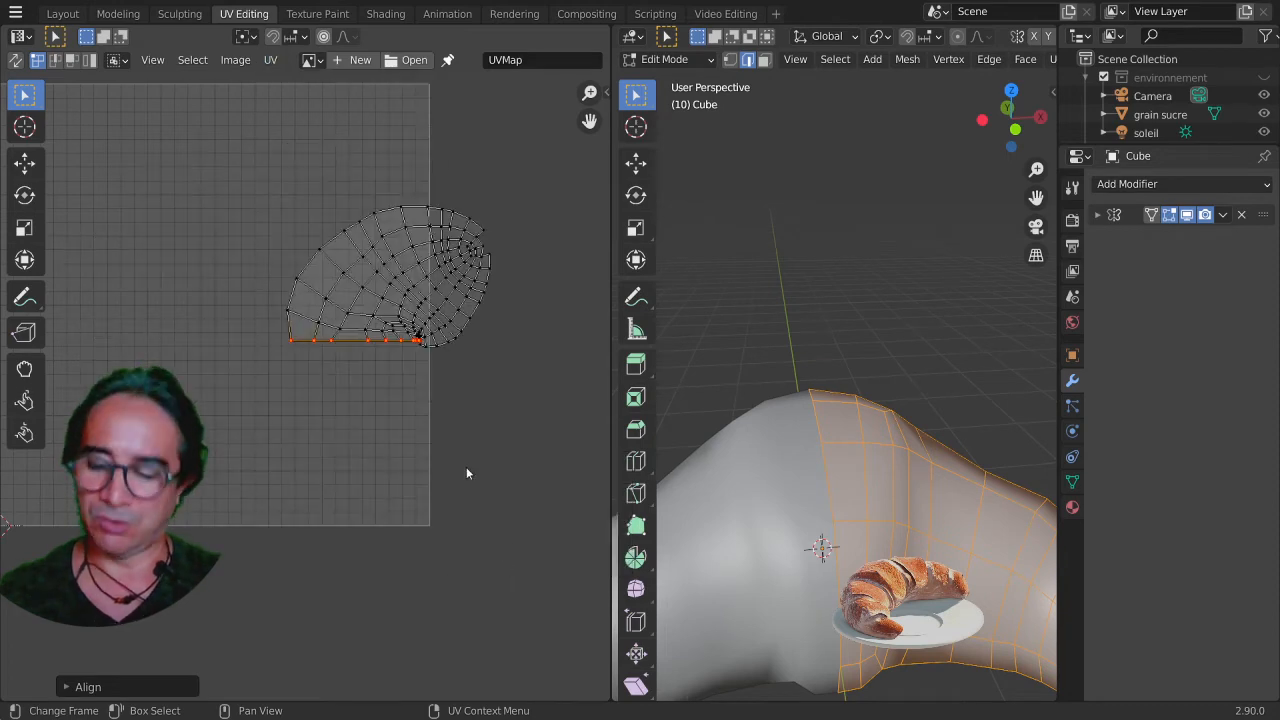
key(ctrl+z)
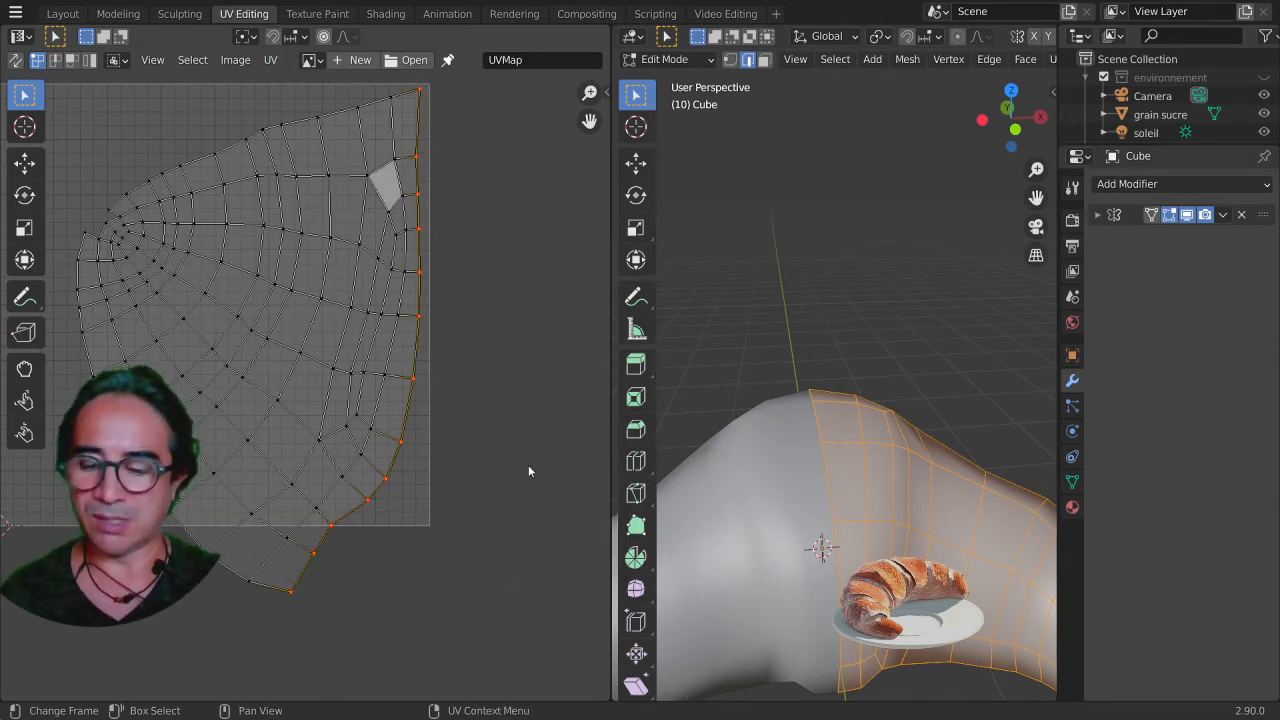
Try to flatten the mirror-plane edge by scaling it to 0 along X, and cancel the scaling
key(s)
key(x)
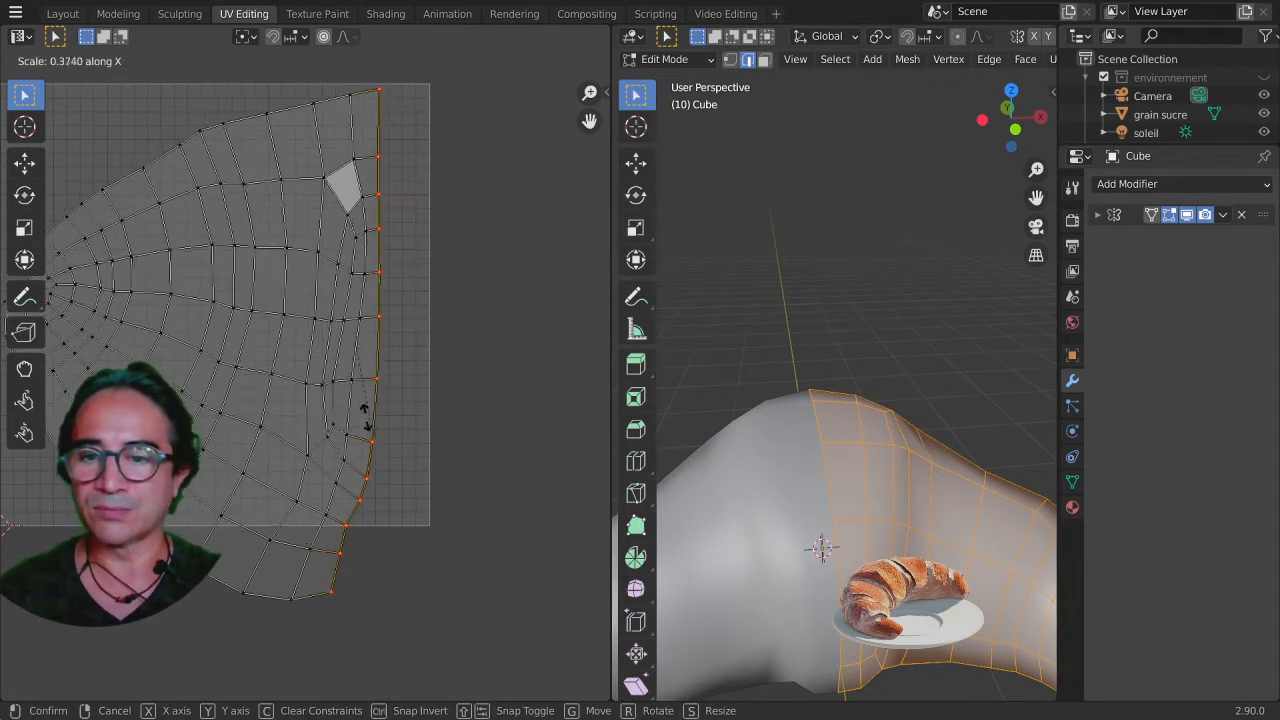
key(0)
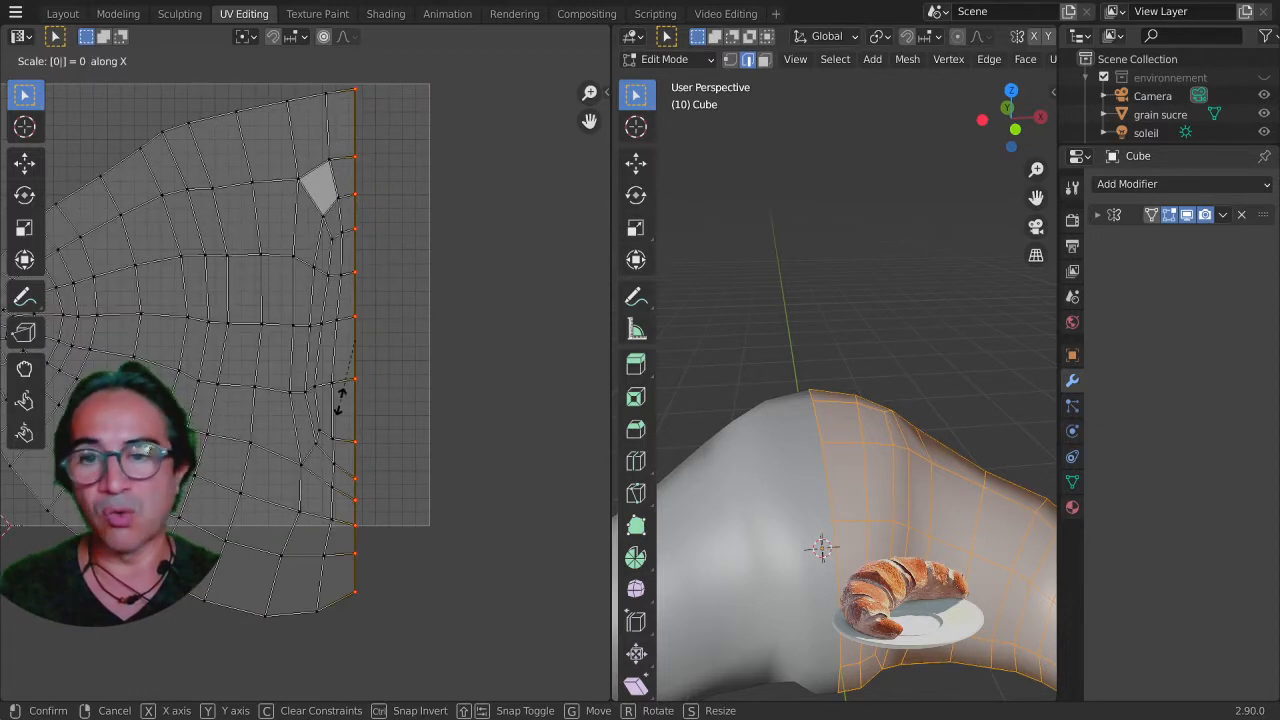
right_click(365, 463)
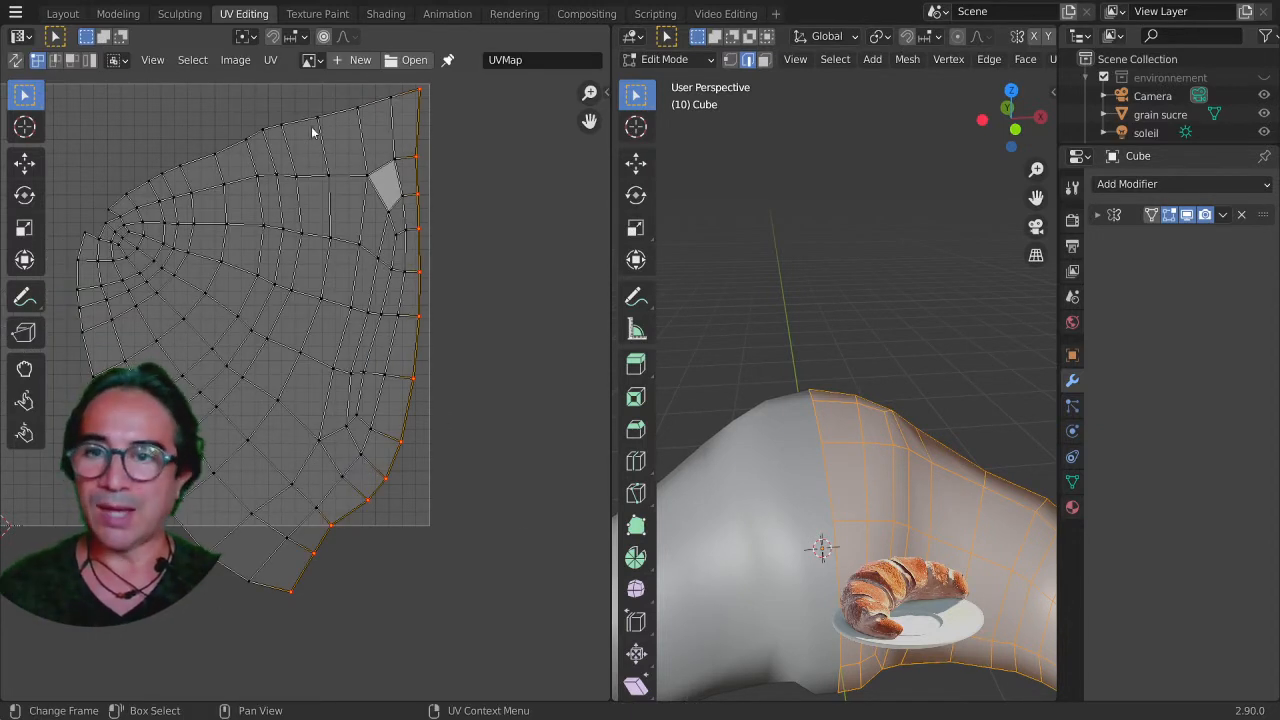
Straighten the pinned mirror-plane edge into a vertical line with Align X
click(270, 60)
mouse_move(322, 468)
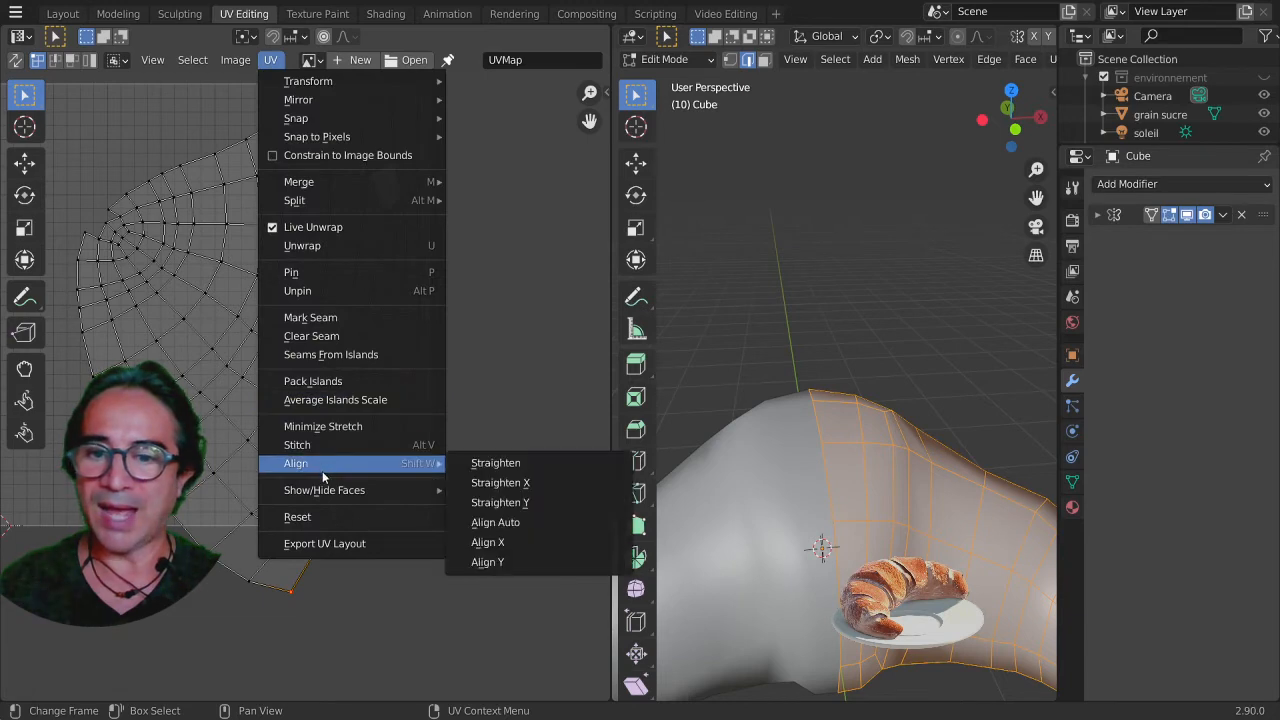
click(513, 545)
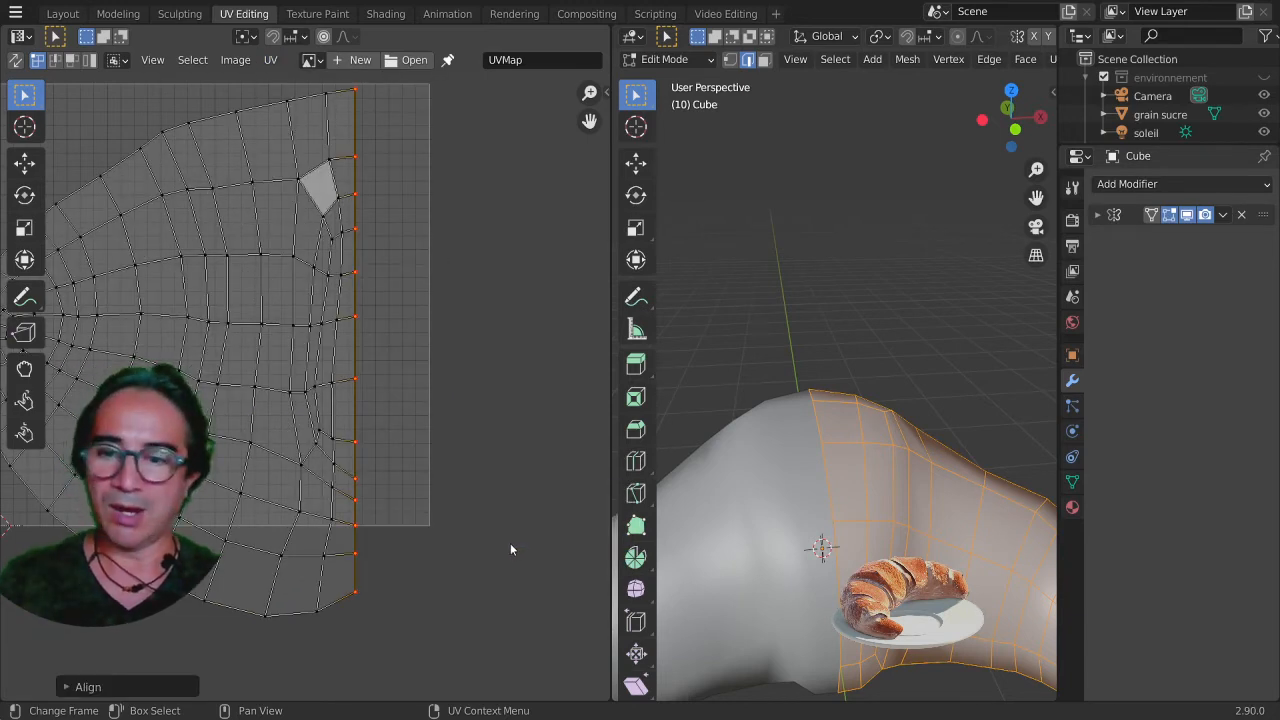
Move the aligned mirror-plane edge near the UV square's right border and scale it down to fit the square's height
scroll(420, 495, down, 4)
key(g)
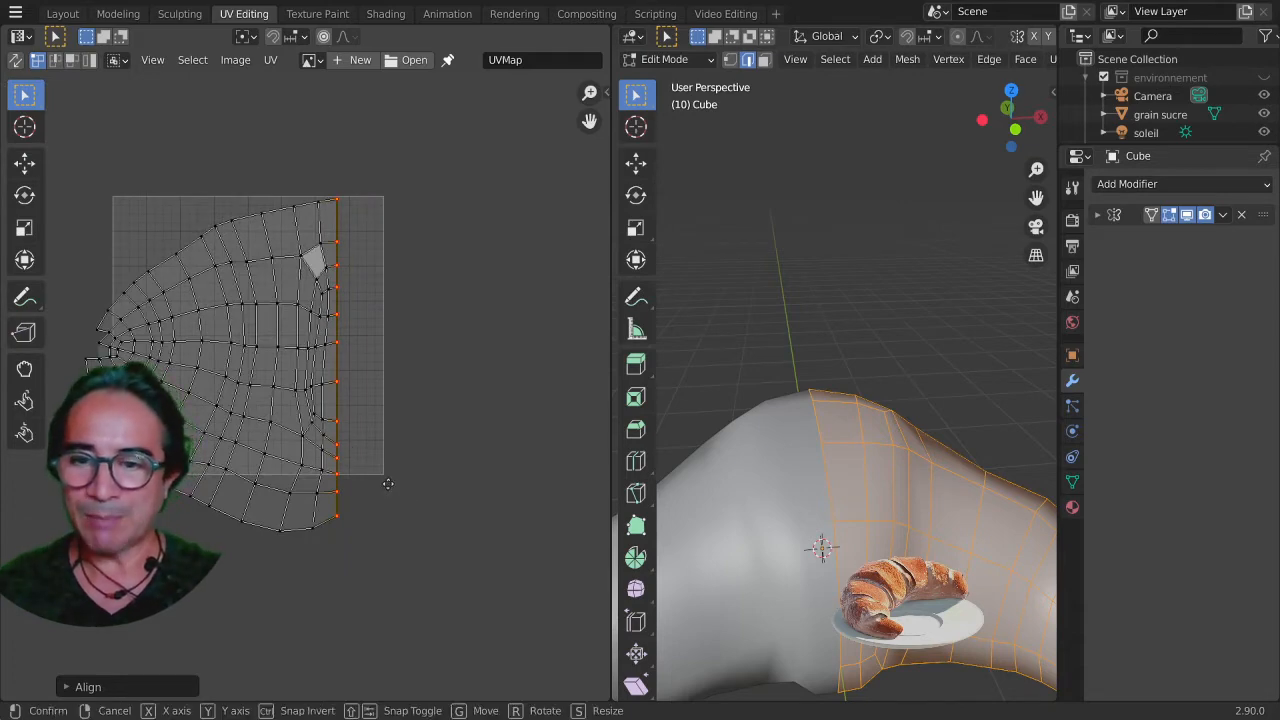
click(422, 464)
key(s)
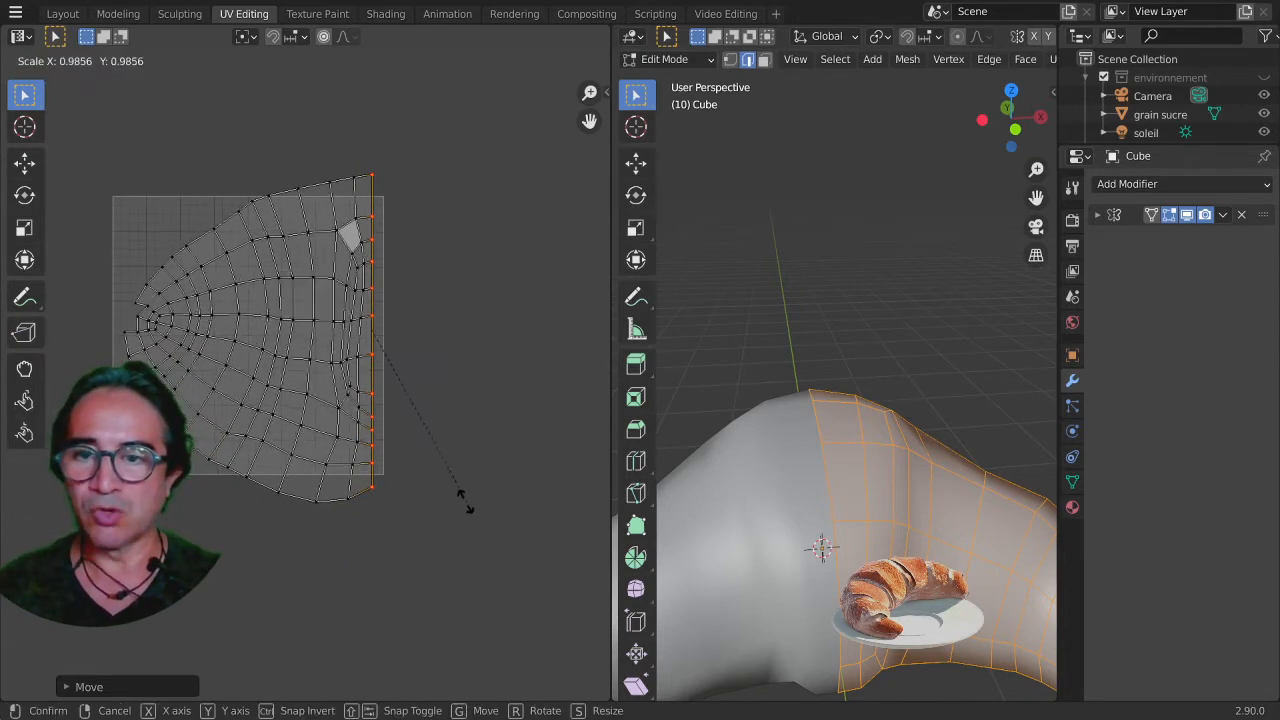
click(445, 490)
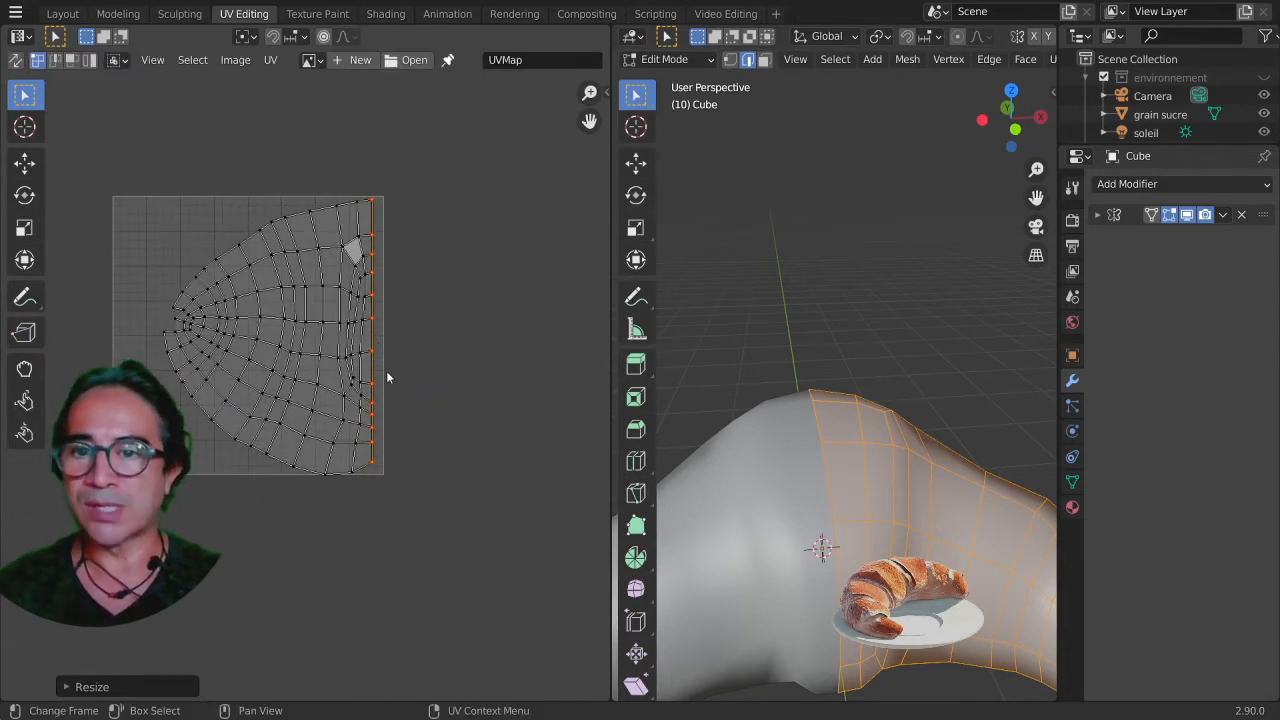
Enlarge the mirror-plane edge slightly and shift it closer to the UV square's right border
middle_drag(380, 389, 454, 427)
scroll(452, 424, up, 2)
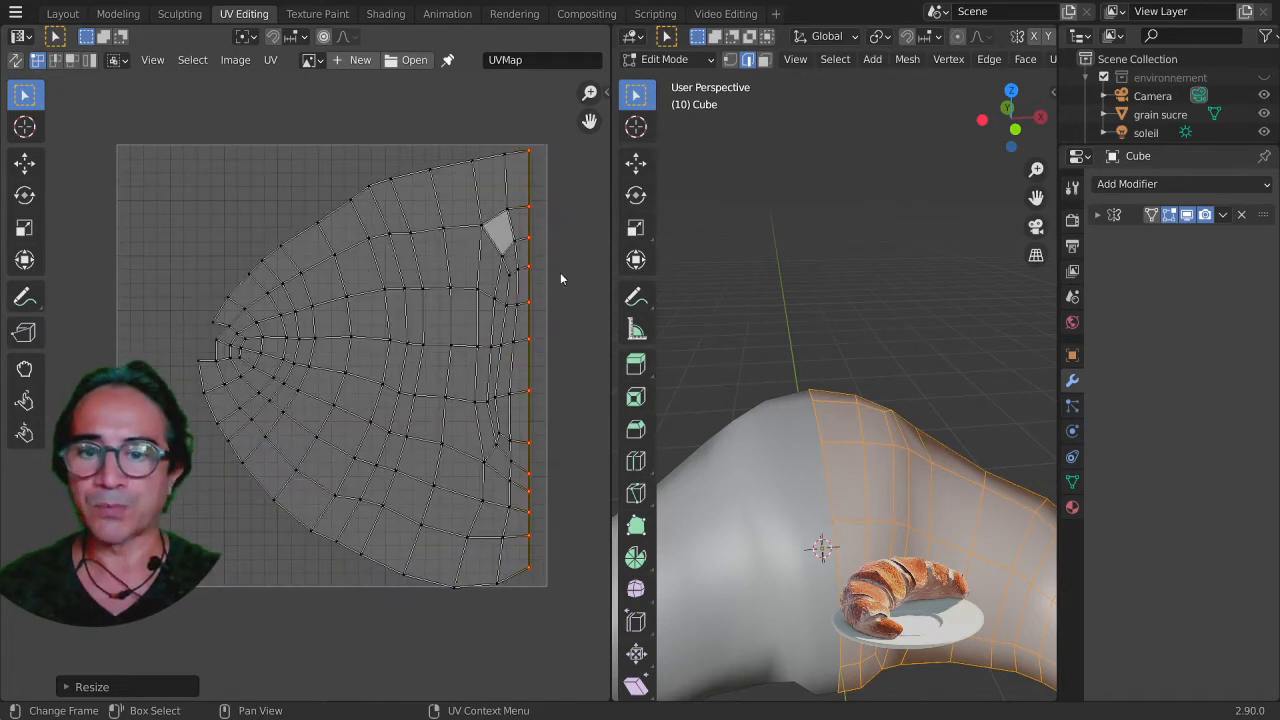
middle_drag(524, 277, 445, 268)
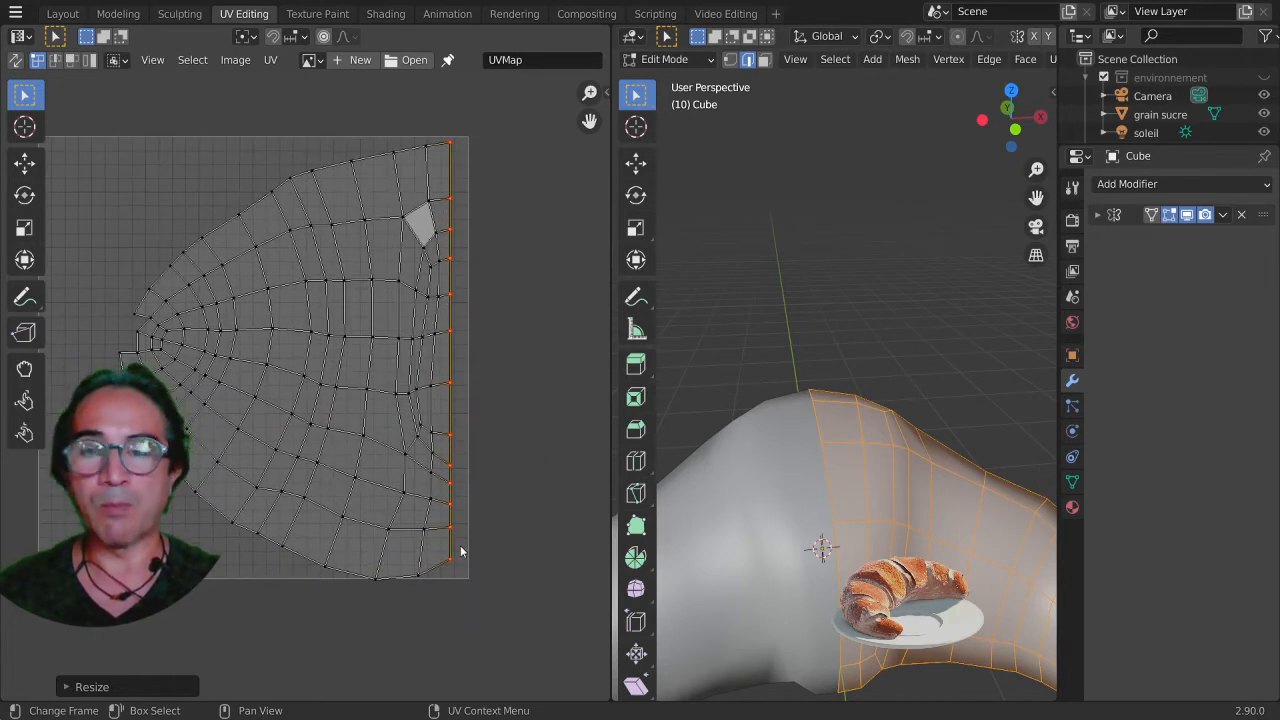
key(s)
click(521, 541)
key(g)
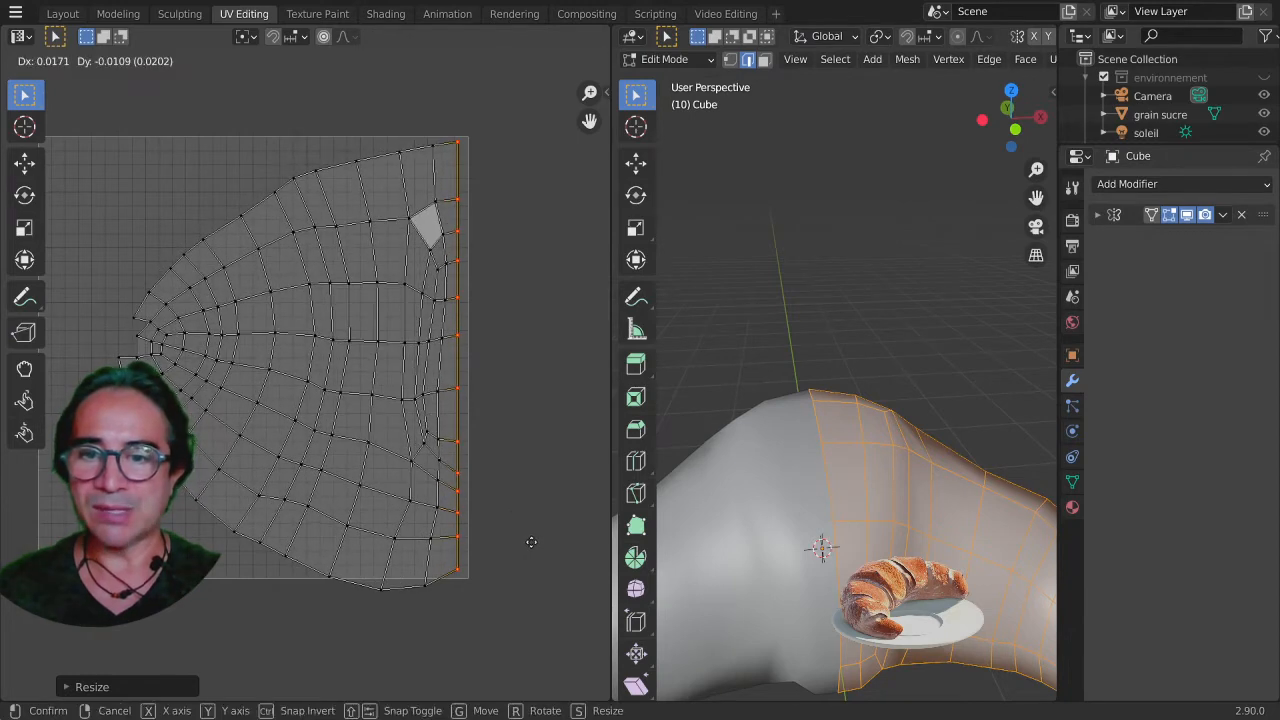
click(535, 541)
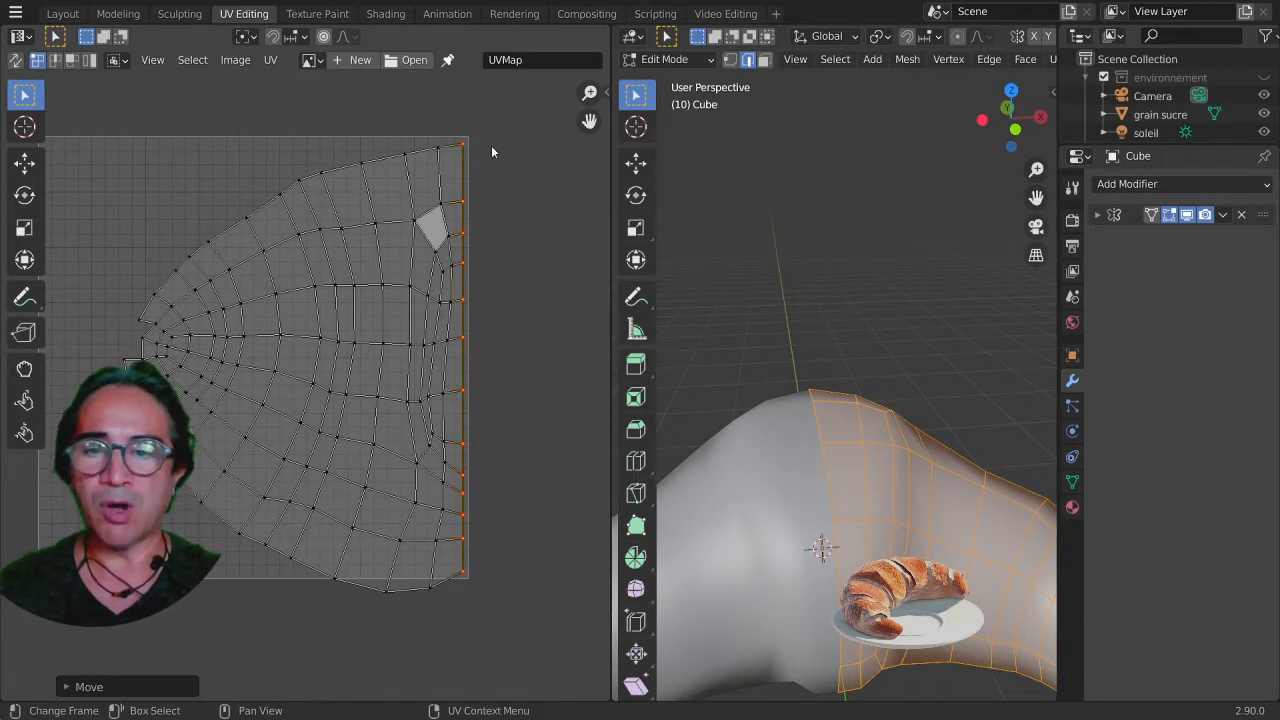
Pin the upper vertex of the seam opening at the UV island's left tip
scroll(491, 151, up, 3)
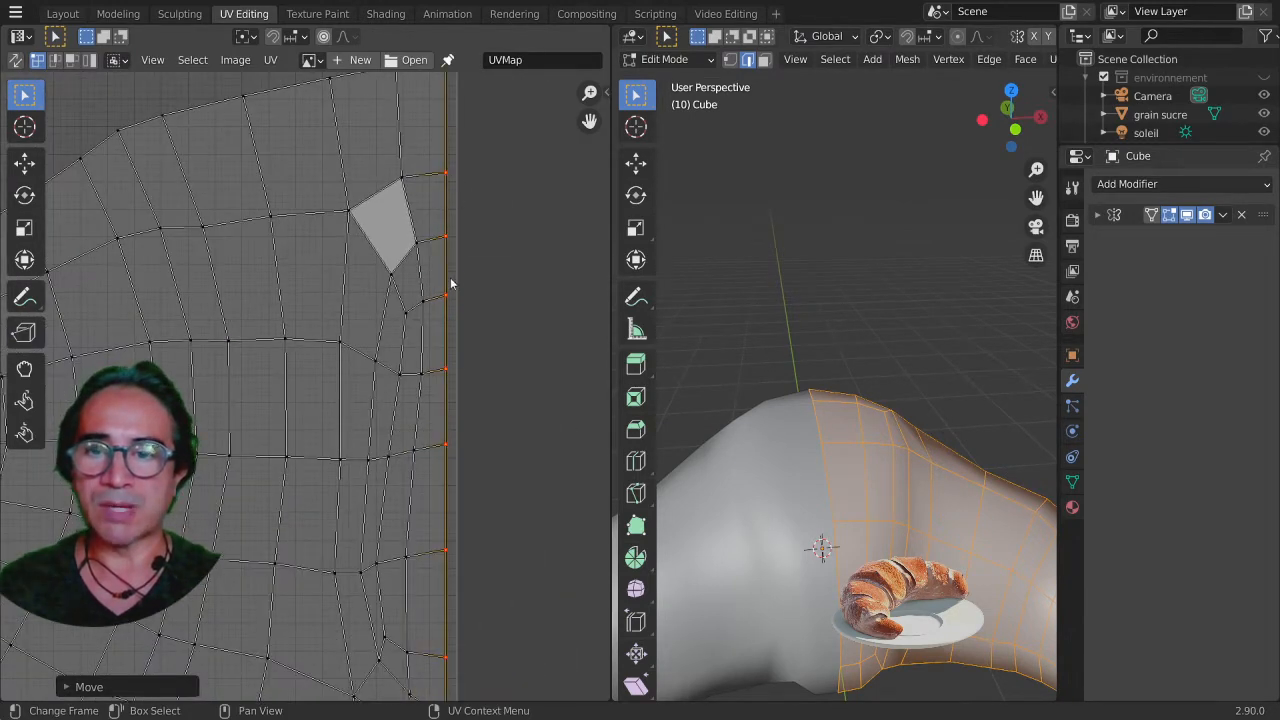
scroll(451, 284, down, 5)
middle_drag(271, 472, 312, 418)
scroll(357, 446, up, 3)
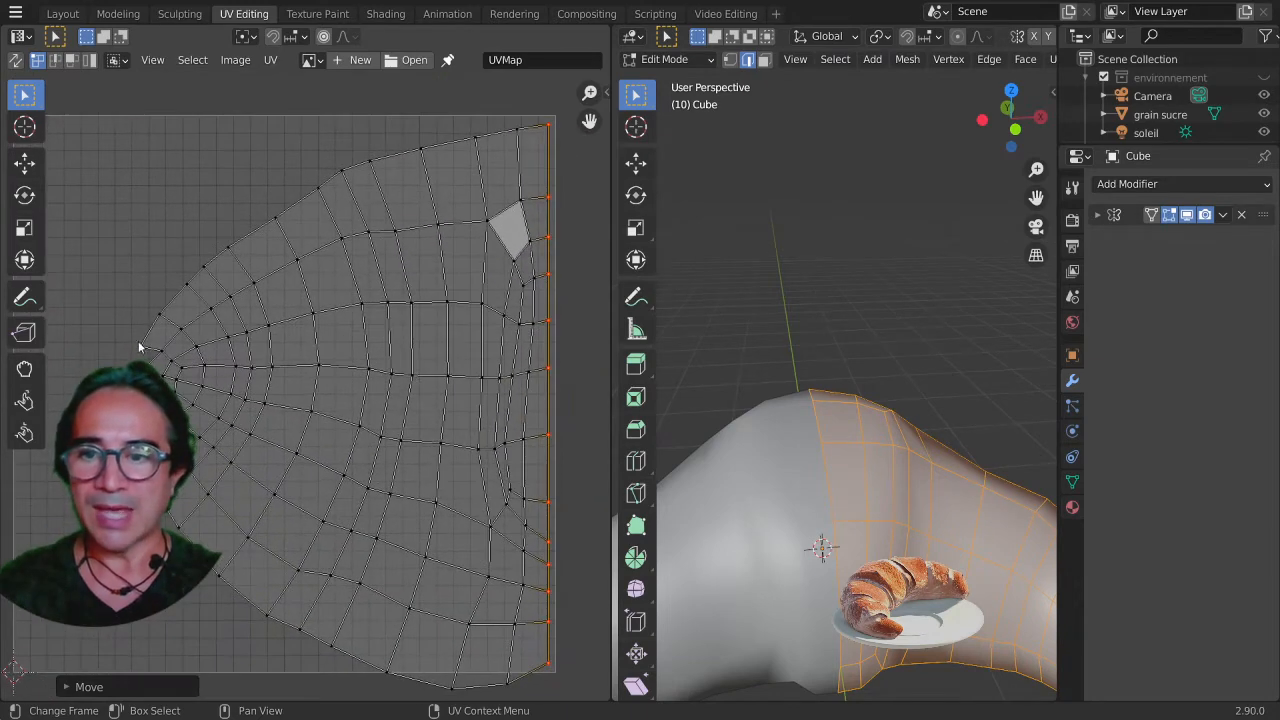
click(132, 353)
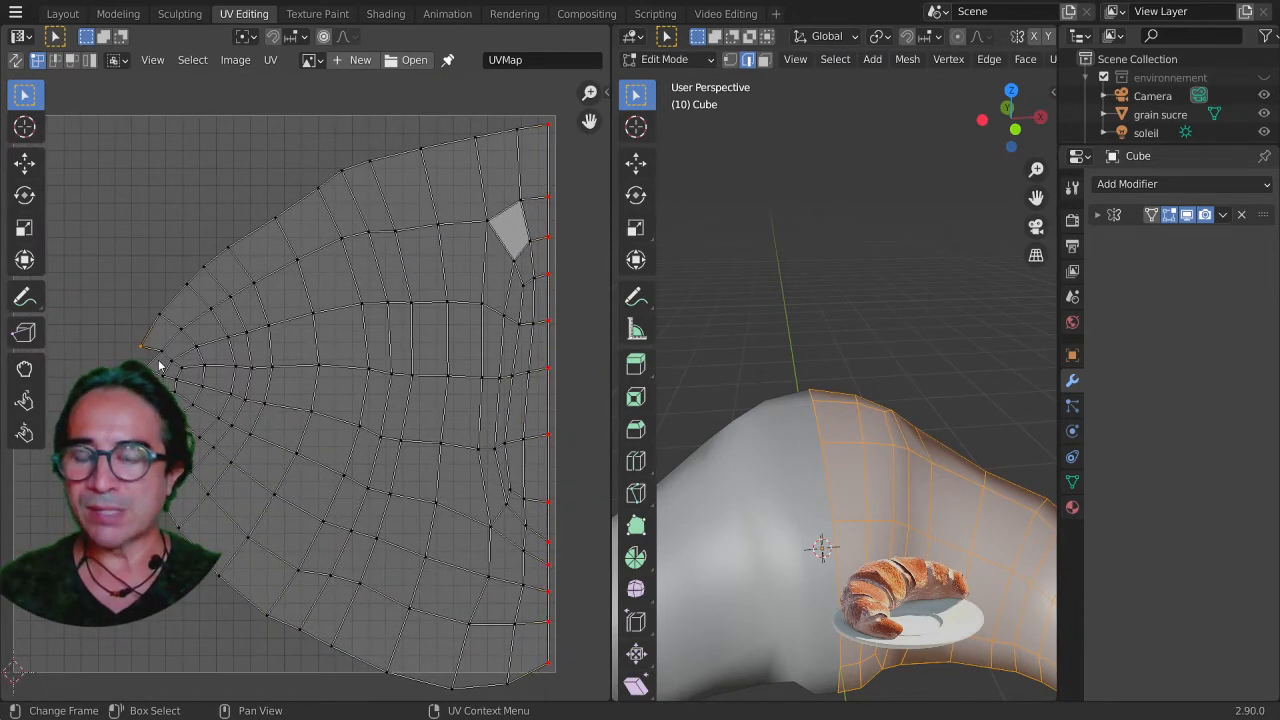
key(p)
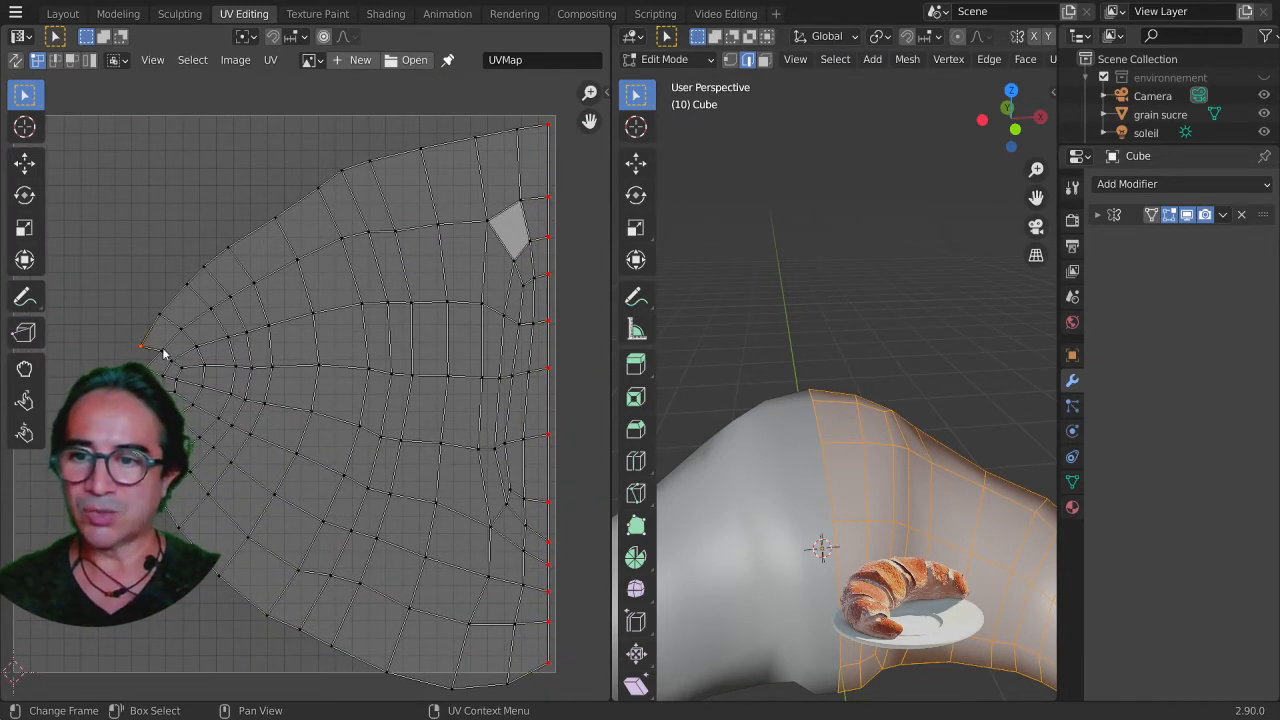
Move the pinned upper vertex of the seam opening up and toward the UV square's left border
scroll(163, 365, up, 1)
scroll(180, 362, down, 2)
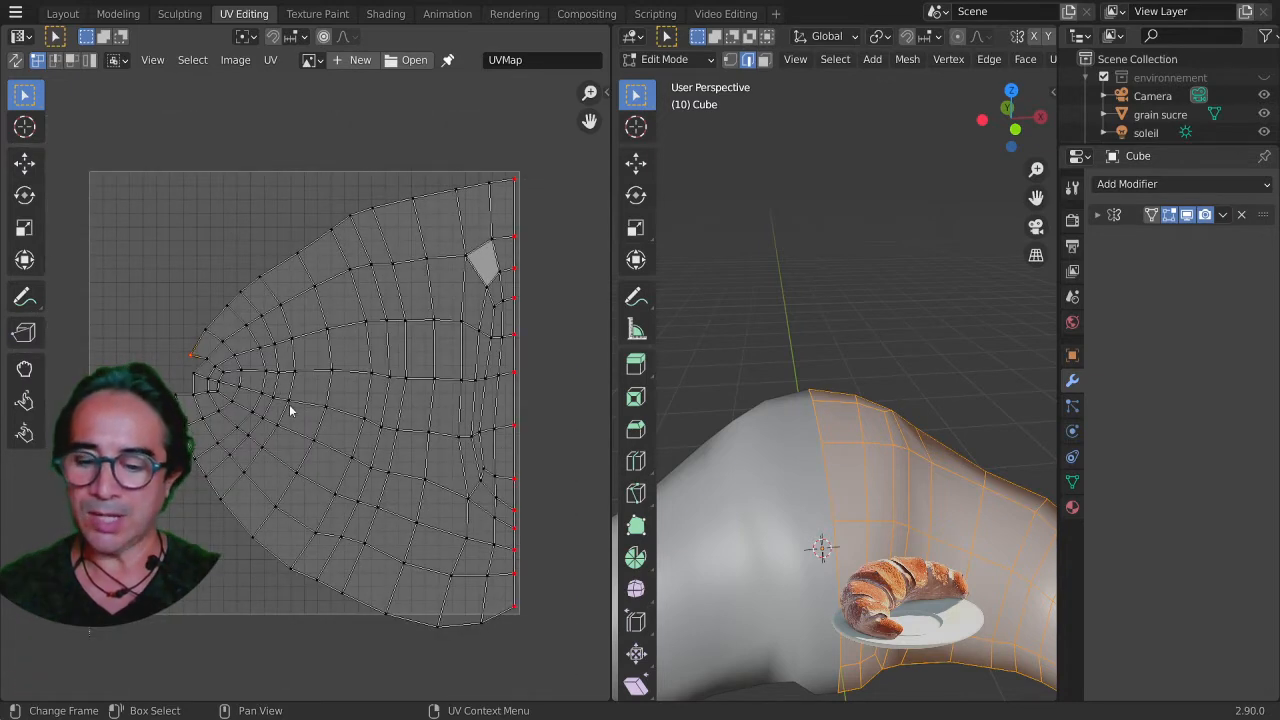
key(g)
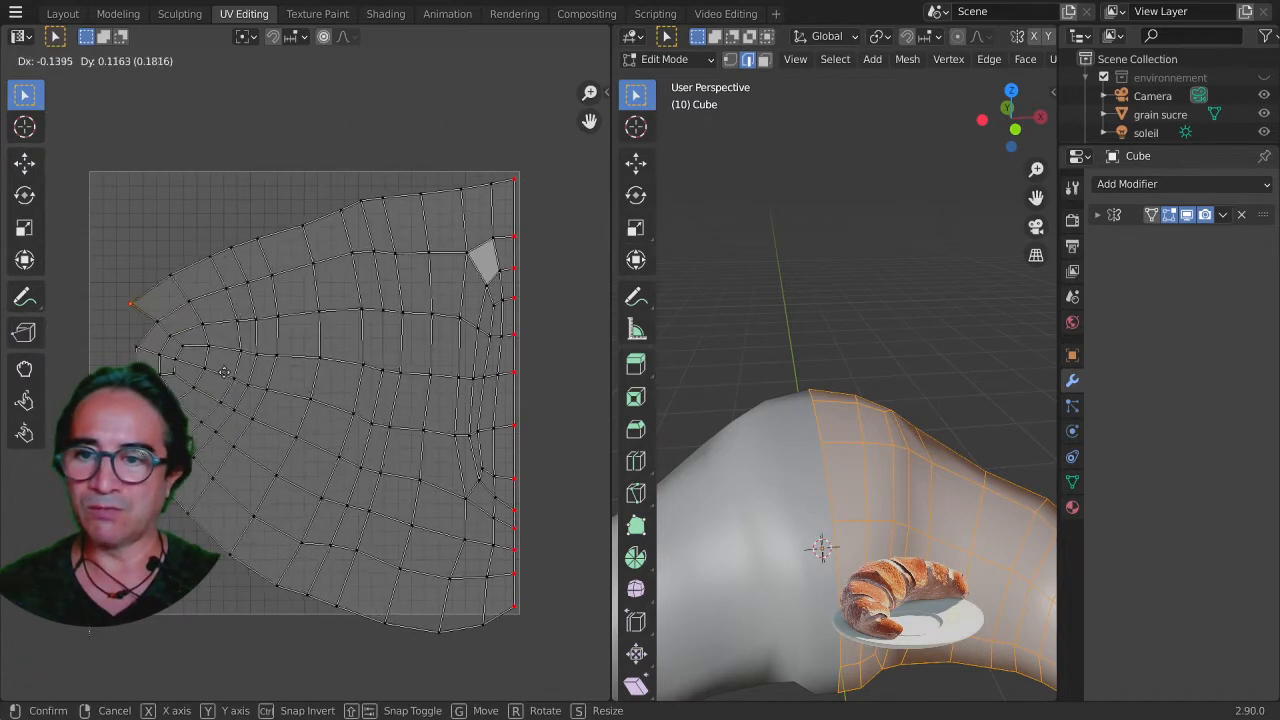
click(208, 295)
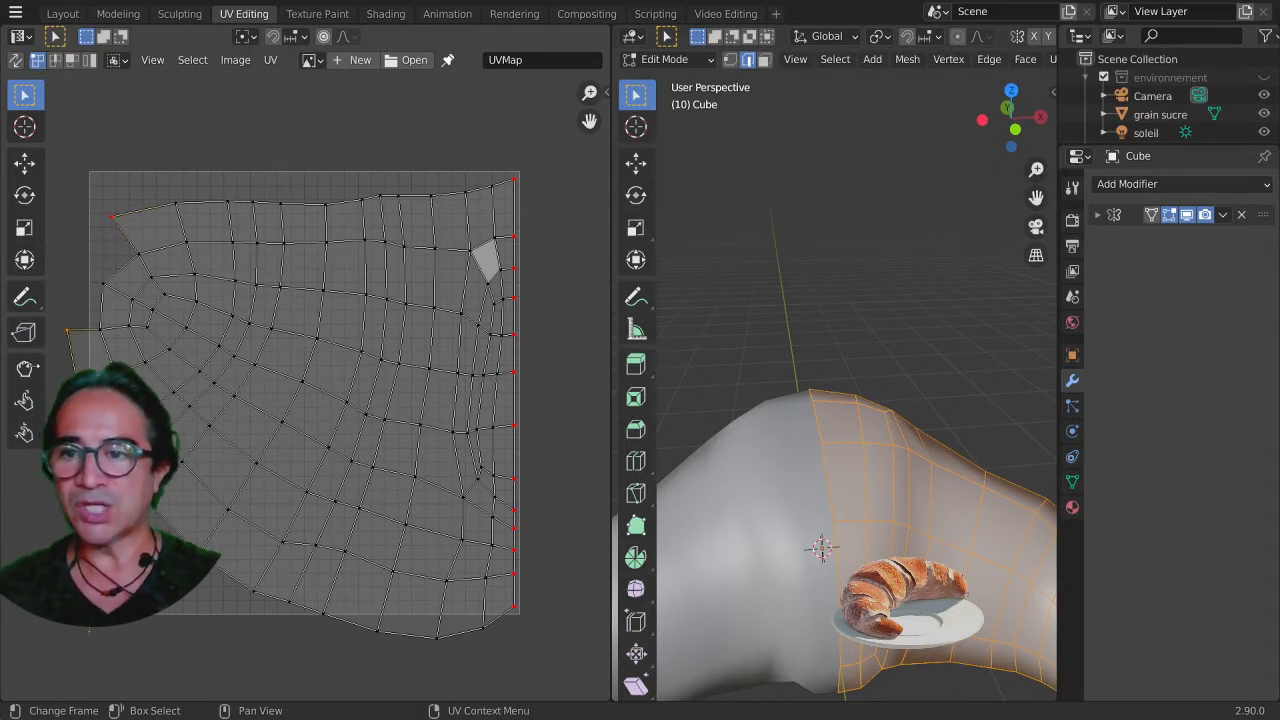
Pin the lower vertex of the seam opening at the island's left tip and move it downward
key(p)
key(g)
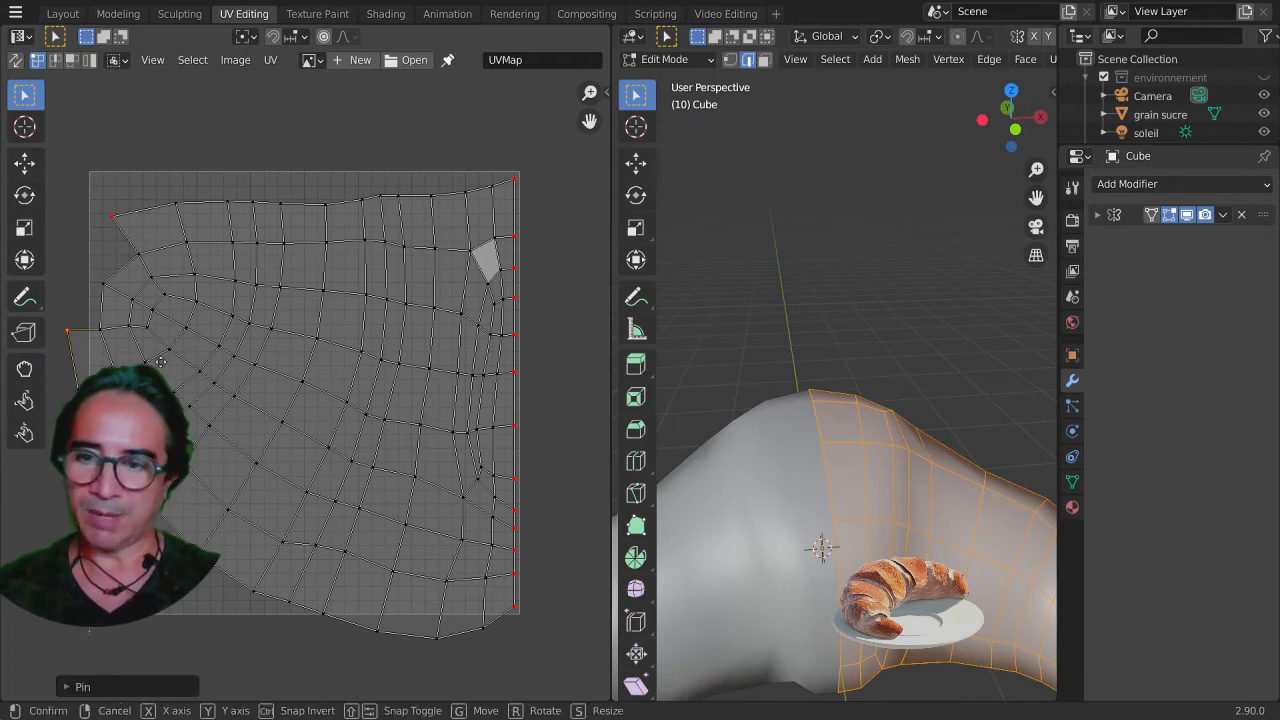
click(313, 552)
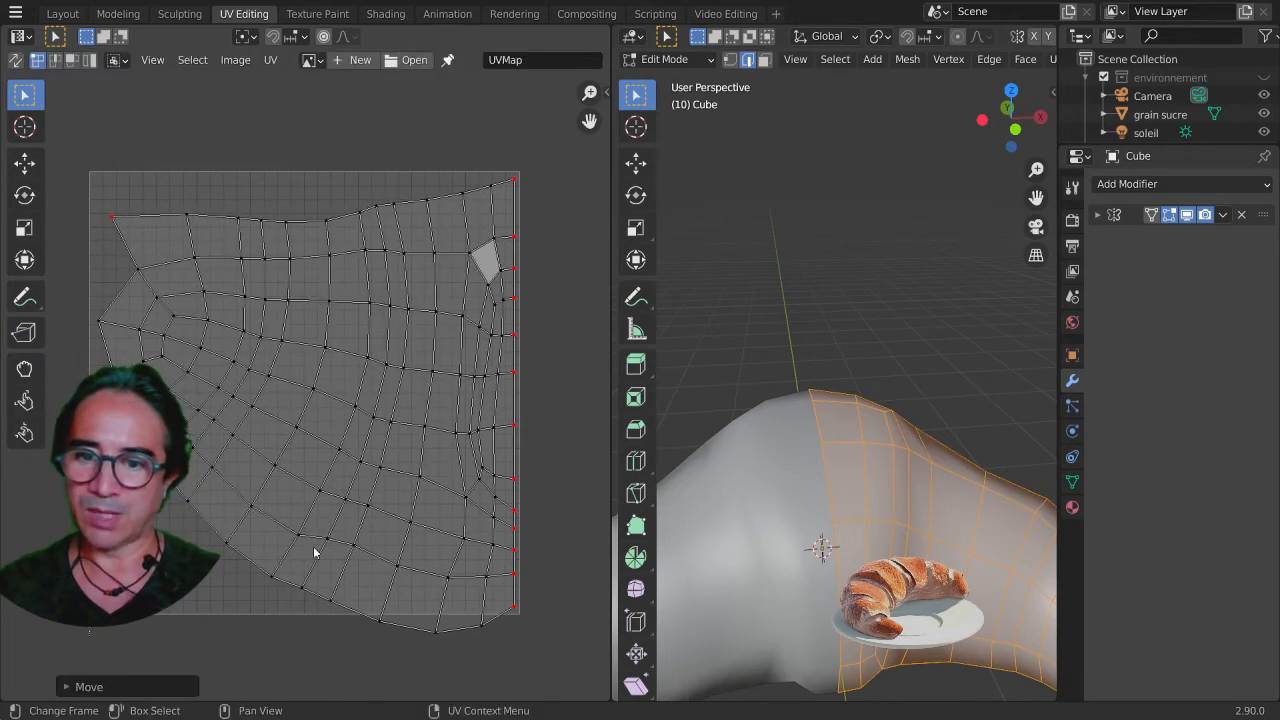
Select both pinned tip vertices, scale them closer together and move them within the UV square's left side
shift+click(113, 216)
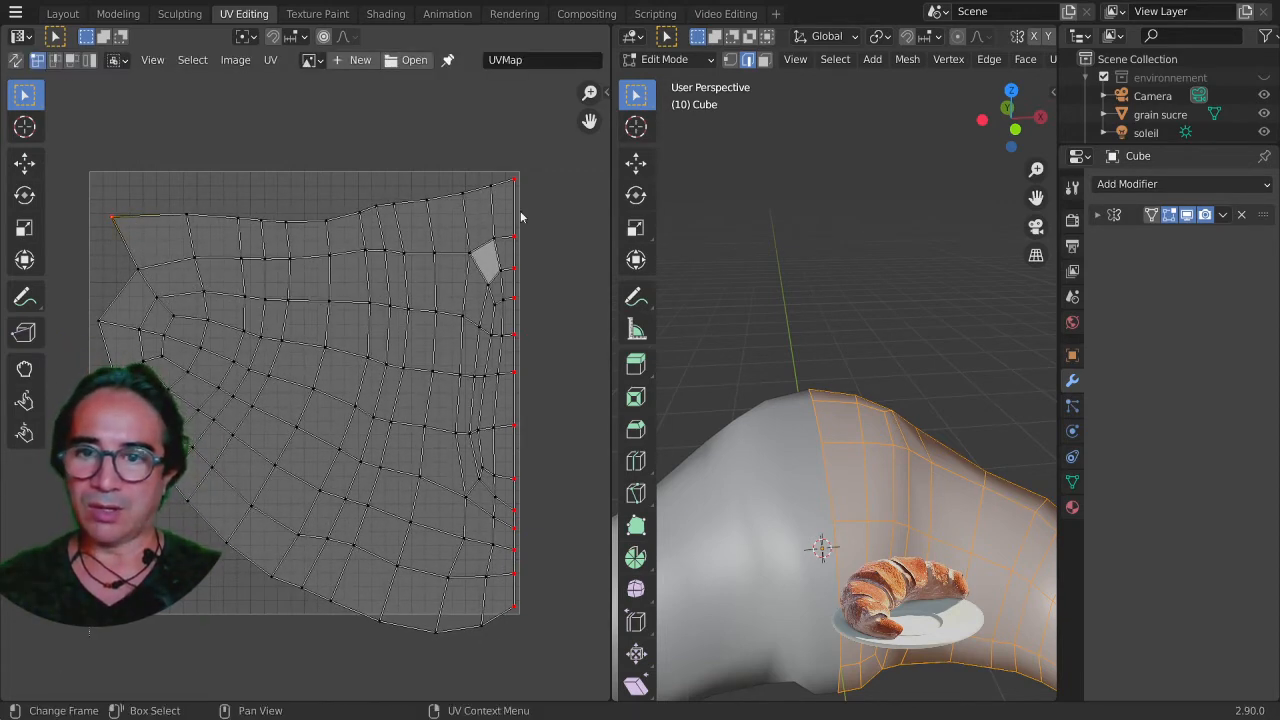
middle_drag(500, 463, 500, 427)
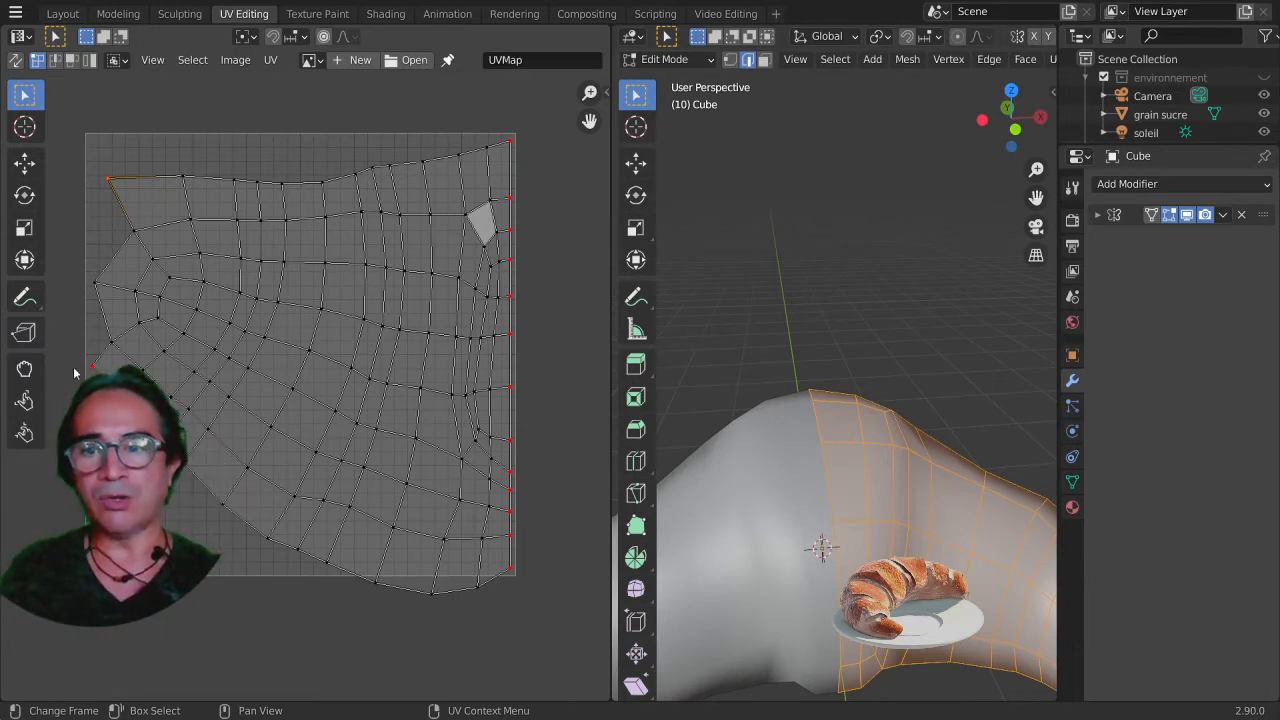
key(s)
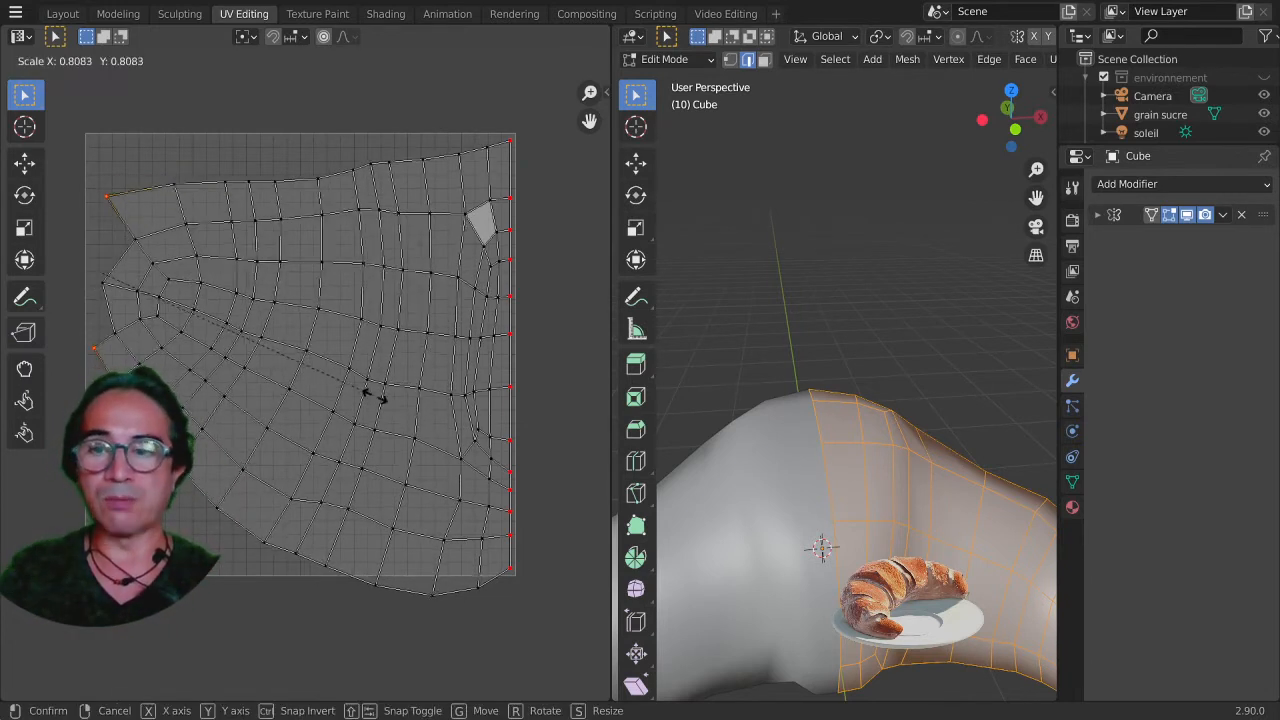
click(229, 329)
key(g)
click(249, 354)
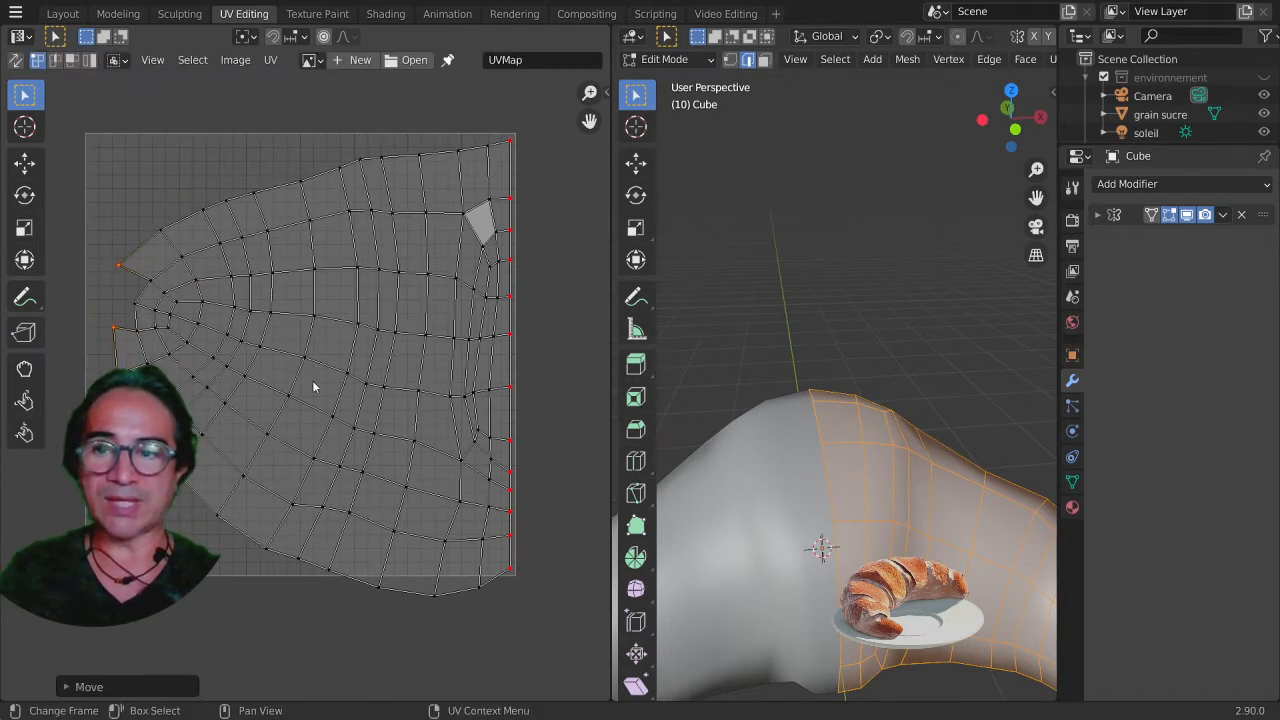
Scale the two pinned tip vertices down until they nearly meet, shifting them inward to form a narrow rounded tip
key(s)
click(276, 359)
key(g)
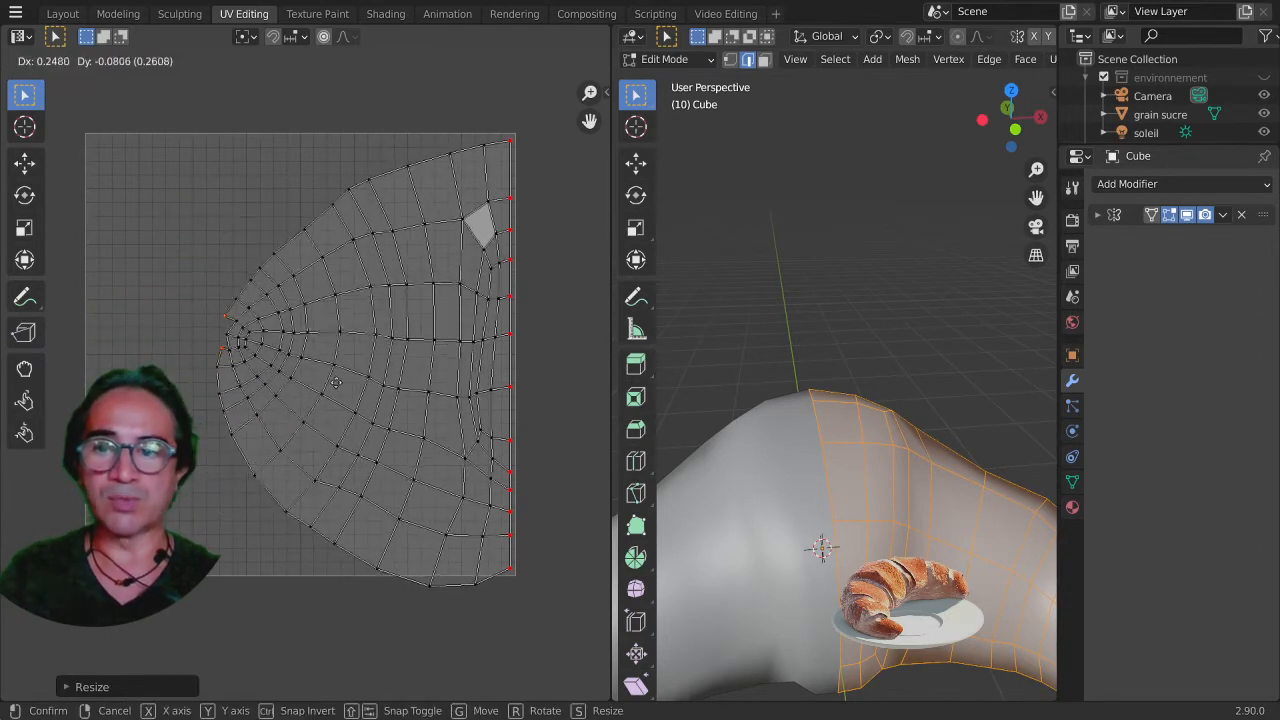
click(238, 321)
scroll(251, 390, up, 5)
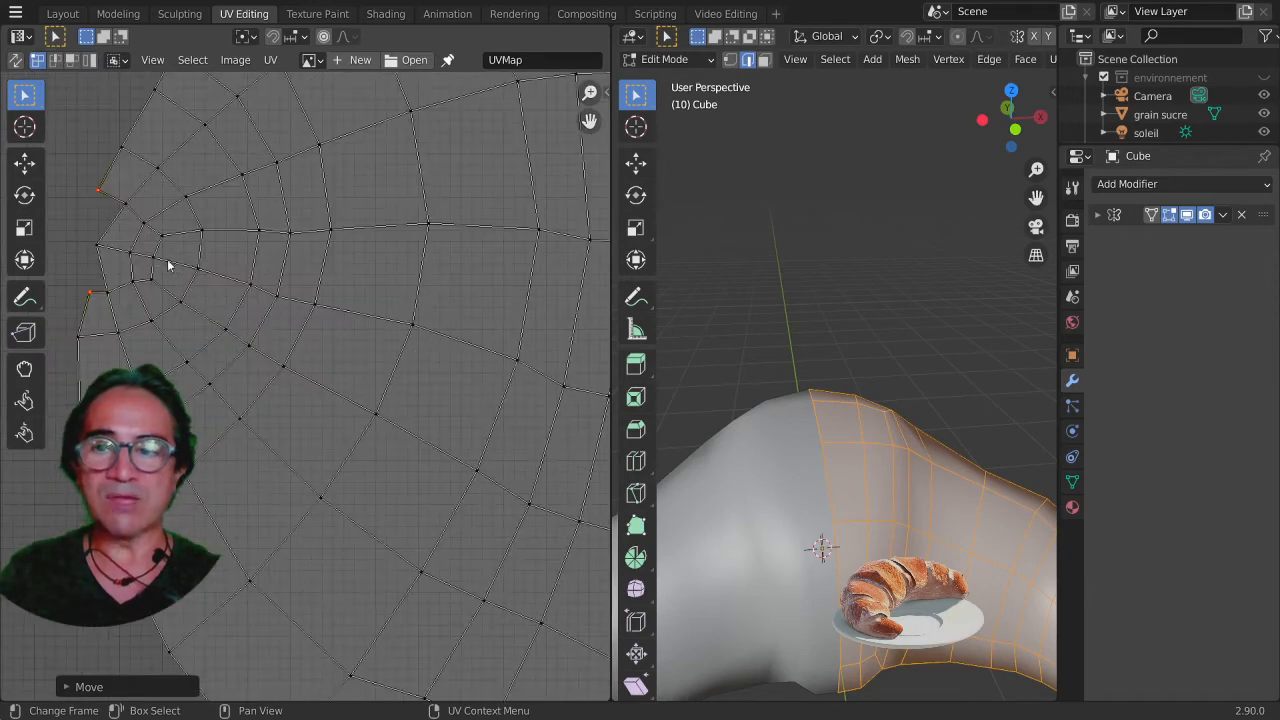
scroll(171, 266, up, 2)
key(s)
click(328, 338)
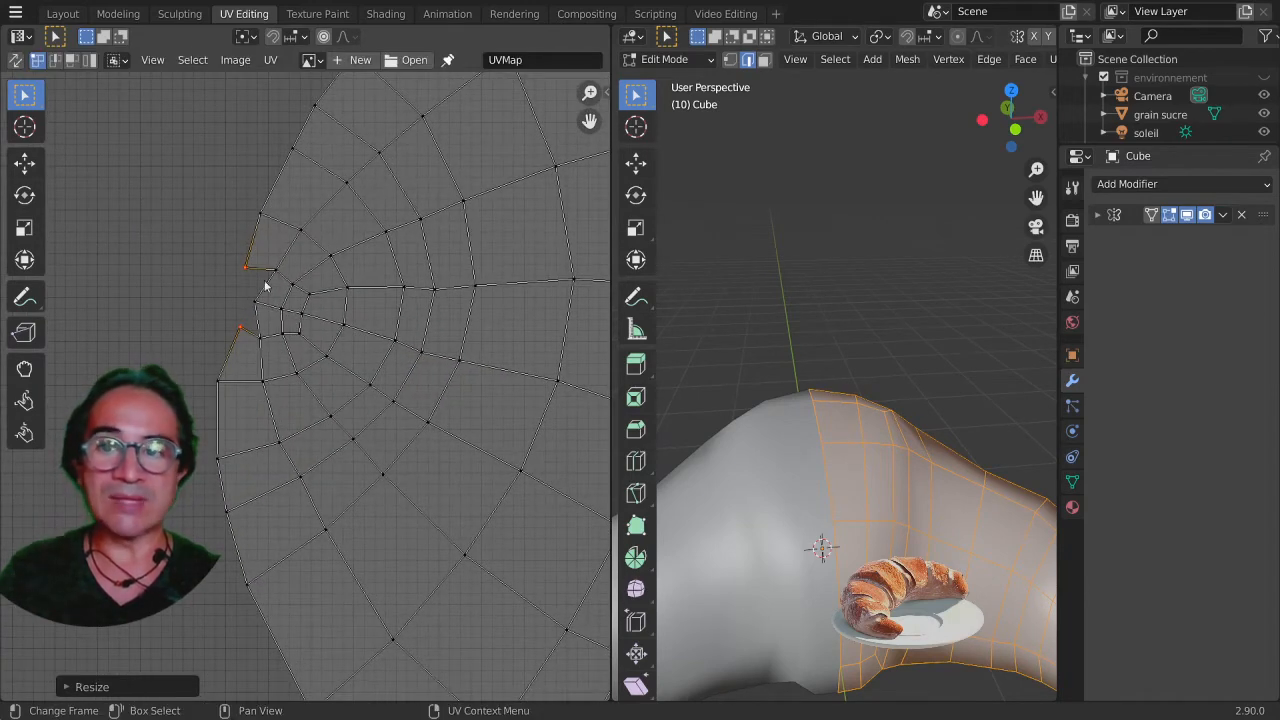
key(s)
click(340, 339)
scroll(340, 339, down, 4)
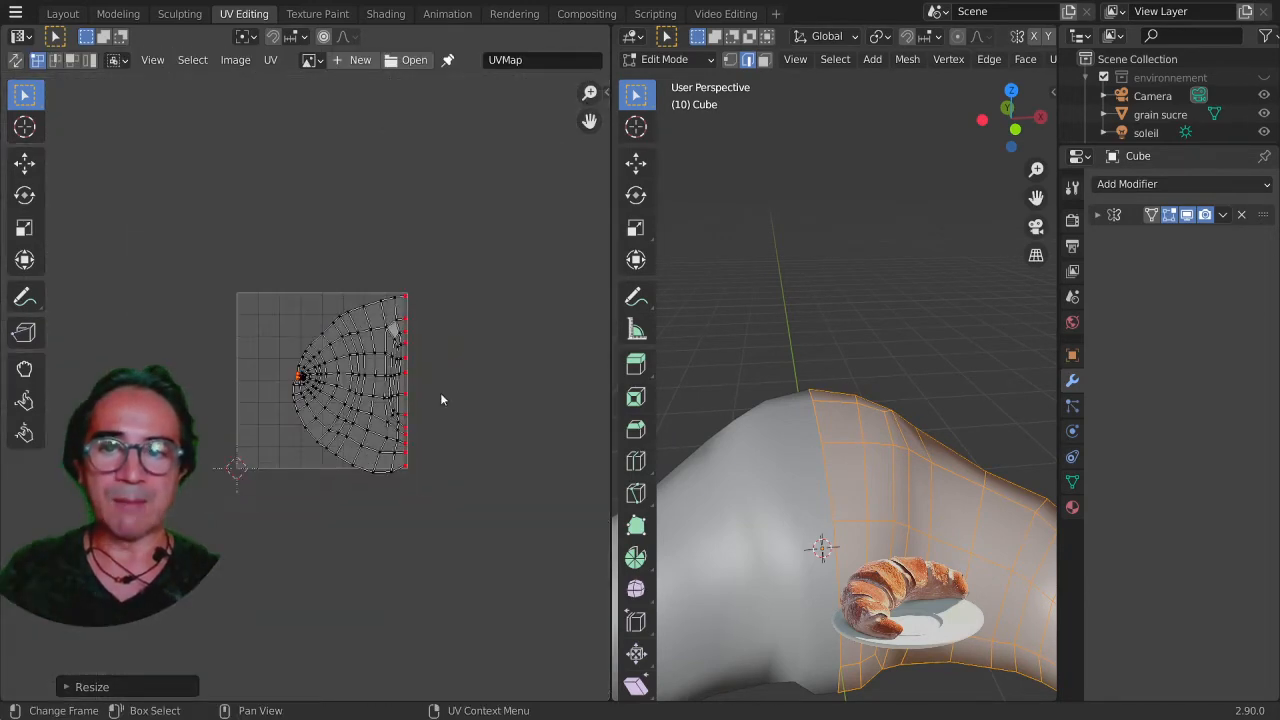
scroll(440, 392, up, 4)
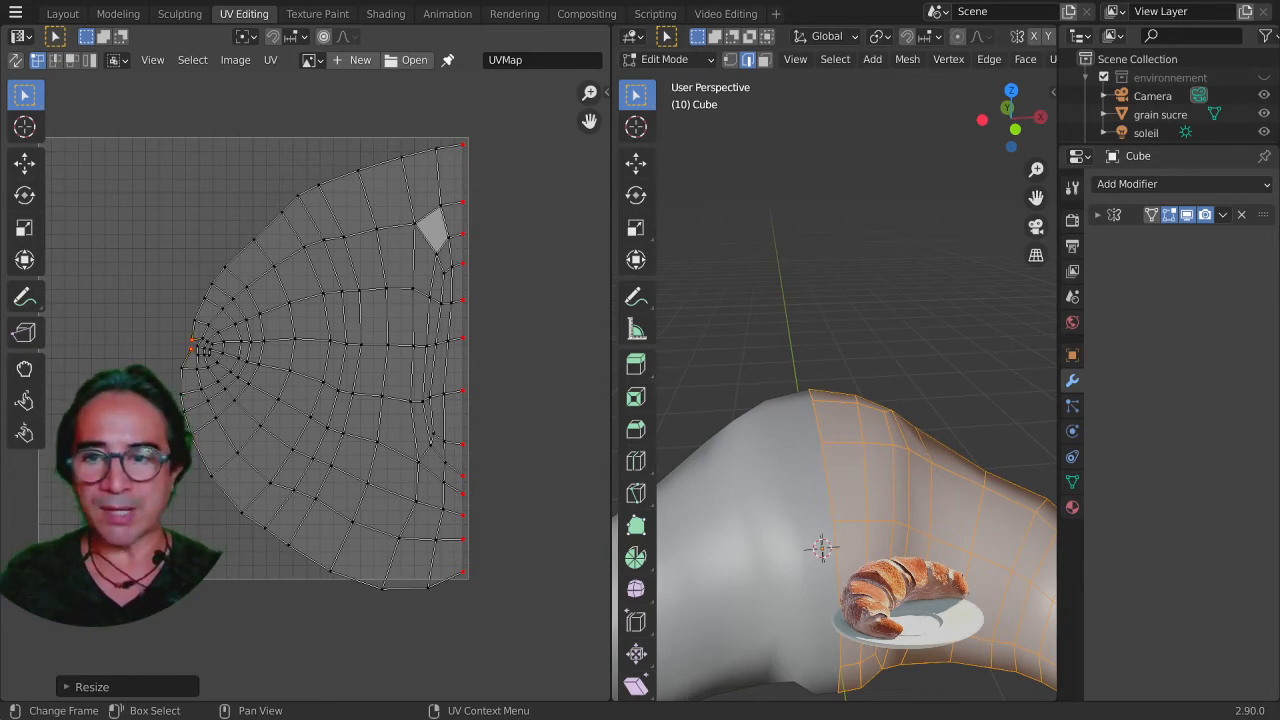
Scale the two pinned tip vertices apart by about 8.85 and move them near the UV square's left border
key(s)
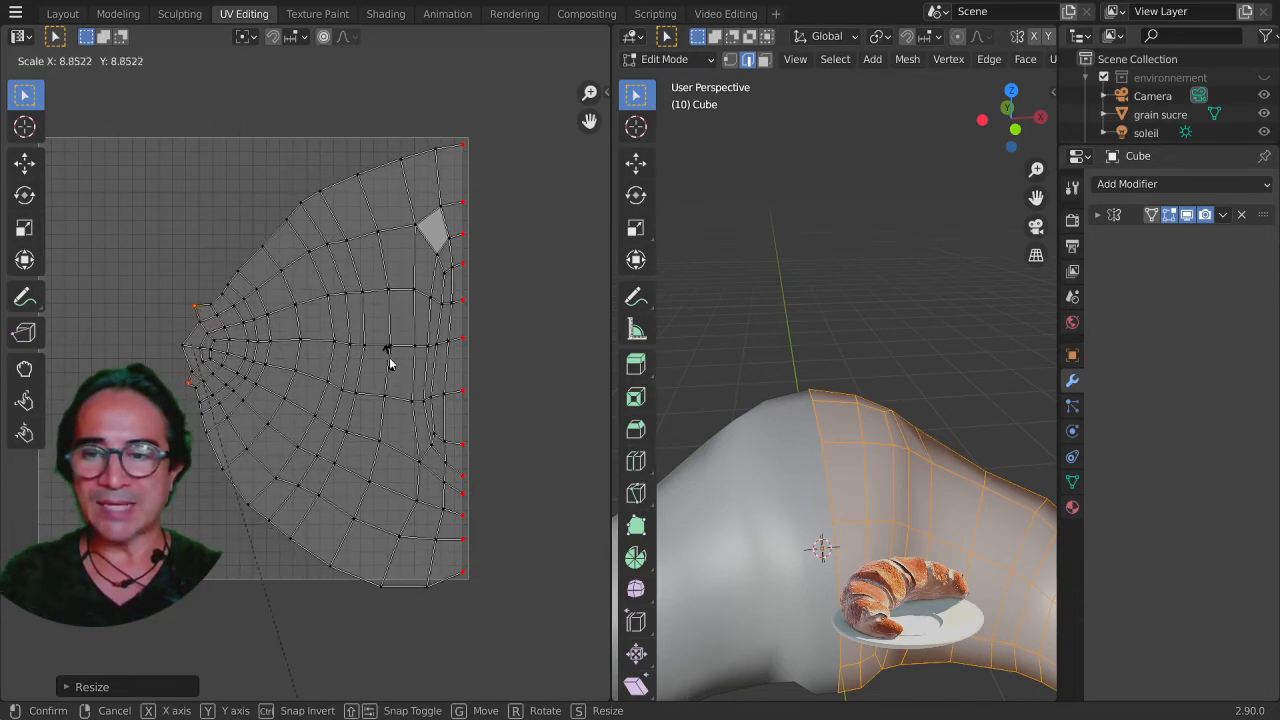
click(390, 364)
key(g)
click(227, 396)
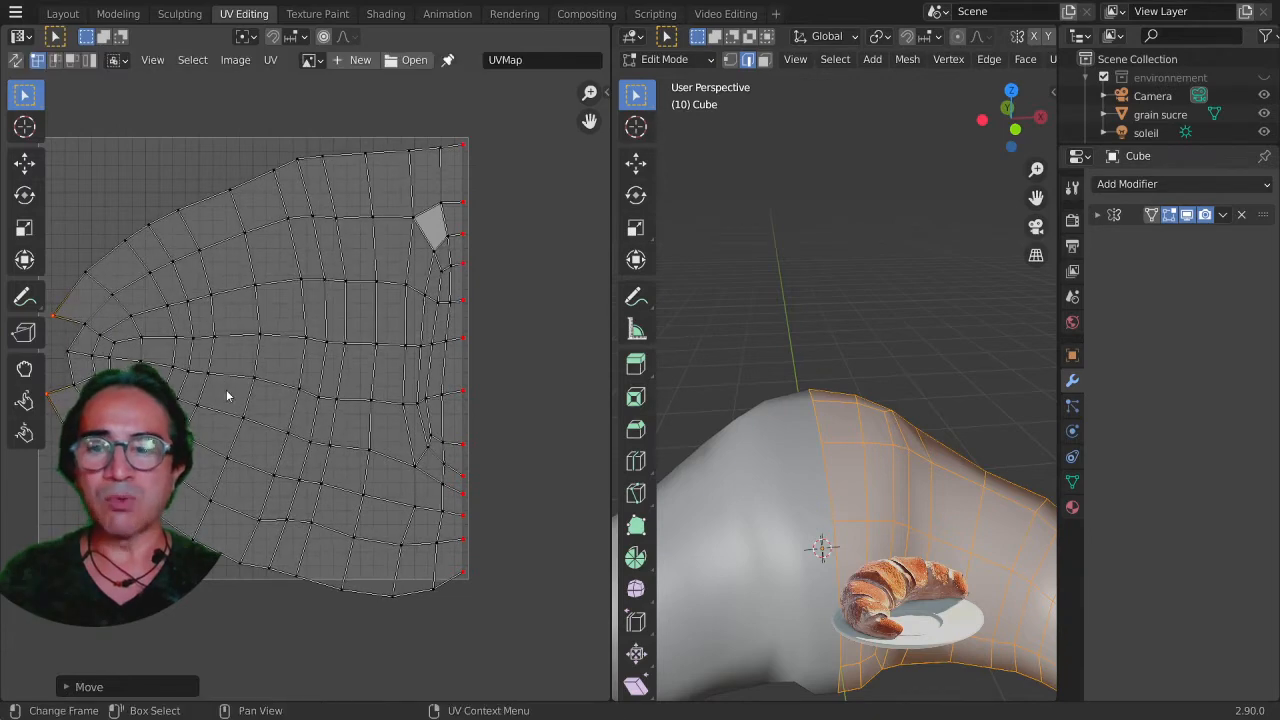
Examine the croissant's mirror-plane end in 3D alongside the matching UV vertices near the UV square's right border
middle_drag(227, 396, 295, 386)
middle_drag(840, 420, 900, 380)
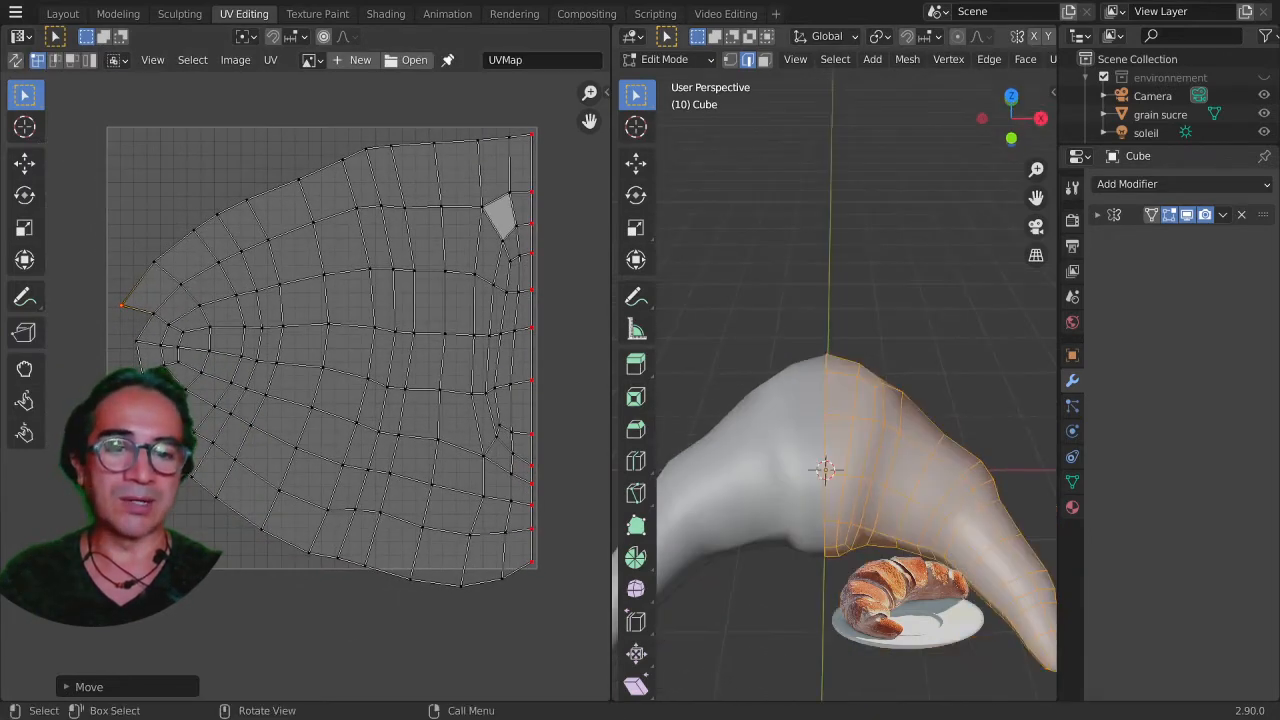
mouse_move(826, 470)
middle_down()
mouse_move(871, 509)
mouse_move(841, 481)
middle_up()
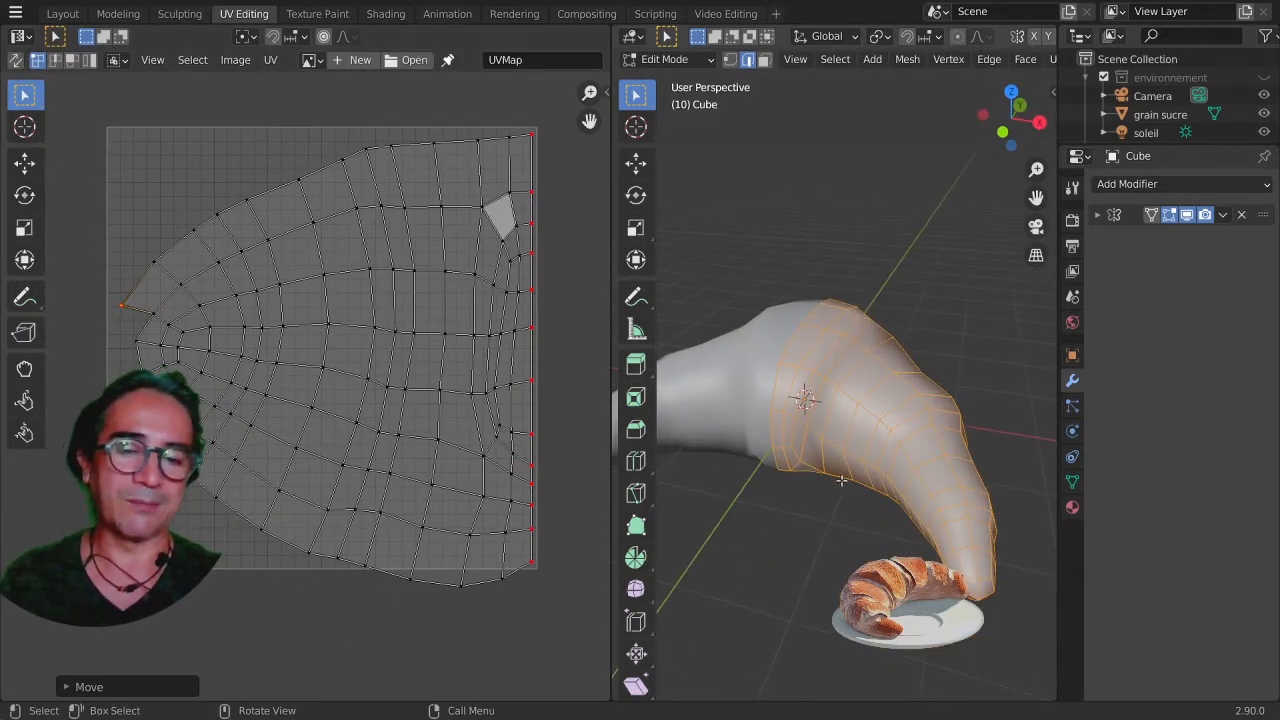
scroll(841, 481, up, 4)
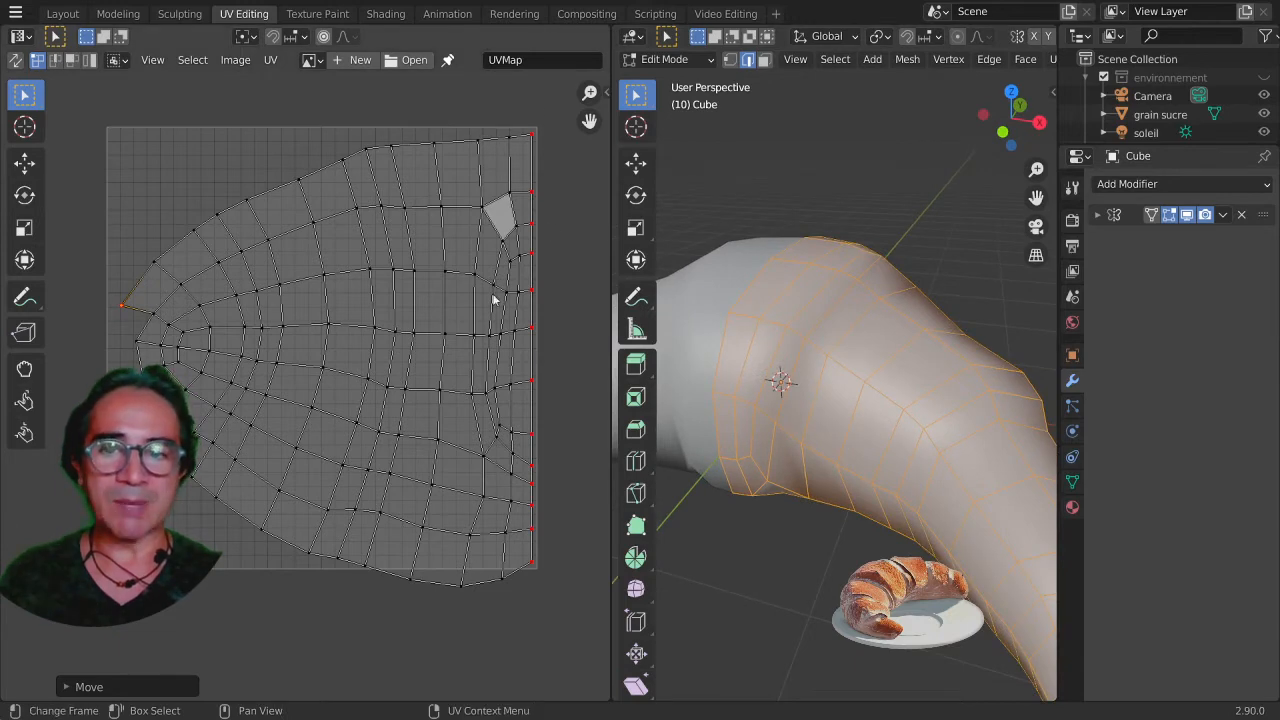
scroll(493, 298, up, 3)
scroll(519, 201, down, 1)
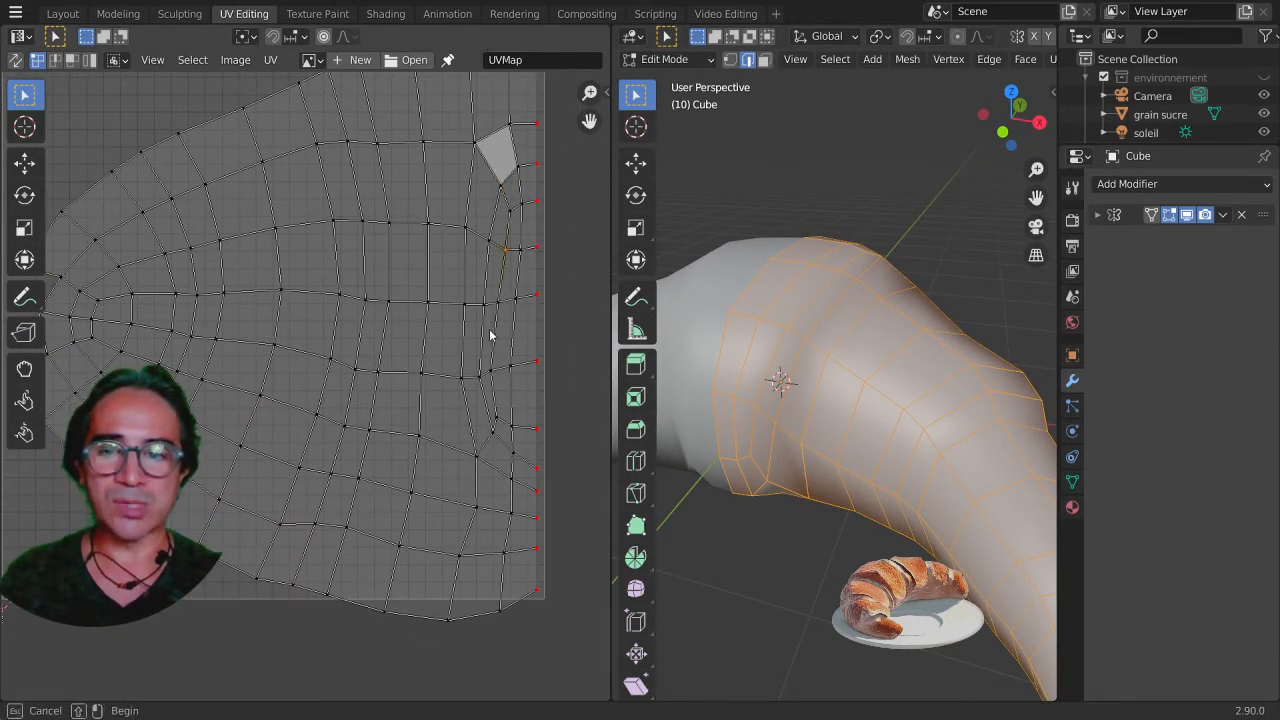
click(490, 370)
middle_drag(809, 391, 786, 243)
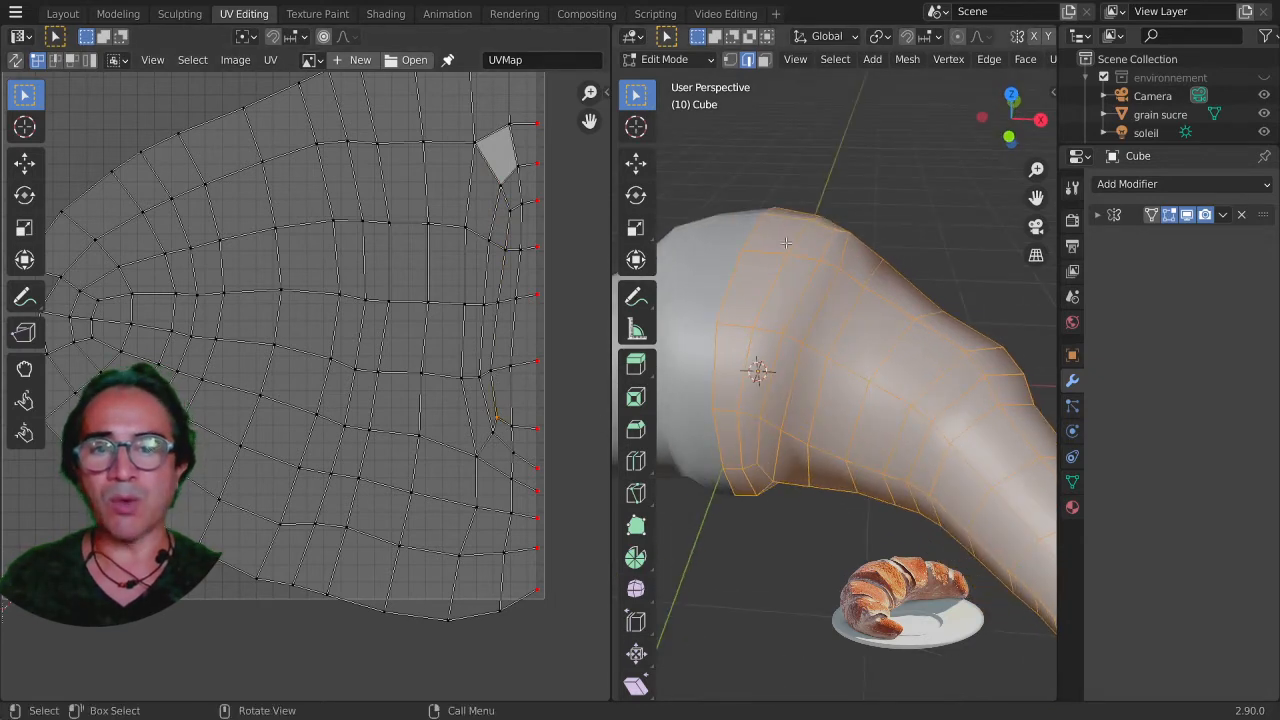
Isolate four adjacent faces along the croissant's mirror plane in face selection mode and select all their UVs
key(alt+a)
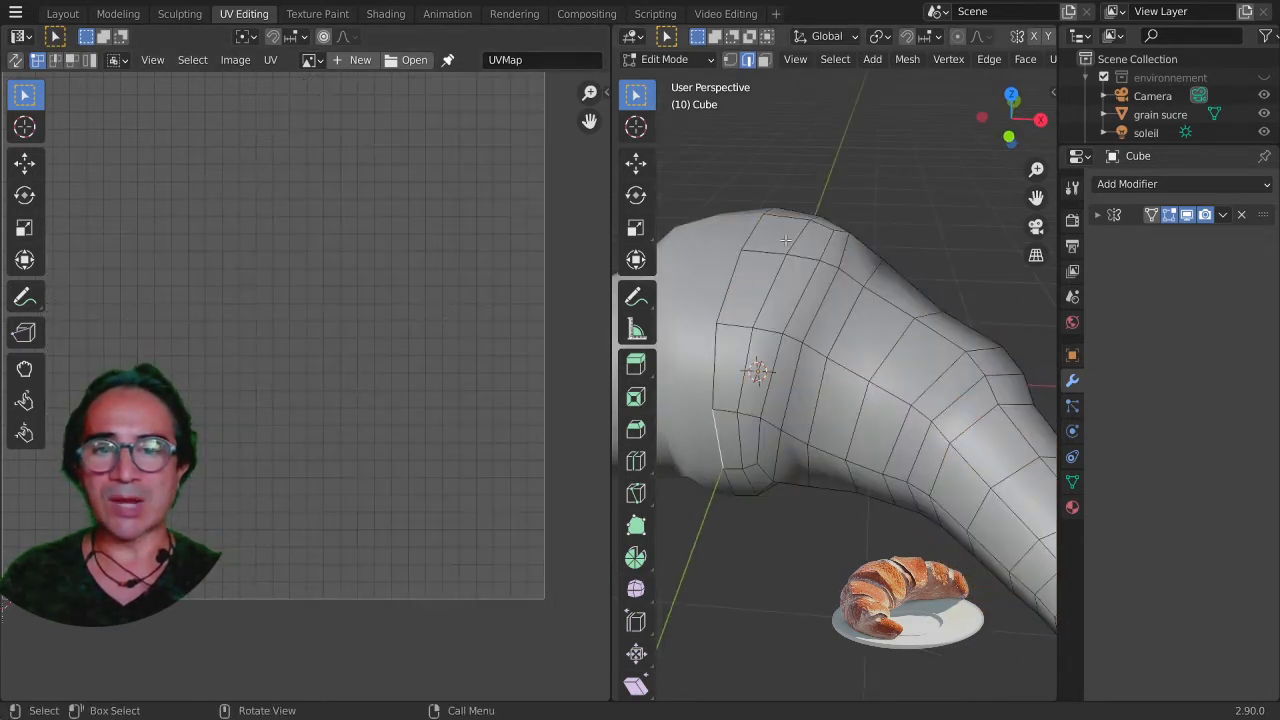
click(765, 60)
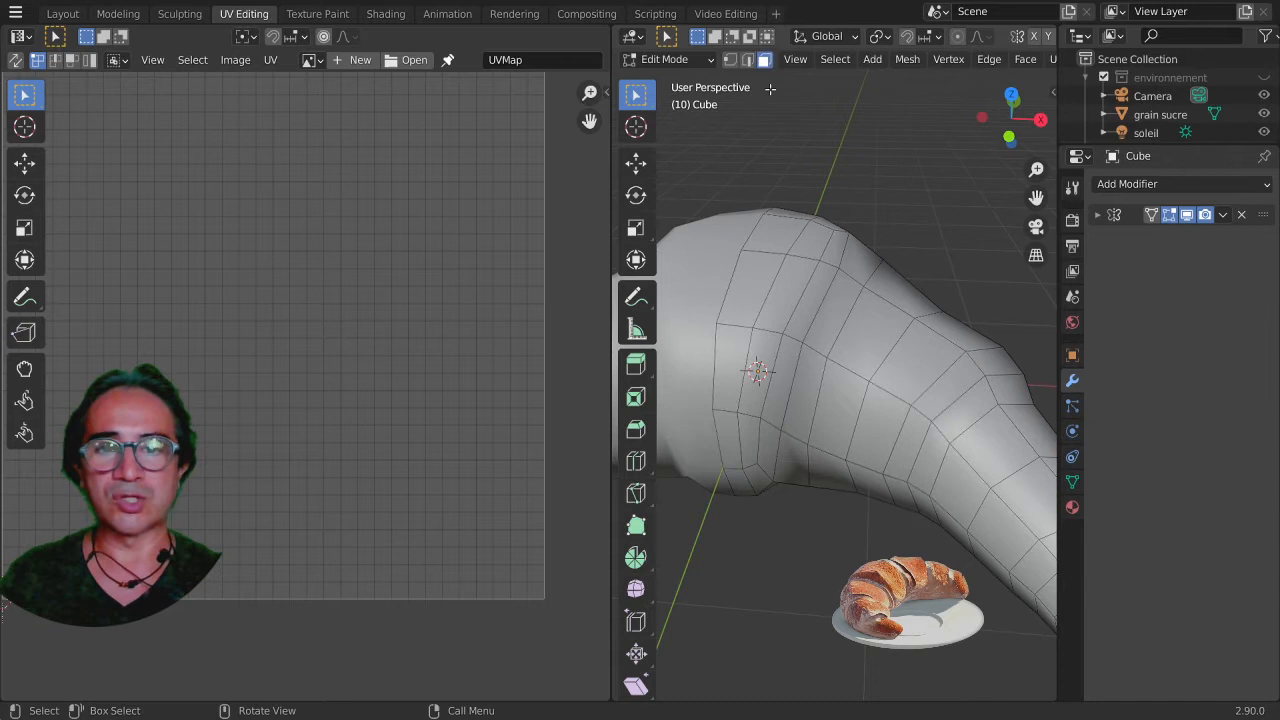
click(768, 264)
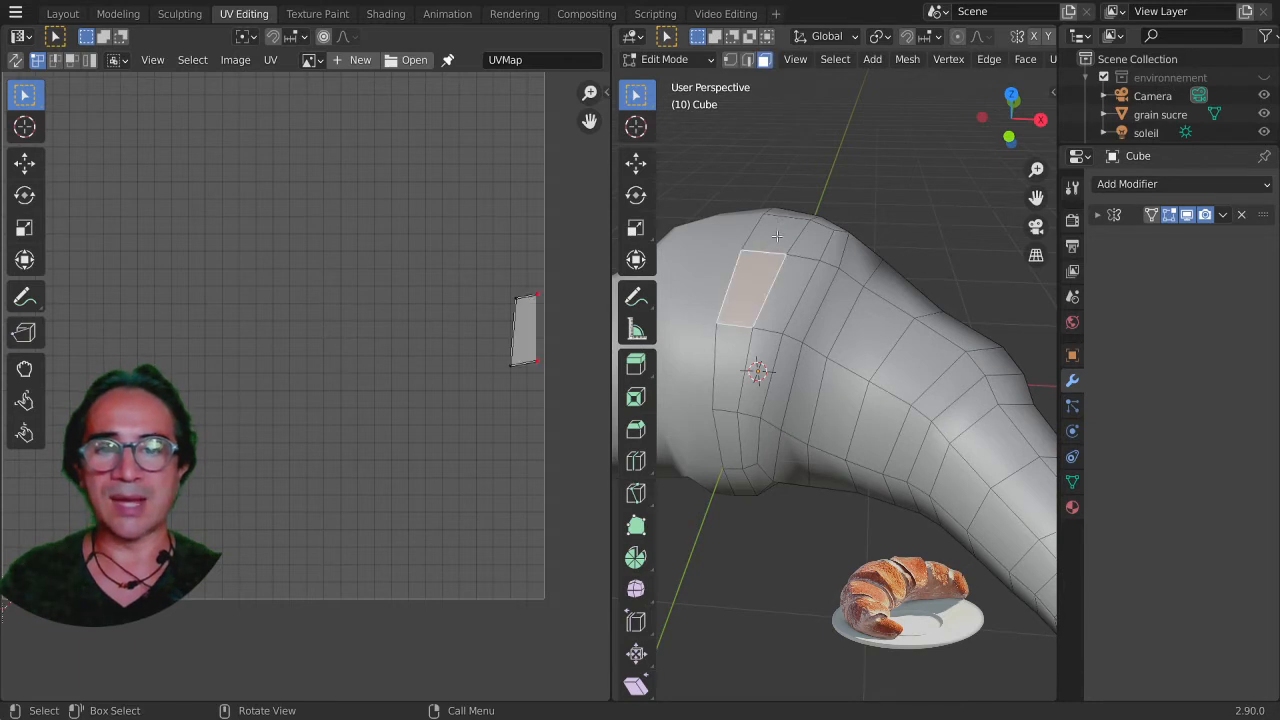
shift+click(727, 436)
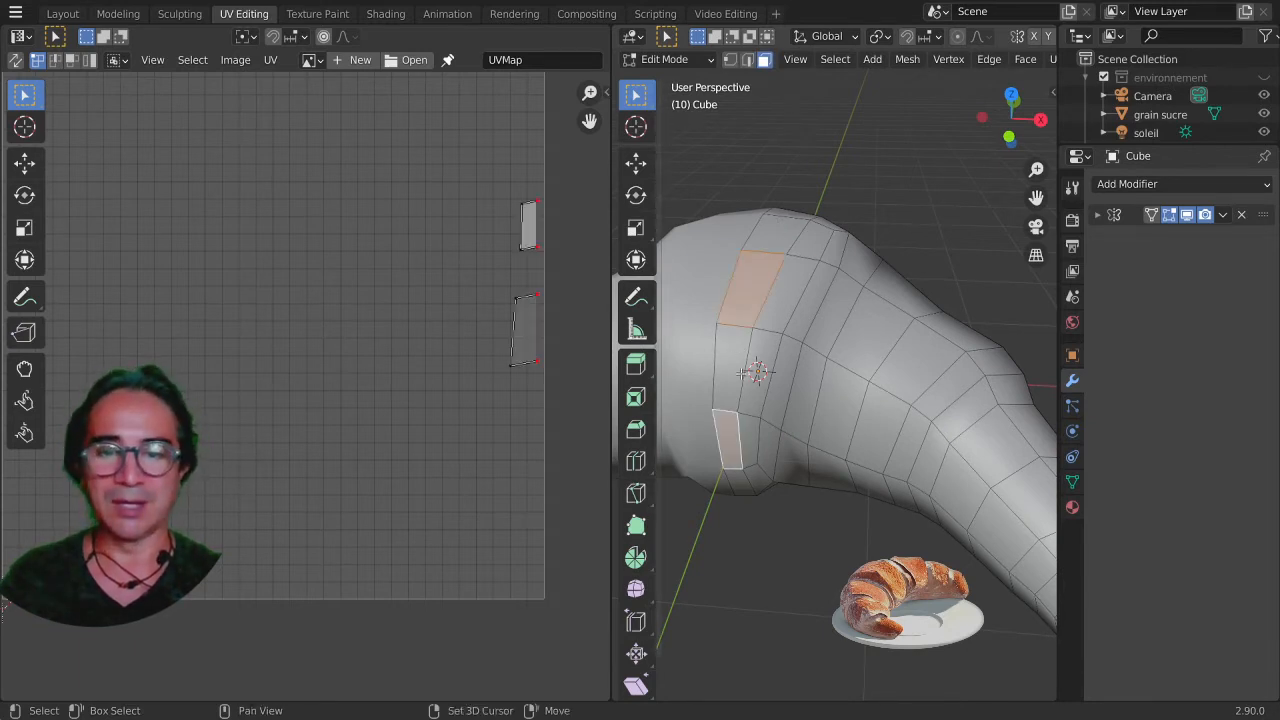
shift+click(733, 365)
shift+click(768, 240)
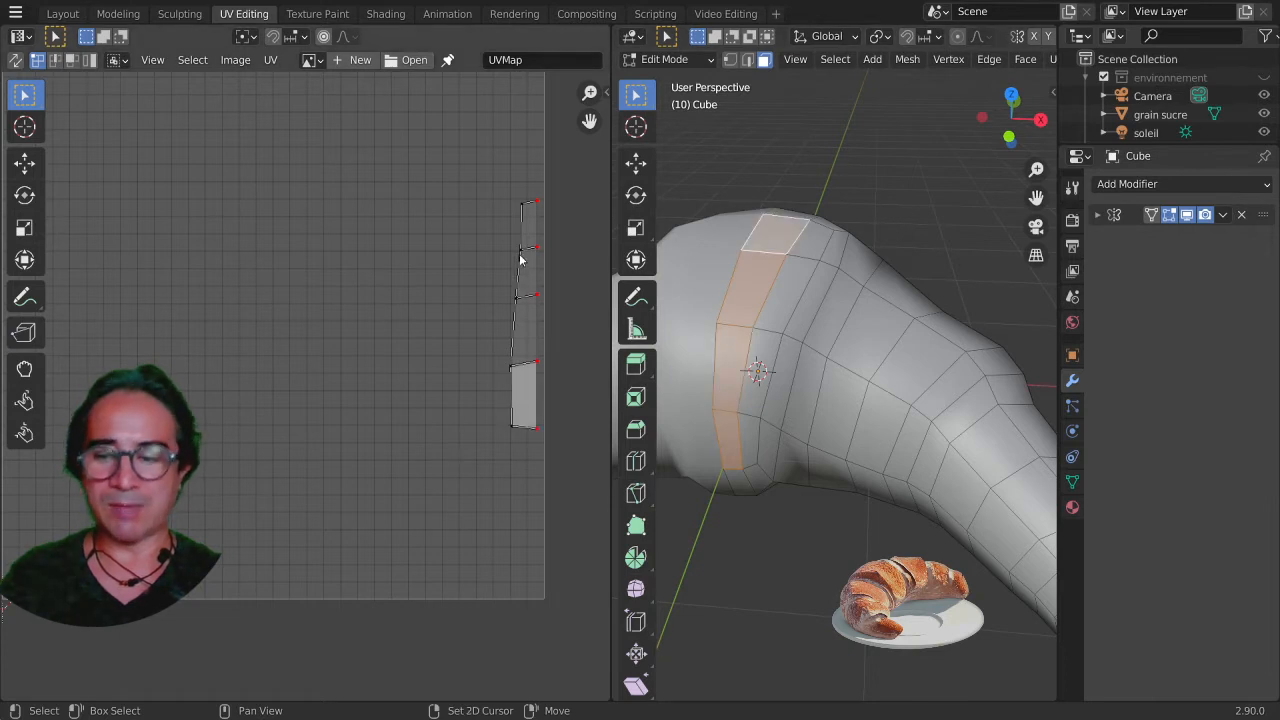
key(a)
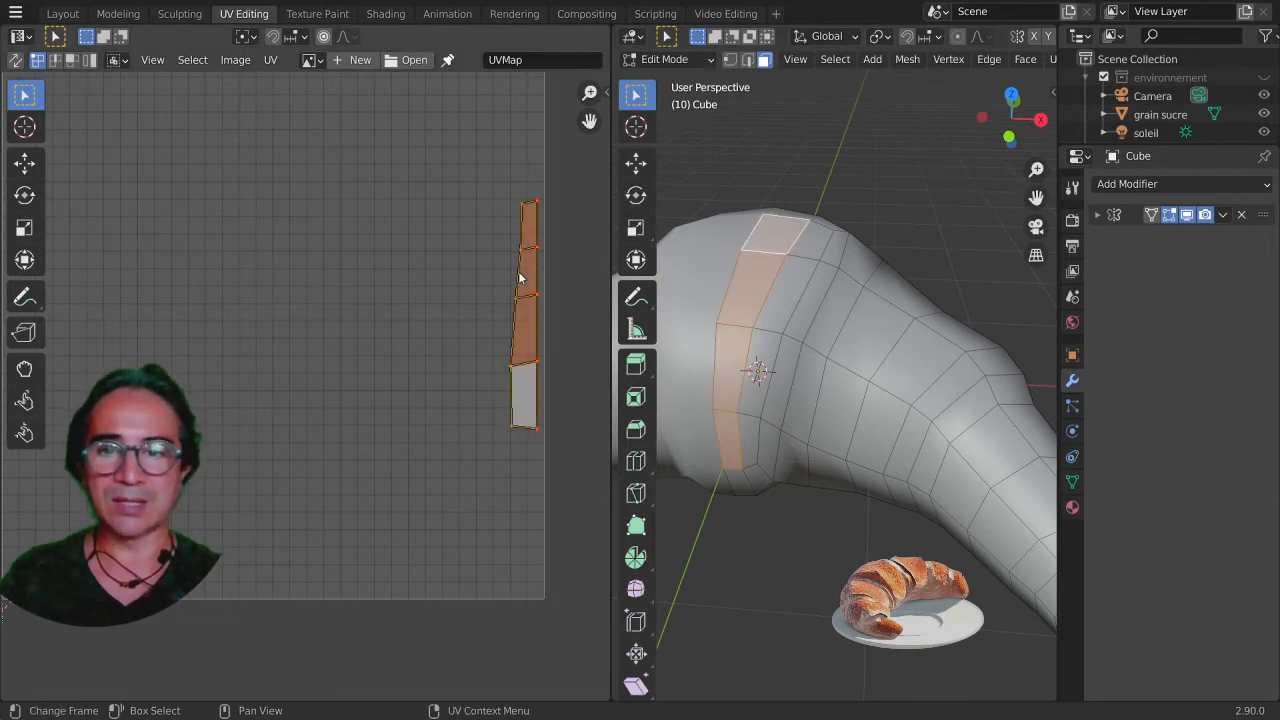
Reselect the whole croissant half, then select the matching four-face strip along the mirror-plane edge in UV face selection mode
key(l)
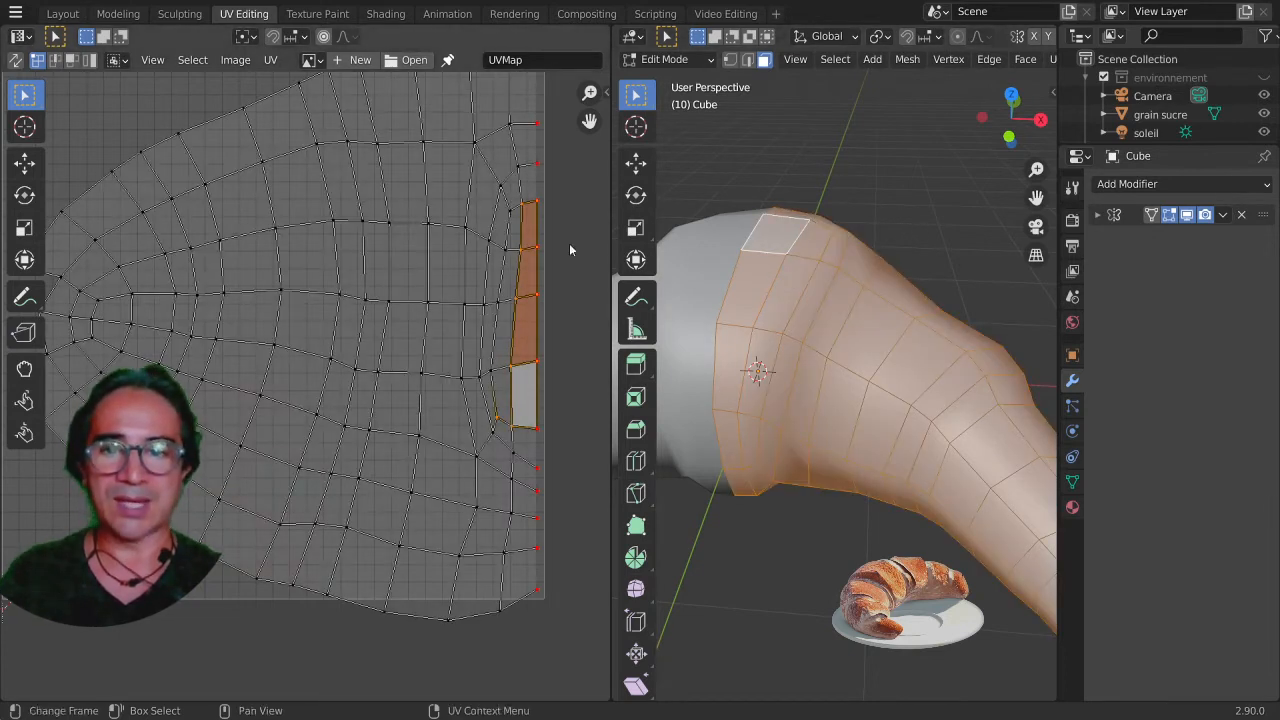
click(519, 425)
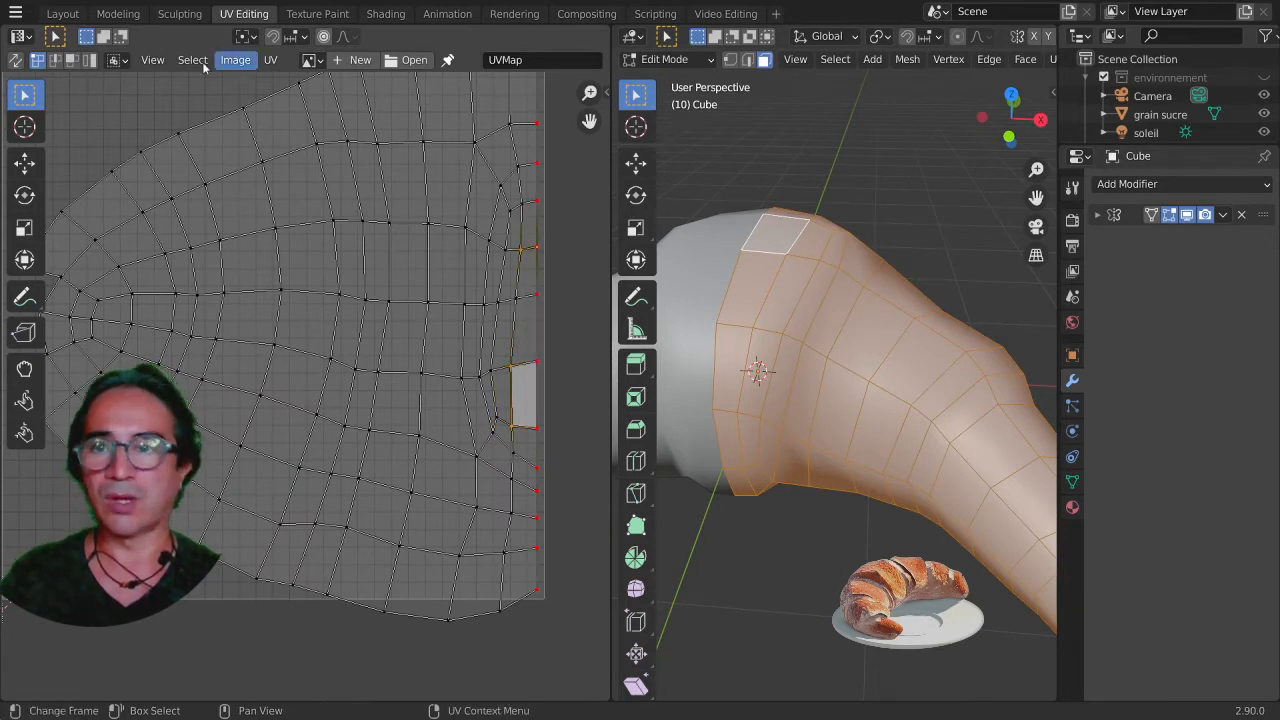
click(71, 59)
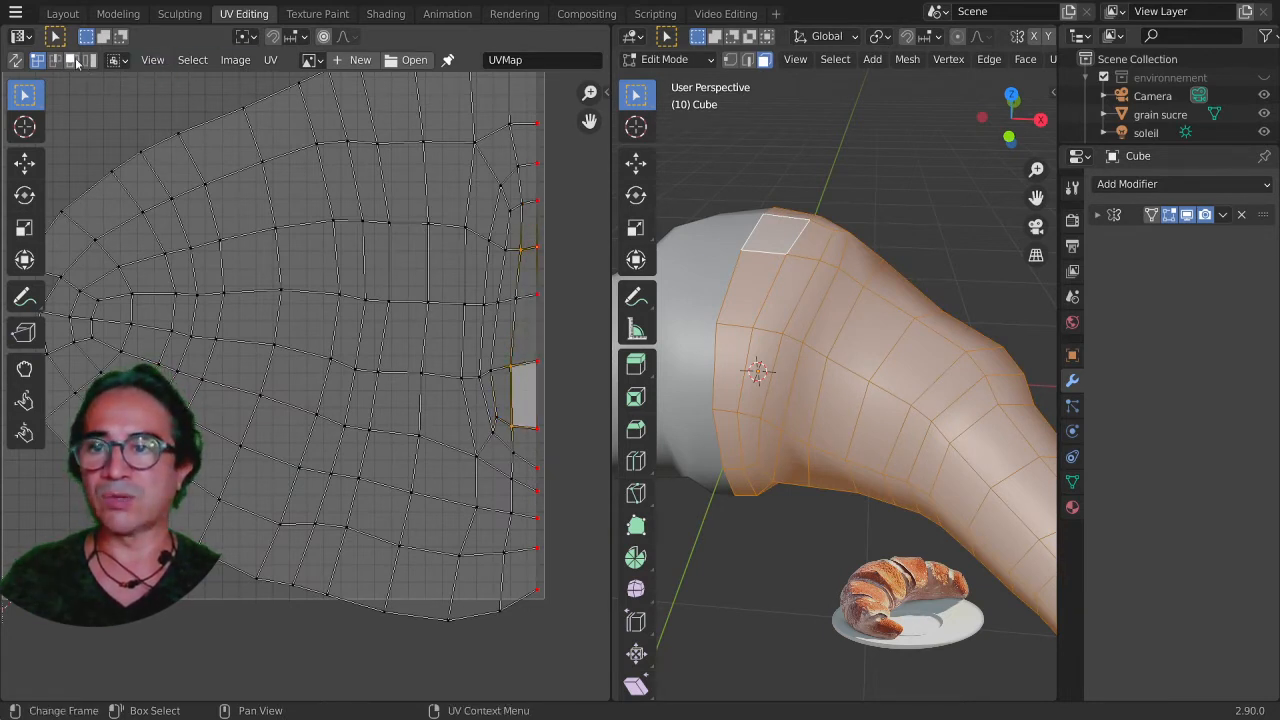
click(530, 334)
click(530, 246)
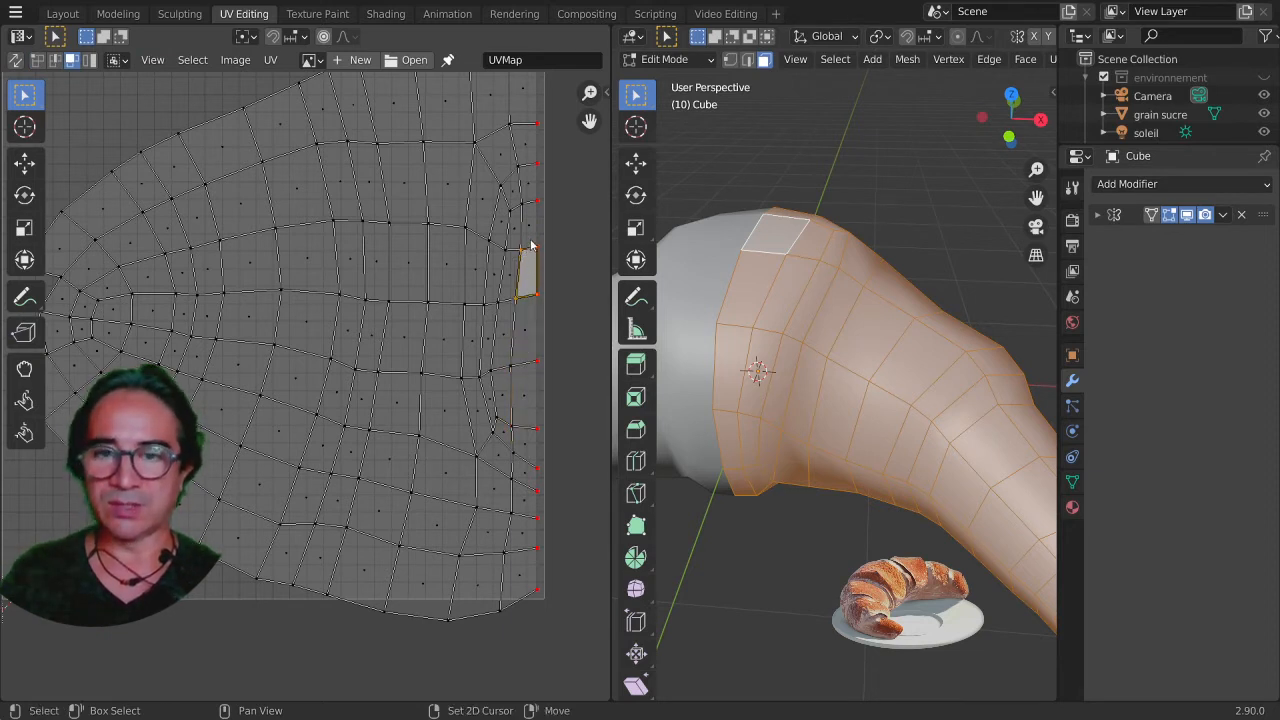
shift+click(530, 222)
shift+click(525, 330)
shift+click(530, 398)
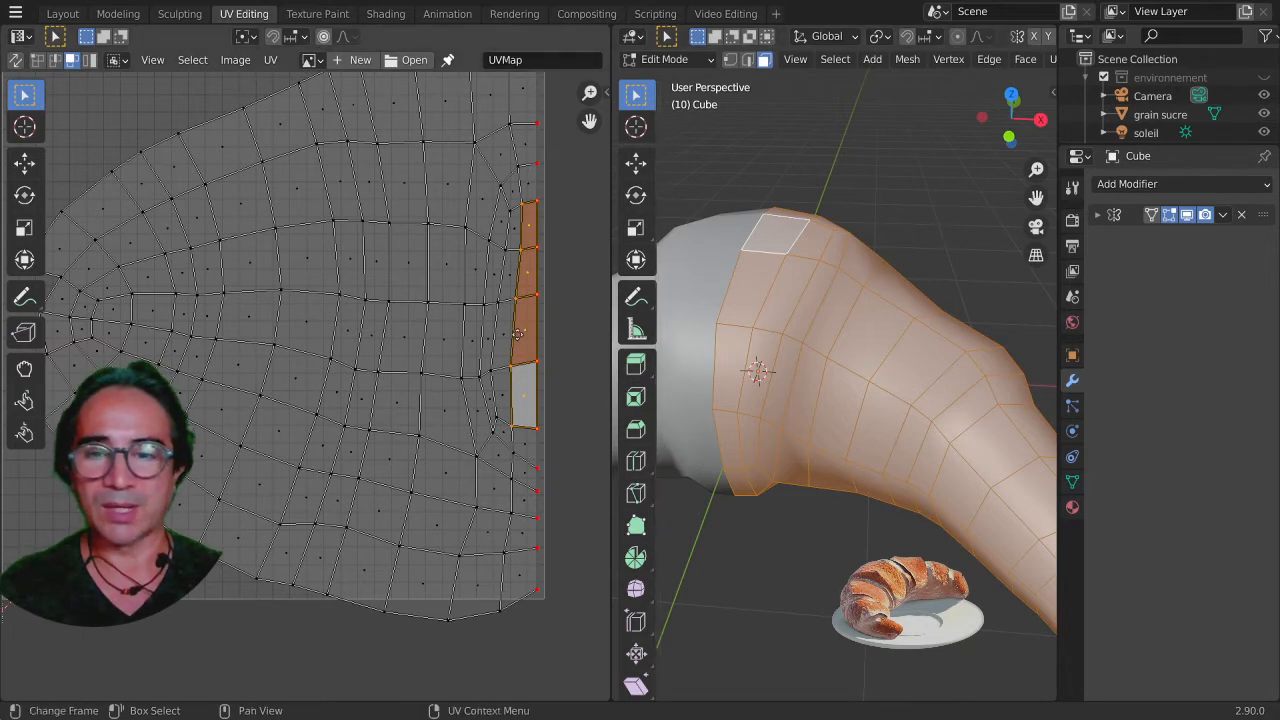
scroll(454, 293, up, 1)
scroll(359, 345, up, 2)
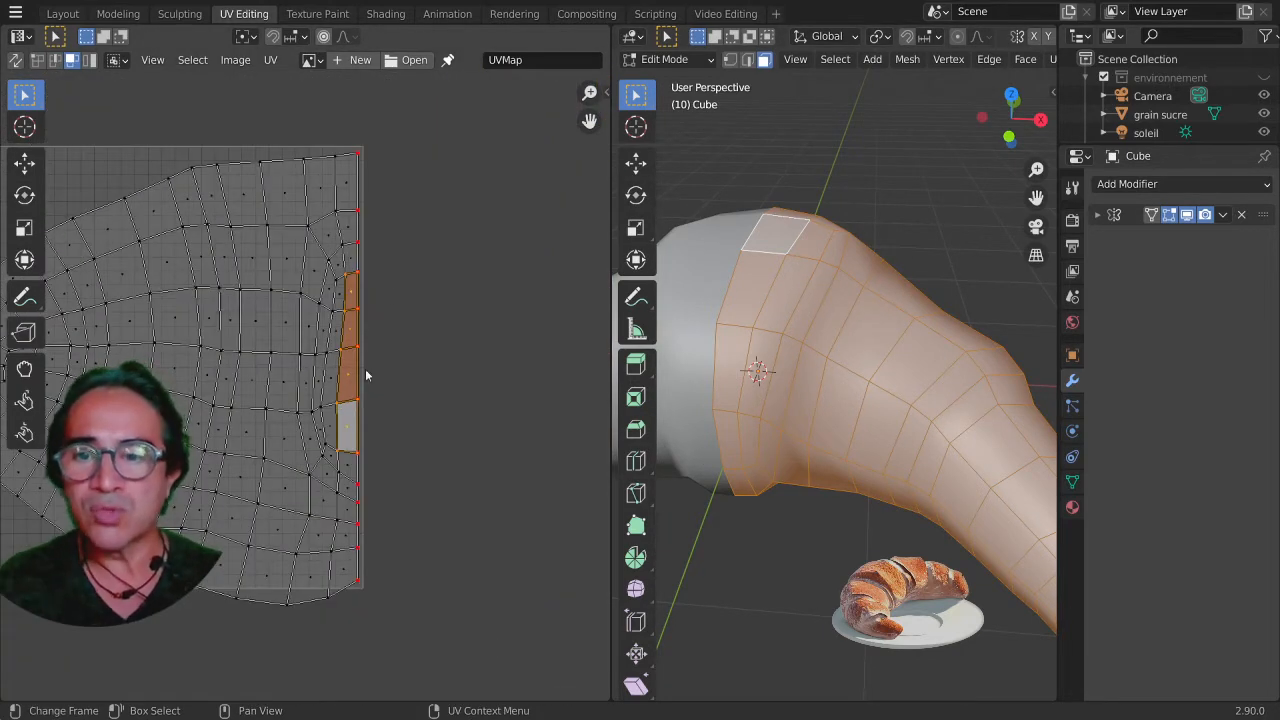
middle_drag(379, 408, 521, 397)
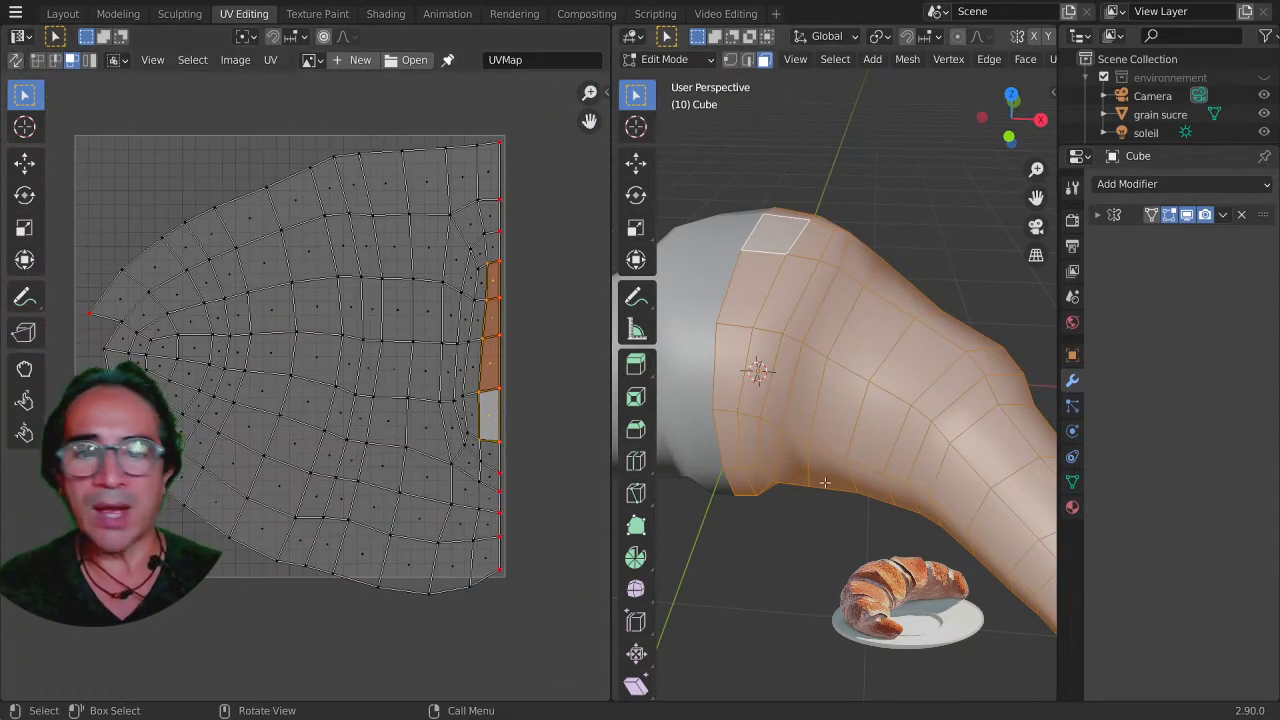
scroll(886, 531, down, 1)
middle_drag(886, 531, 870, 556)
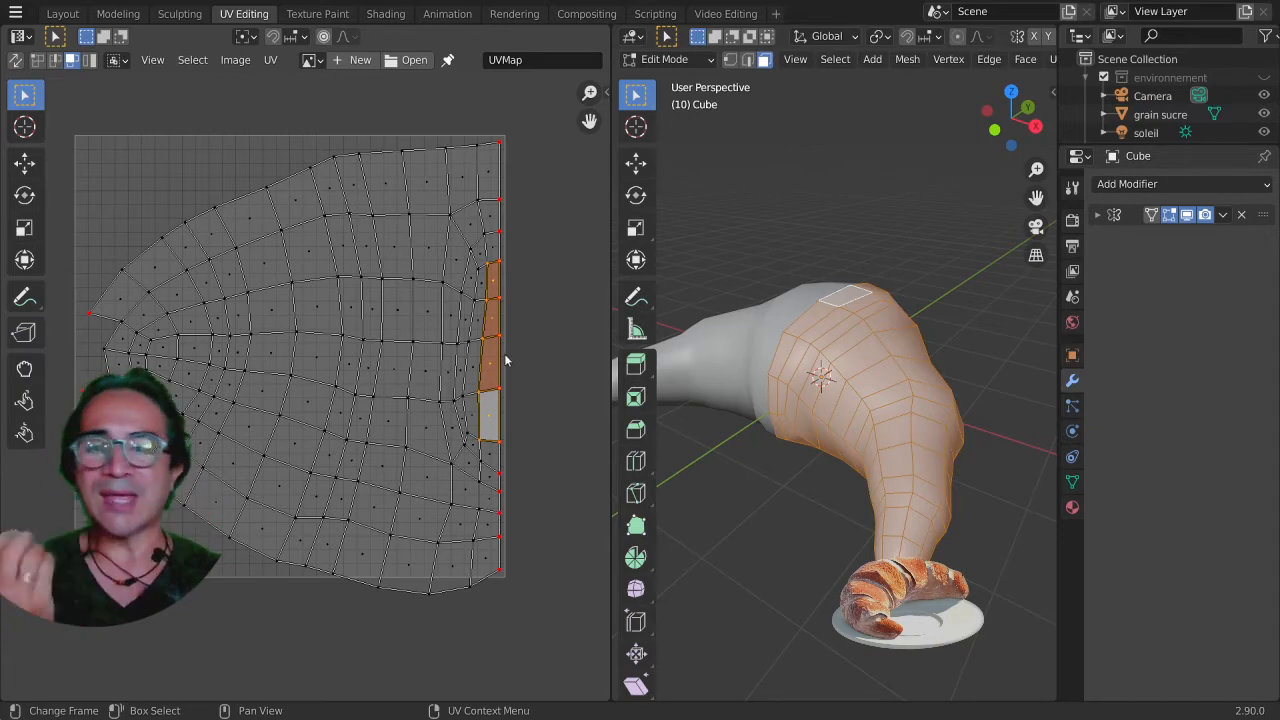
Enlarge the selected four-face UV strip and move it slightly inward from the mirror-plane border
scroll(501, 318, up, 2)
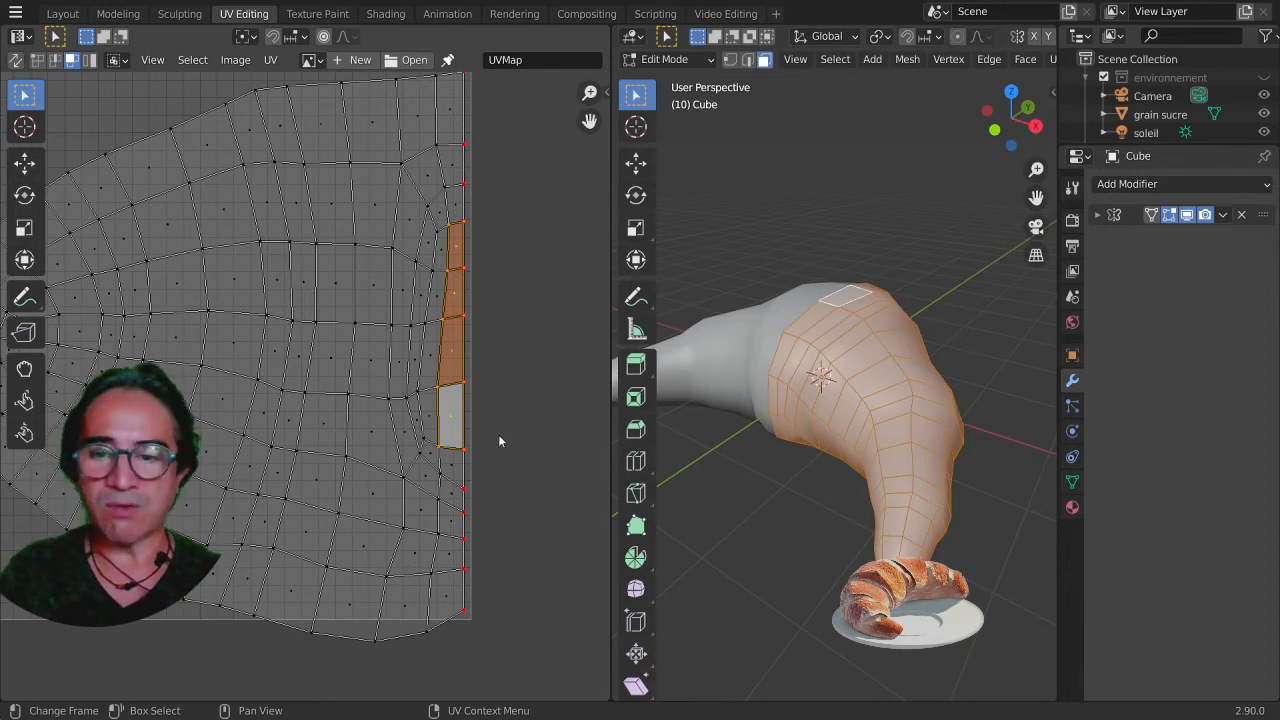
key(s)
click(524, 461)
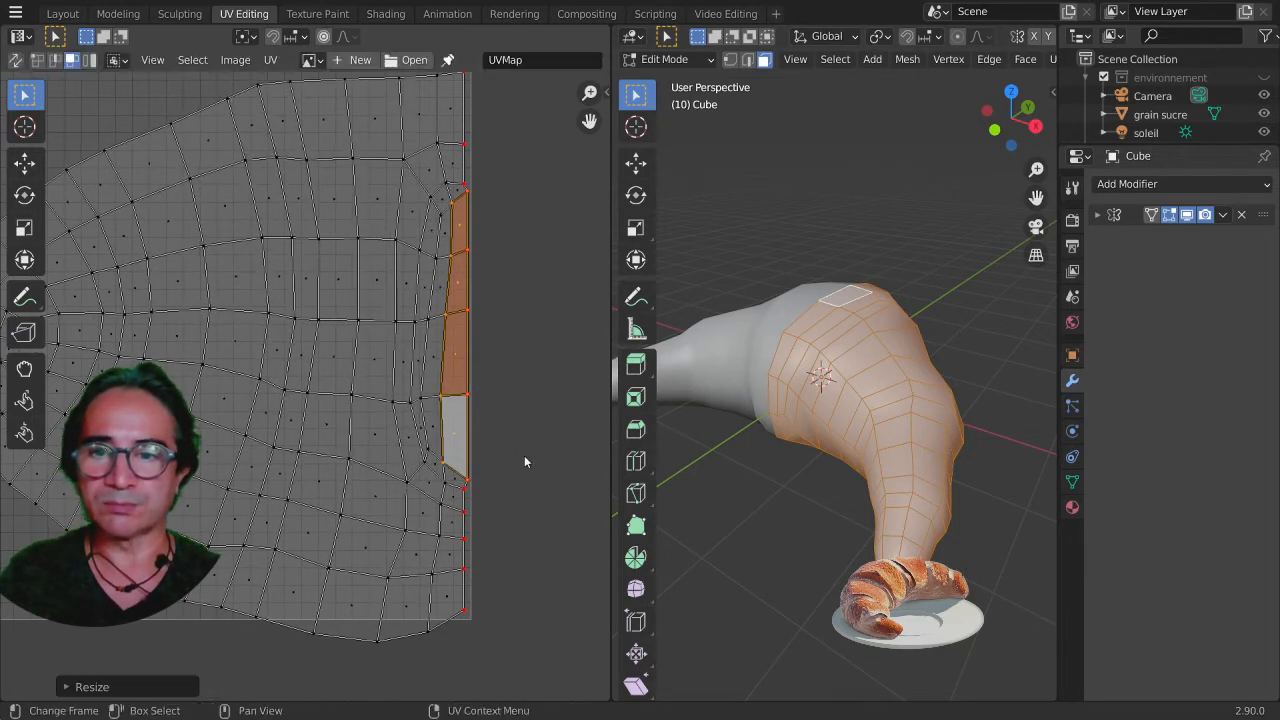
key(g)
click(520, 466)
key(s)
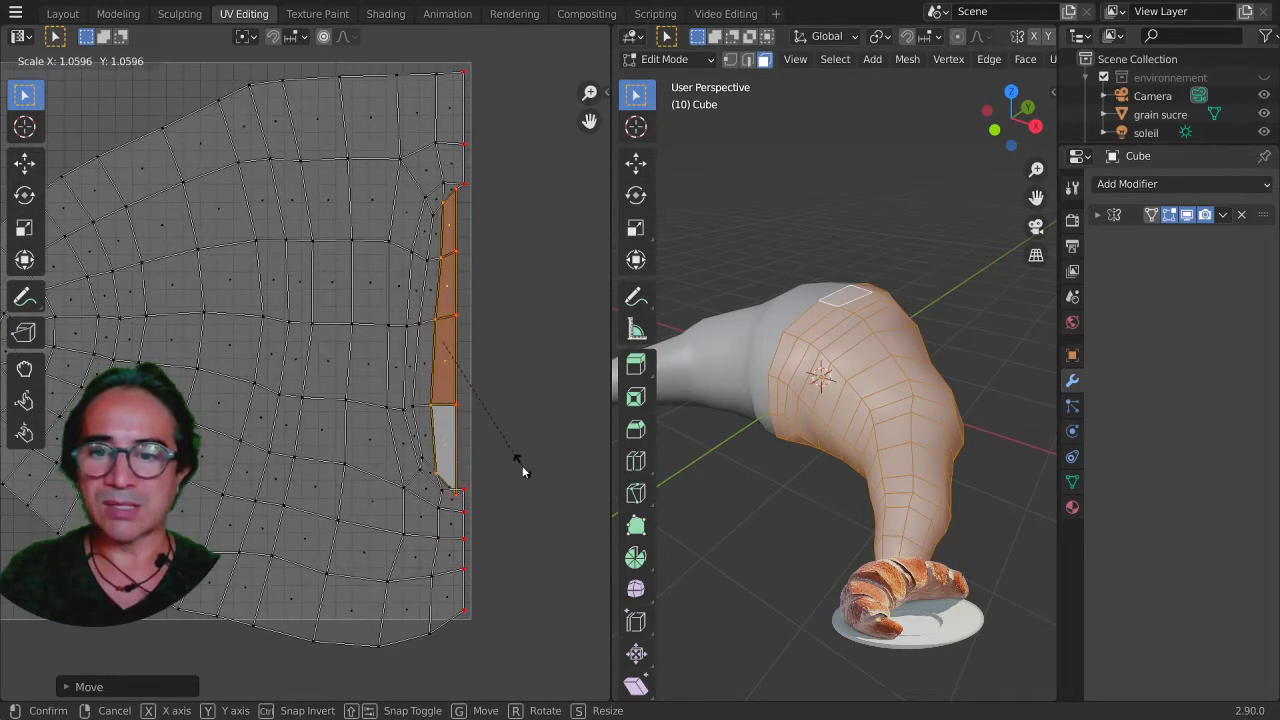
click(523, 468)
Switch to UV vertex selection and reposition the two crossed pinned vertices at the strip's lower end into order along the border
click(454, 500)
scroll(523, 524, up, 3)
middle_drag(327, 455, 388, 414)
click(38, 61)
scroll(390, 415, up, 3)
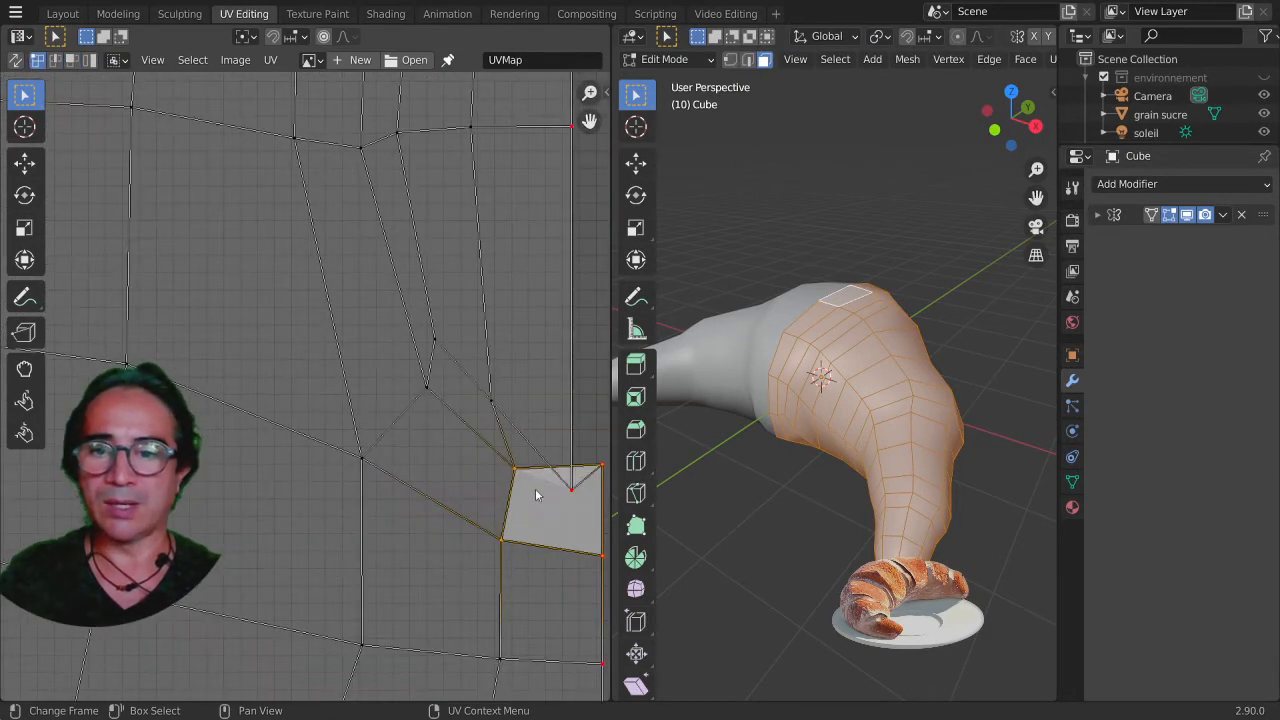
middle_drag(535, 494, 355, 470)
key(g)
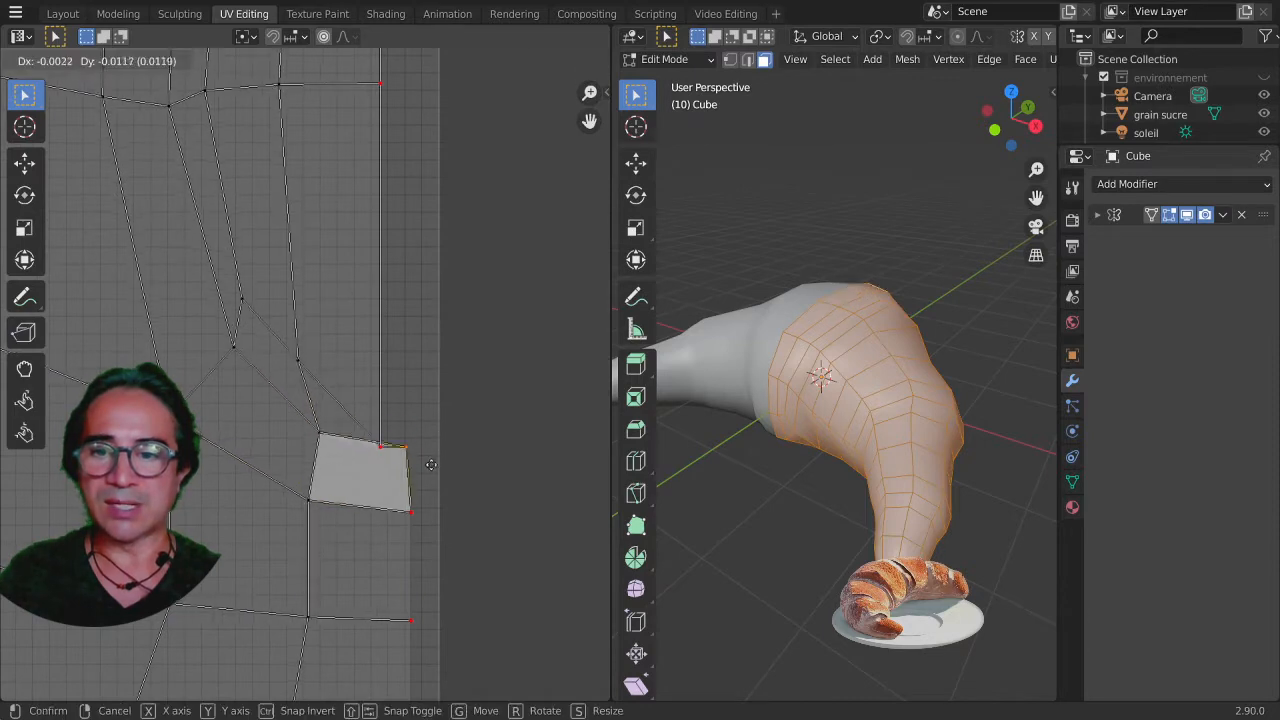
click(424, 458)
key(g)
click(438, 420)
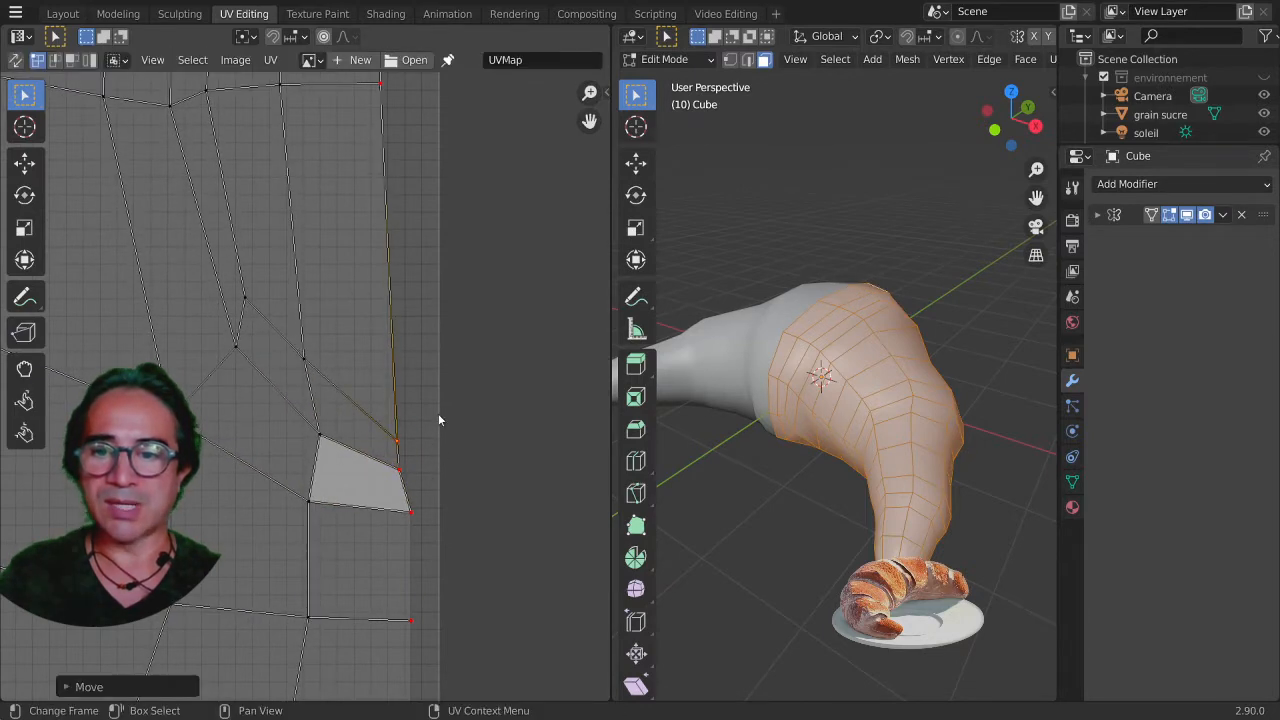
Move the overlapping pinned vertex at the strip's upper end below its neighbour along the mirror-plane border
middle_drag(438, 420, 468, 698)
middle_drag(461, 298, 461, 530)
scroll(461, 494, down, 4)
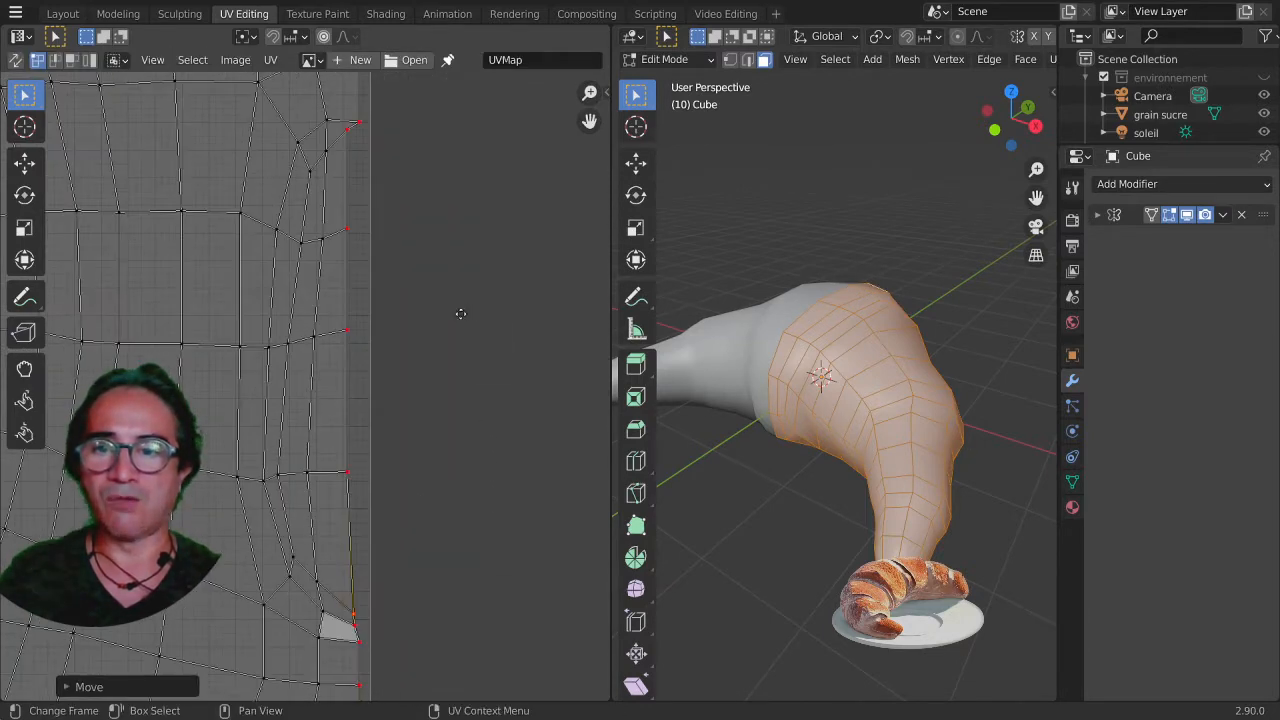
scroll(449, 277, up, 2)
middle_drag(461, 314, 492, 382)
key(g)
click(447, 240)
scroll(460, 400, down, 2)
scroll(436, 417, down, 2)
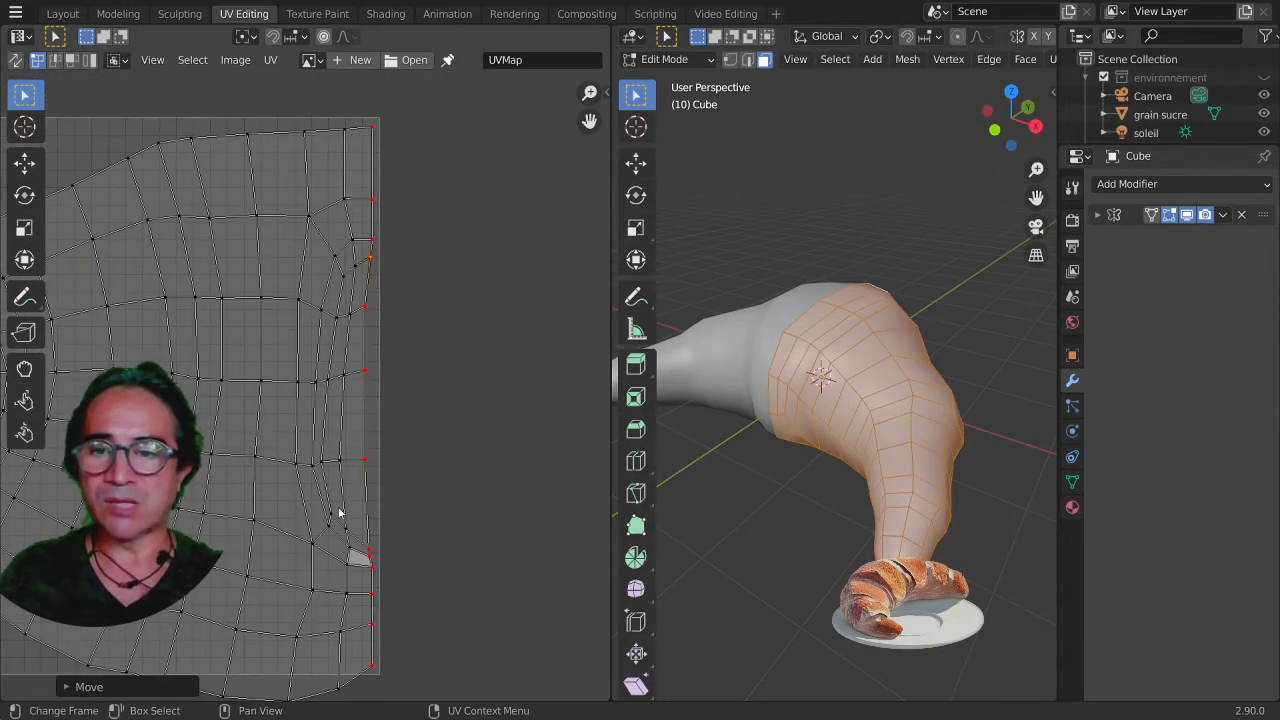
Pin the island's central interior vertex and the one near the strip's lower end, pulling both away from the mirror-plane border
click(295, 391)
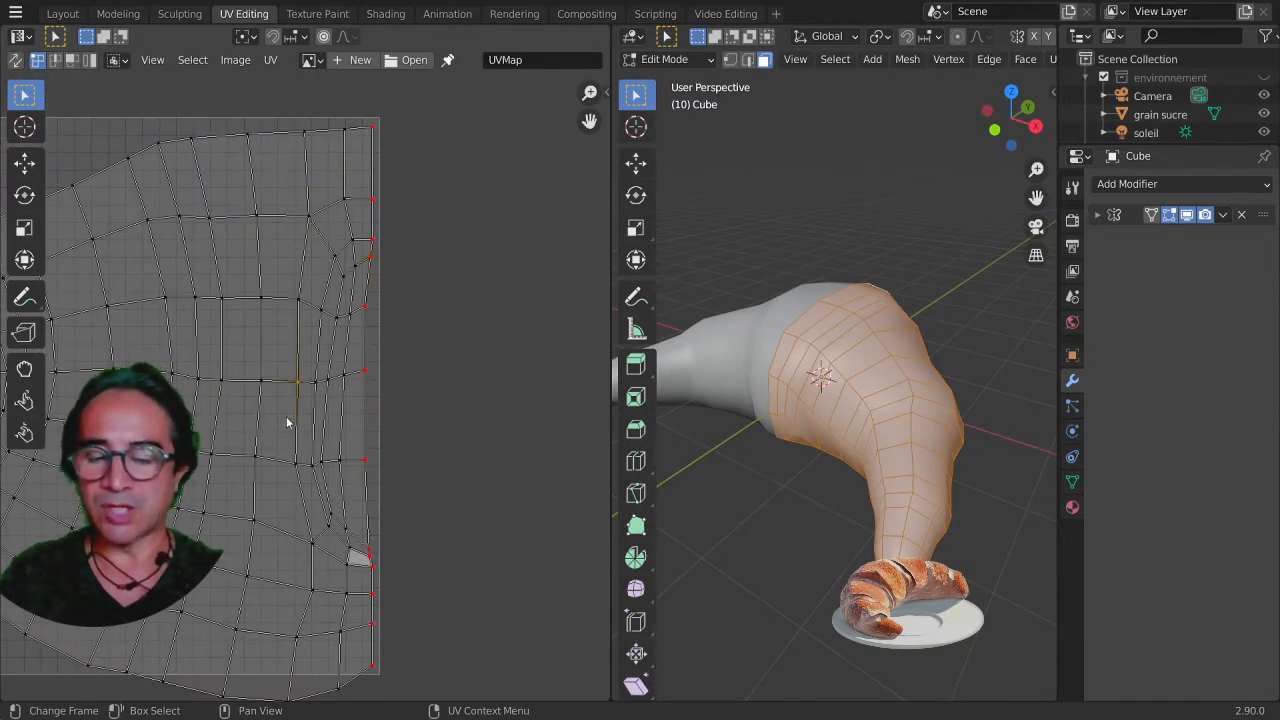
key(p)
key(g)
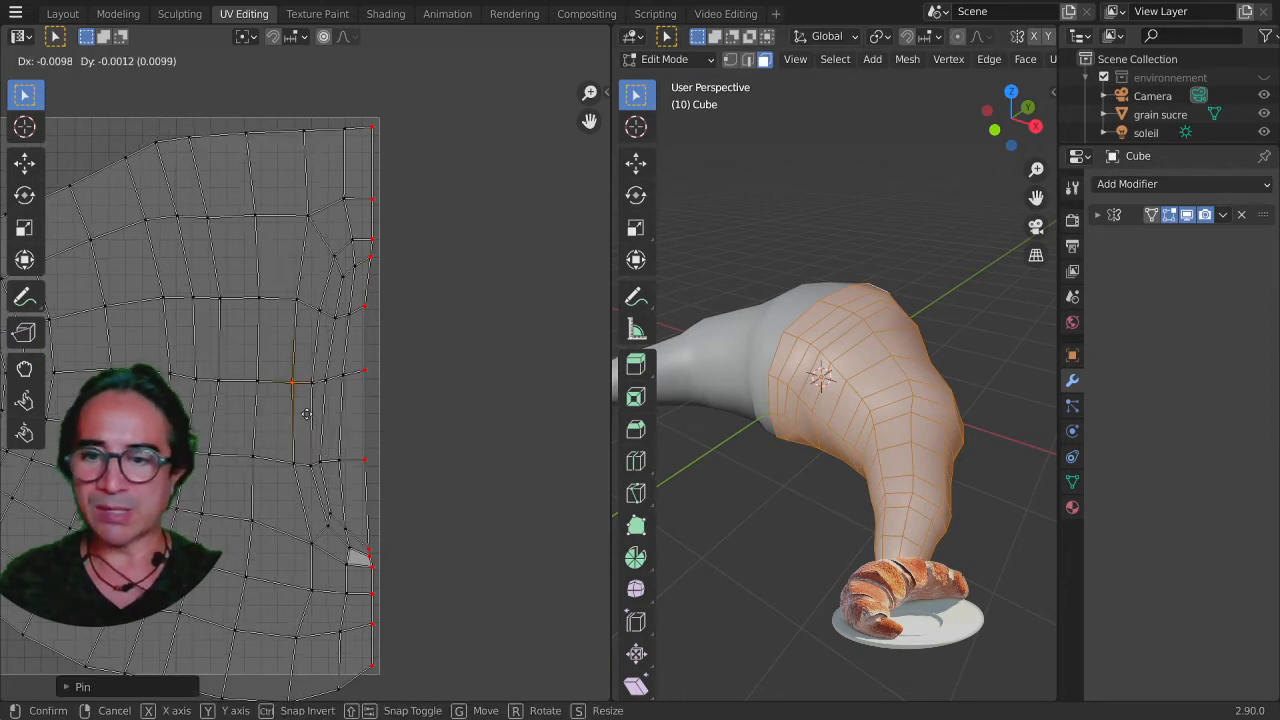
click(271, 422)
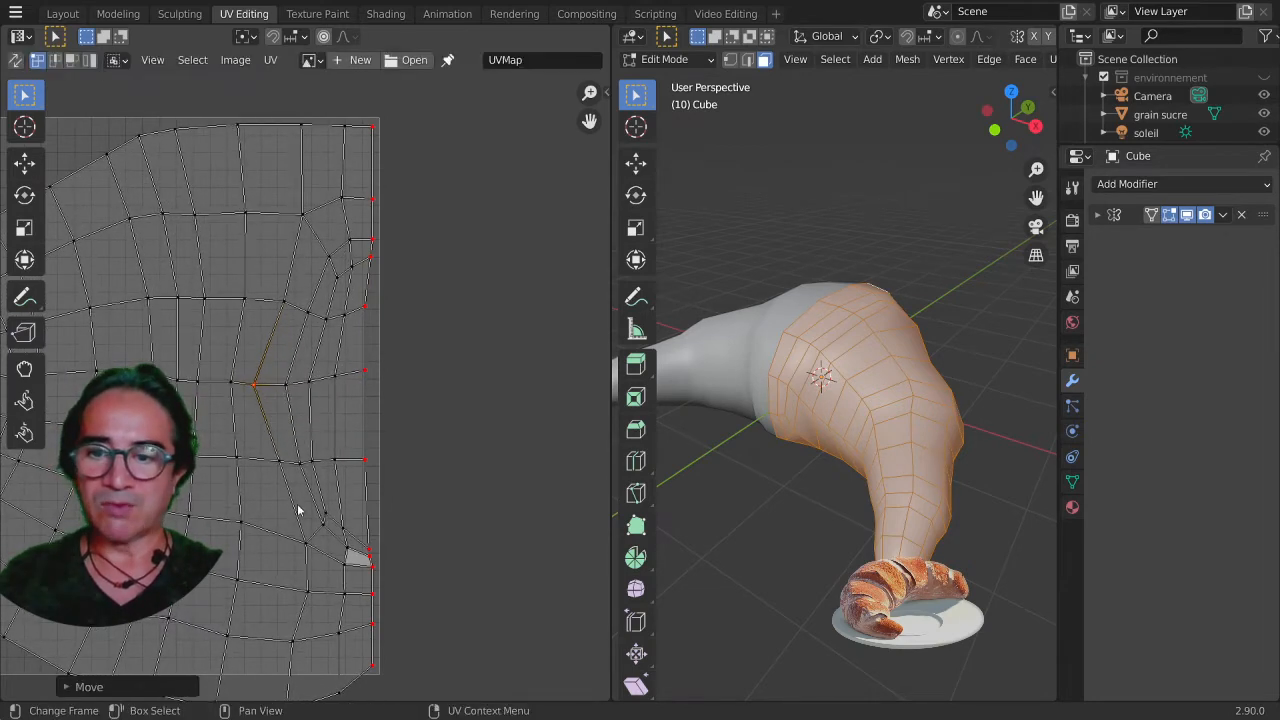
click(306, 546)
key(p)
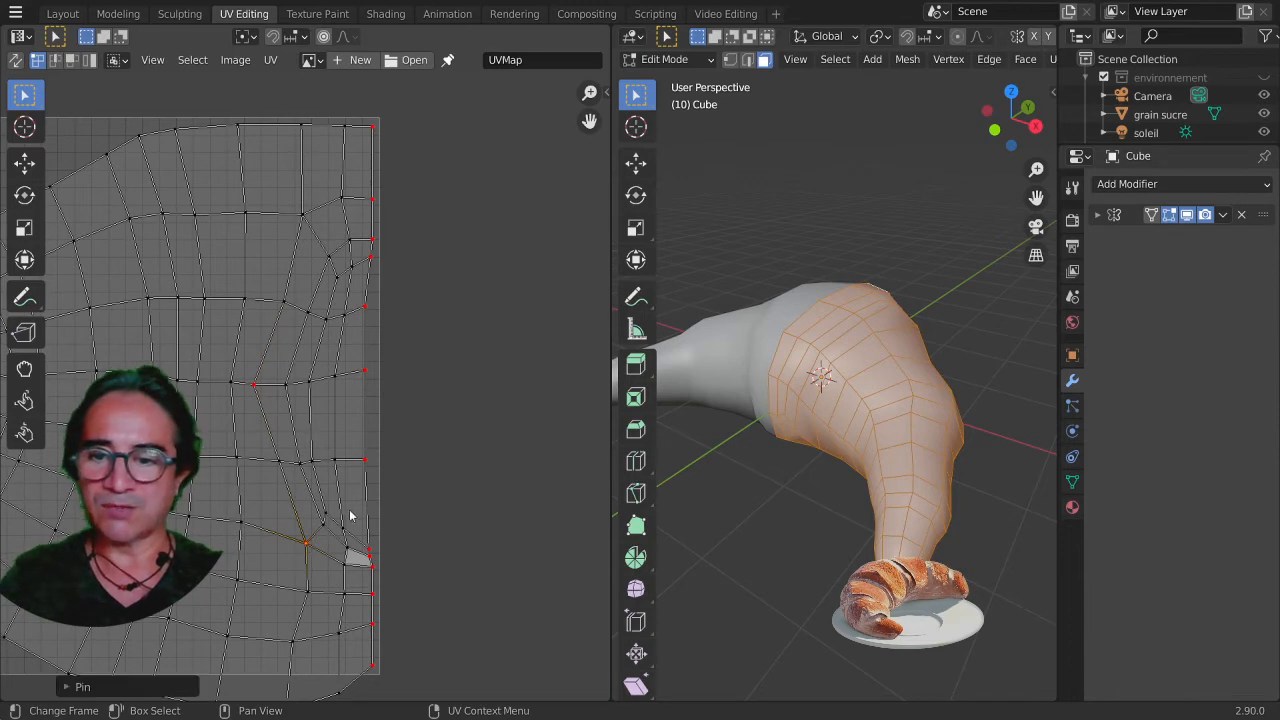
key(g)
click(317, 528)
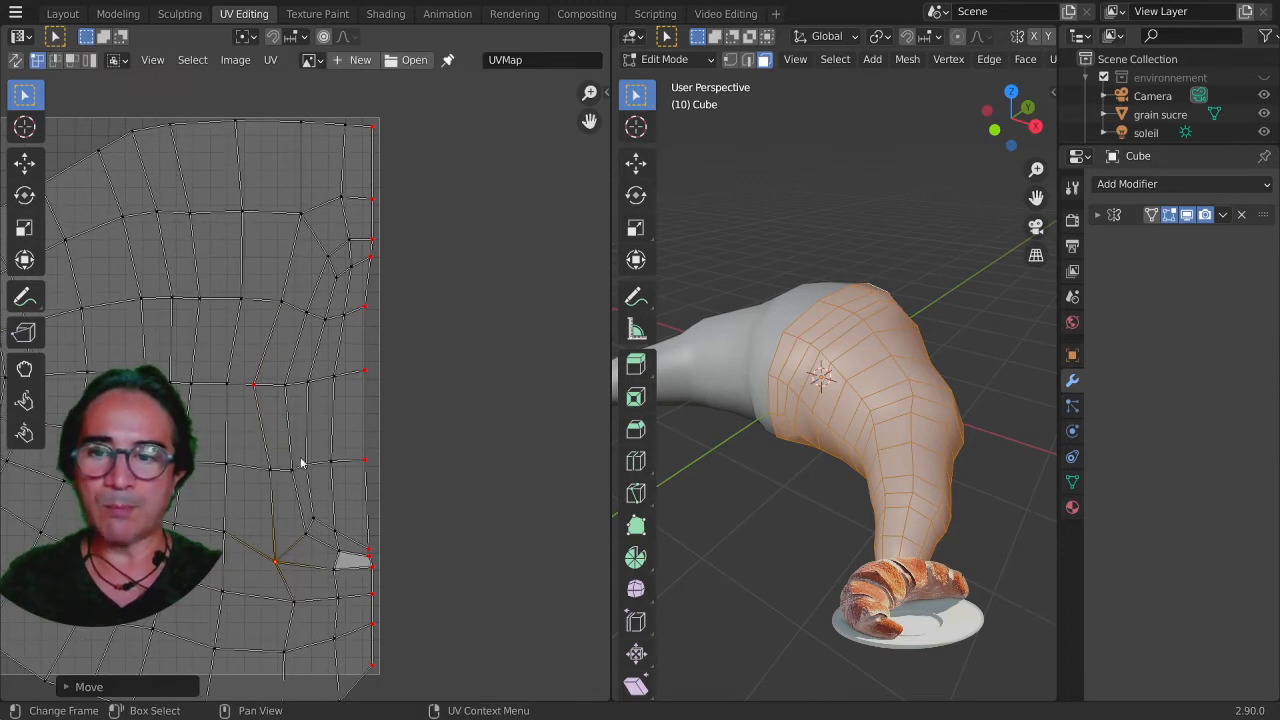
middle_drag(830, 280, 853, 265)
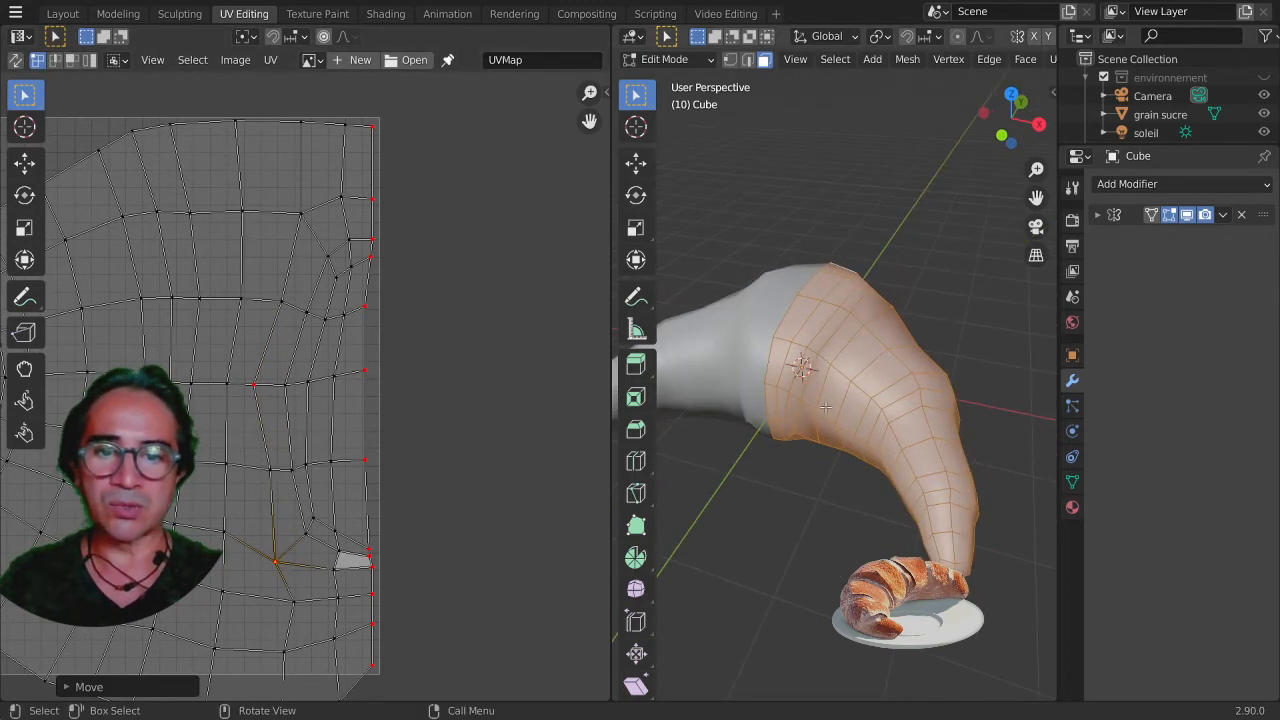
Pin the interior vertices directly below and above the pinned central one and pull them toward the croissant tip
click(272, 489)
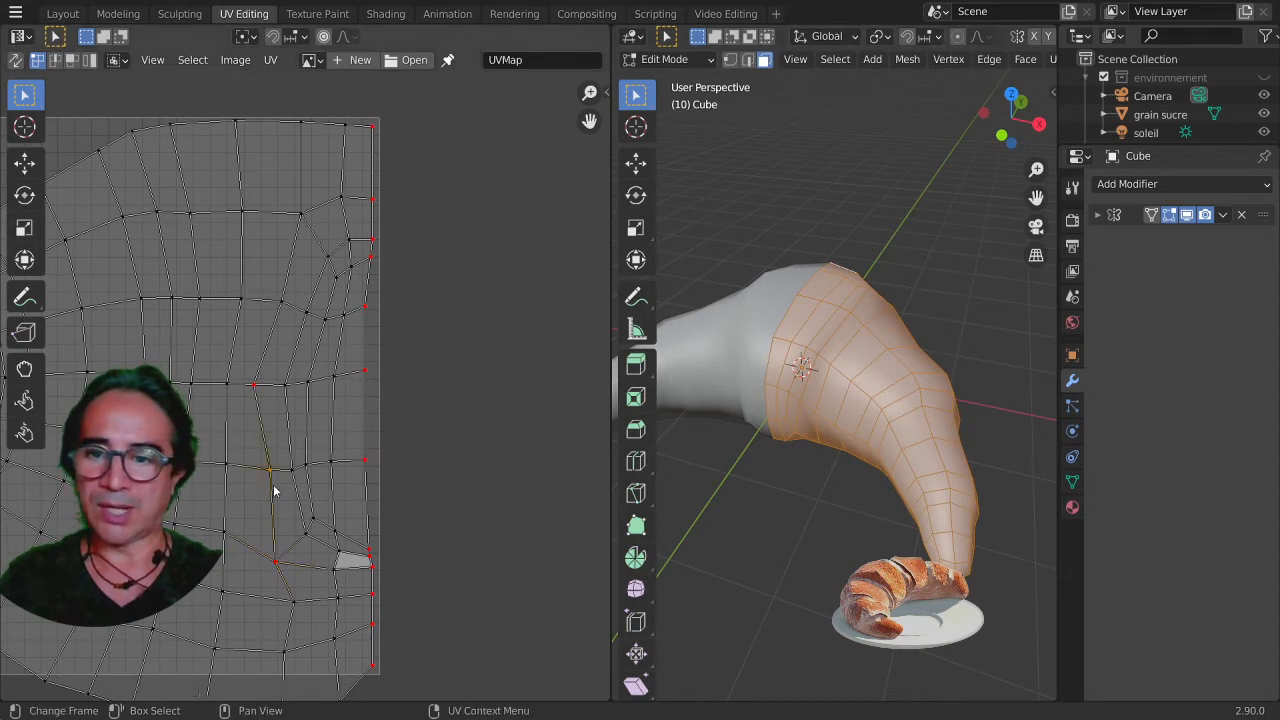
key(p)
key(g)
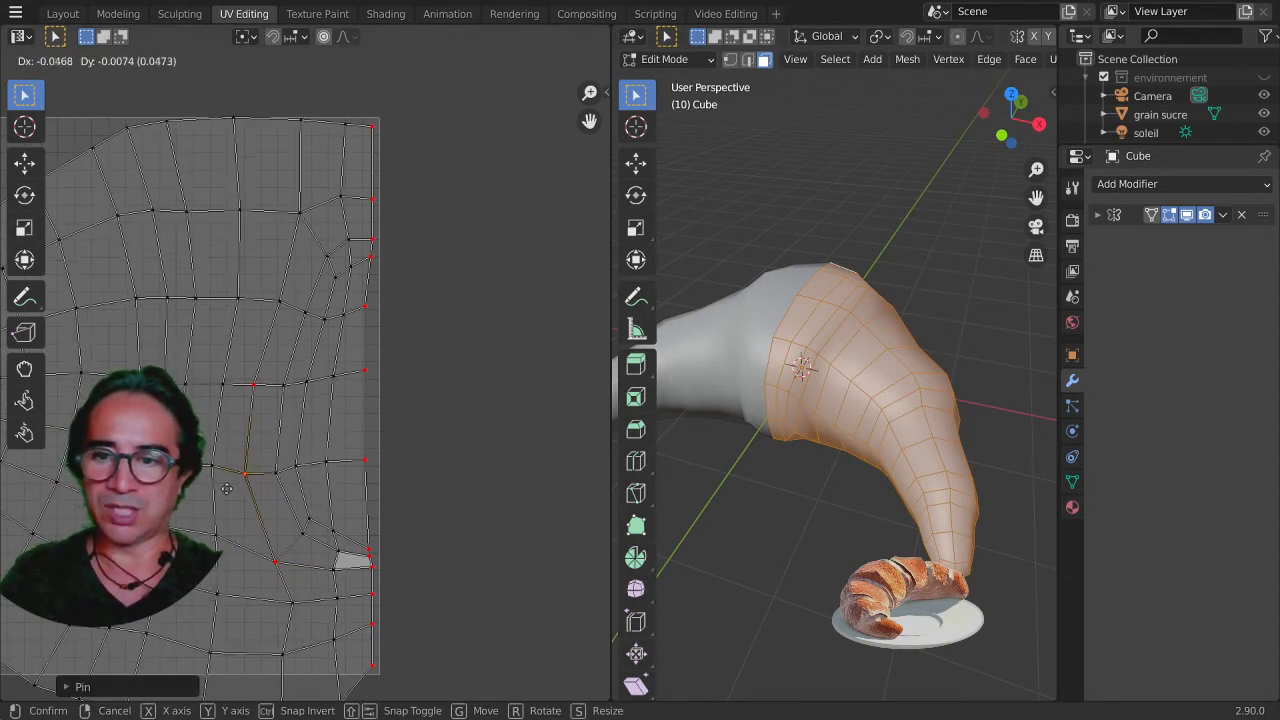
click(241, 360)
click(285, 310)
key(p)
key(g)
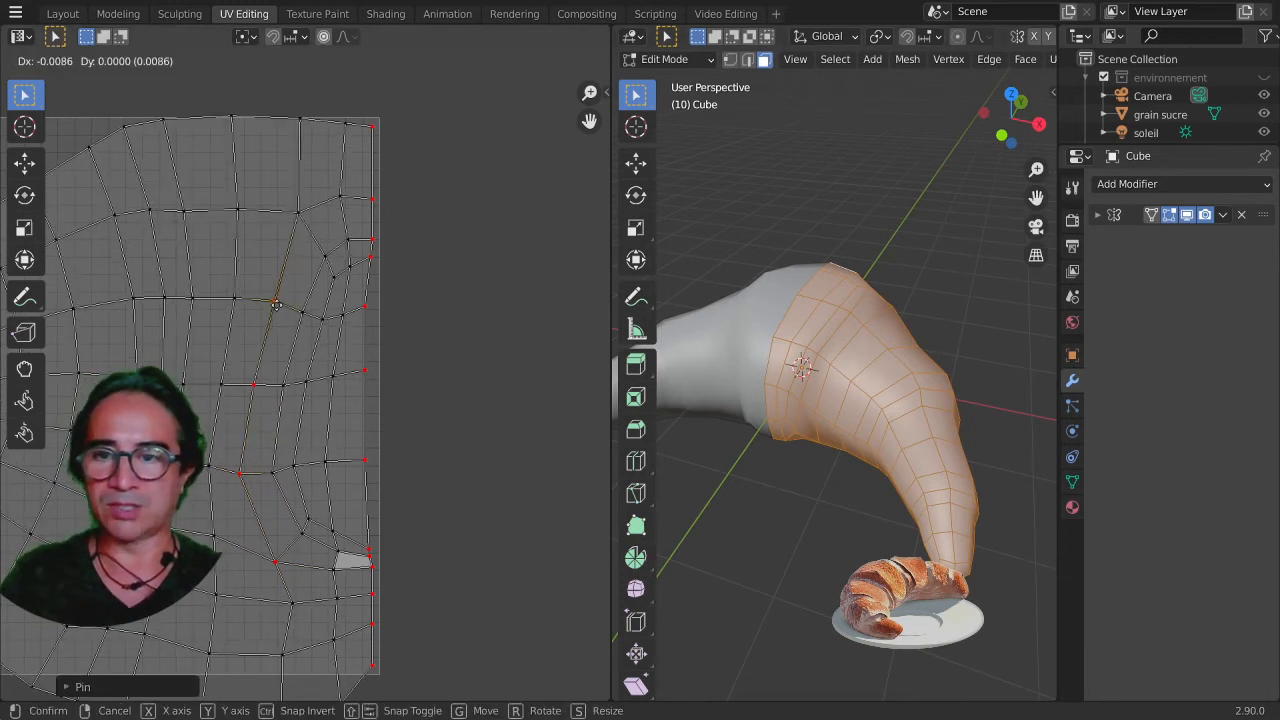
click(245, 297)
middle_drag(271, 337, 338, 334)
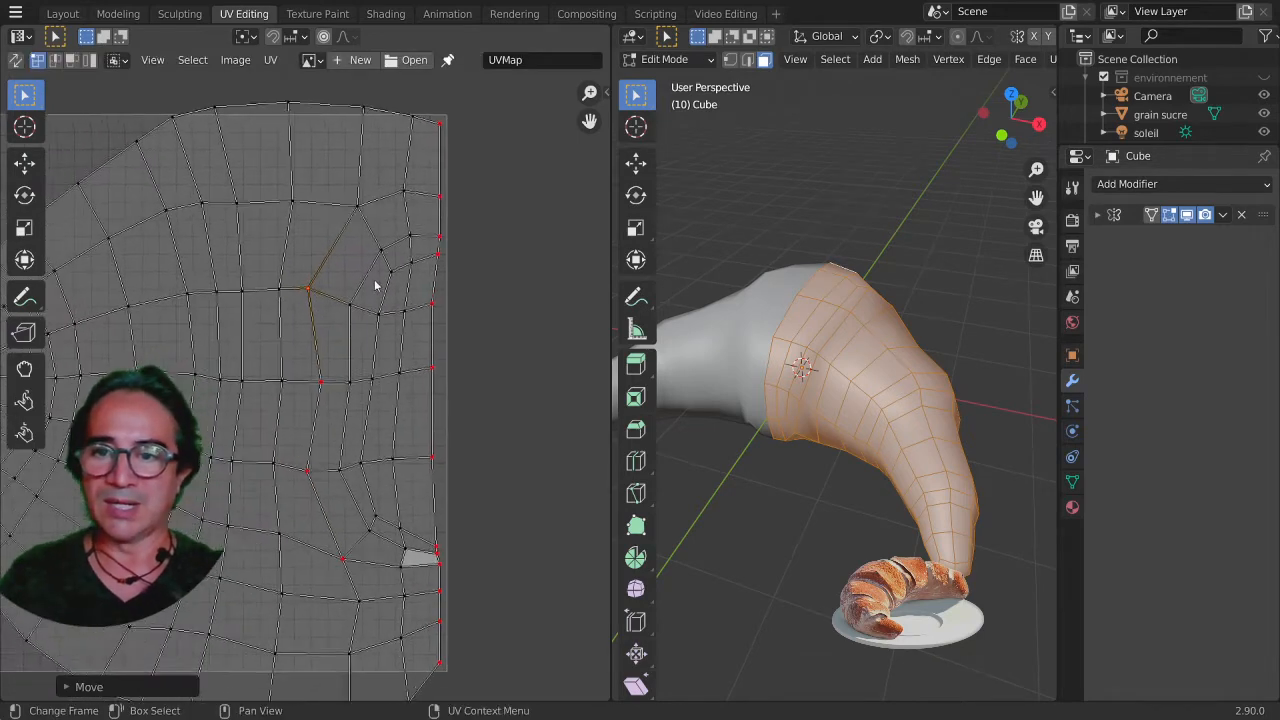
Move the central pinned vertex toward the croissant tip so the interior pinned column curves smoothly
scroll(352, 325, down, 1)
click(324, 388)
key(g)
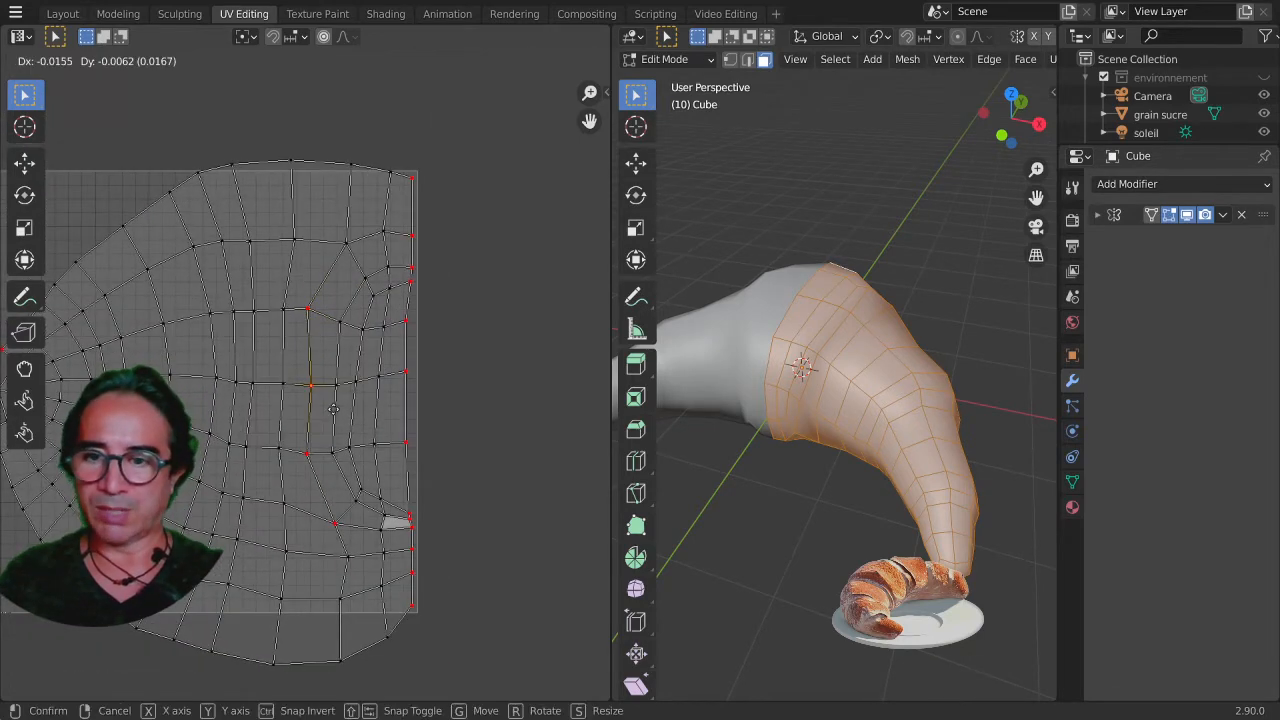
click(322, 414)
middle_drag(425, 285, 447, 243)
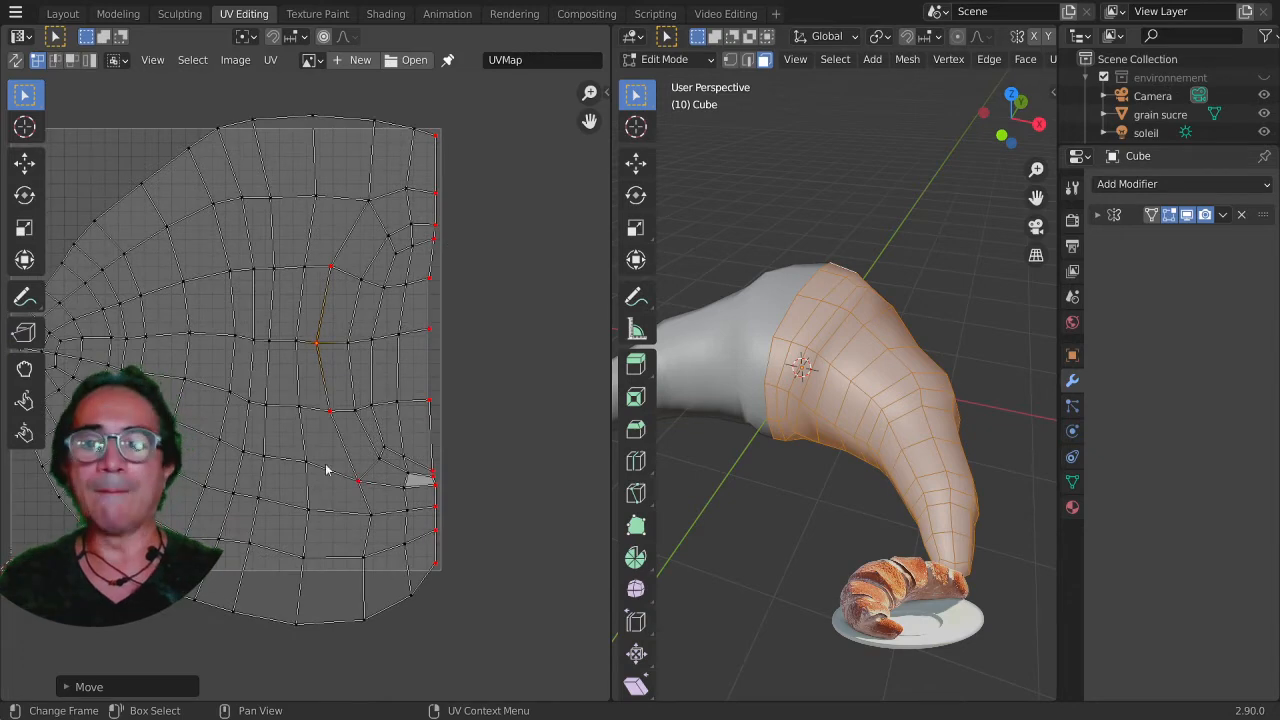
Space apart the two close pinned vertices at the strip's lower end to square up the small face beside them
scroll(440, 490, up, 2)
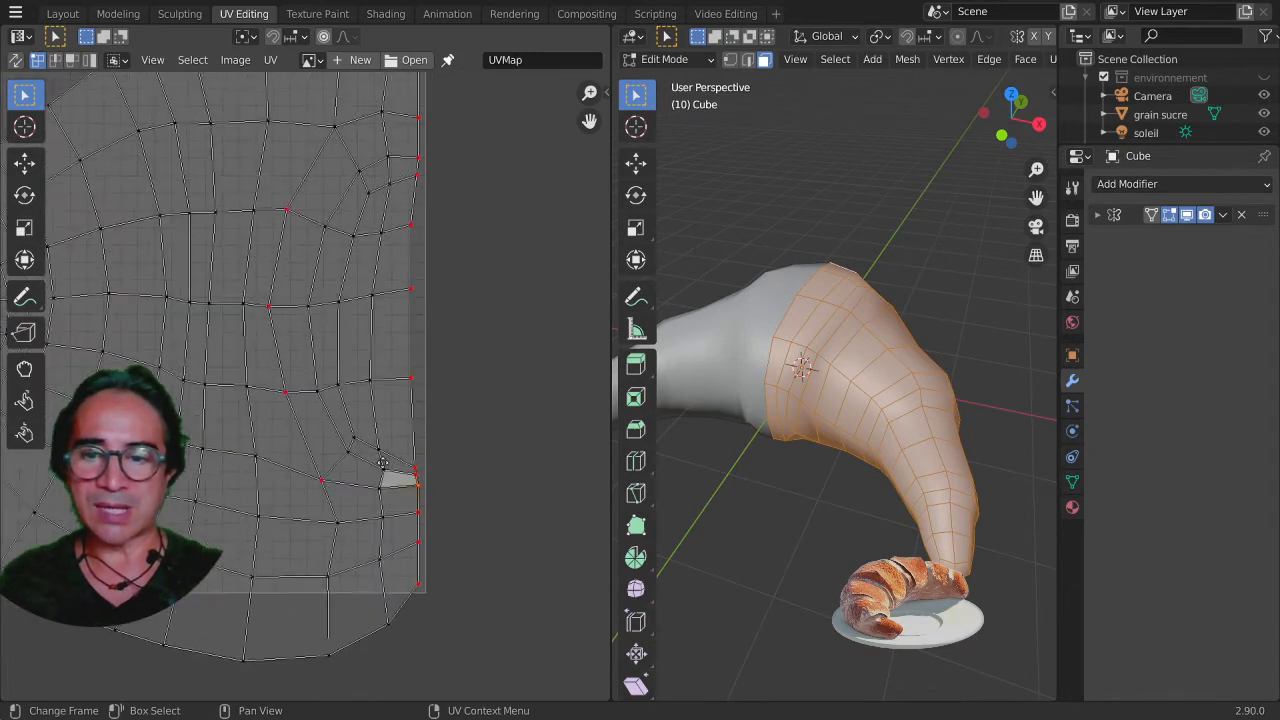
key(g)
click(447, 484)
click(413, 467)
key(g)
click(411, 466)
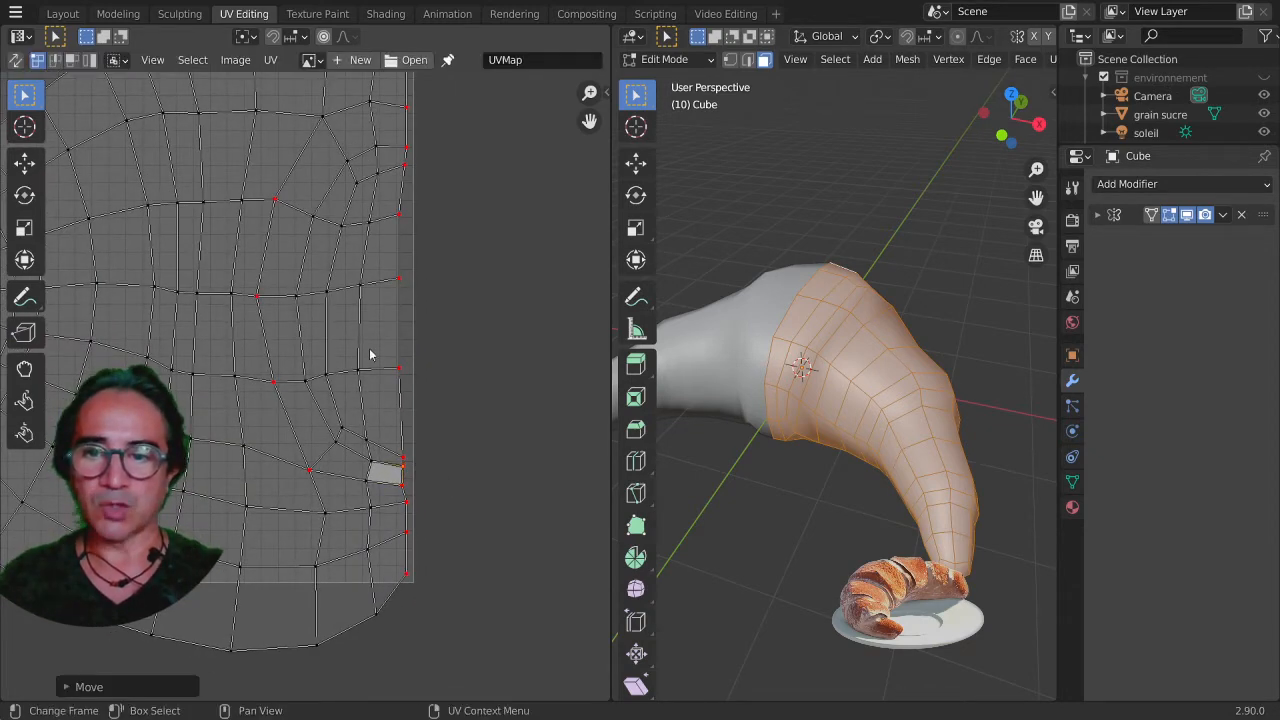
scroll(428, 293, down, 1)
scroll(428, 297, down, 1)
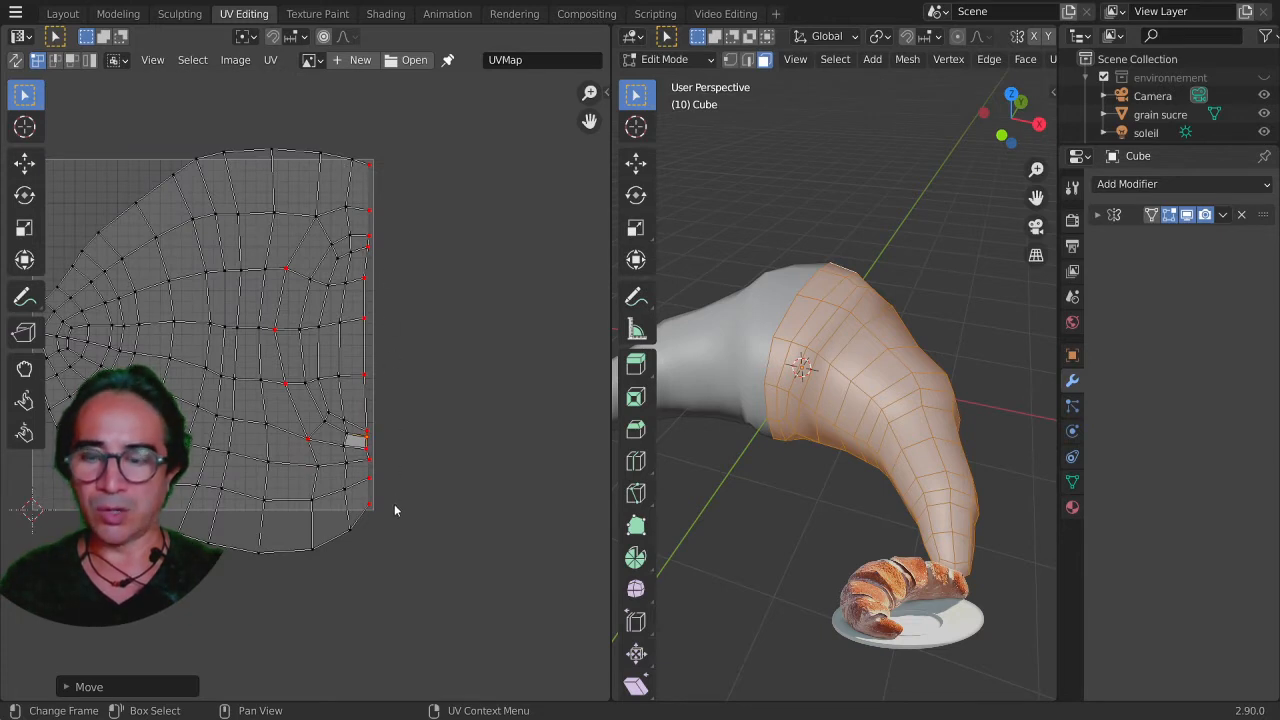
Select the mirror-plane border loop, flatten it along X by scaling, and align its UVs into a straight vertical line
alt+click(368, 263)
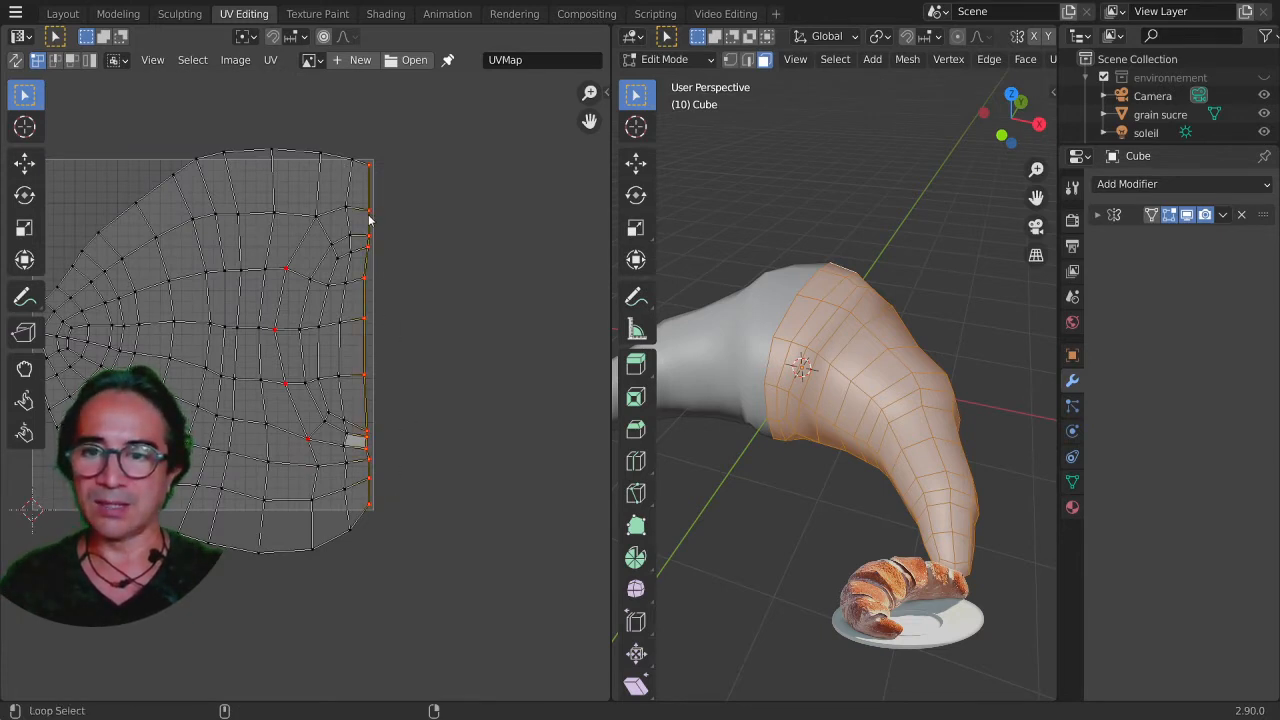
key(s)
key(x)
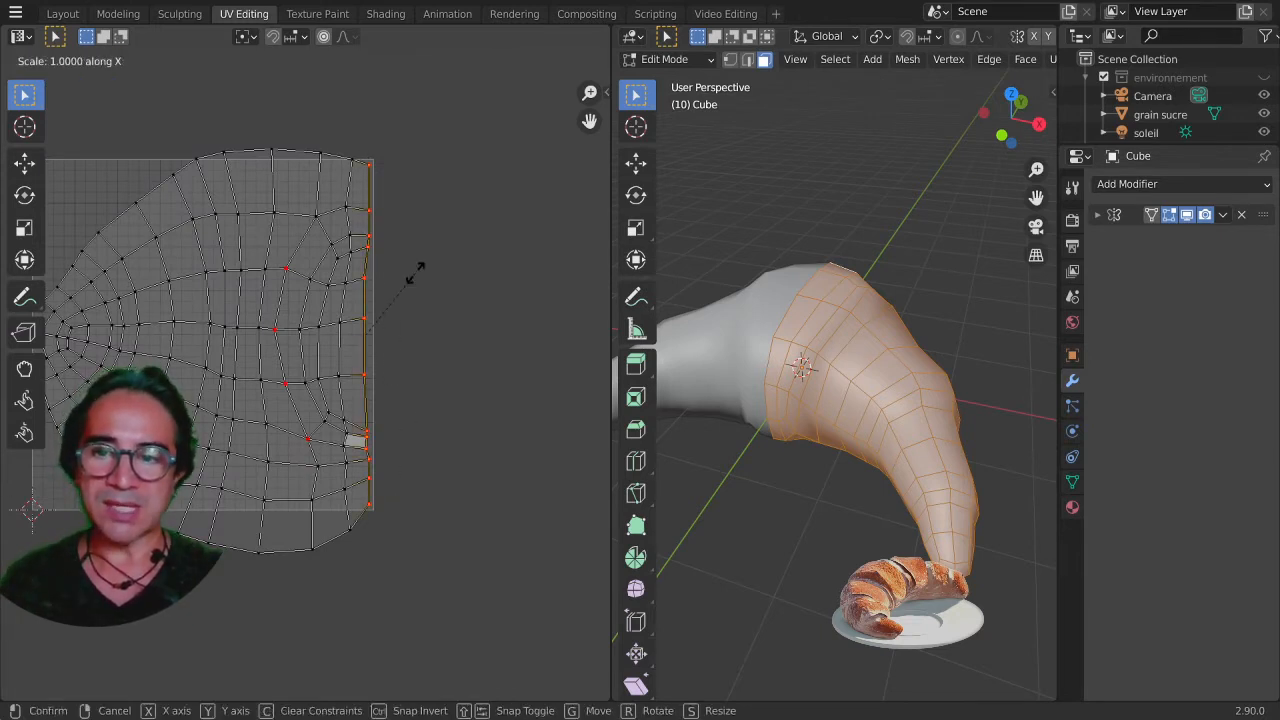
click(415, 272)
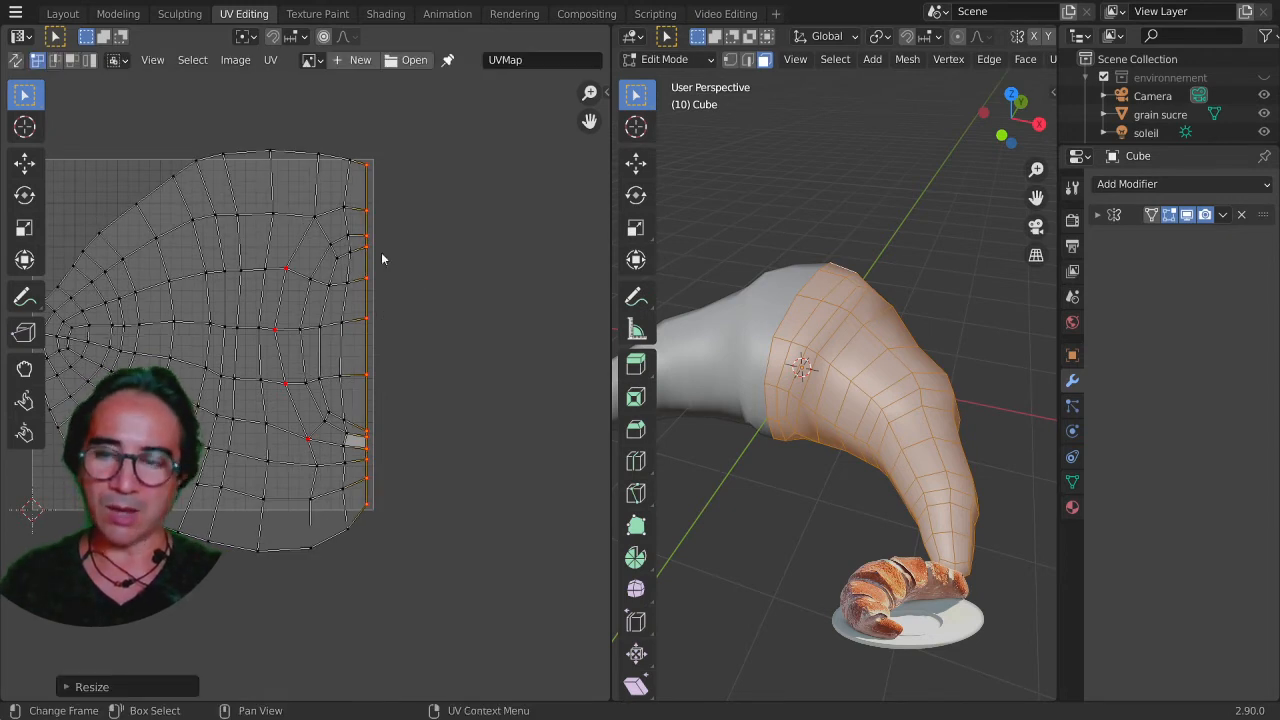
click(270, 60)
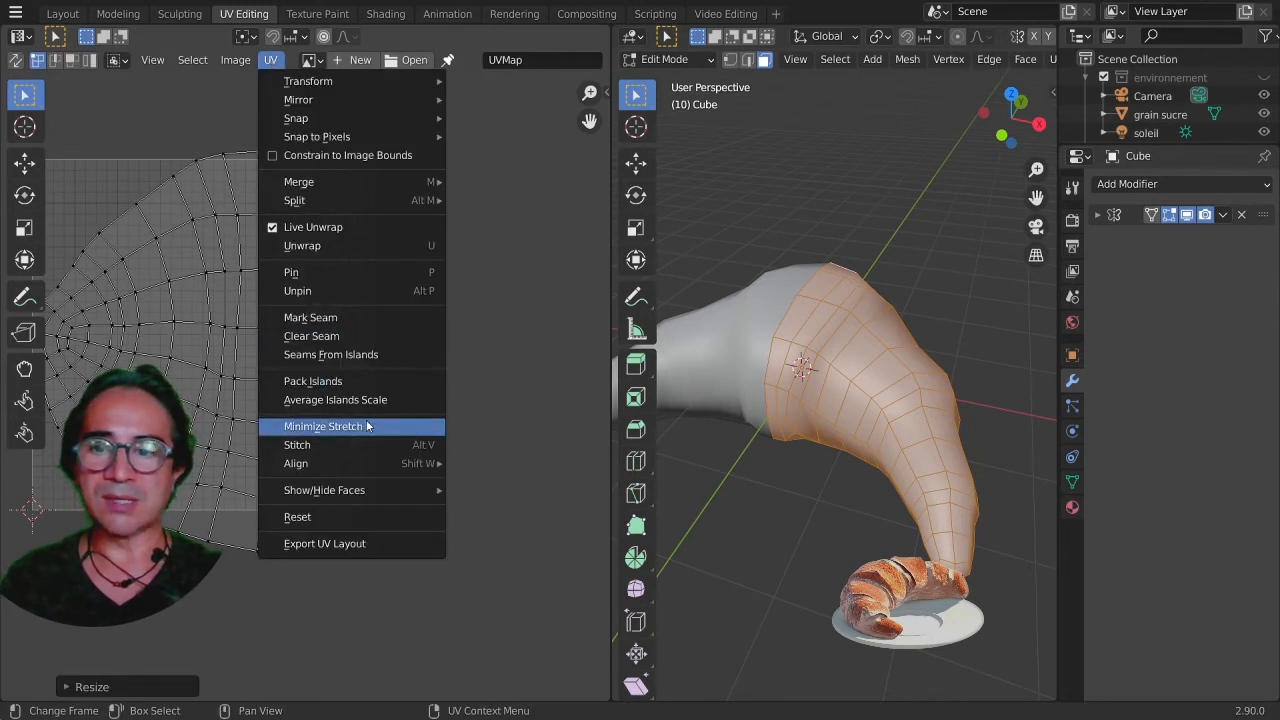
mouse_move(313, 463)
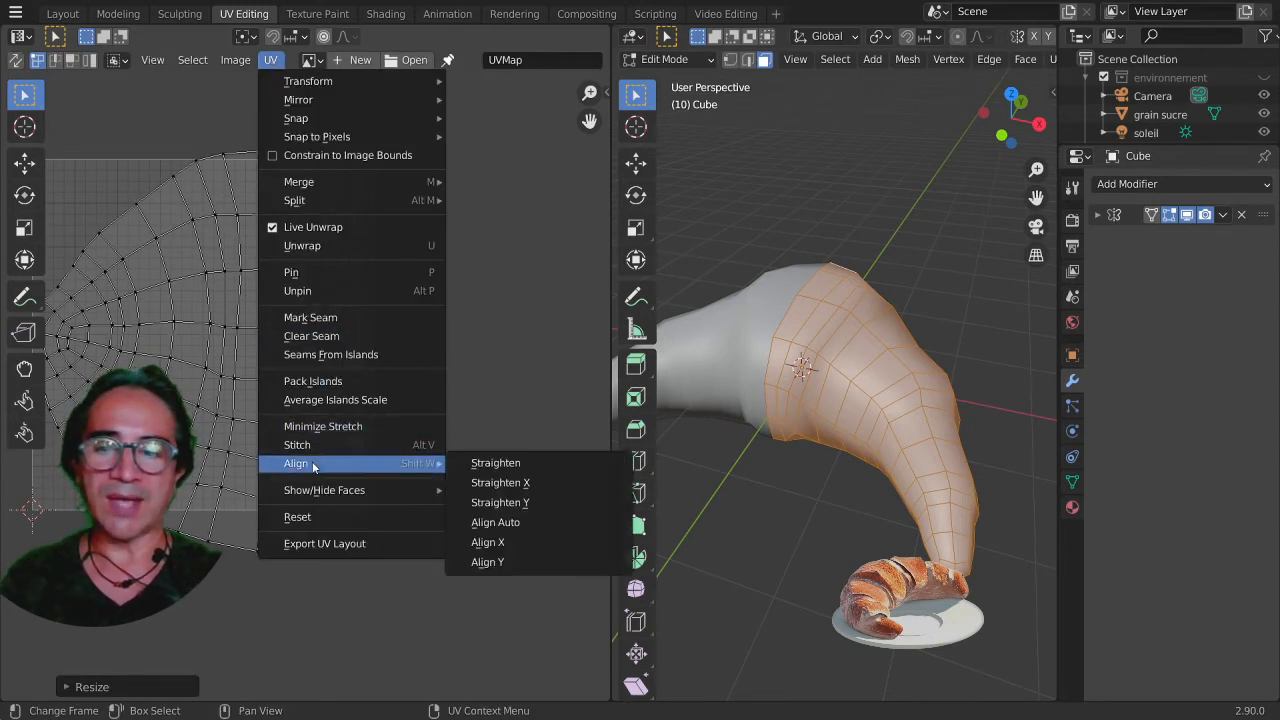
click(520, 561)
middle_drag(245, 250, 295, 242)
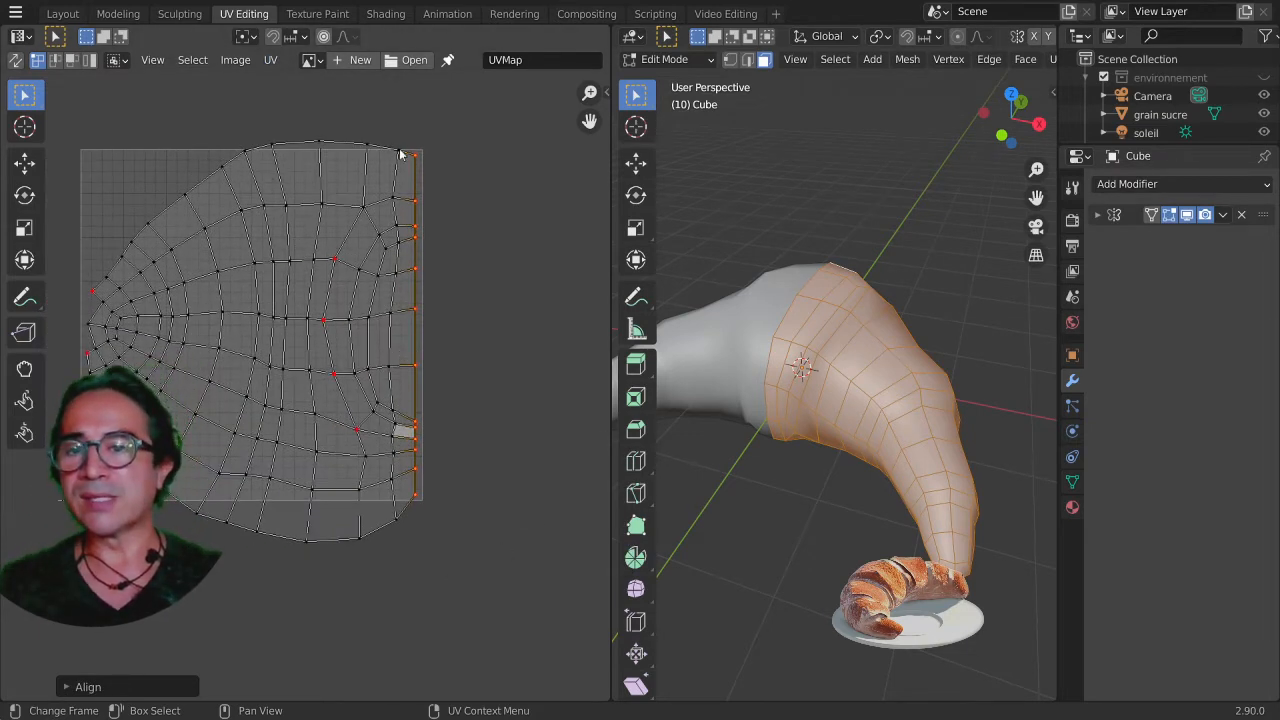
Pin the three vertices on the upper UV edge, move them down inside the UV square and rotate them slightly to follow its border
click(345, 145)
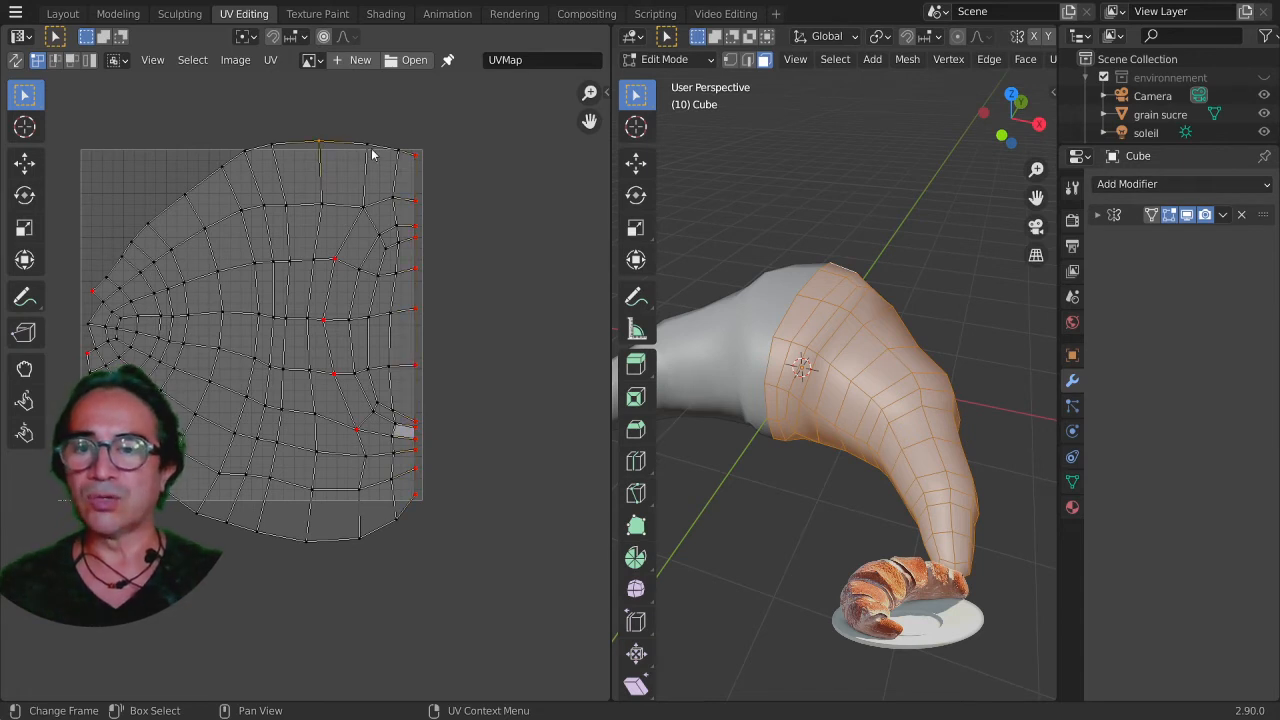
shift+click(273, 148)
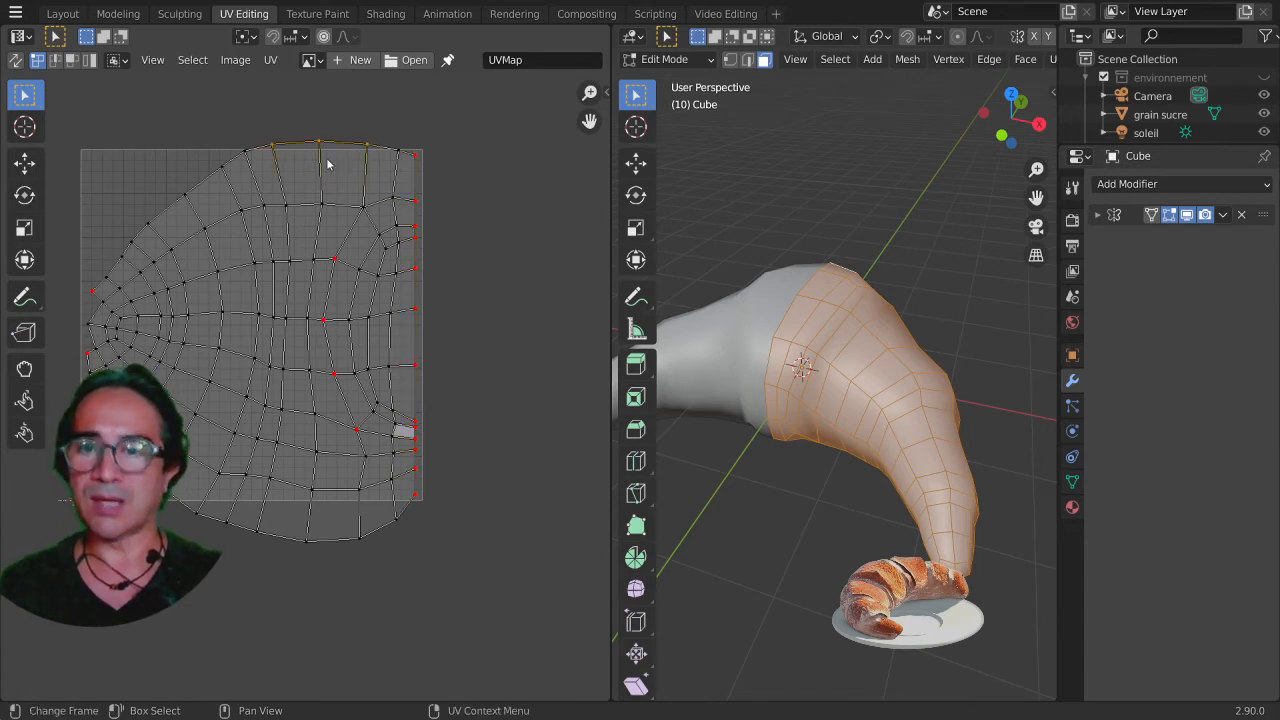
key(p)
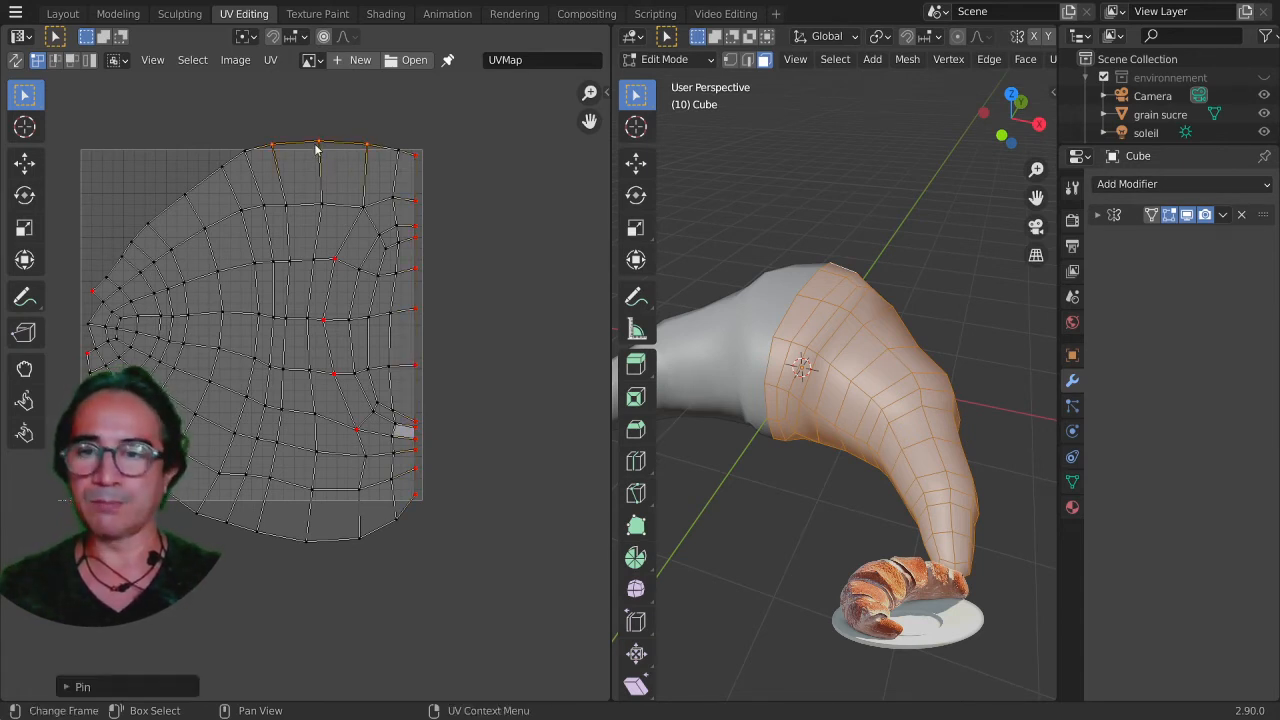
key(g)
click(367, 178)
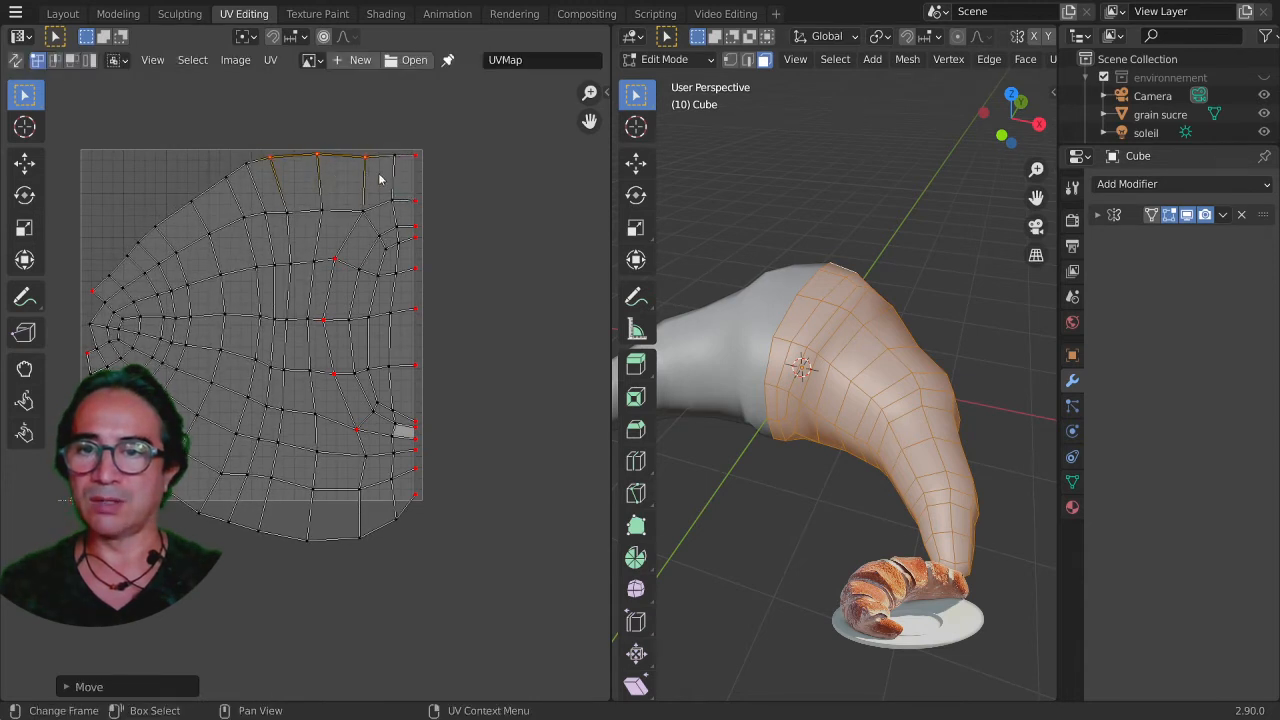
key(r)
click(375, 213)
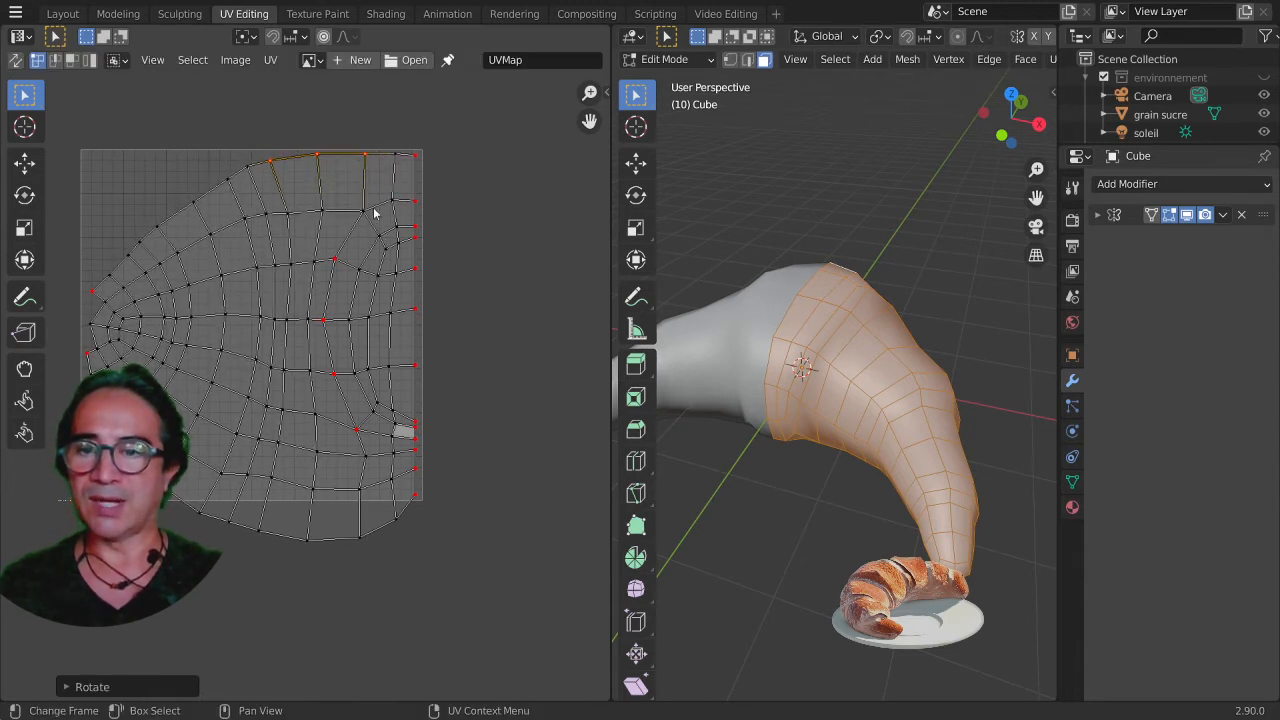
Pin the three vertices on the lower UV edge and move them up inside the UV square
shift+click(345, 546)
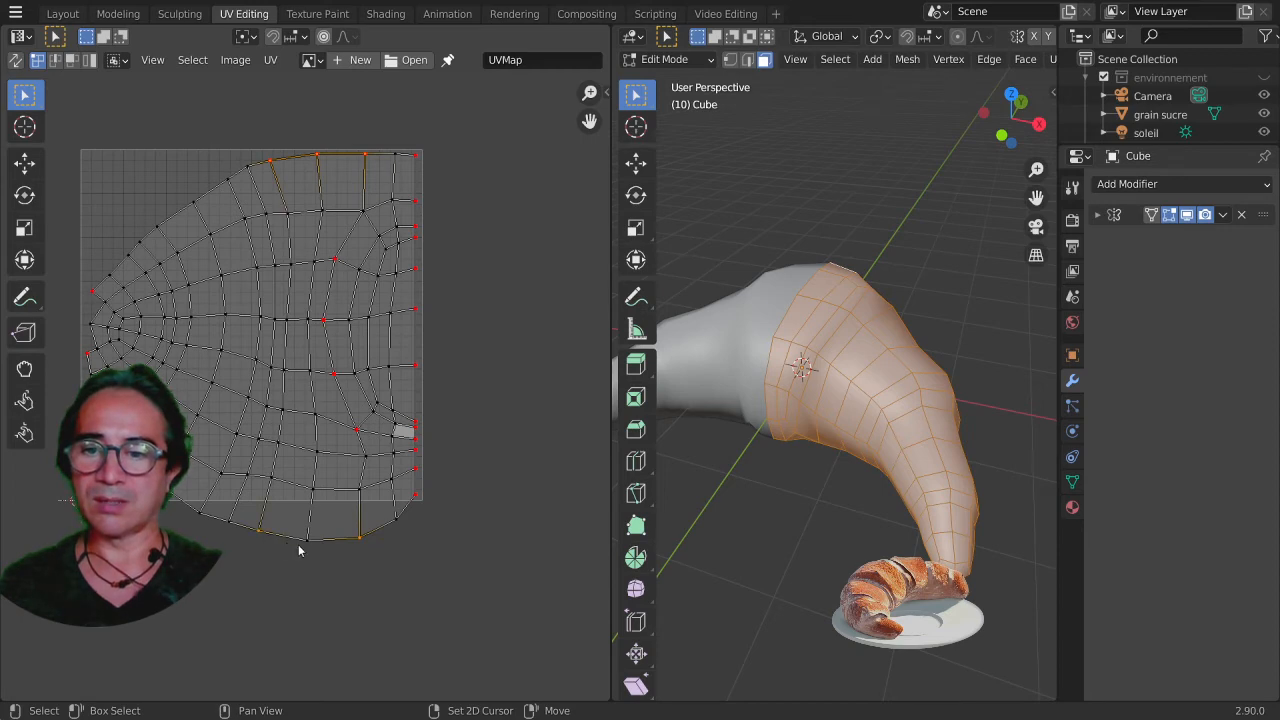
key(p)
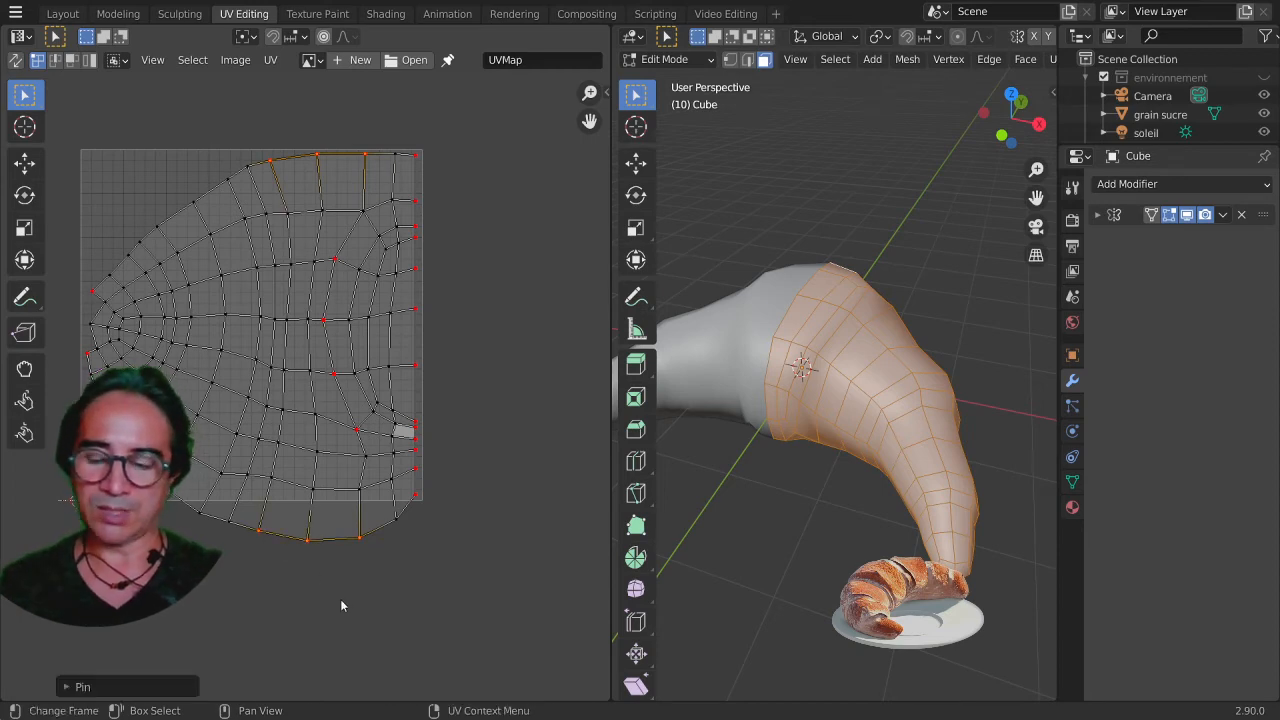
key(g)
click(361, 561)
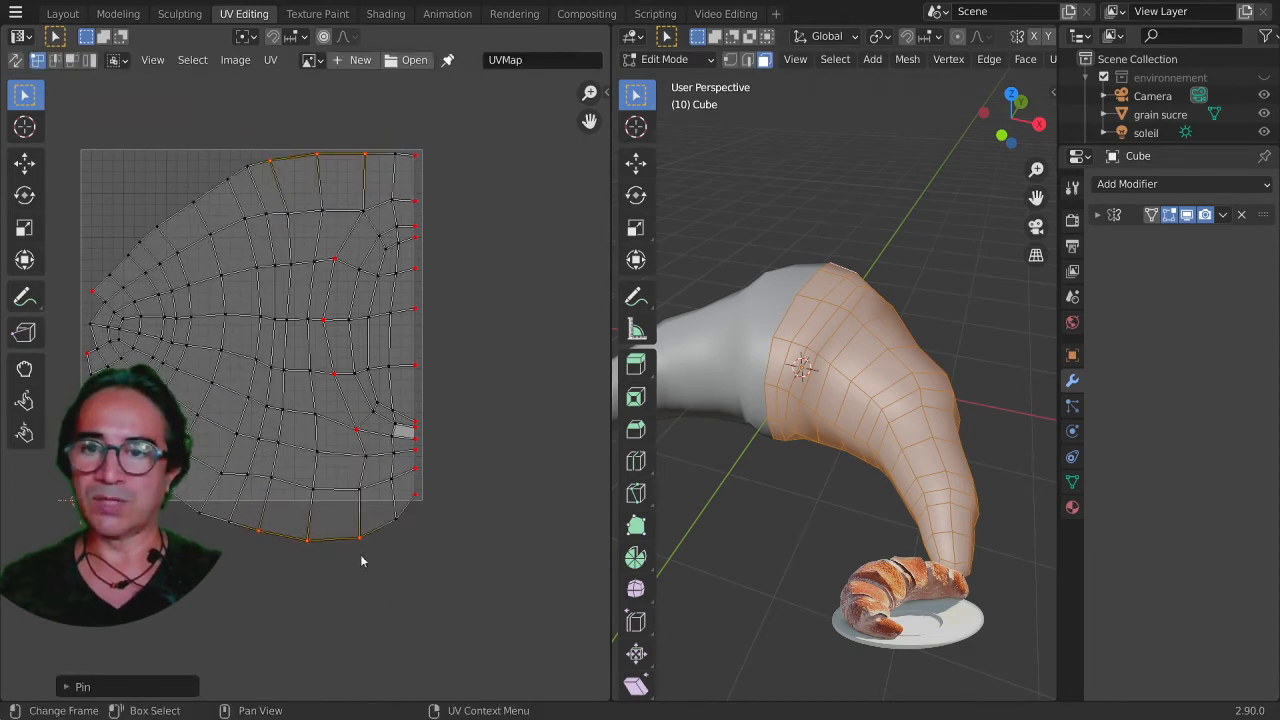
click(313, 556)
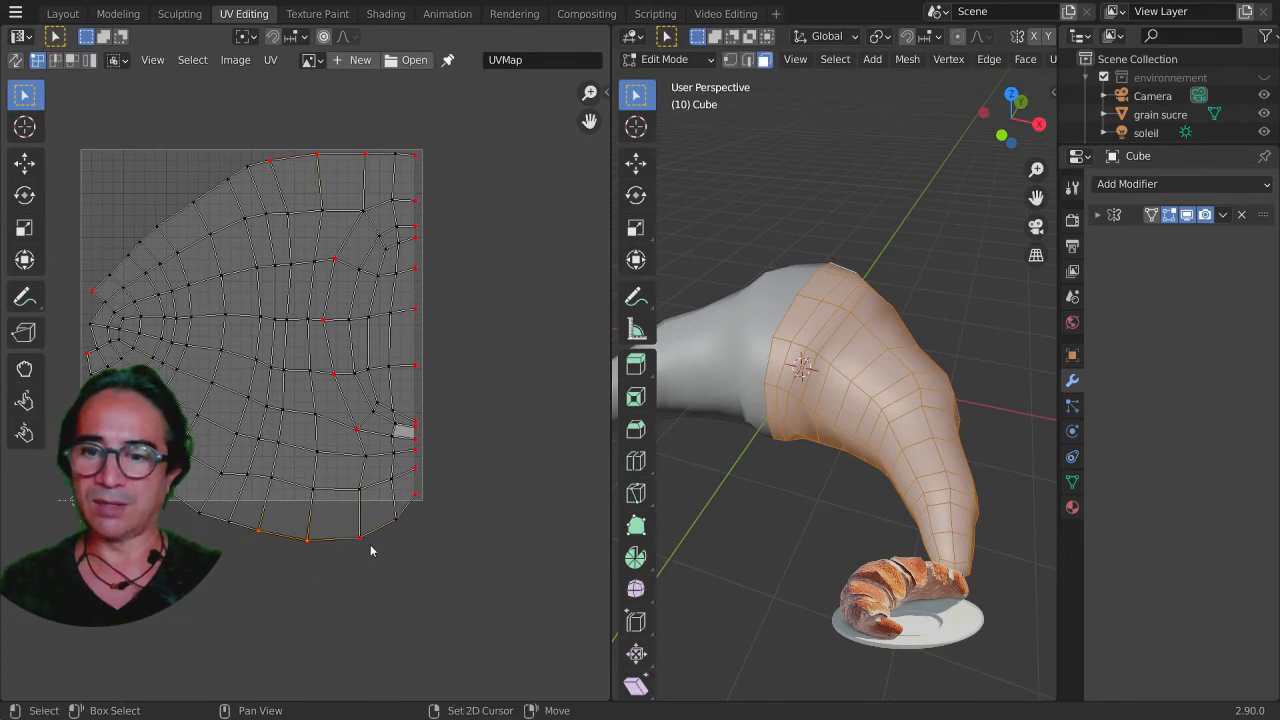
key(g)
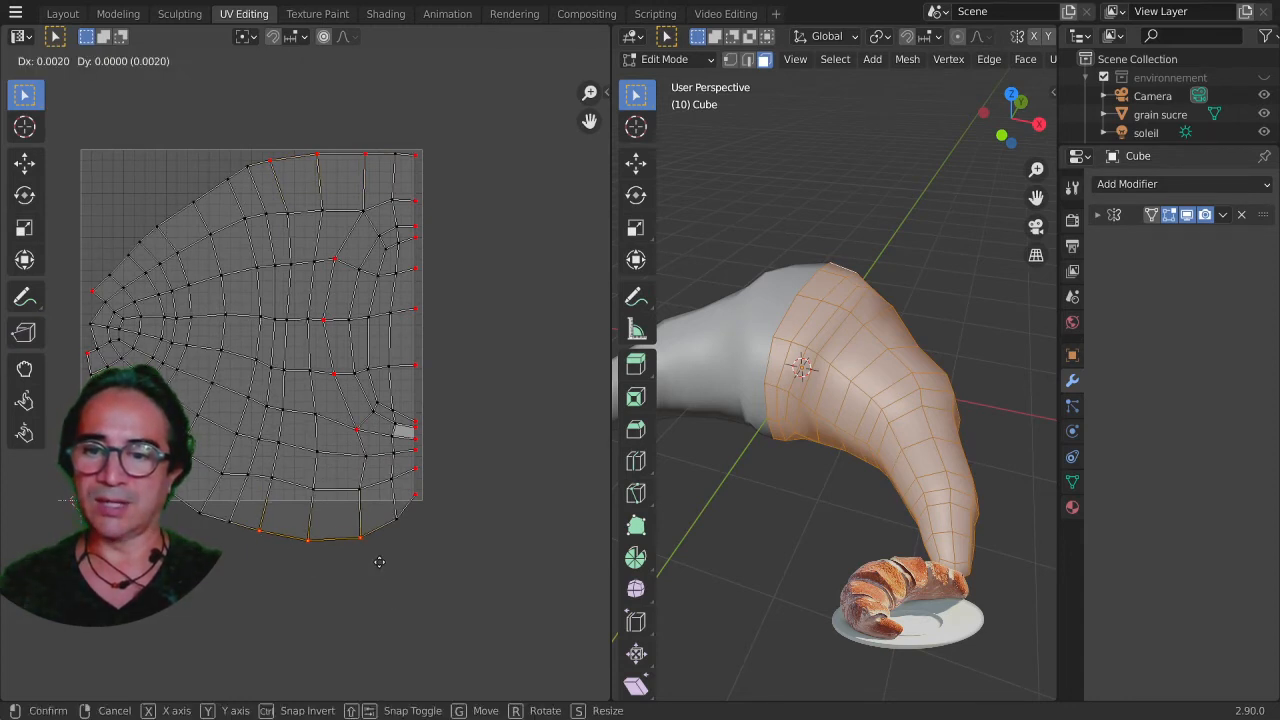
click(375, 519)
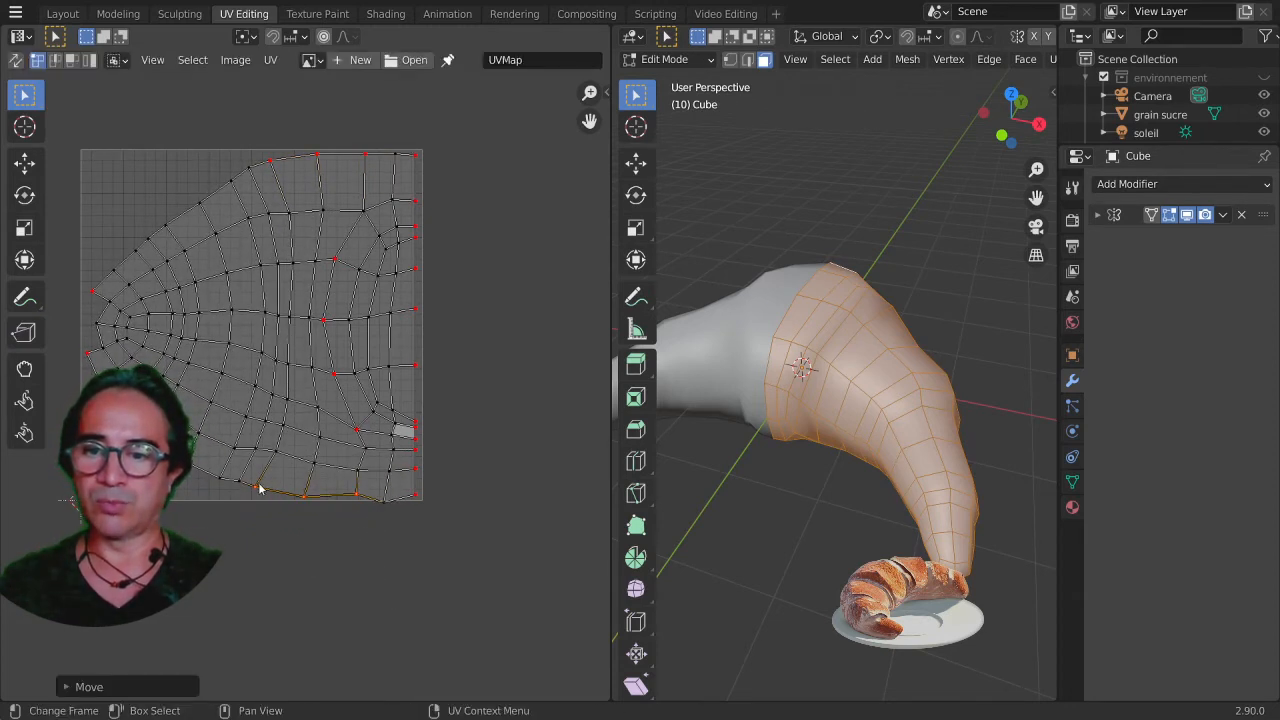
Even out the pinned lower-edge vertices, then pin the one protruding below the UV square and align it with its neighbours
click(260, 495)
key(g)
click(273, 503)
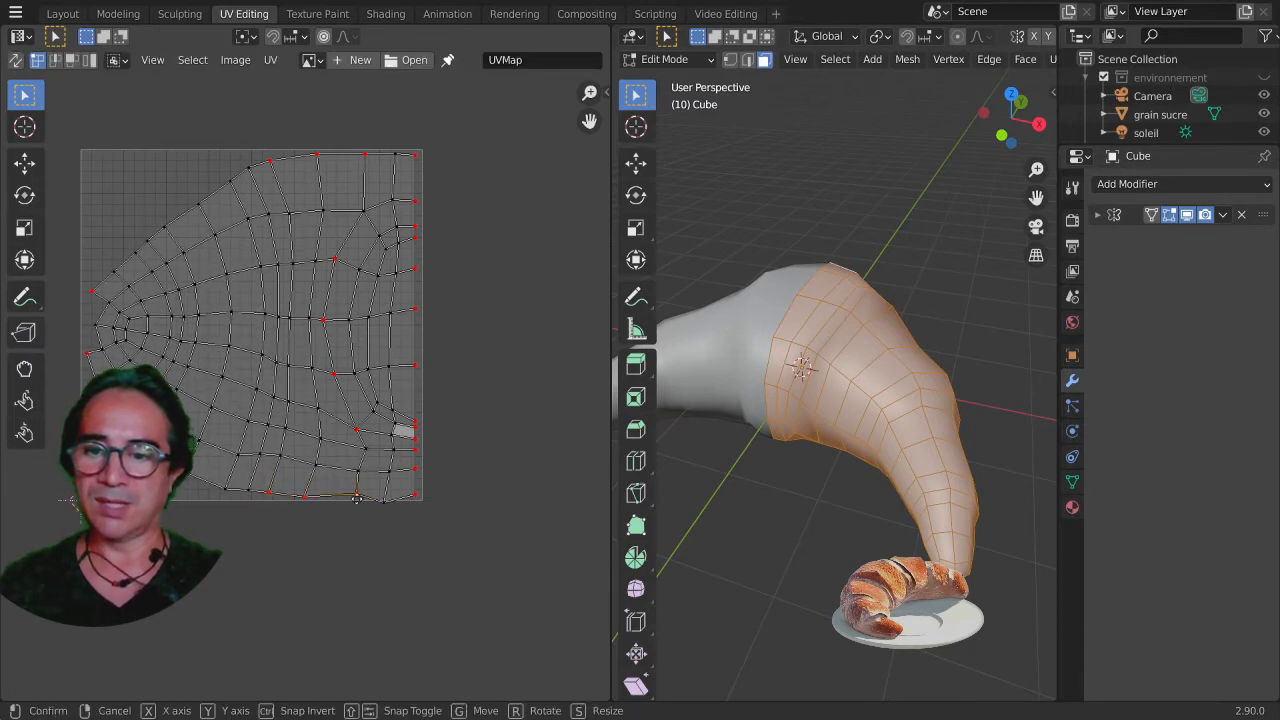
scroll(346, 505, up, 3)
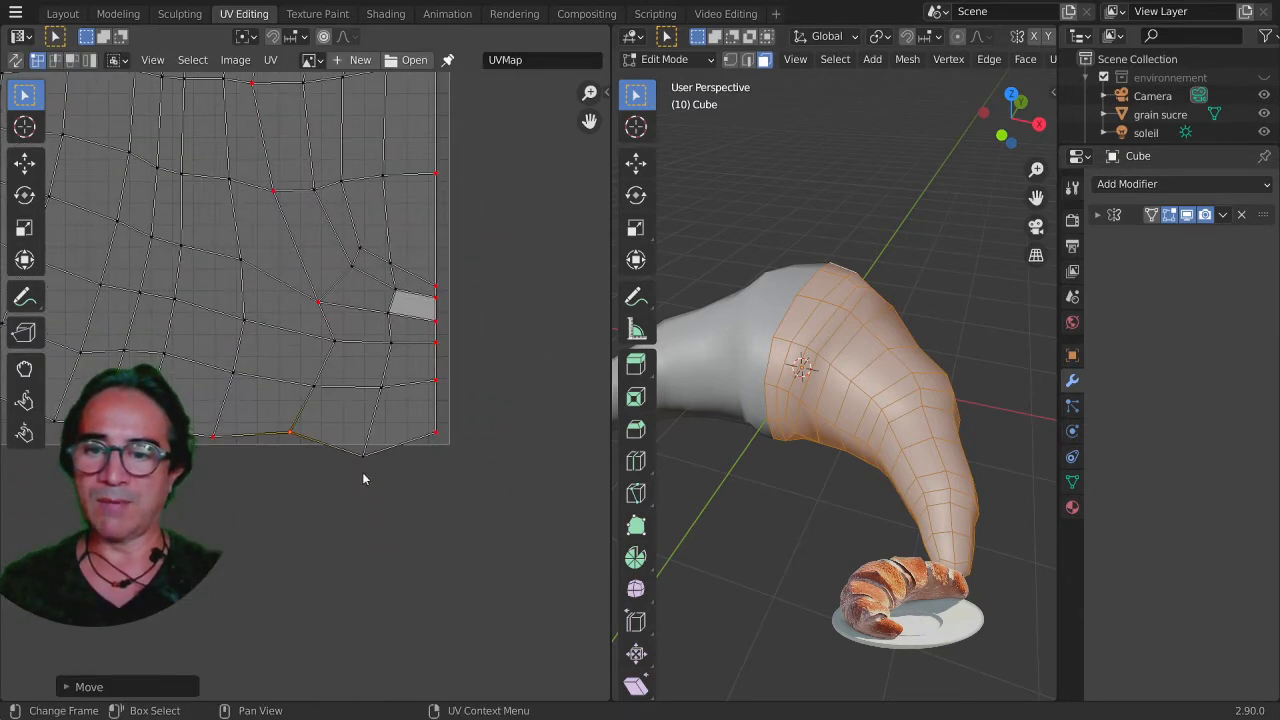
click(359, 462)
key(p)
key(g)
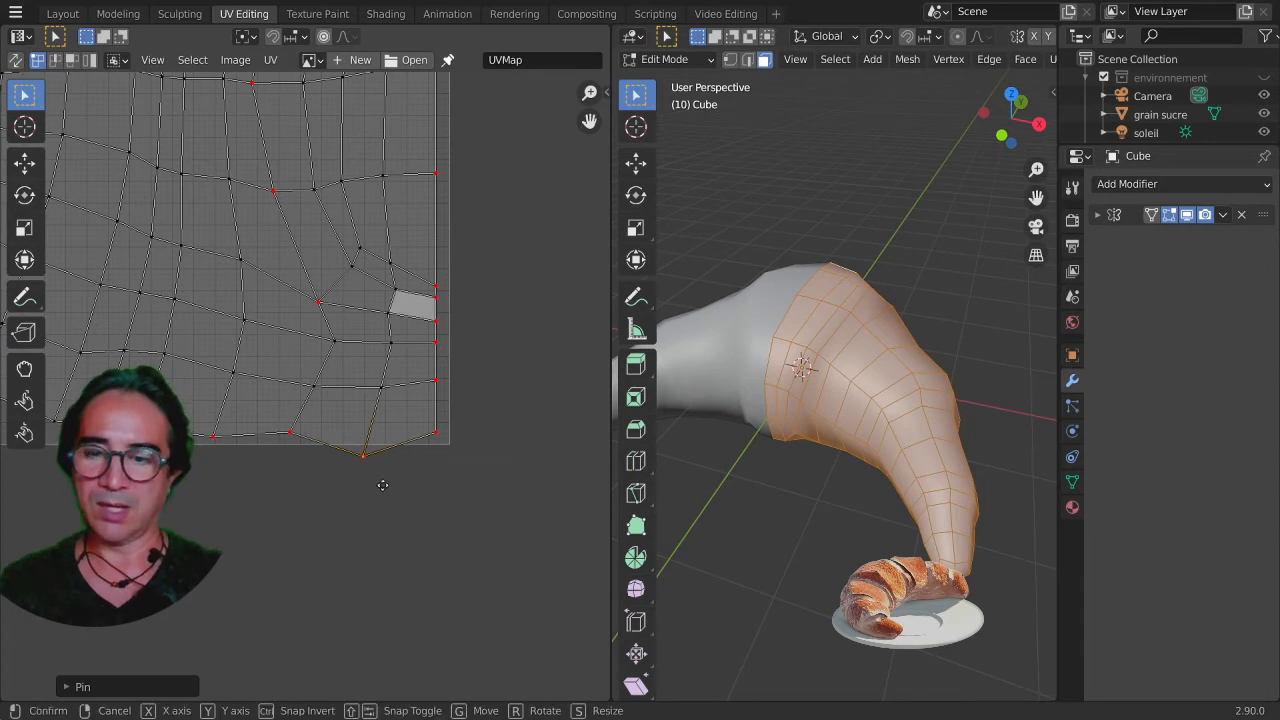
click(296, 446)
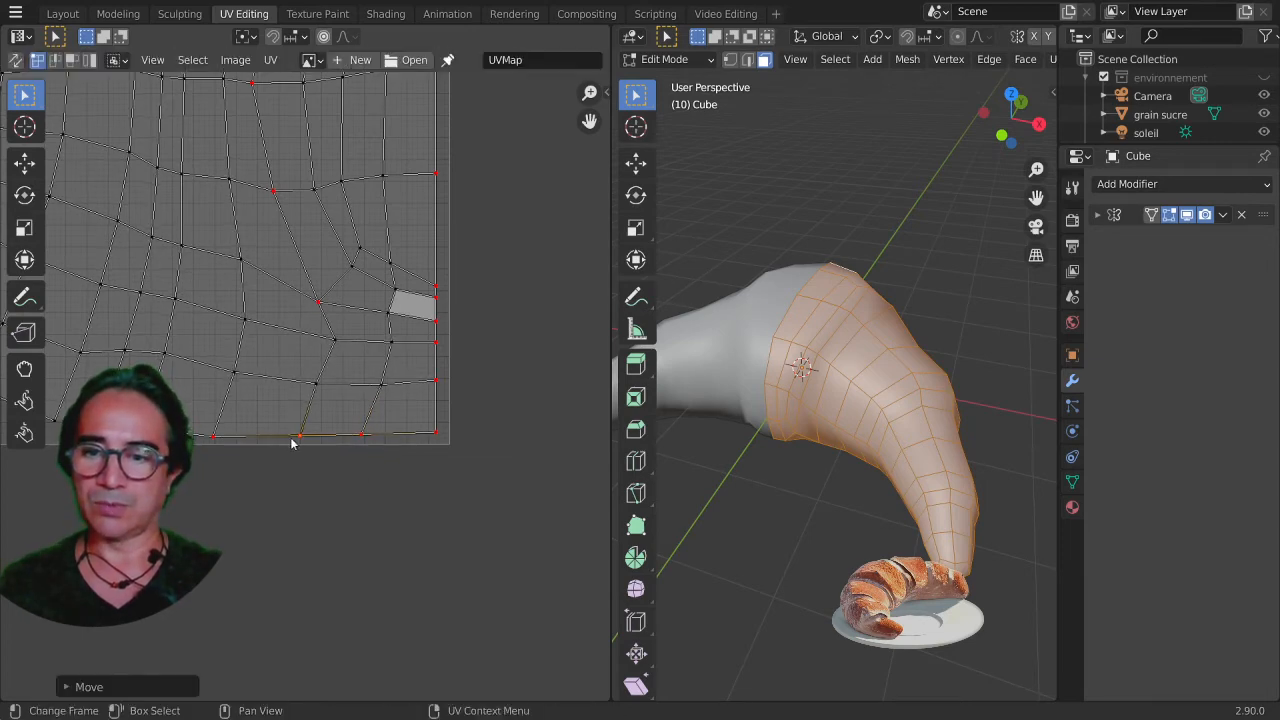
Pin the next vertex along the lower UV edge toward the tip and bring it level with the square's bottom border
middle_drag(220, 459, 345, 493)
click(268, 470)
key(p)
key(g)
click(277, 477)
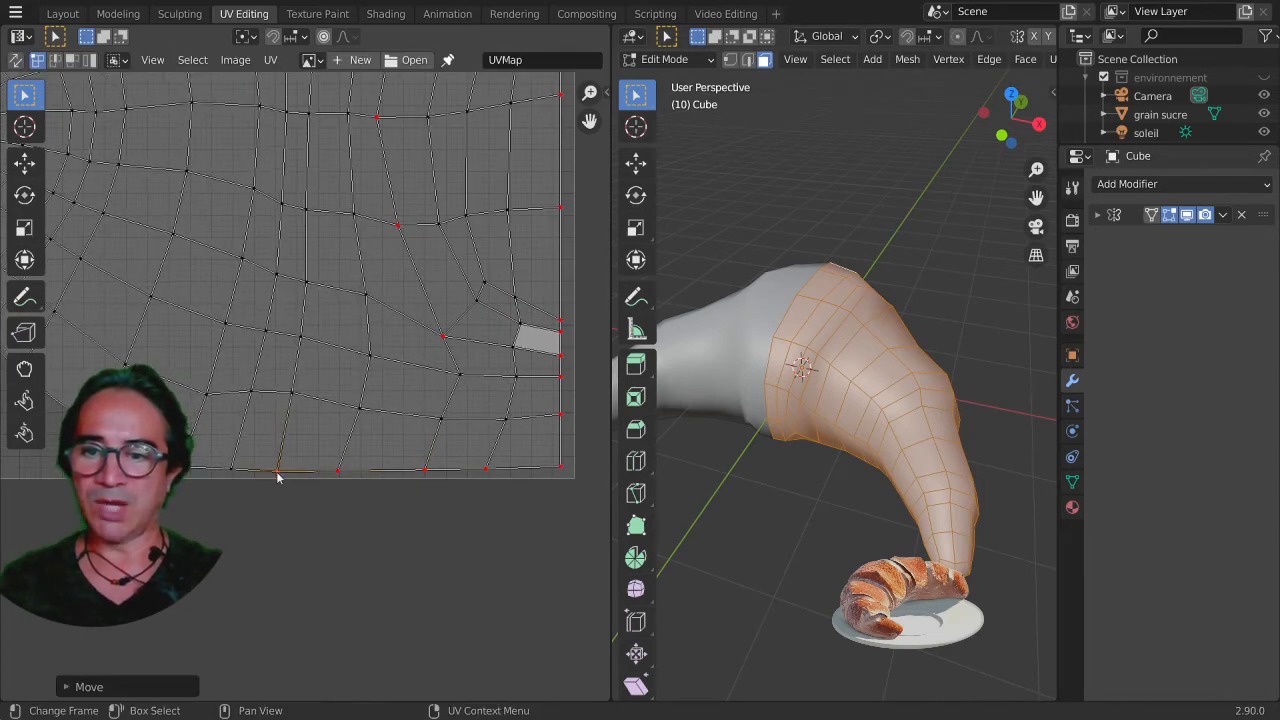
Move the two pinned tip vertices apart along the UV square's left border, one upward and one downward
scroll(309, 433, down, 4)
middle_drag(221, 360, 278, 450)
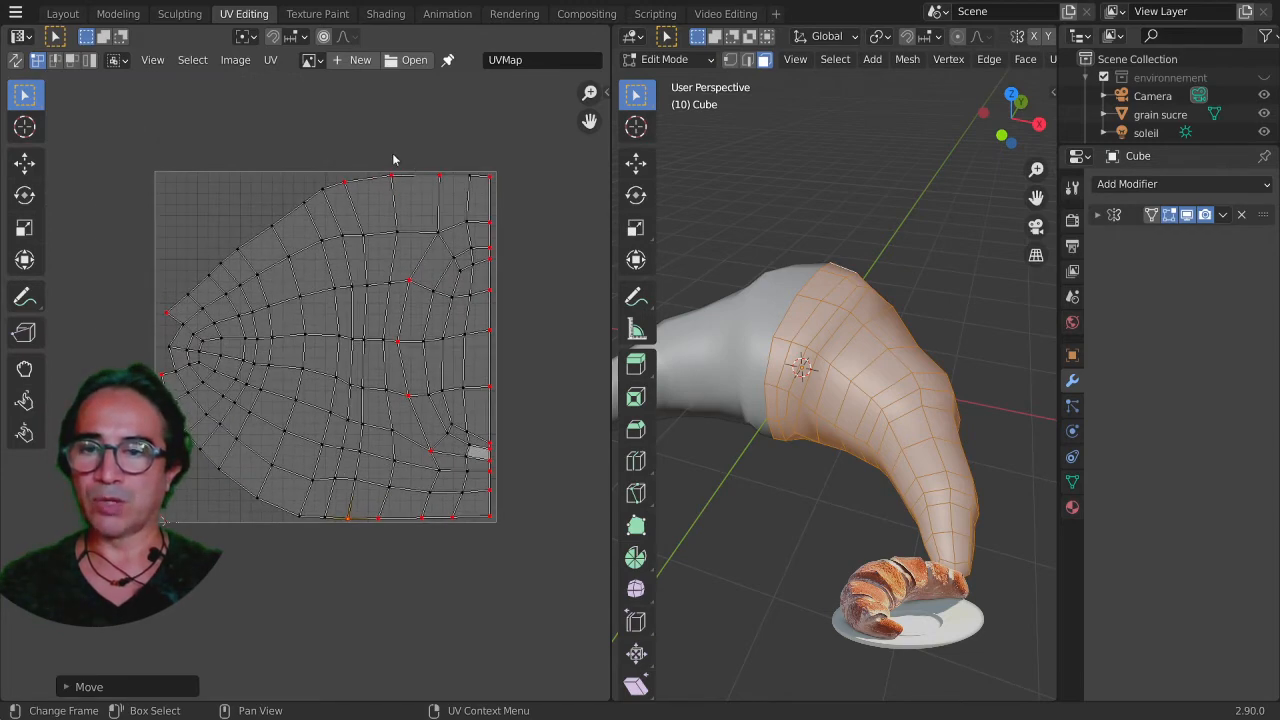
click(165, 317)
key(g)
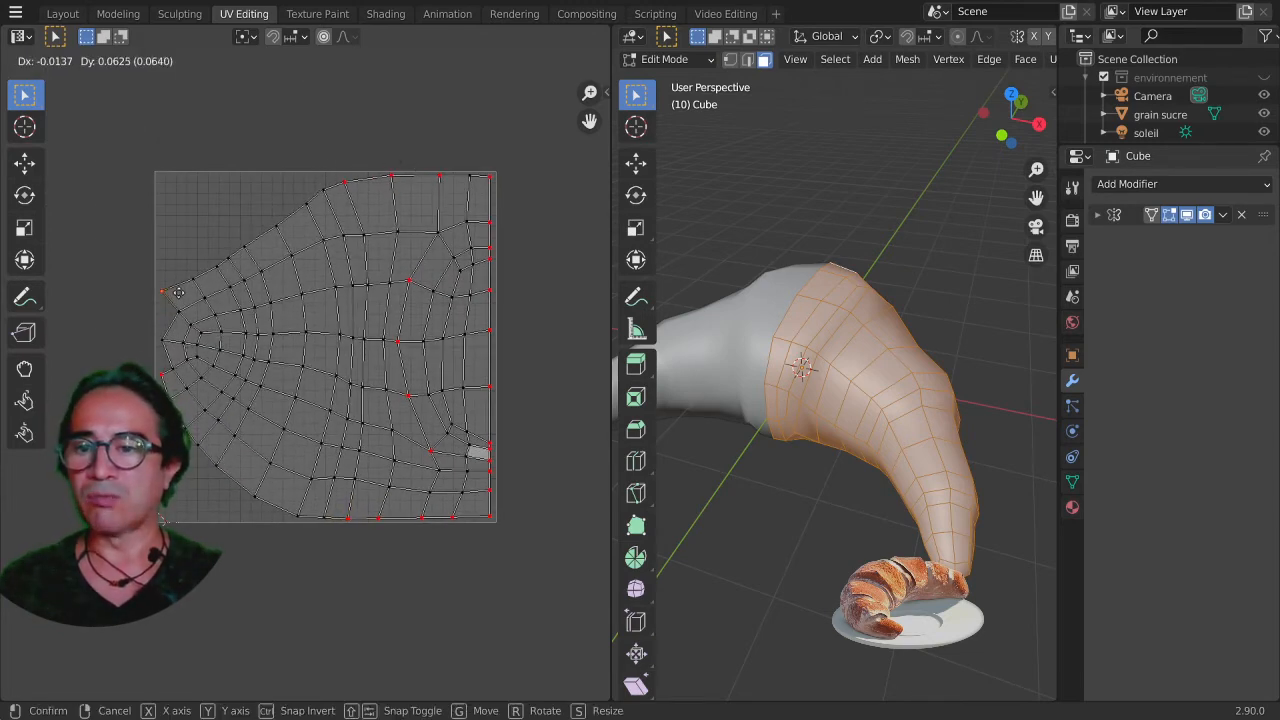
click(176, 289)
click(170, 380)
key(g)
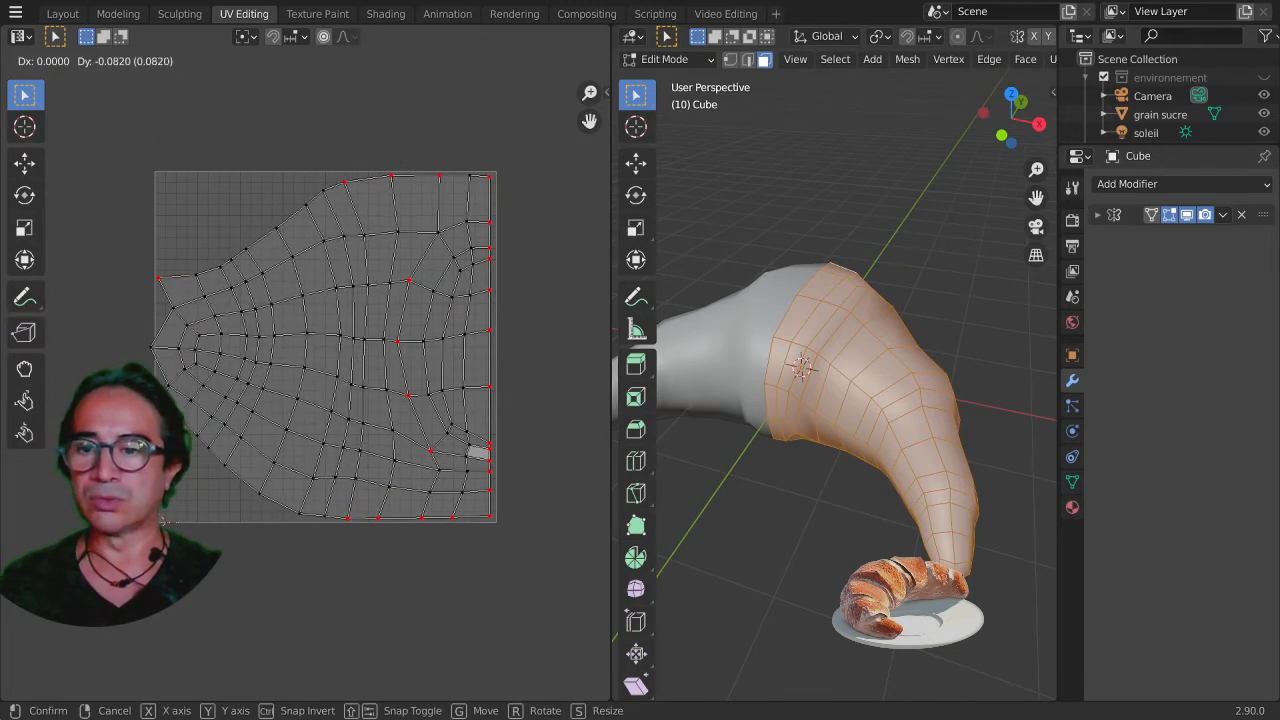
click(157, 370)
Pin the middle vertex of the tip that sticks out of the UV square and move it back inside
drag(139, 339, 187, 362)
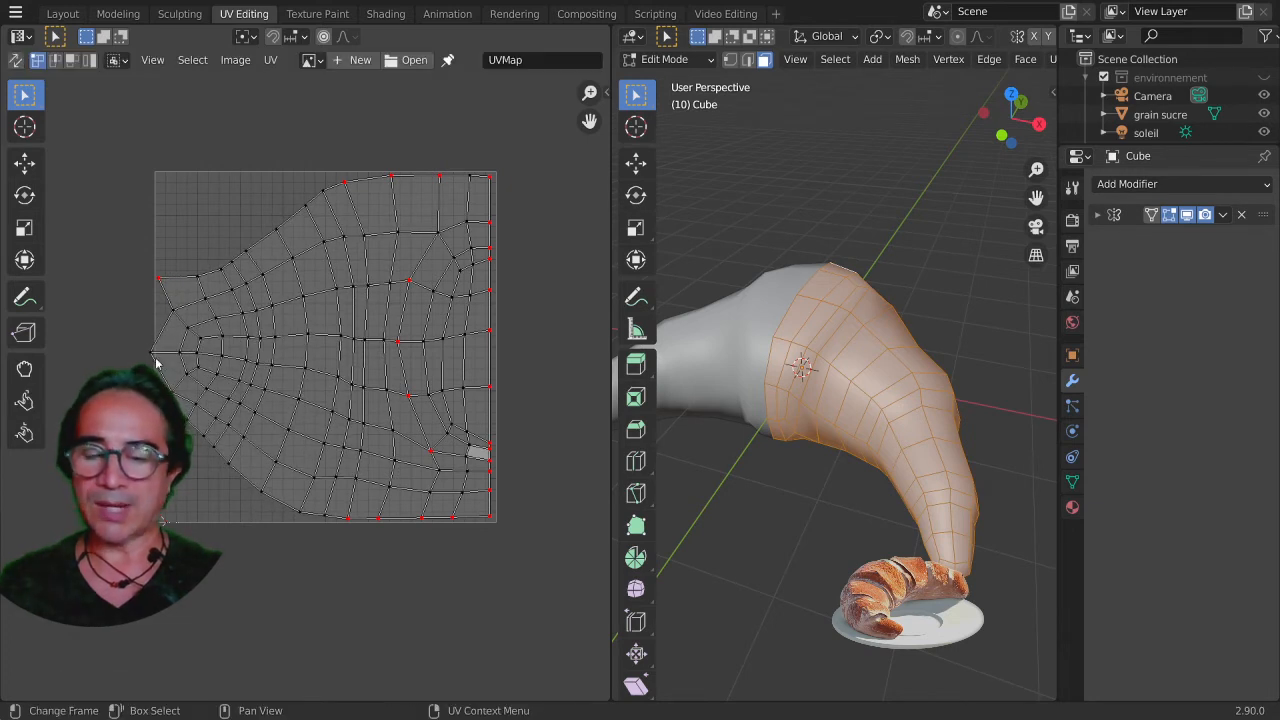
key(p)
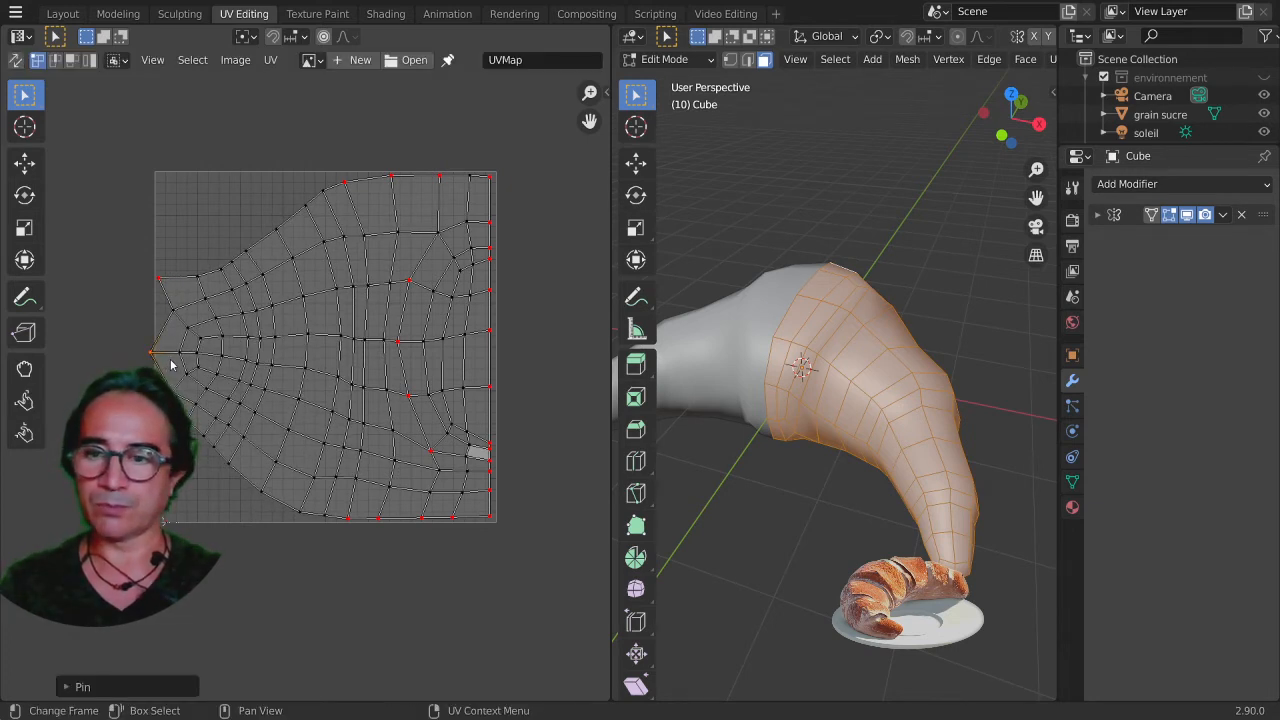
key(g)
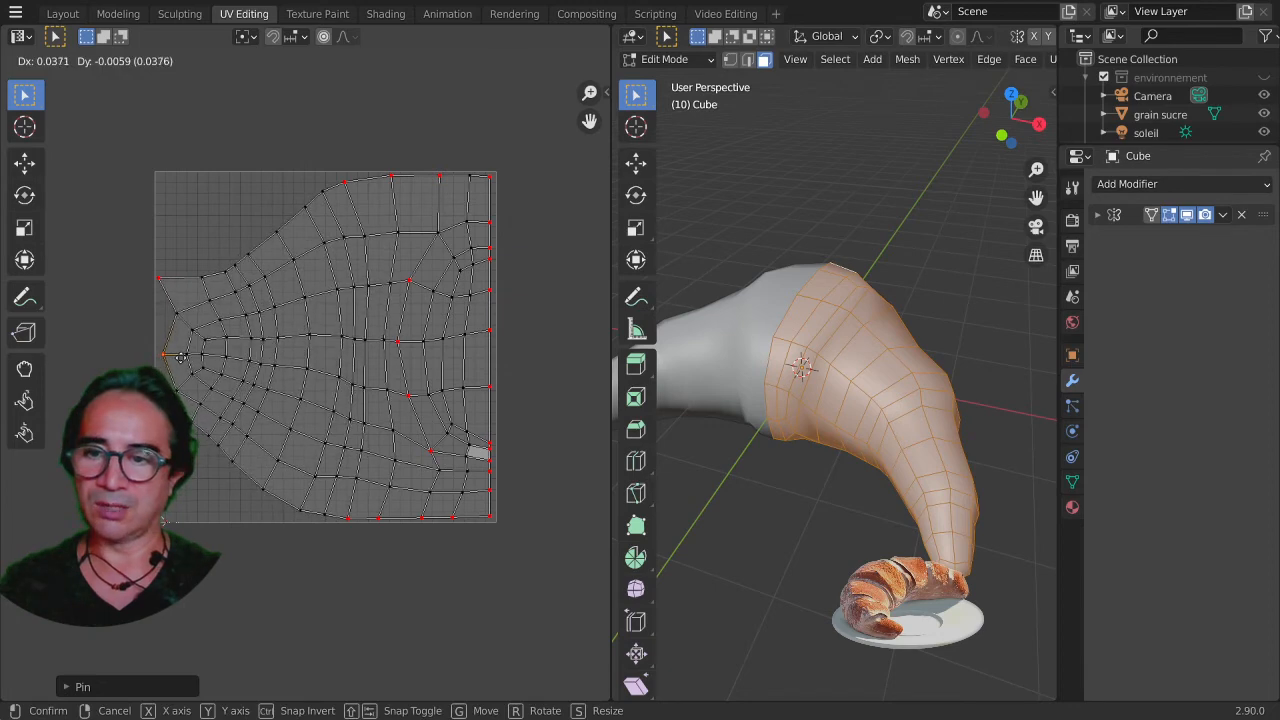
click(183, 325)
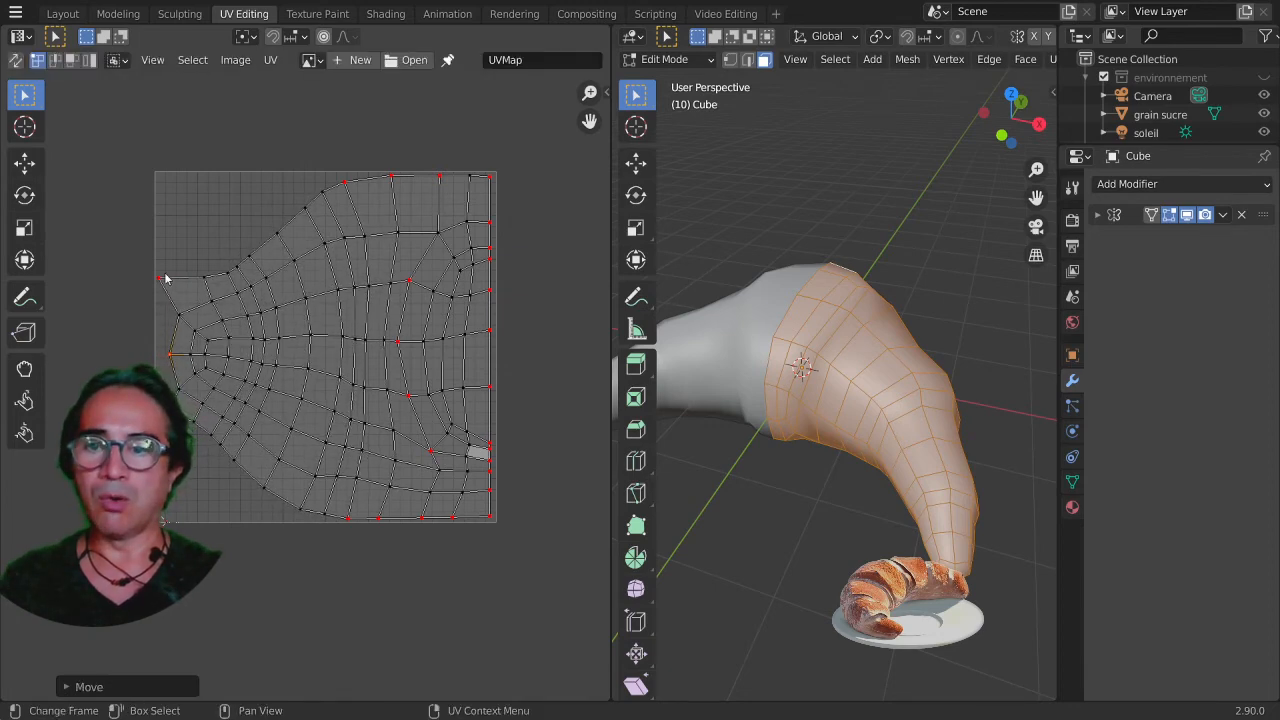
Move the upper pinned tip vertex into the UV square's upper-left corner and bring the adjacent border vertex up beside it
key(g)
click(250, 236)
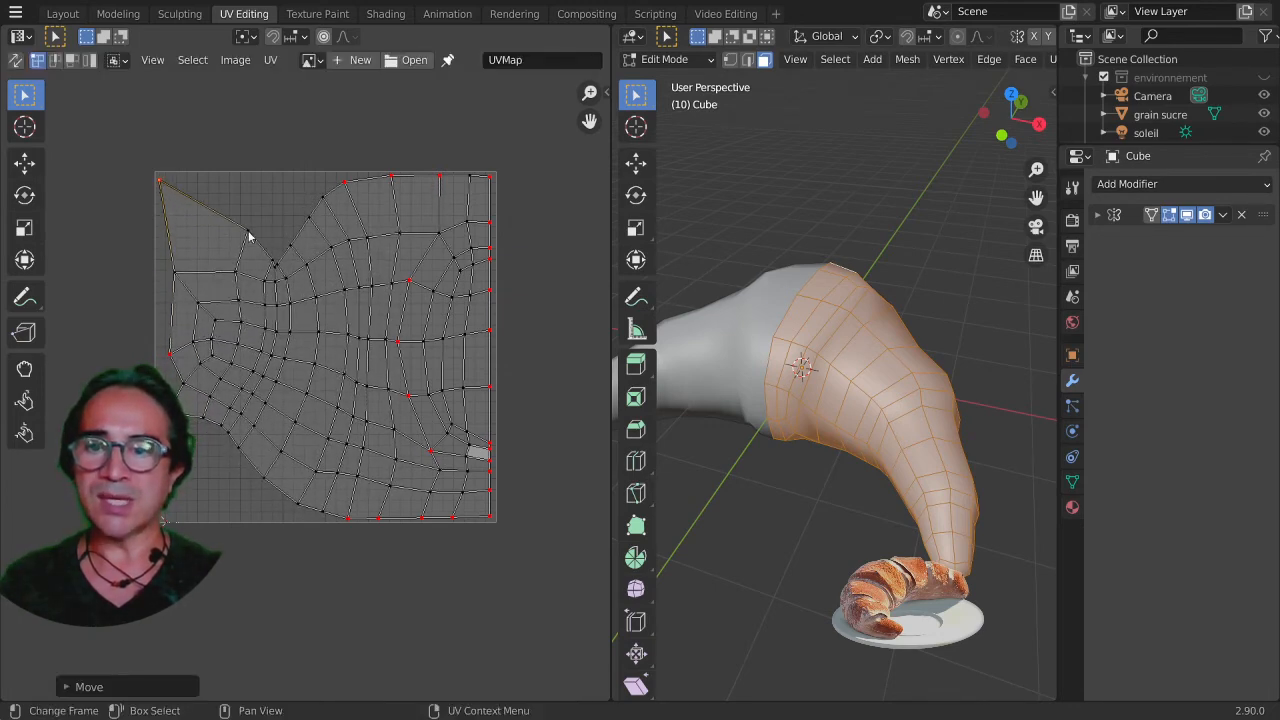
click(248, 234)
key(g)
click(226, 215)
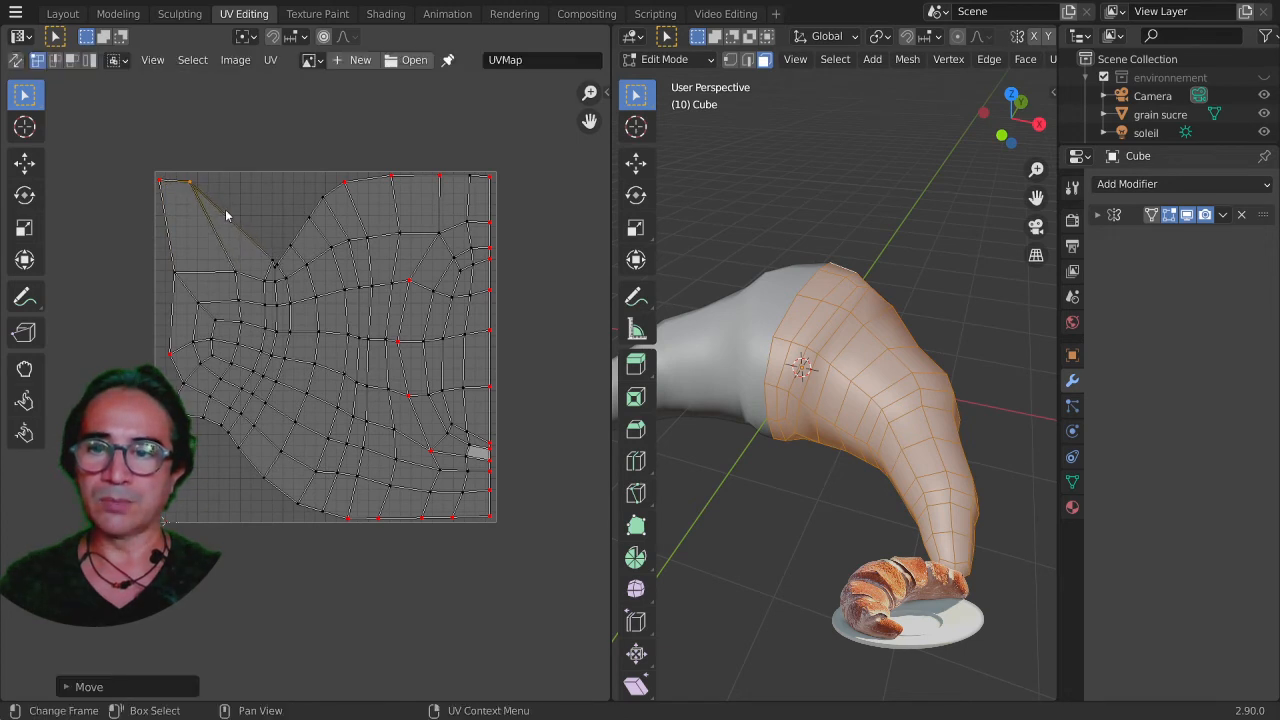
Pin the border vertices at the notch and beside the corner, and place two of them along the UV square's upper edge
click(279, 261)
key(p)
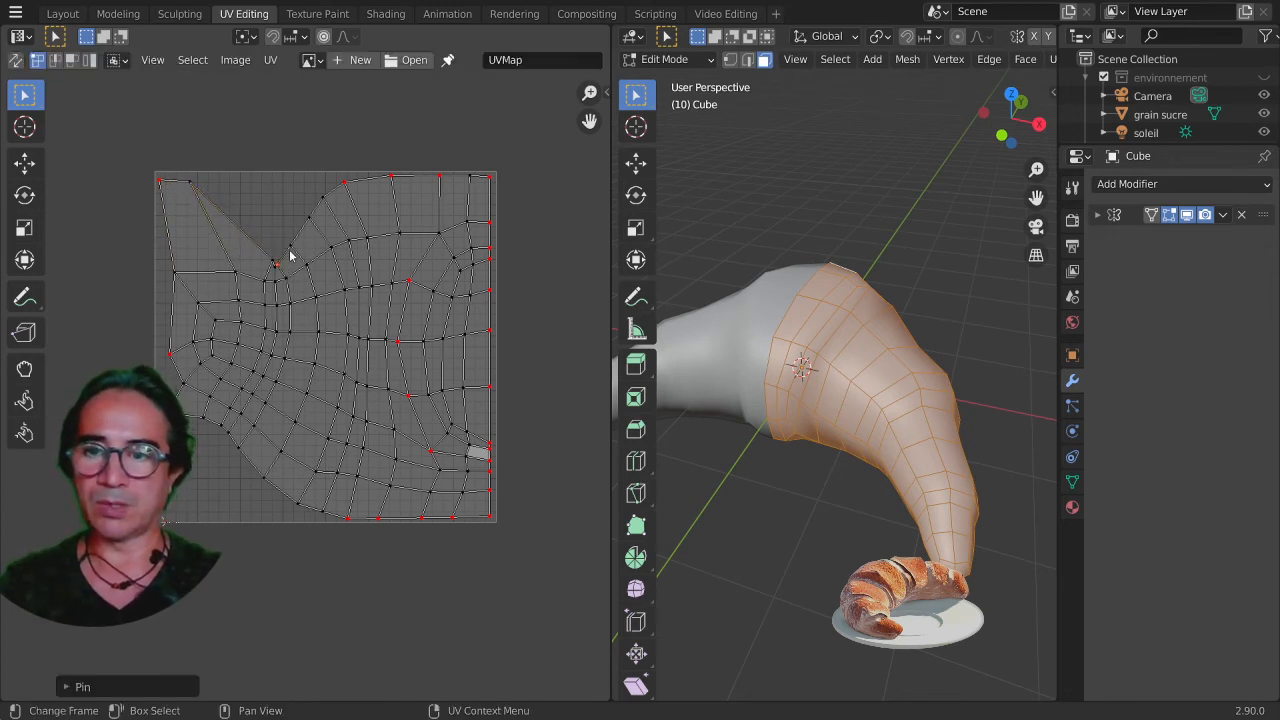
key(p)
key(g)
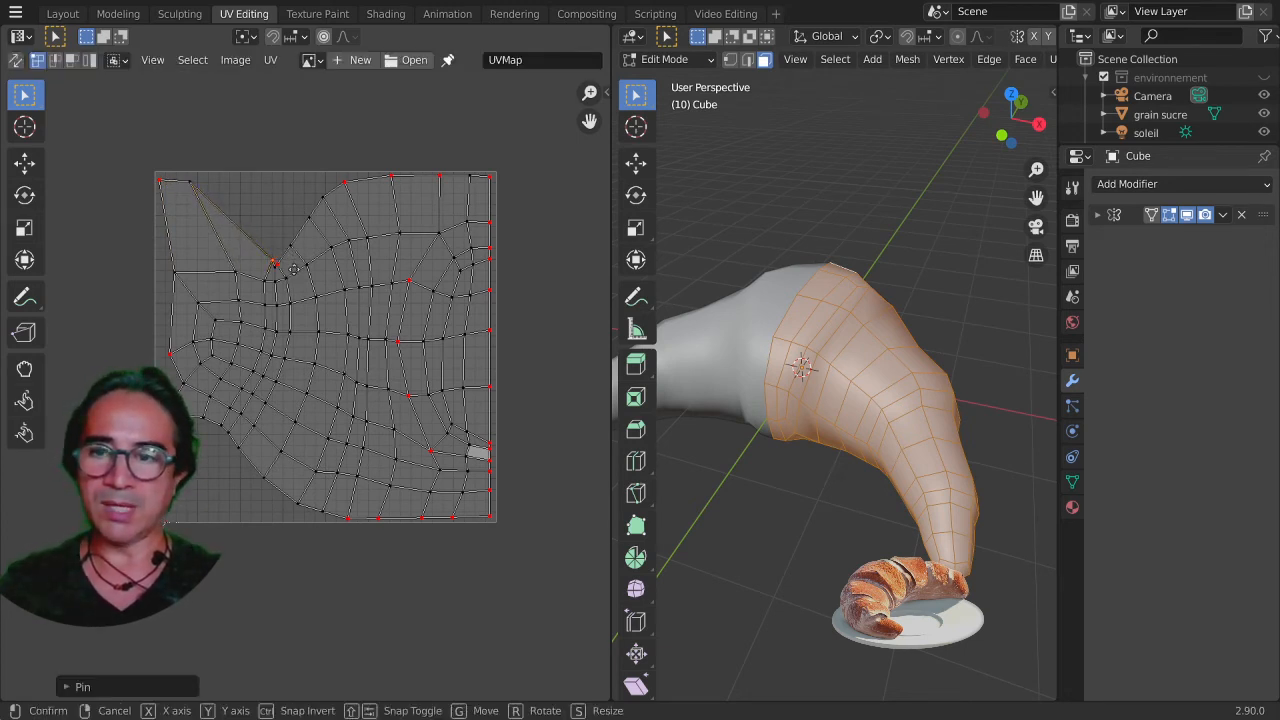
click(251, 181)
click(200, 212)
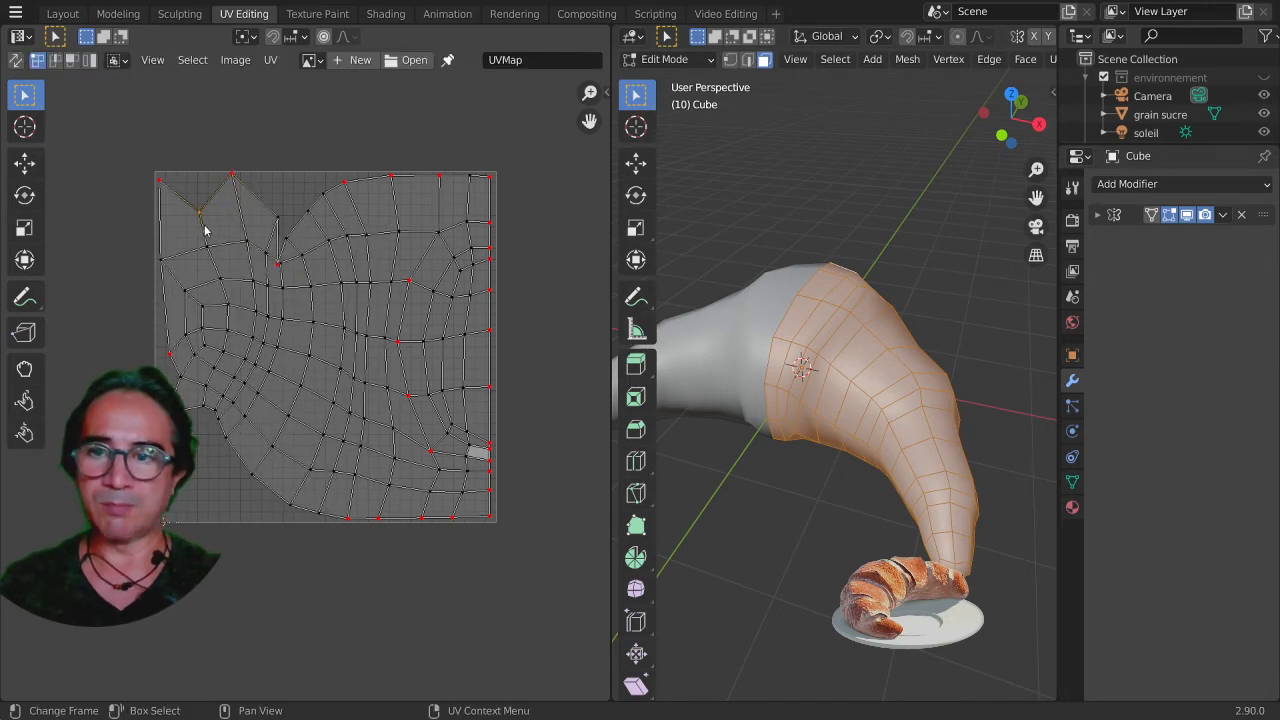
key(g)
click(272, 215)
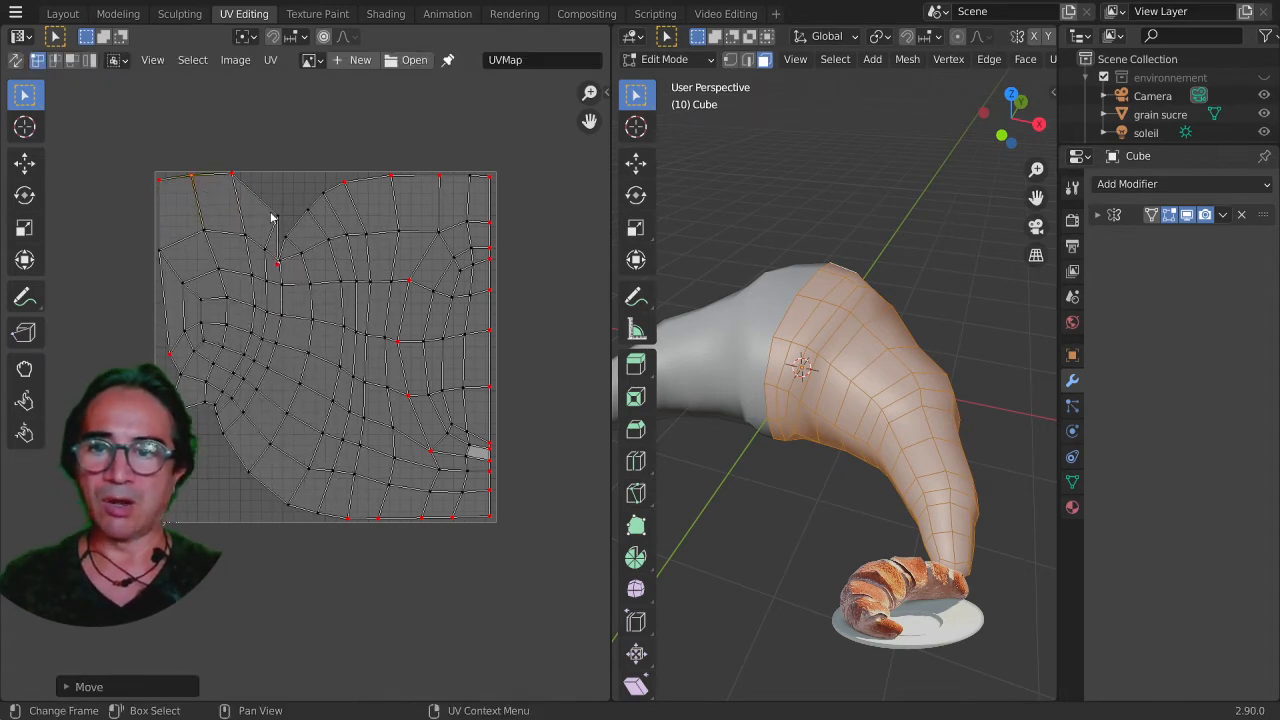
Try to move the unpinned border vertex above the notch up toward the UV square's upper edge
key(g)
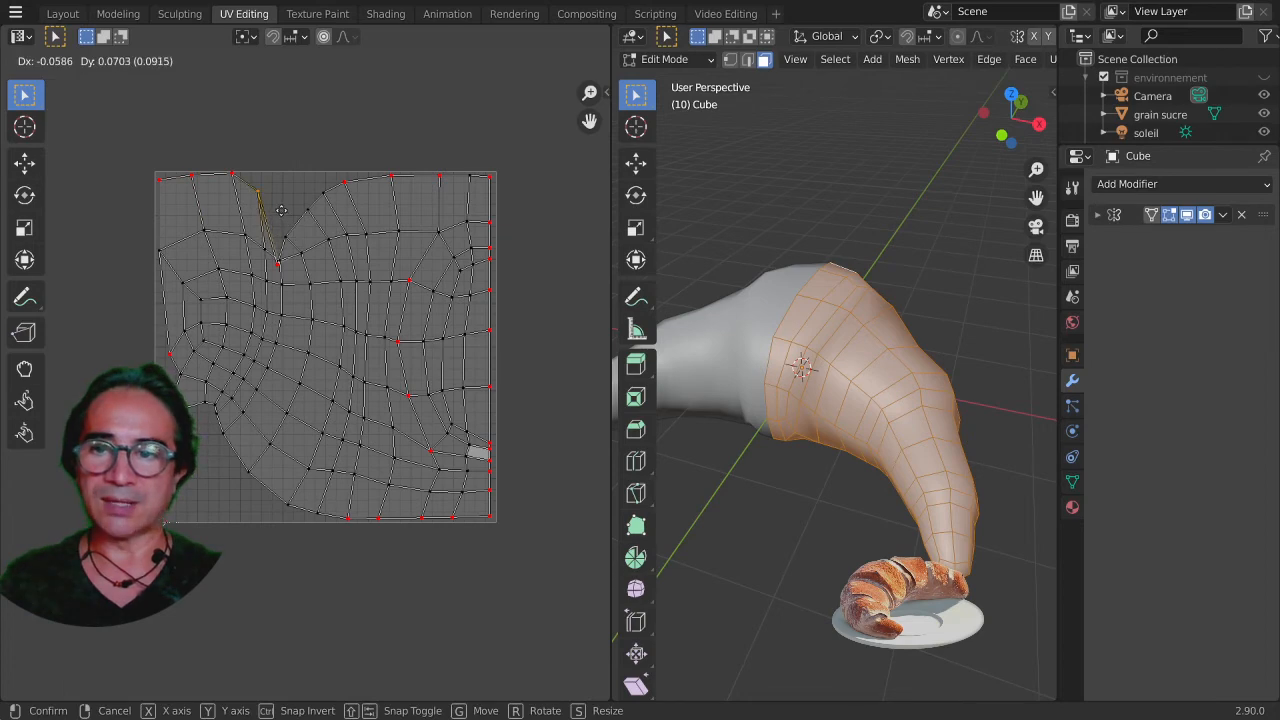
click(293, 240)
click(288, 238)
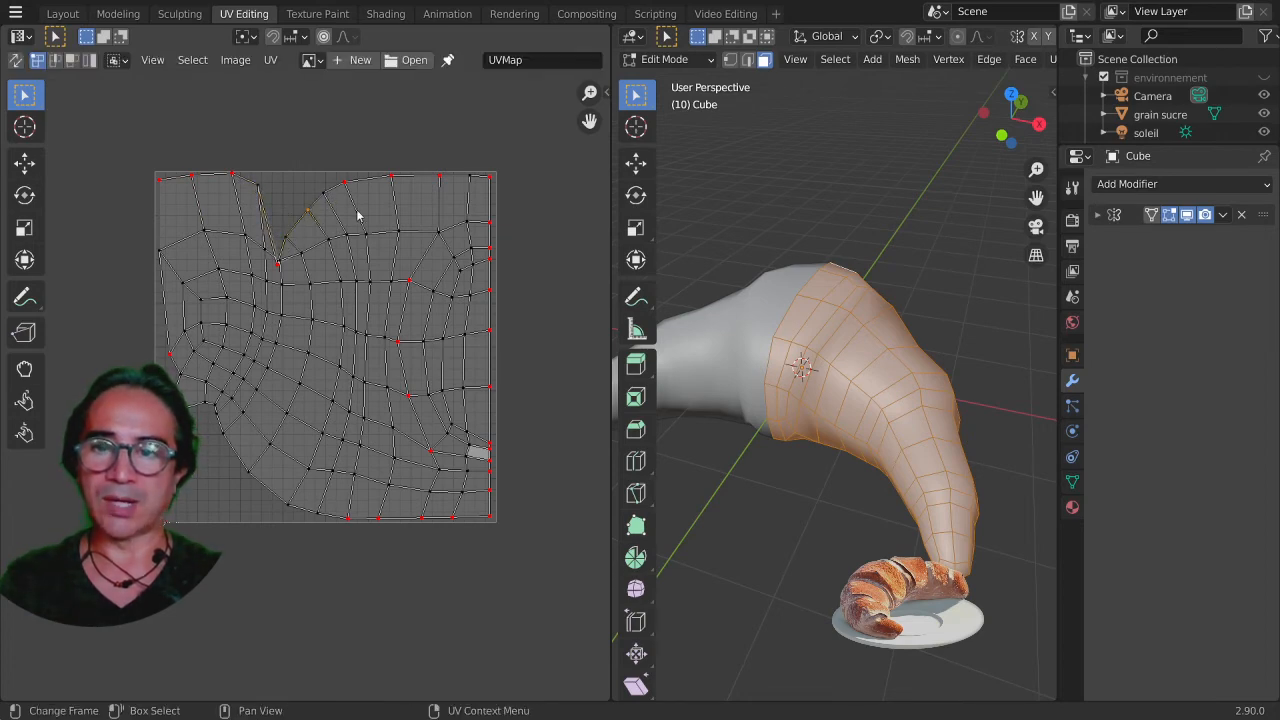
Maximize the UV editor and shift the first pinned vertex past the notch along the curved upper border toward the mirror side
scroll(357, 215, up, 3)
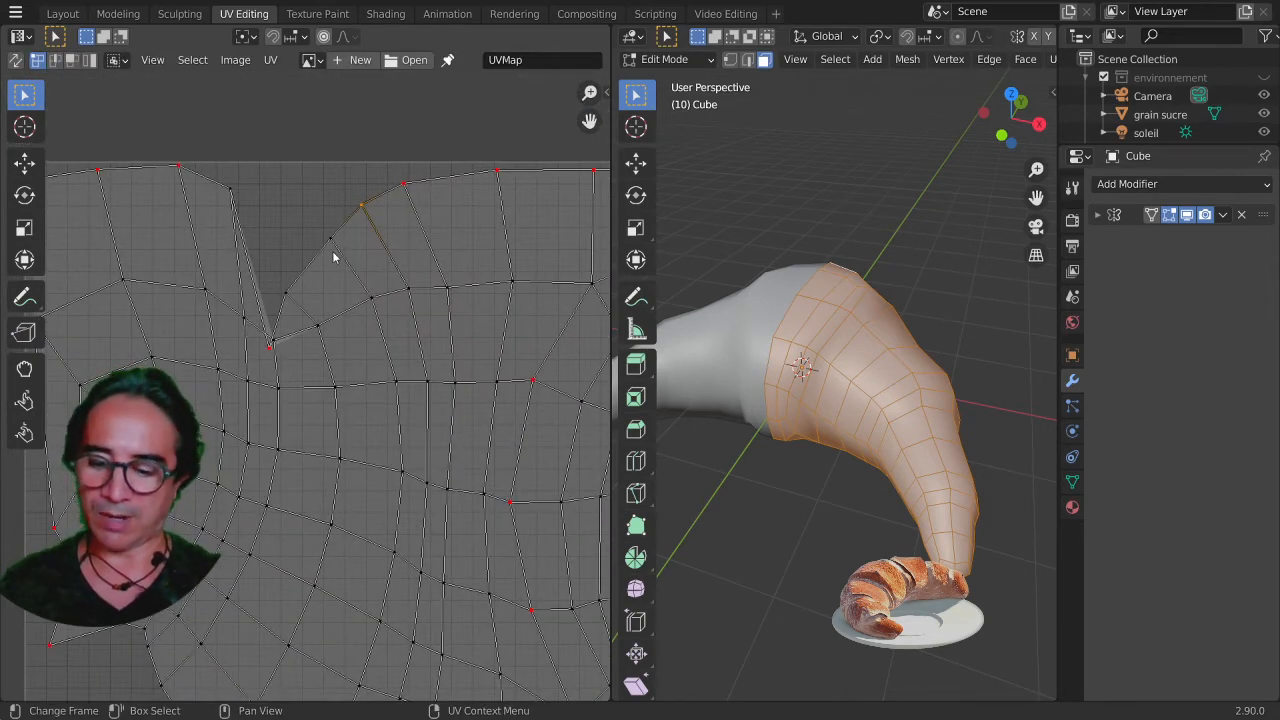
key(ctrl+space)
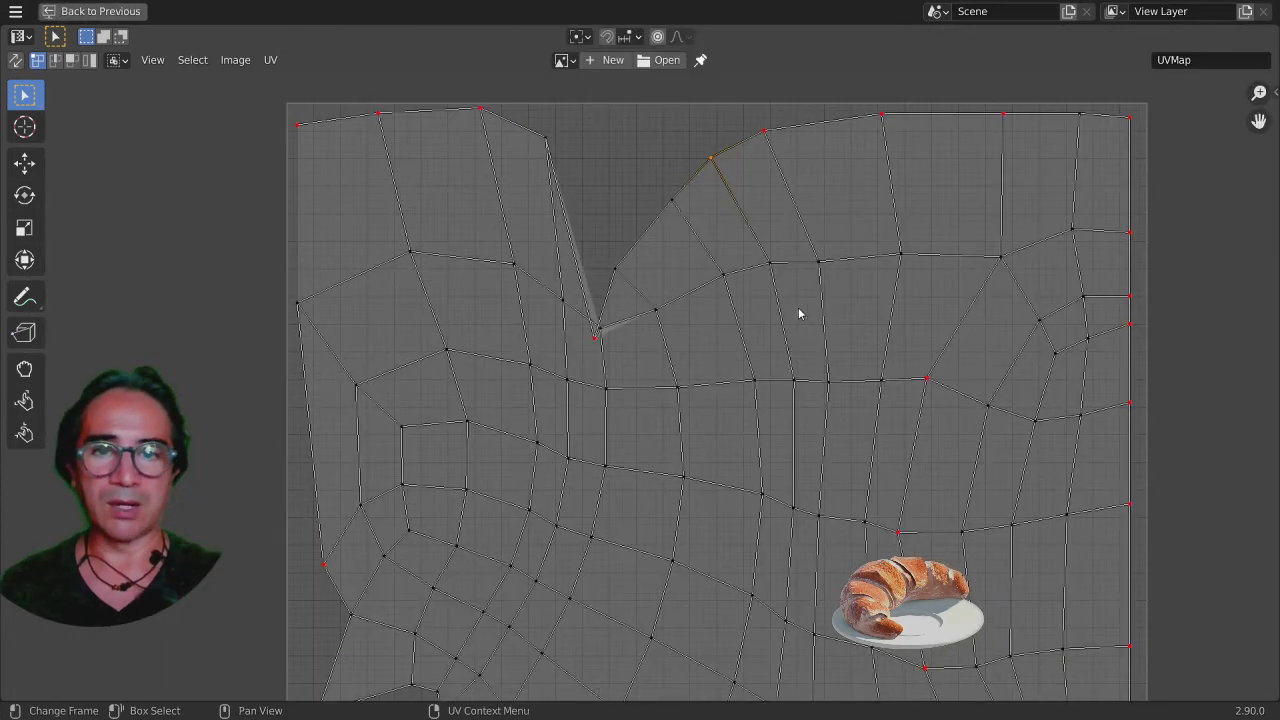
scroll(799, 313, up, 1)
middle_drag(799, 313, 831, 404)
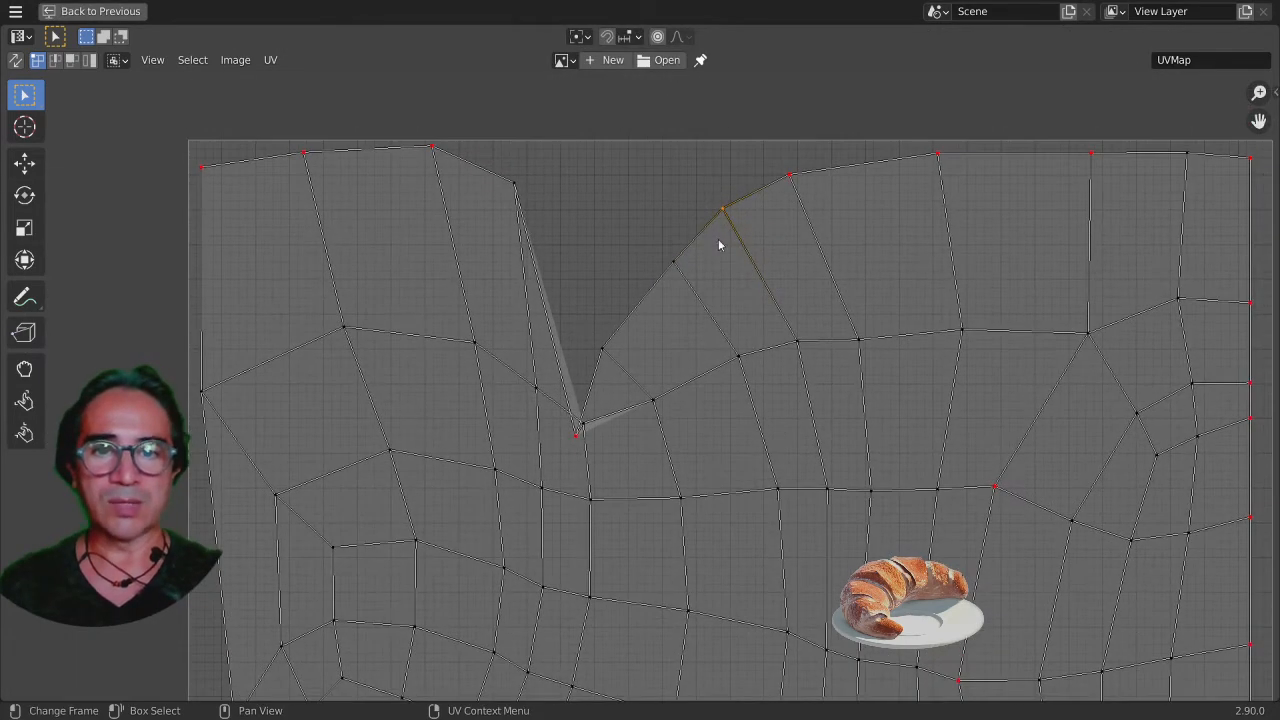
key(g)
click(787, 220)
click(791, 192)
key(g)
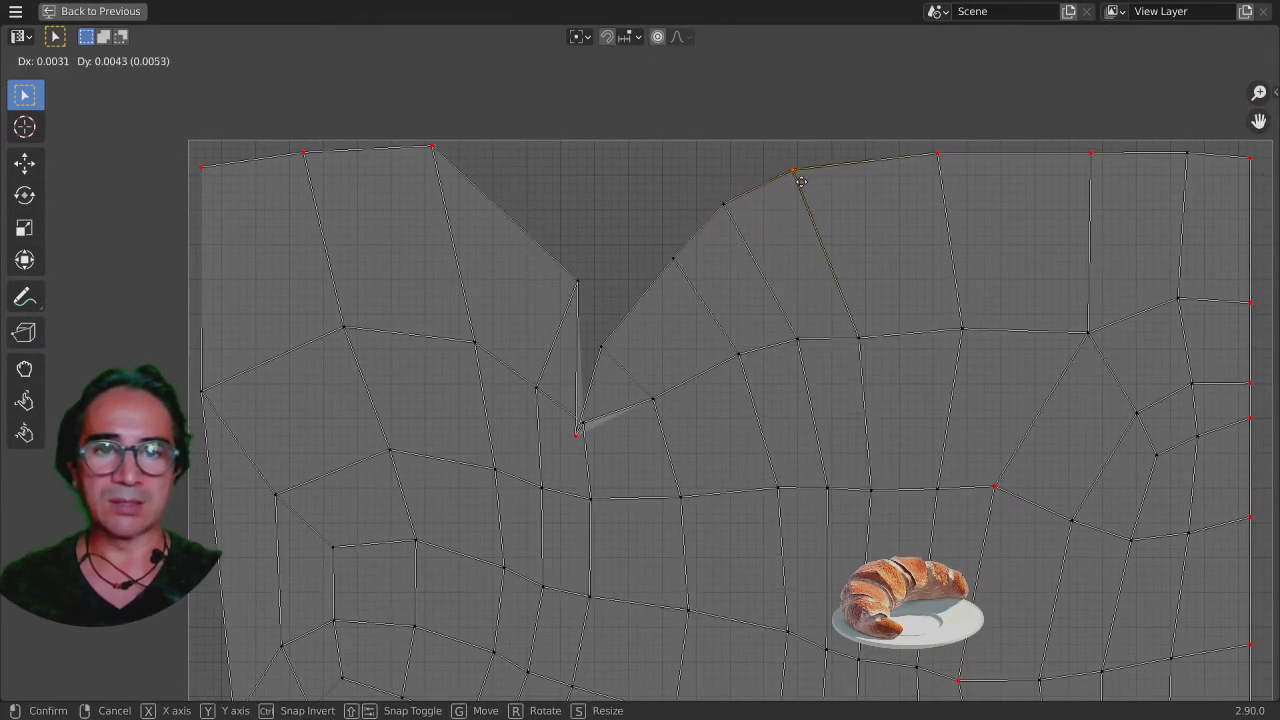
click(822, 179)
Pin the next vertex on the curve beside the notch, then loop-select the upper UV border and pin all its vertices
click(744, 197)
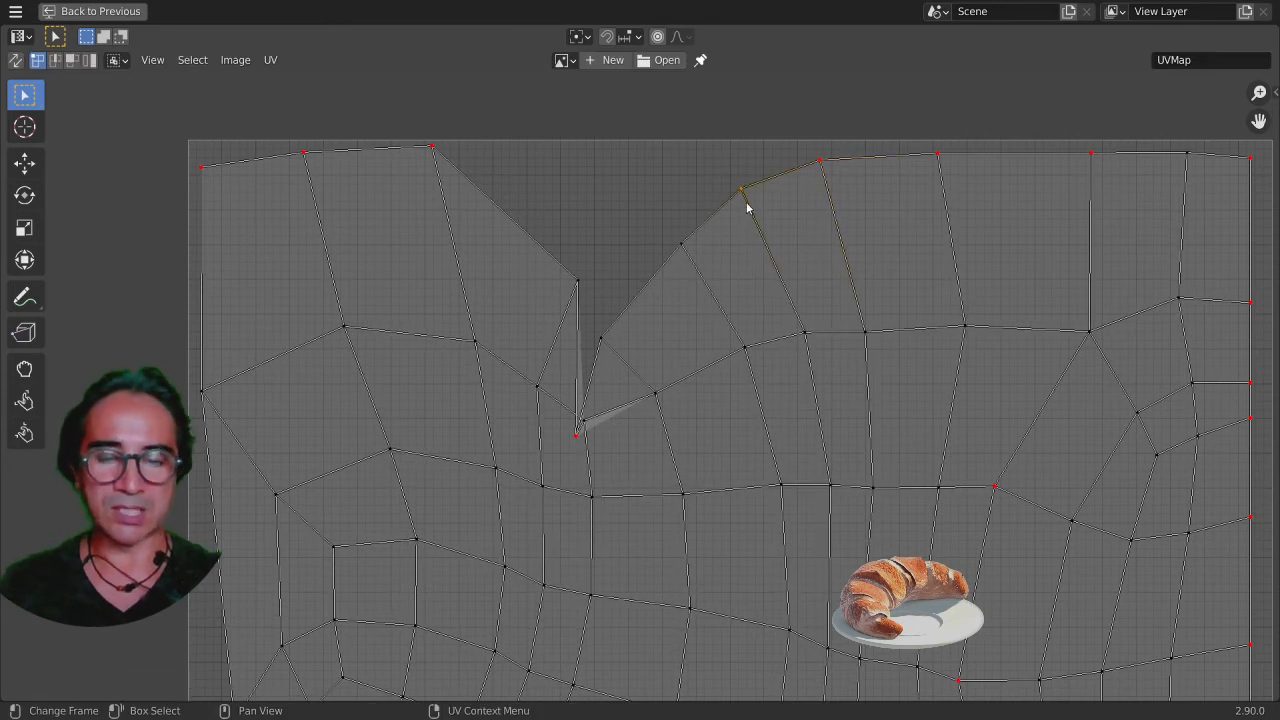
click(686, 255)
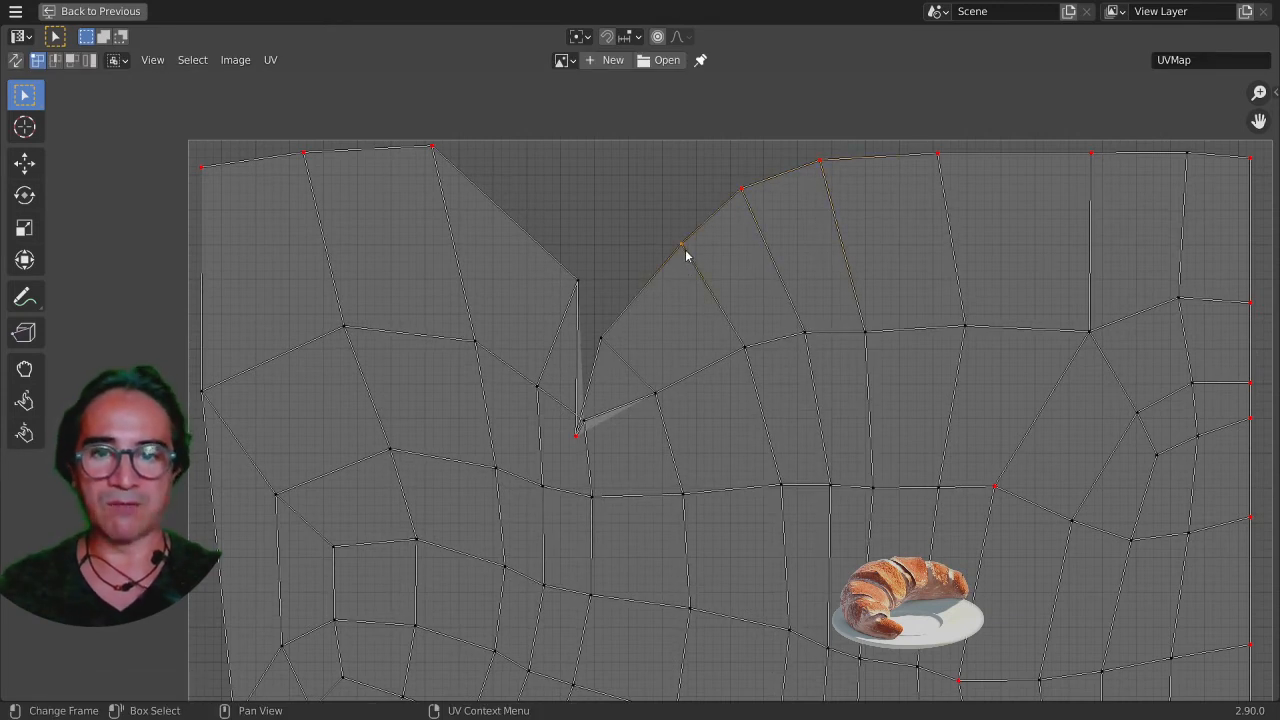
alt+click(640, 312)
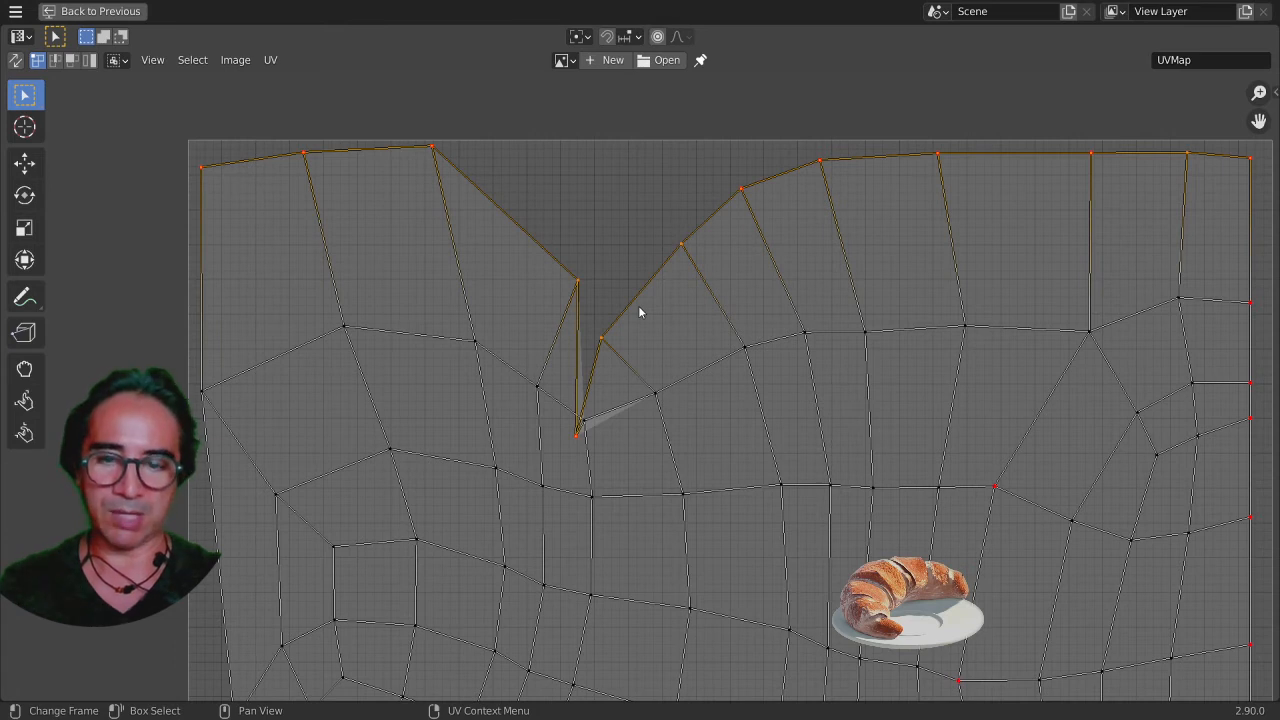
key(p)
click(683, 240)
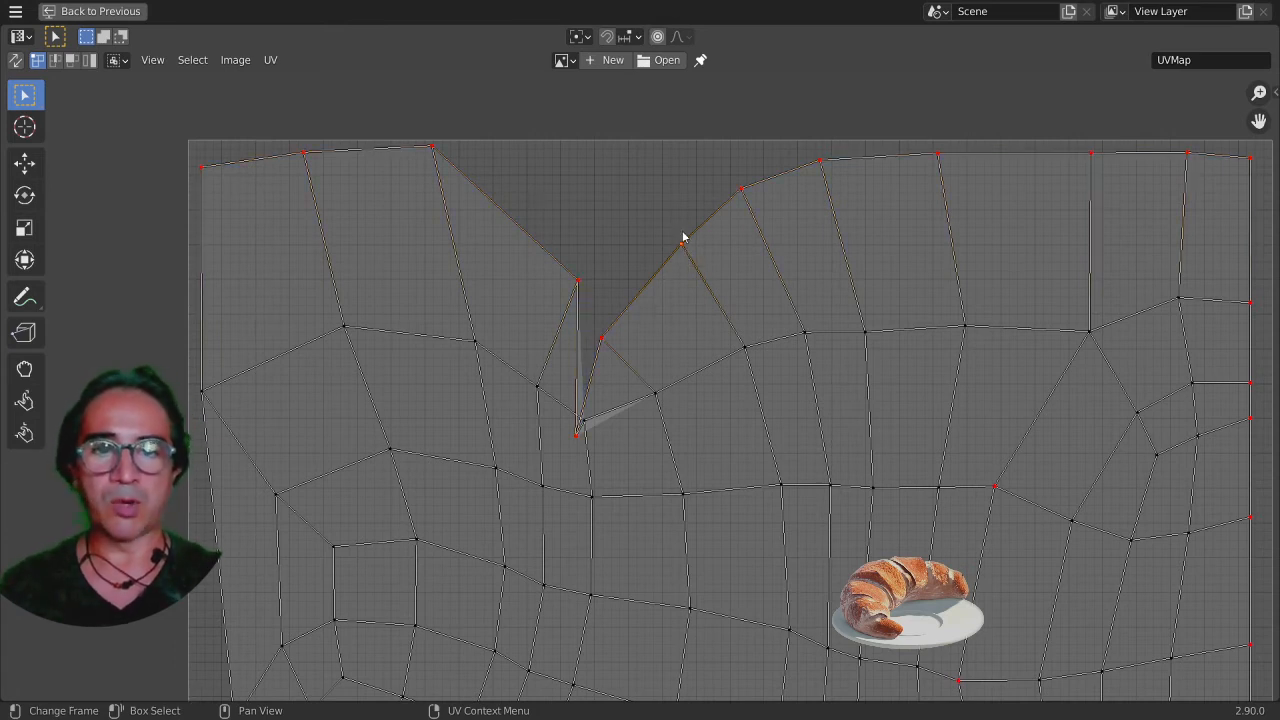
alt+click(707, 228)
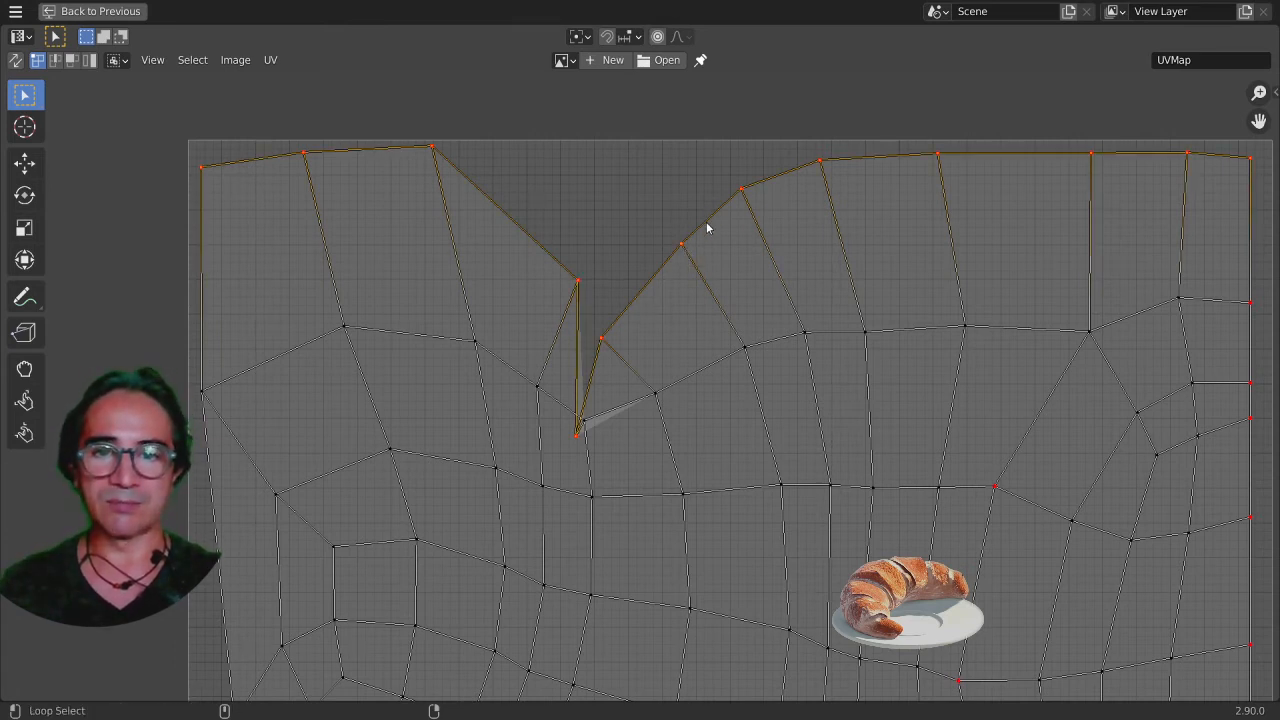
Move the three pinned vertices on the notch's mirror-side slope up toward the UV square's upper edge, spreading them along the border
click(700, 271)
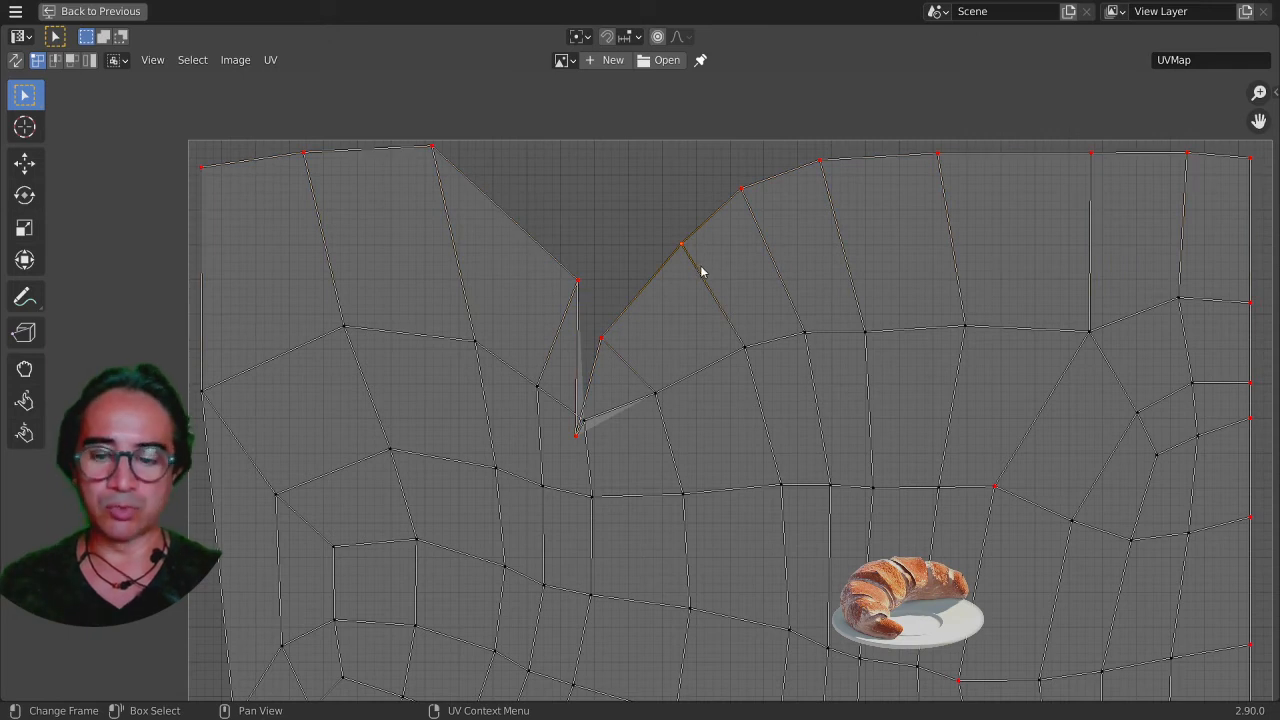
key(g)
click(716, 211)
click(744, 197)
key(g)
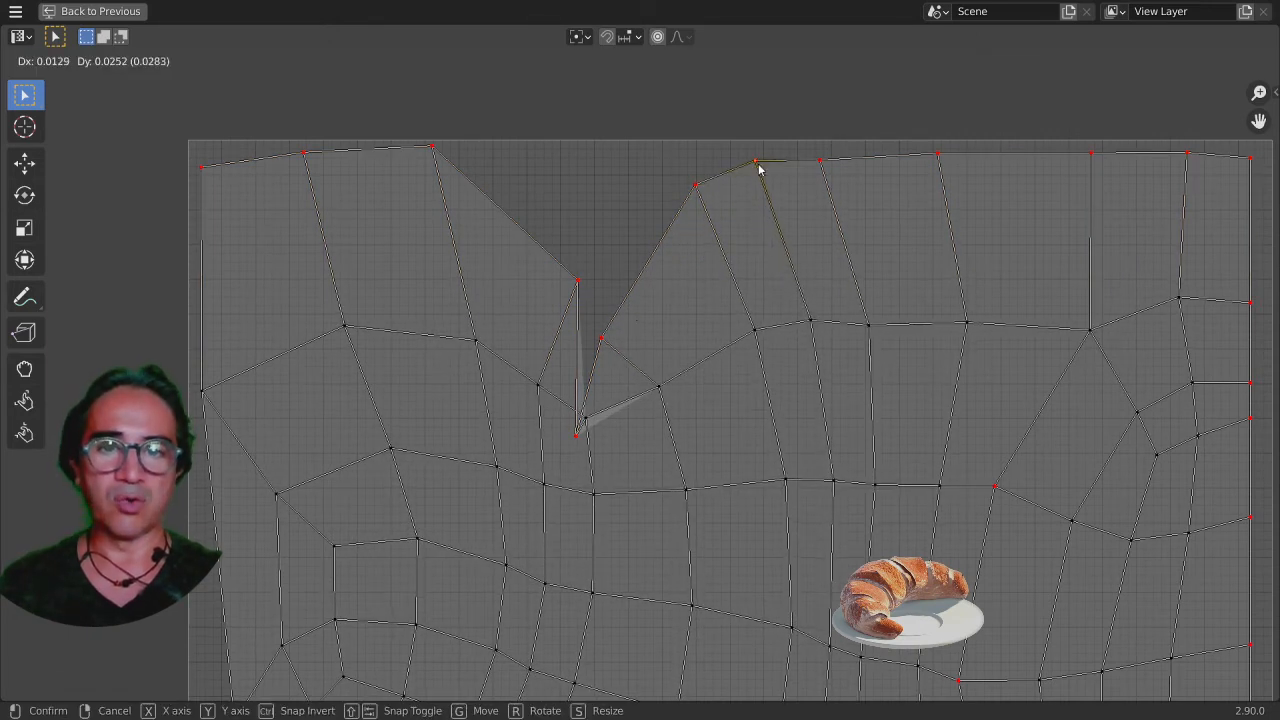
click(759, 170)
click(602, 341)
key(g)
click(655, 224)
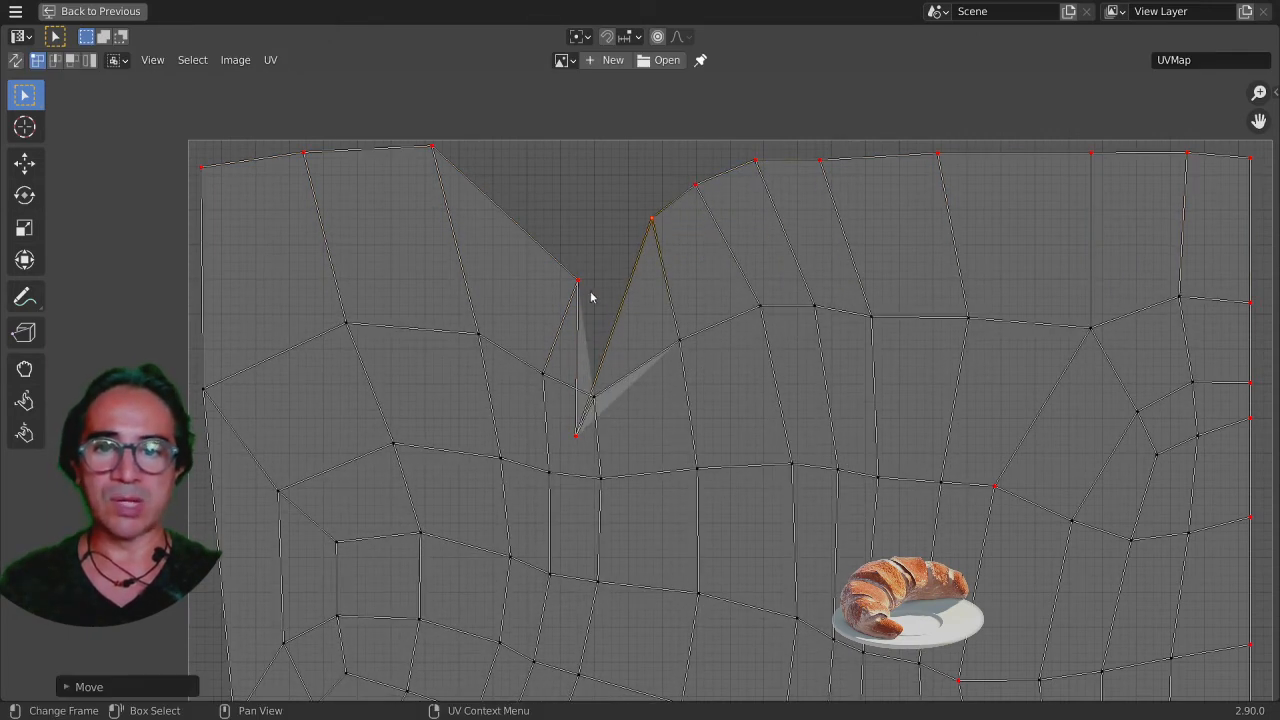
Raise the two remaining pinned vertices at the notch into the gap of the upper border, and loop-select that border
click(579, 283)
key(g)
click(490, 180)
click(578, 437)
key(g)
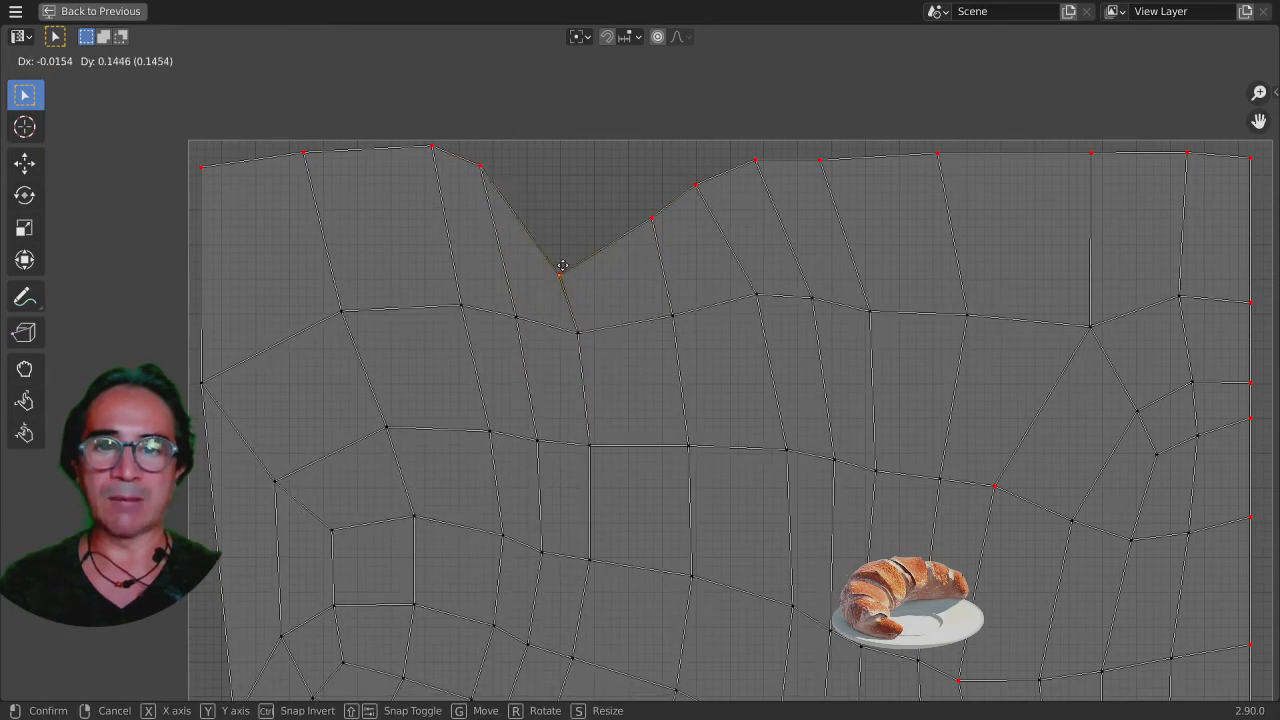
click(543, 198)
scroll(793, 180, down, 3)
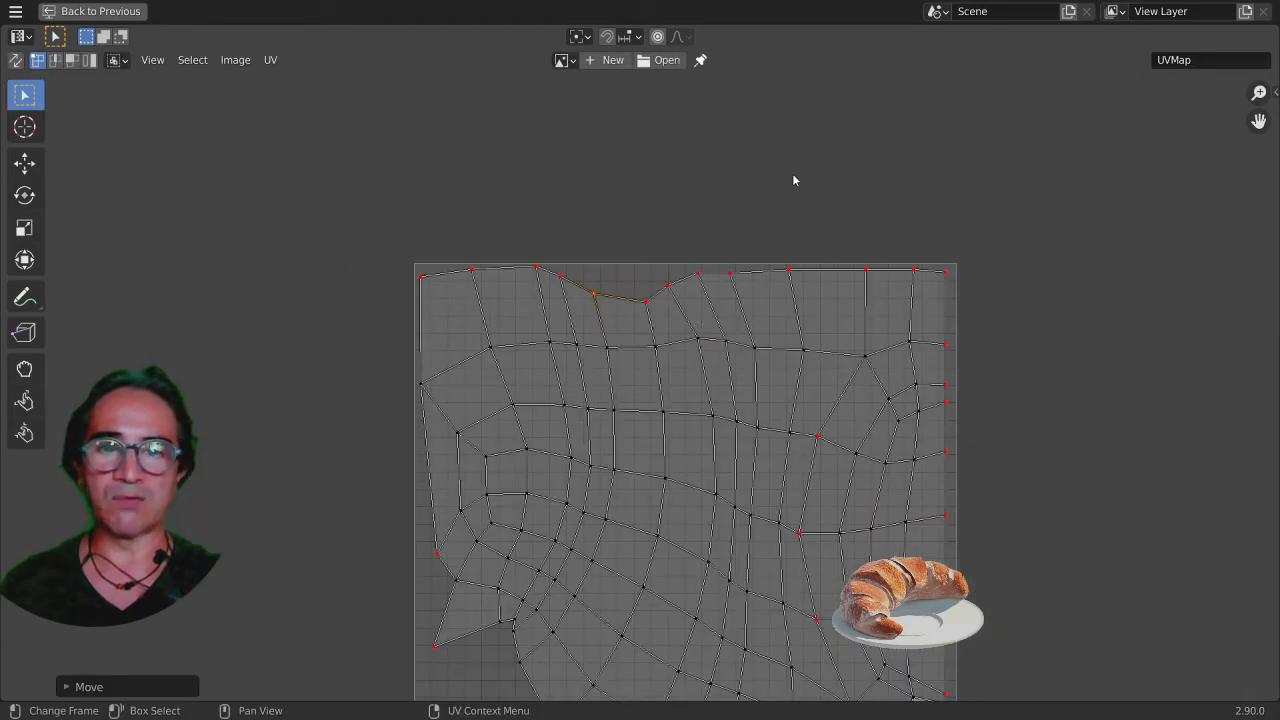
alt+click(760, 271)
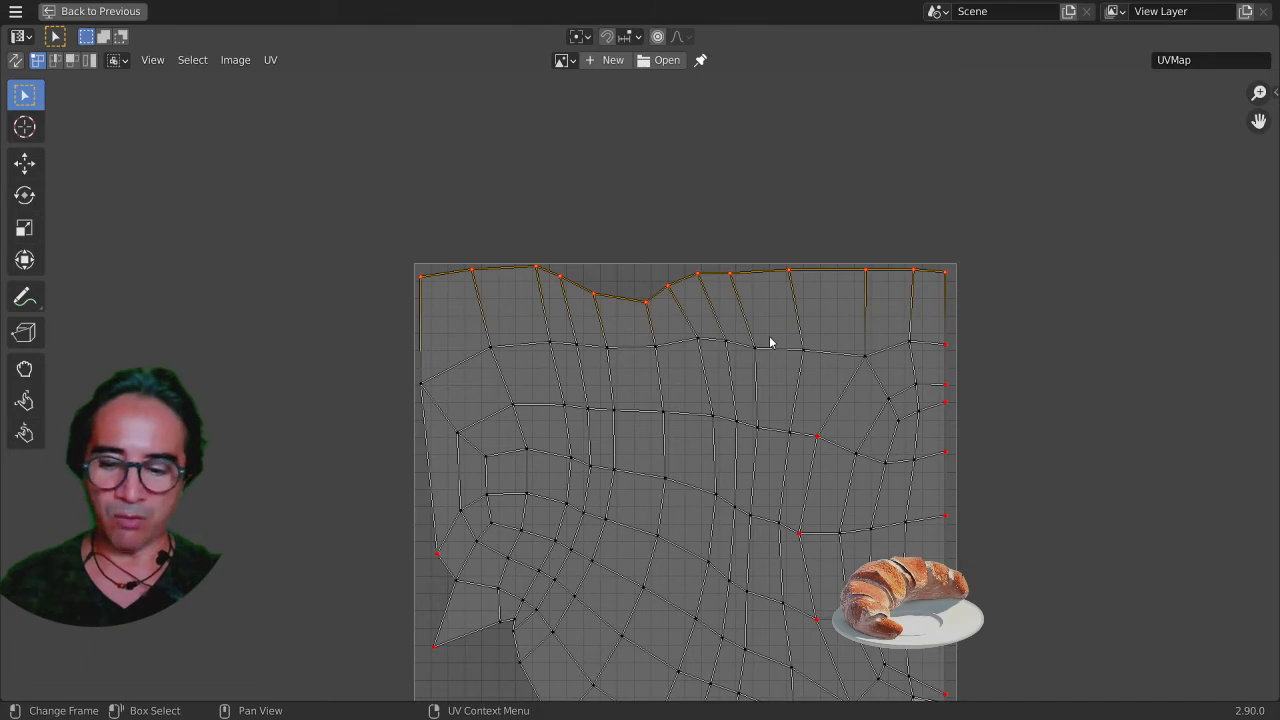
text(s)
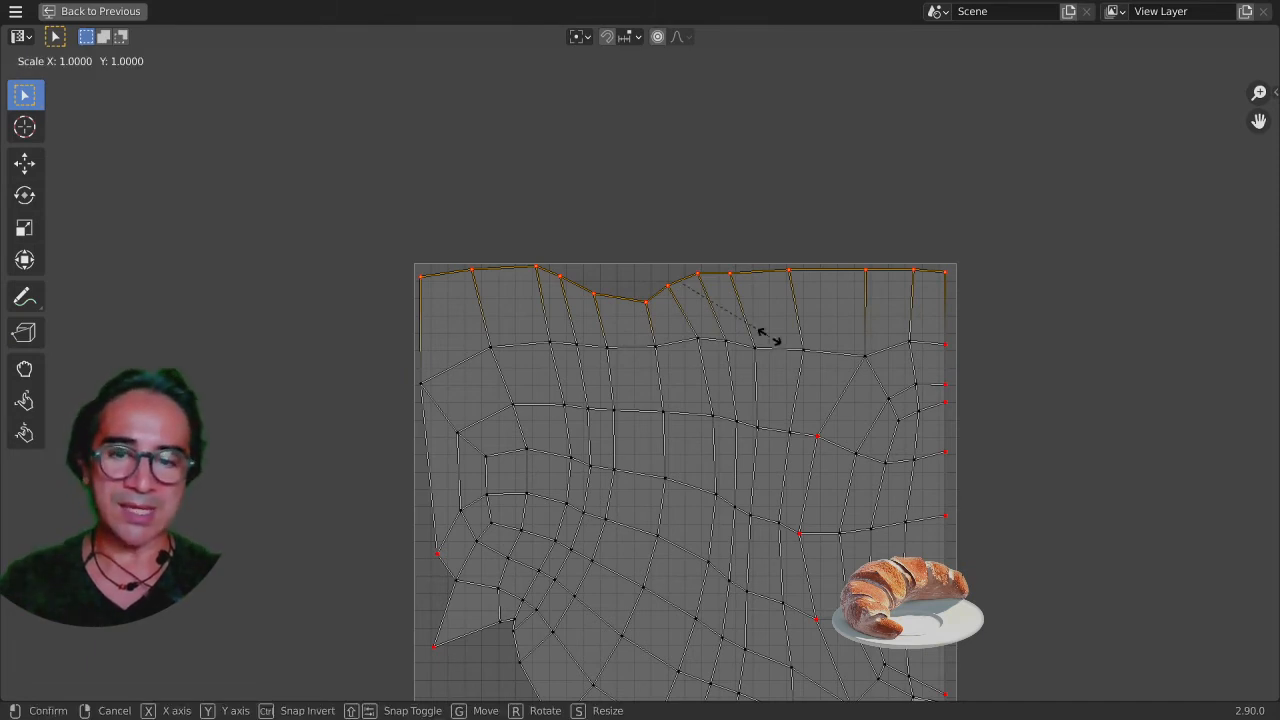
text(y0)
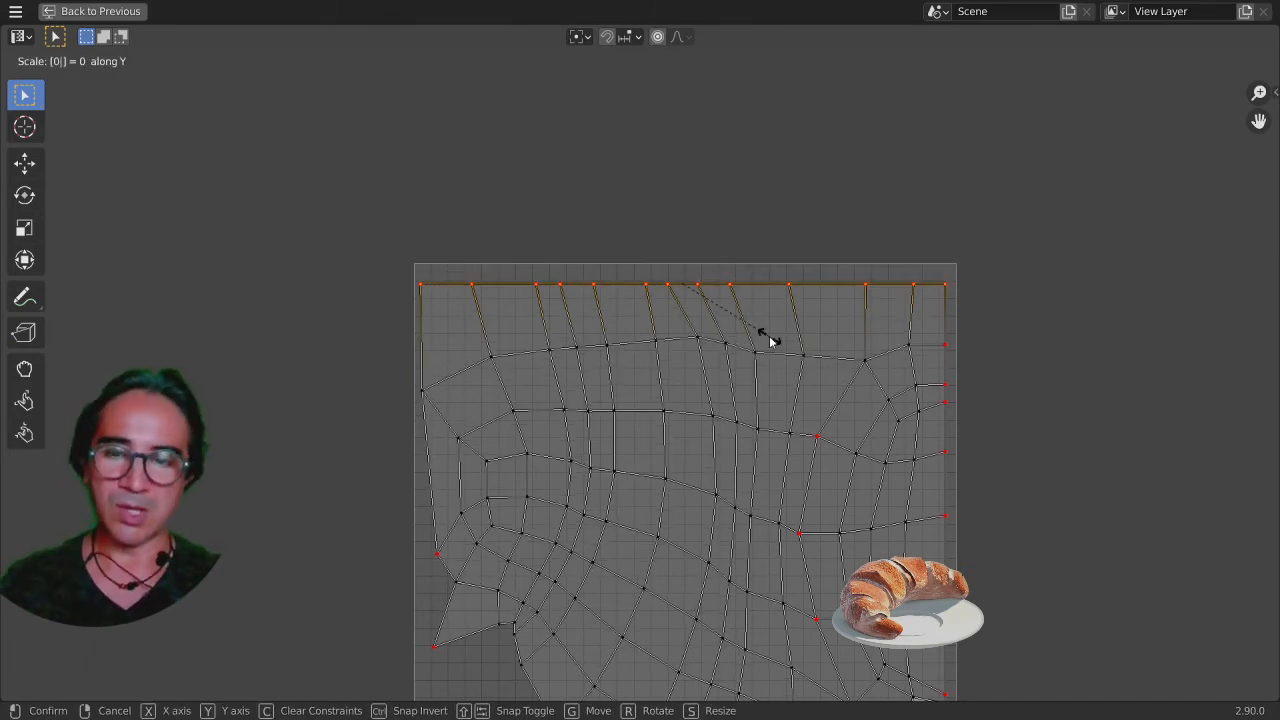
key(Escape)
Straighten the selected upper border with an Align operation and move it up along Y toward the UV square's upper edge
click(270, 60)
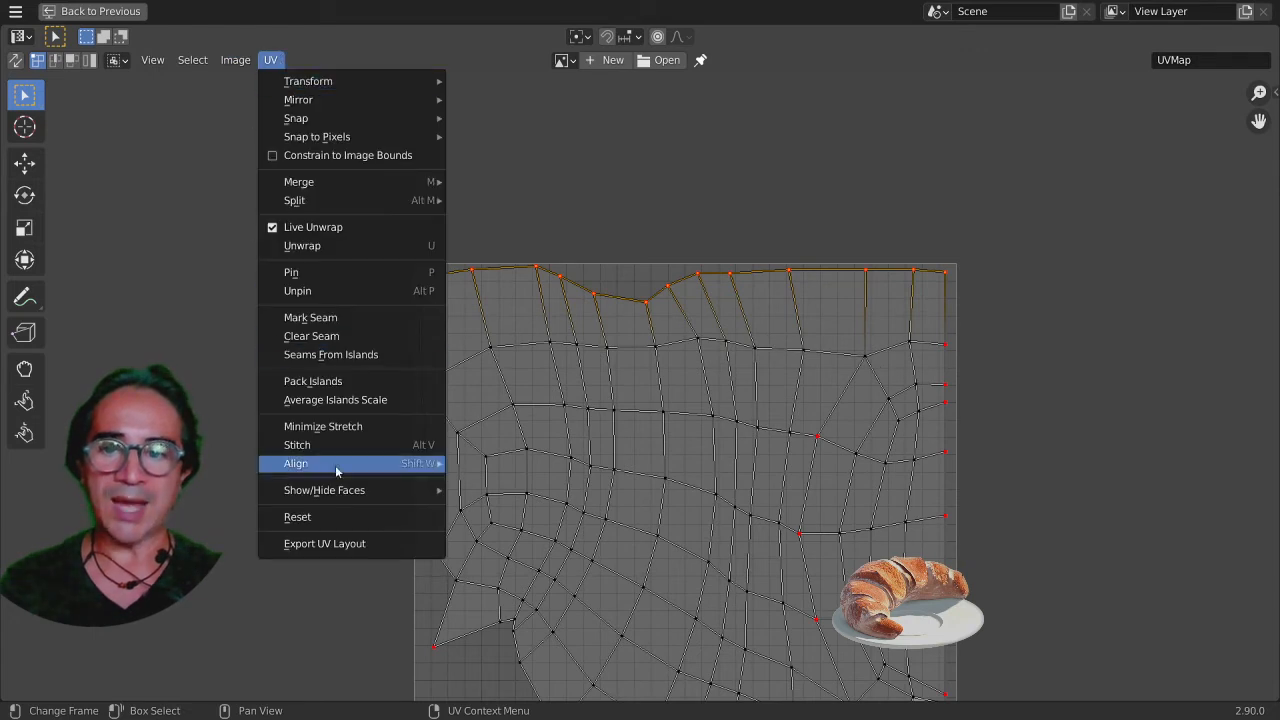
mouse_move(336, 471)
click(540, 503)
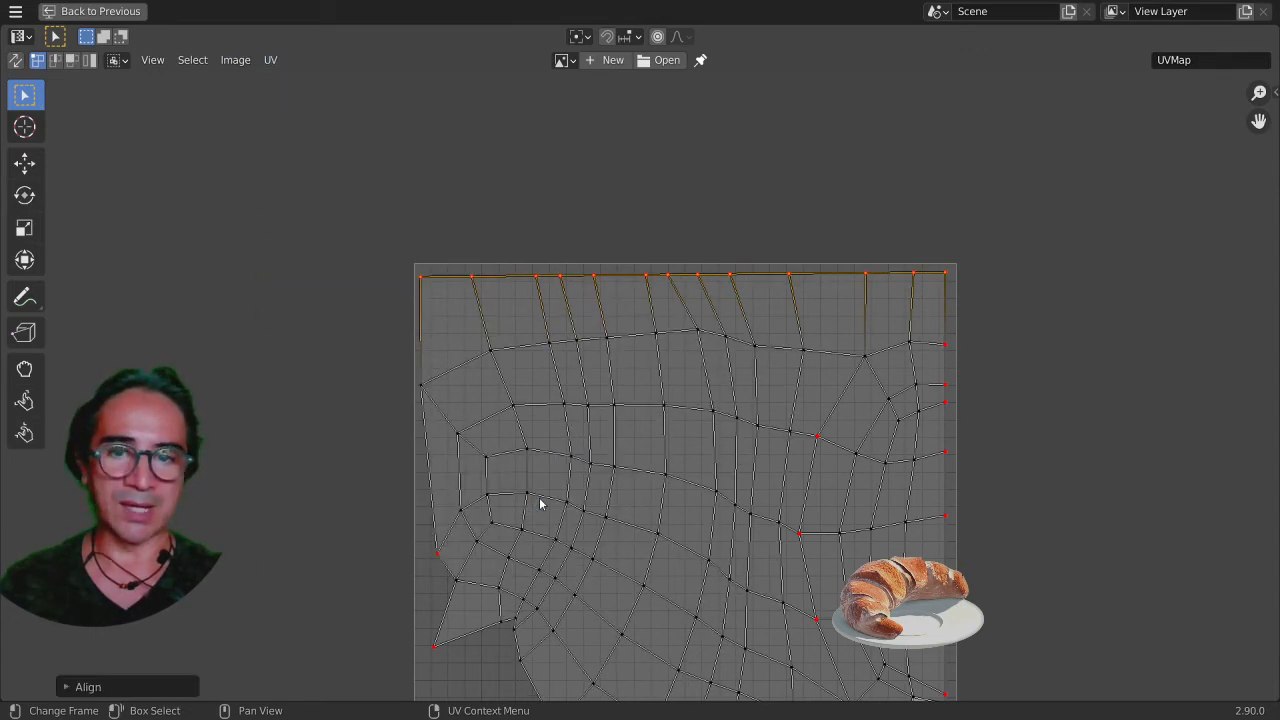
scroll(802, 396, up, 2)
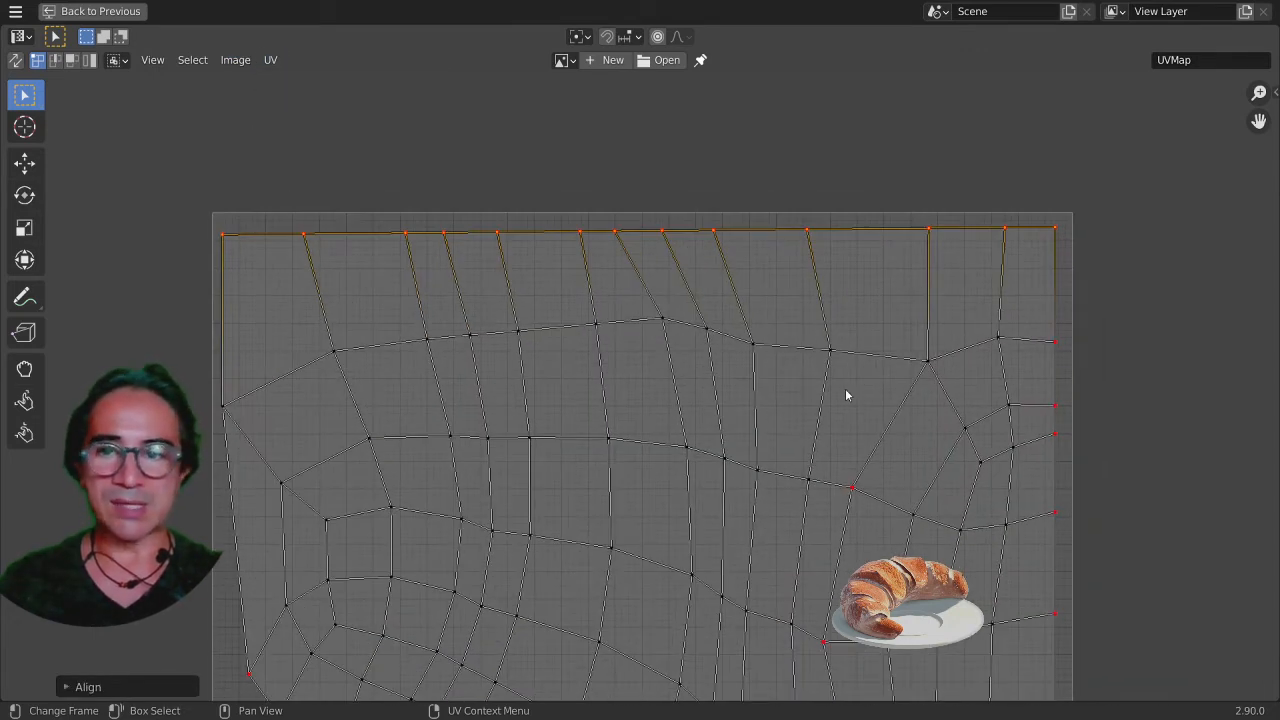
key(g)
key(y)
click(865, 388)
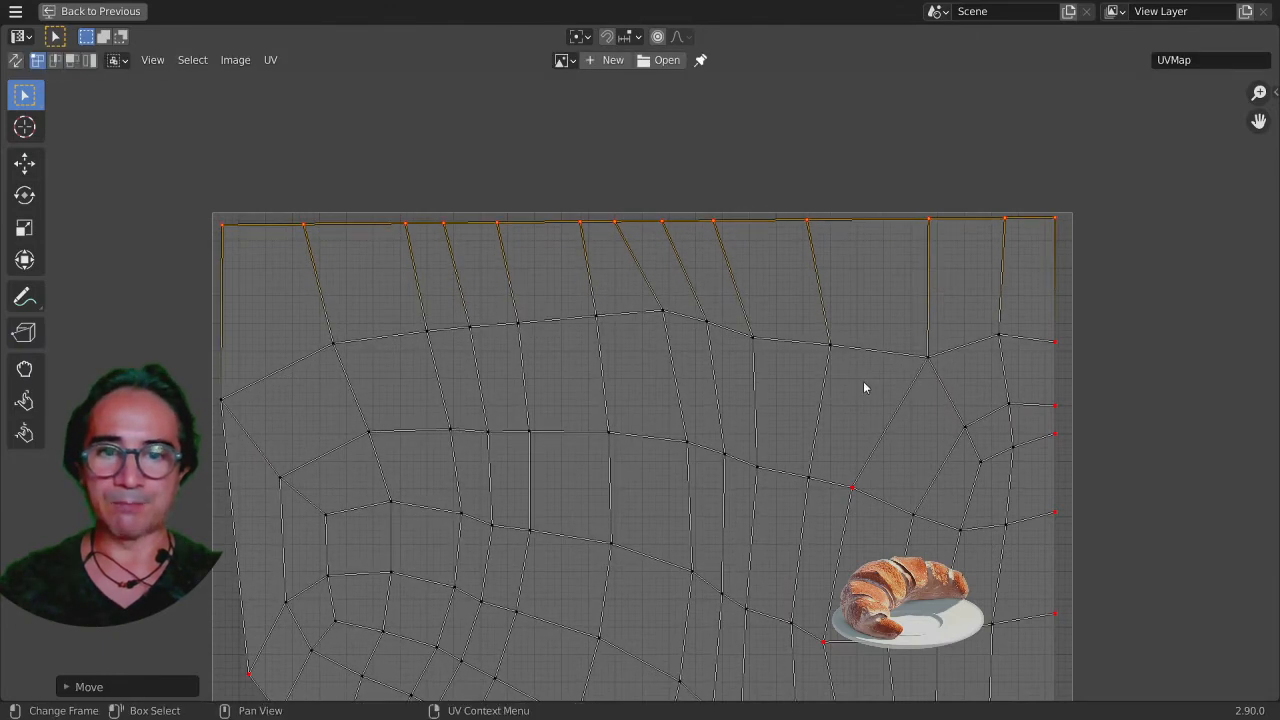
Try to spread the three unpinned border vertices apart beside the lower notch on the side opposite the mirror edge
scroll(865, 388, down, 2)
click(838, 388)
middle_drag(601, 427, 668, 331)
middle_drag(671, 578, 662, 348)
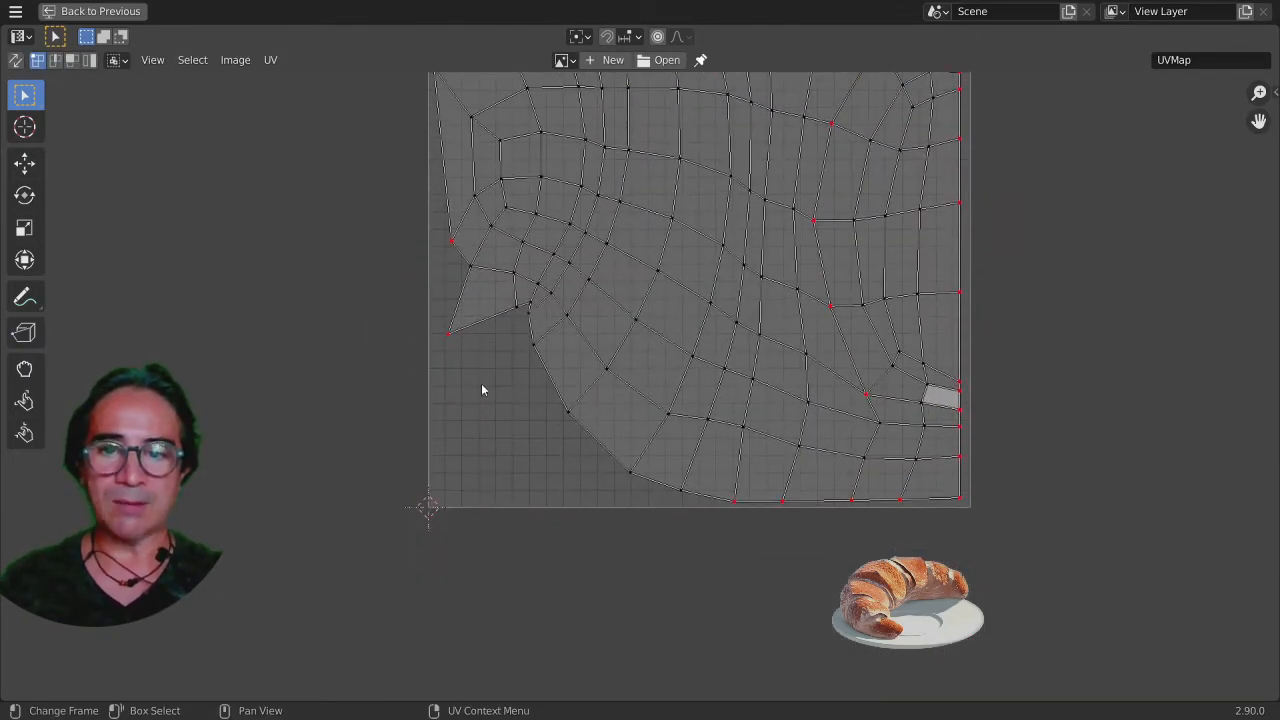
alt+click(479, 328)
click(532, 330)
scroll(534, 329, up, 2)
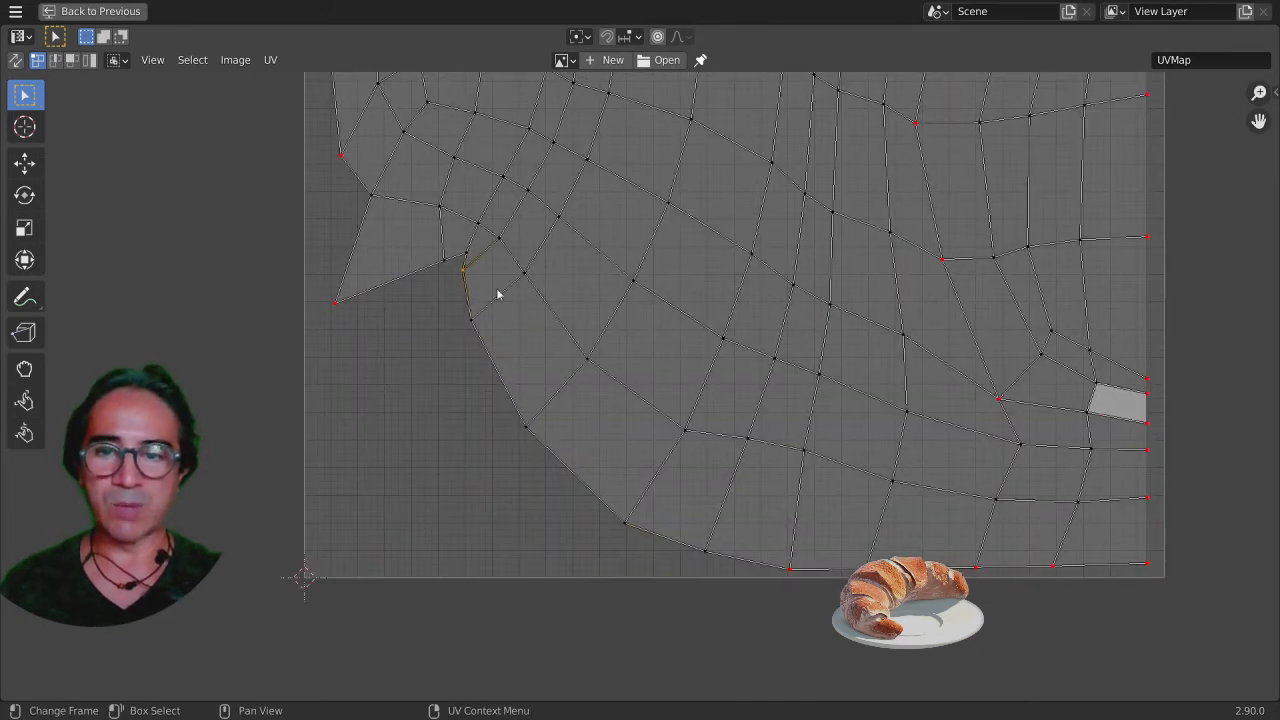
click(448, 266)
key(g)
click(409, 279)
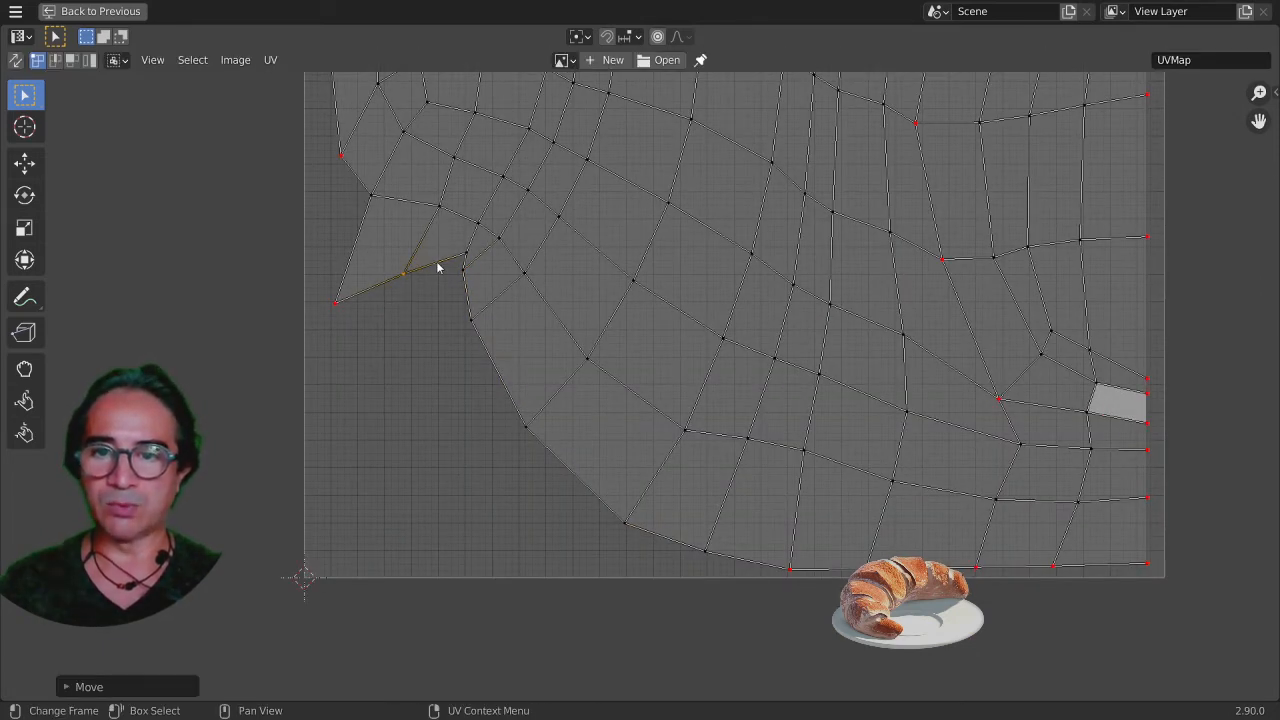
click(453, 256)
click(473, 250)
key(g)
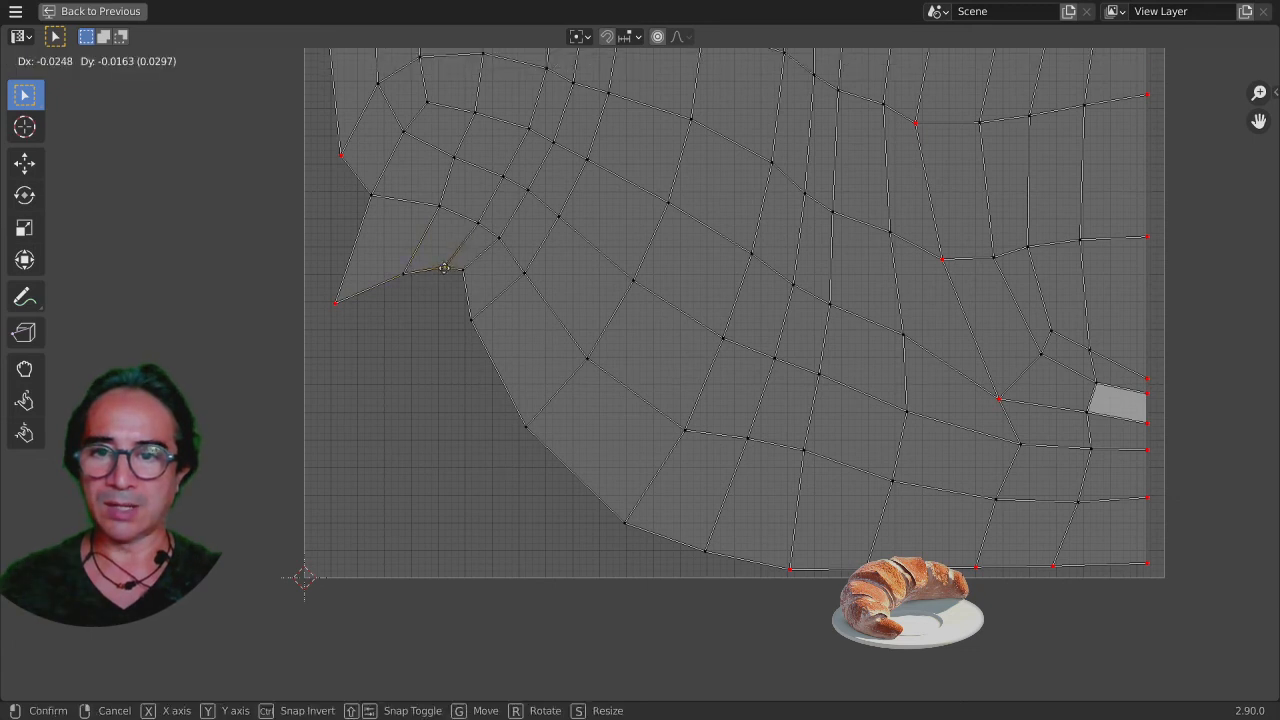
click(446, 265)
click(467, 281)
key(g)
click(463, 303)
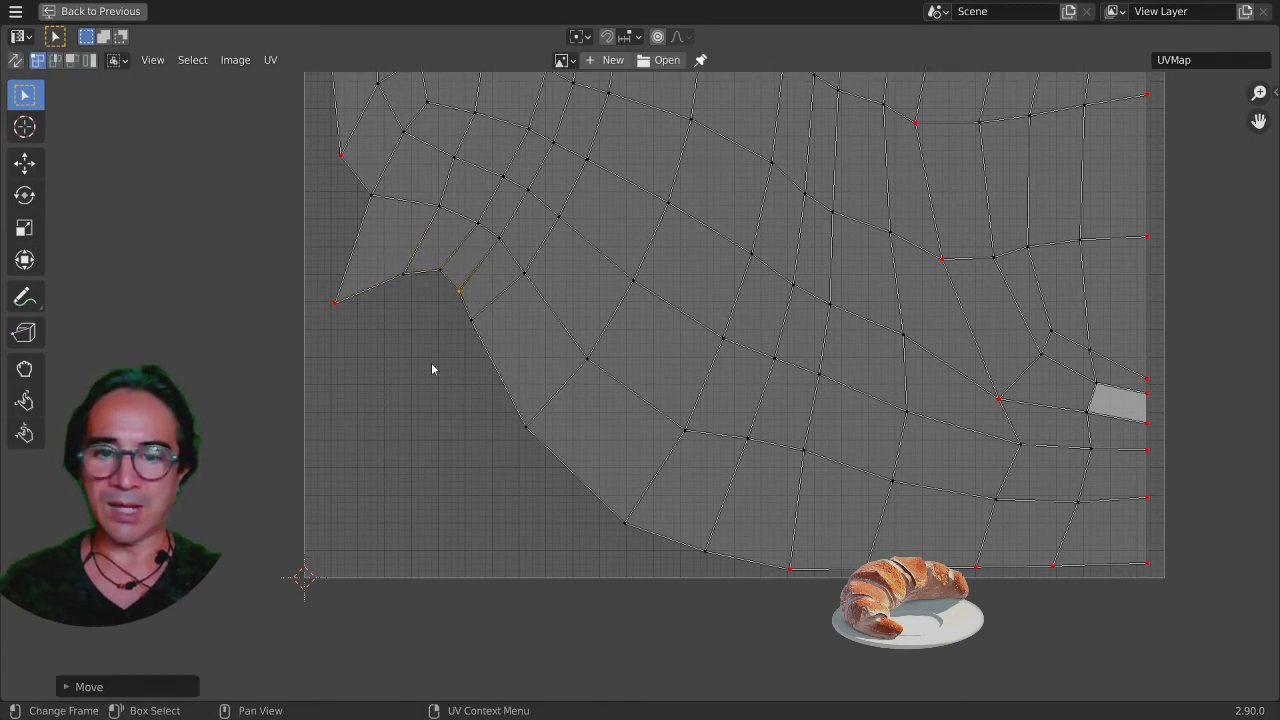
click(563, 475)
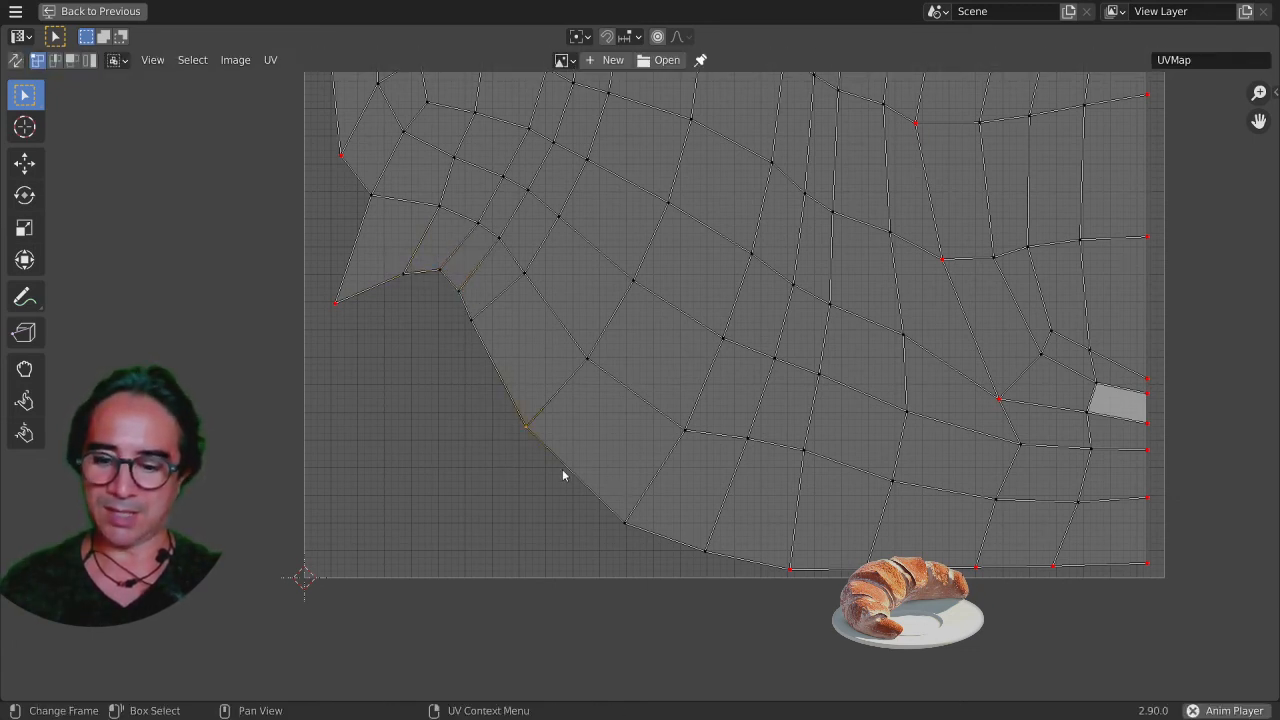
alt+click(563, 475)
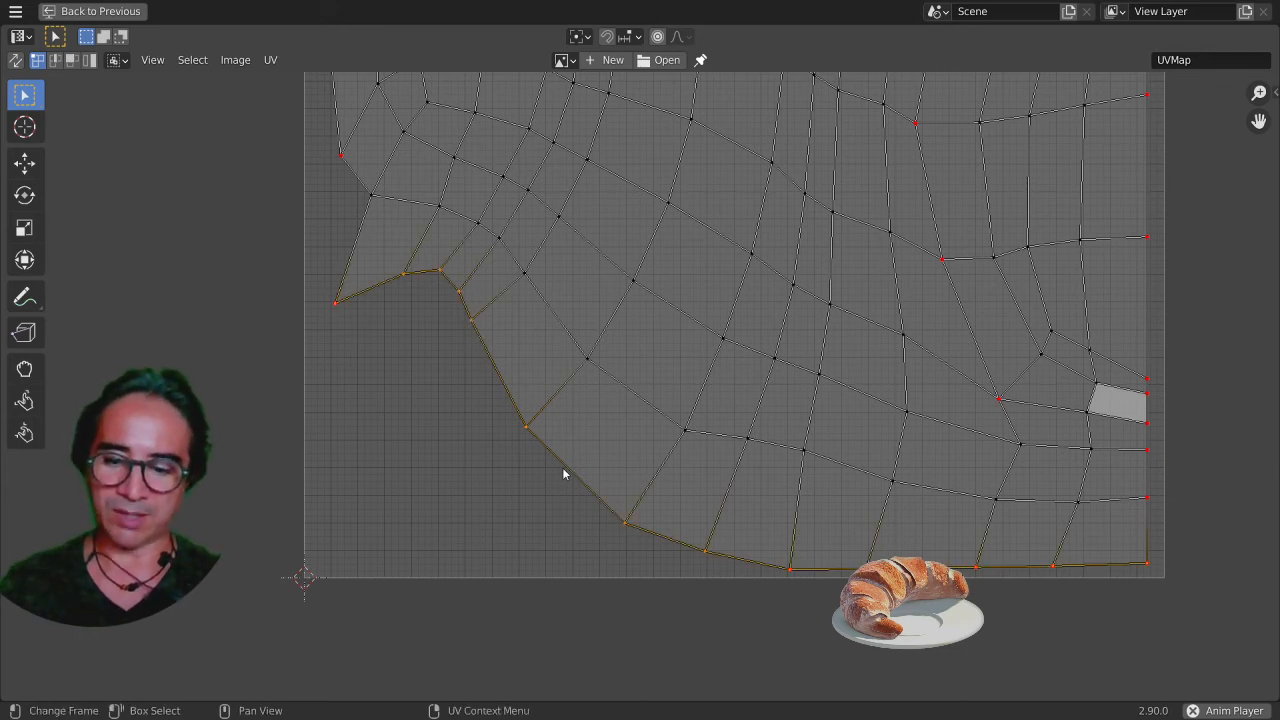
key(s)
text(y)
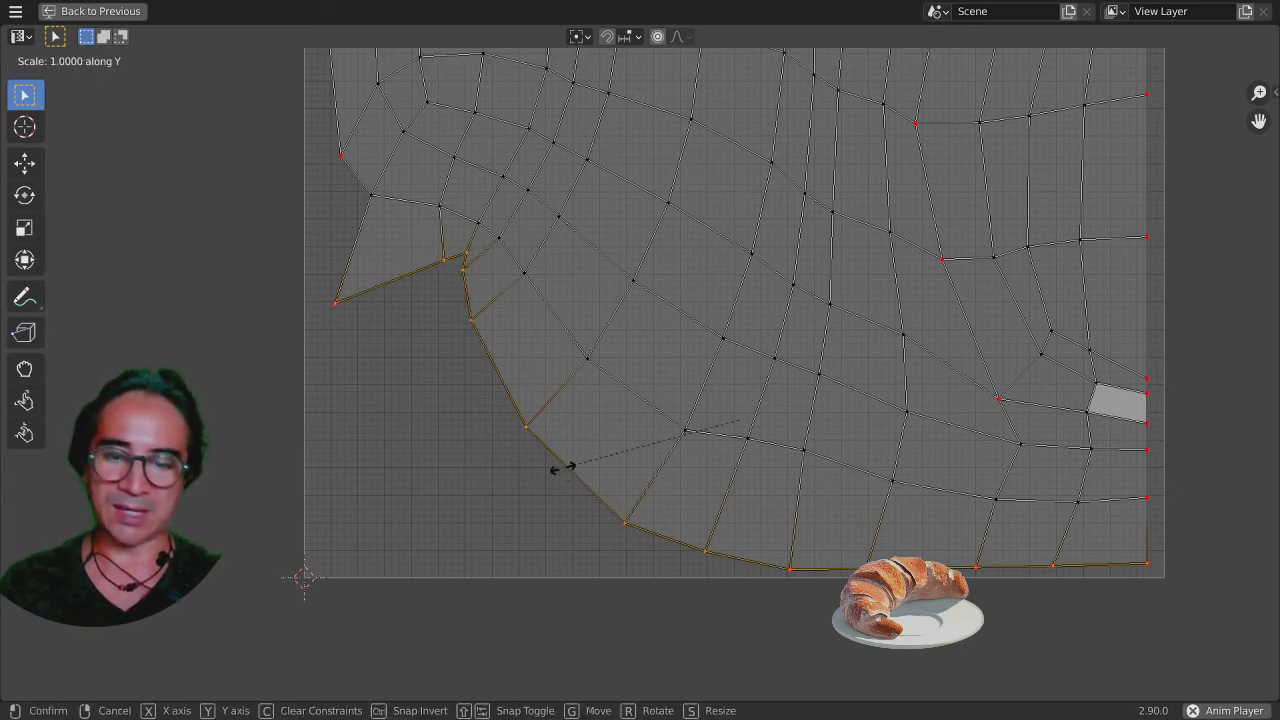
text(0)
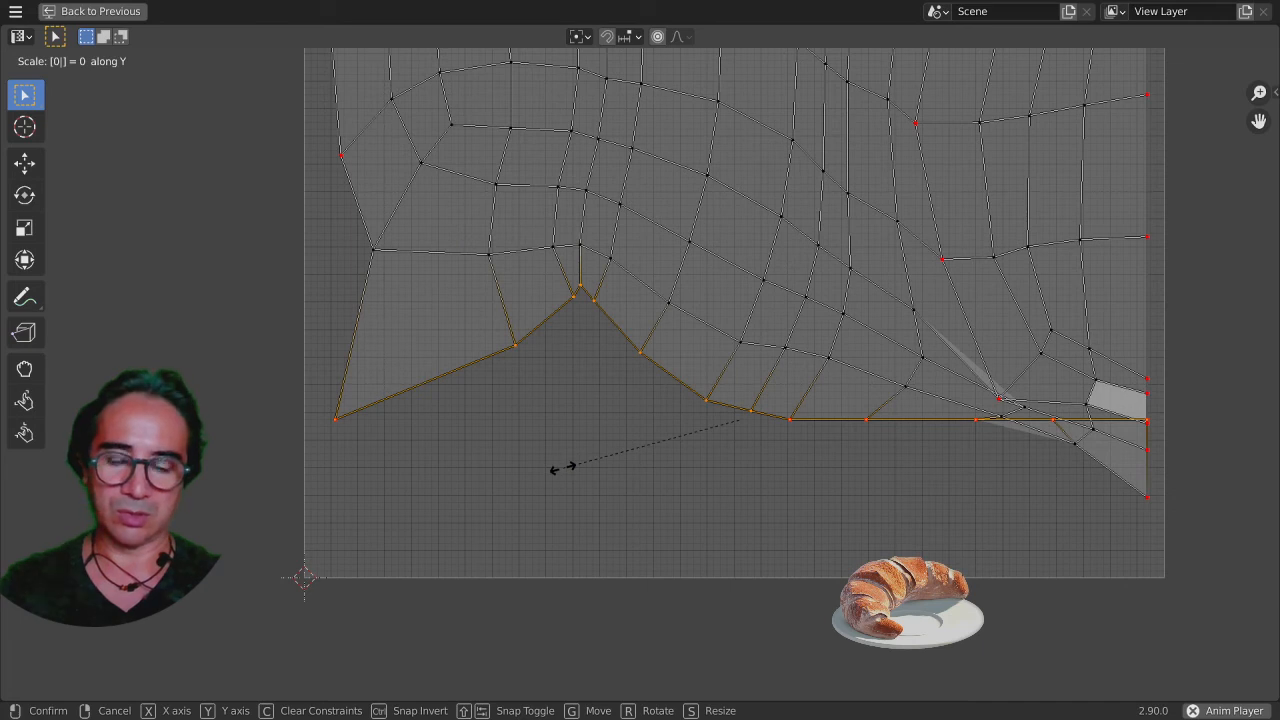
right_click(658, 467)
scroll(567, 391, down, 1)
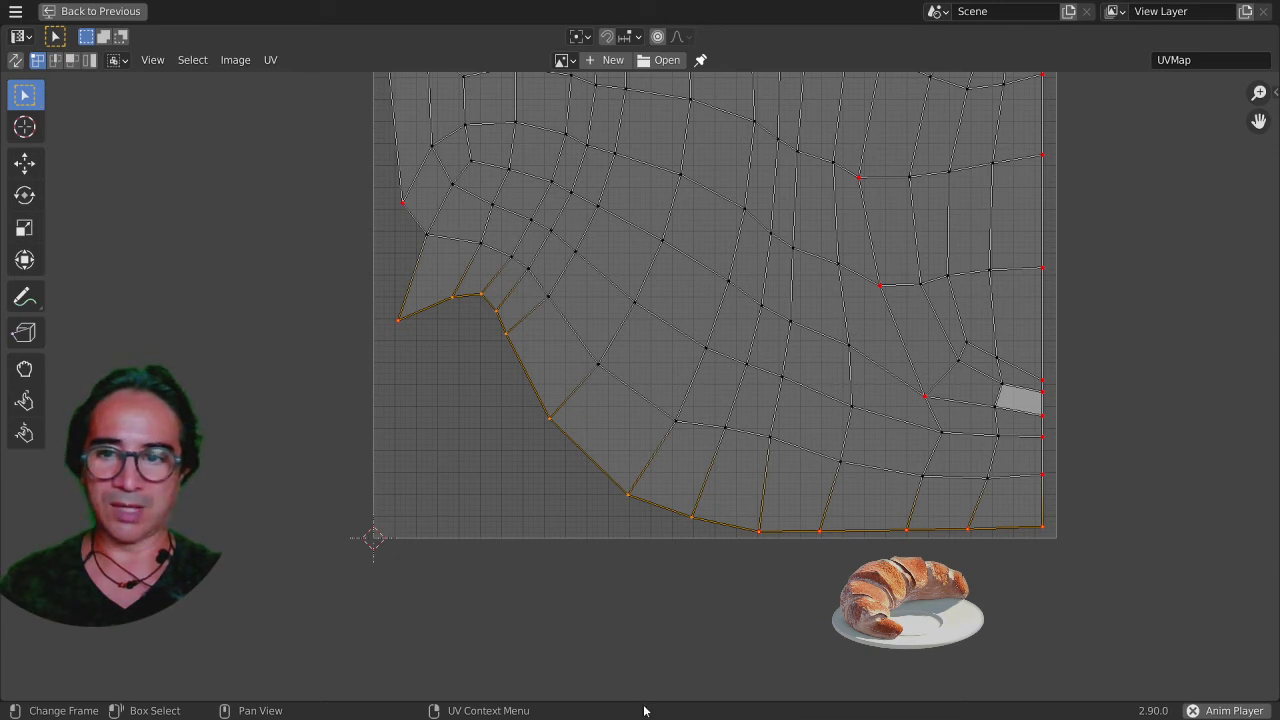
click(403, 322)
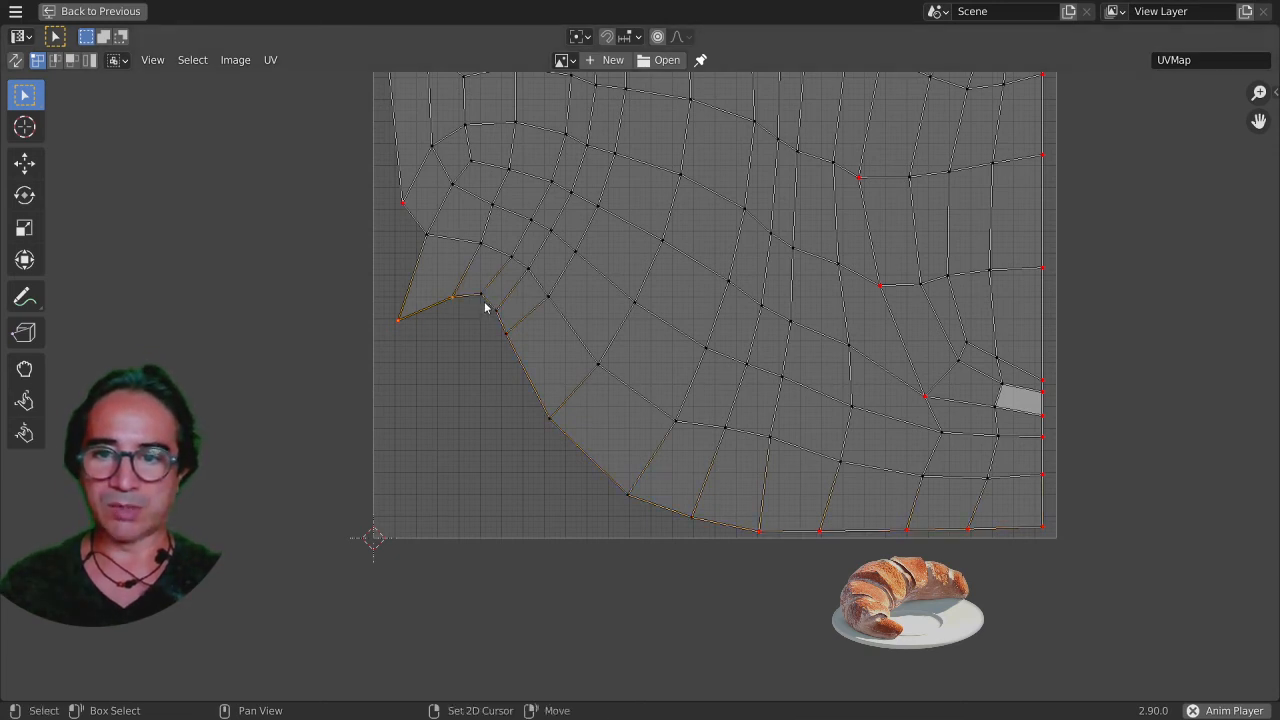
key(g)
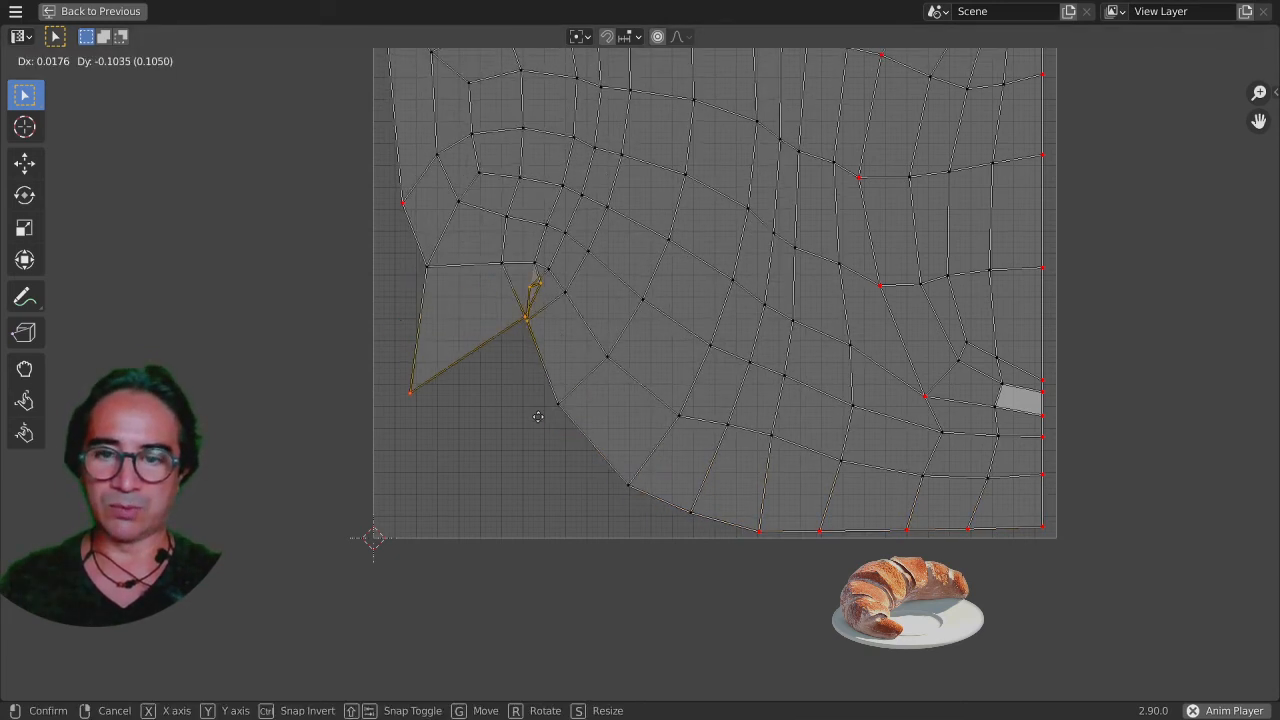
right_click(524, 345)
Place the pinned vertex beside the lower notch near the UV square's origin corner, and set the next two border vertices along the lower edge
key(g)
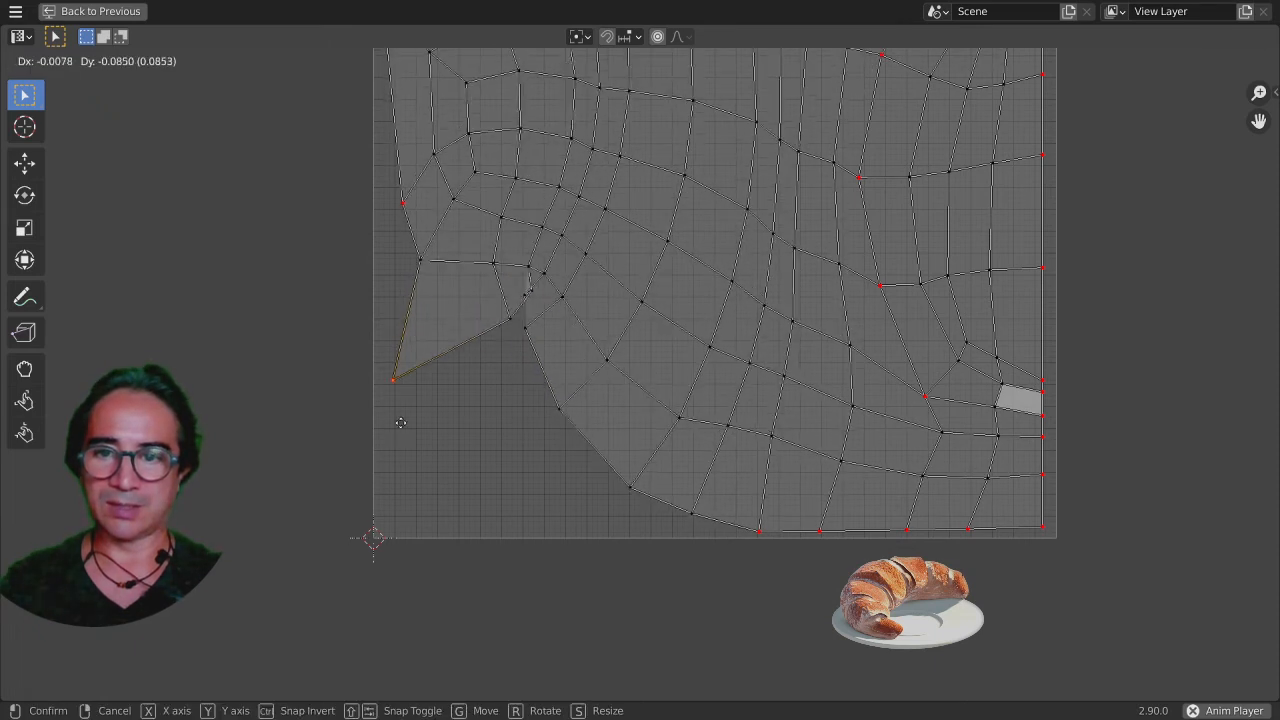
click(548, 428)
key(g)
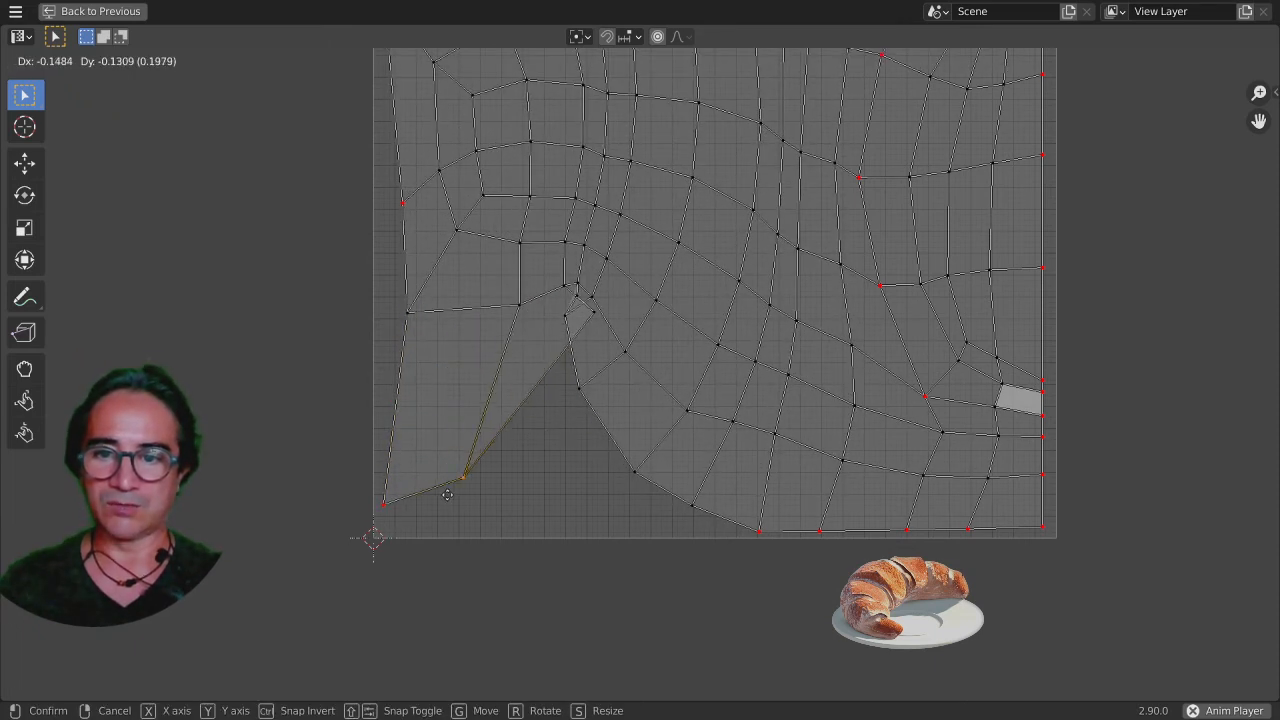
click(546, 367)
key(g)
click(474, 512)
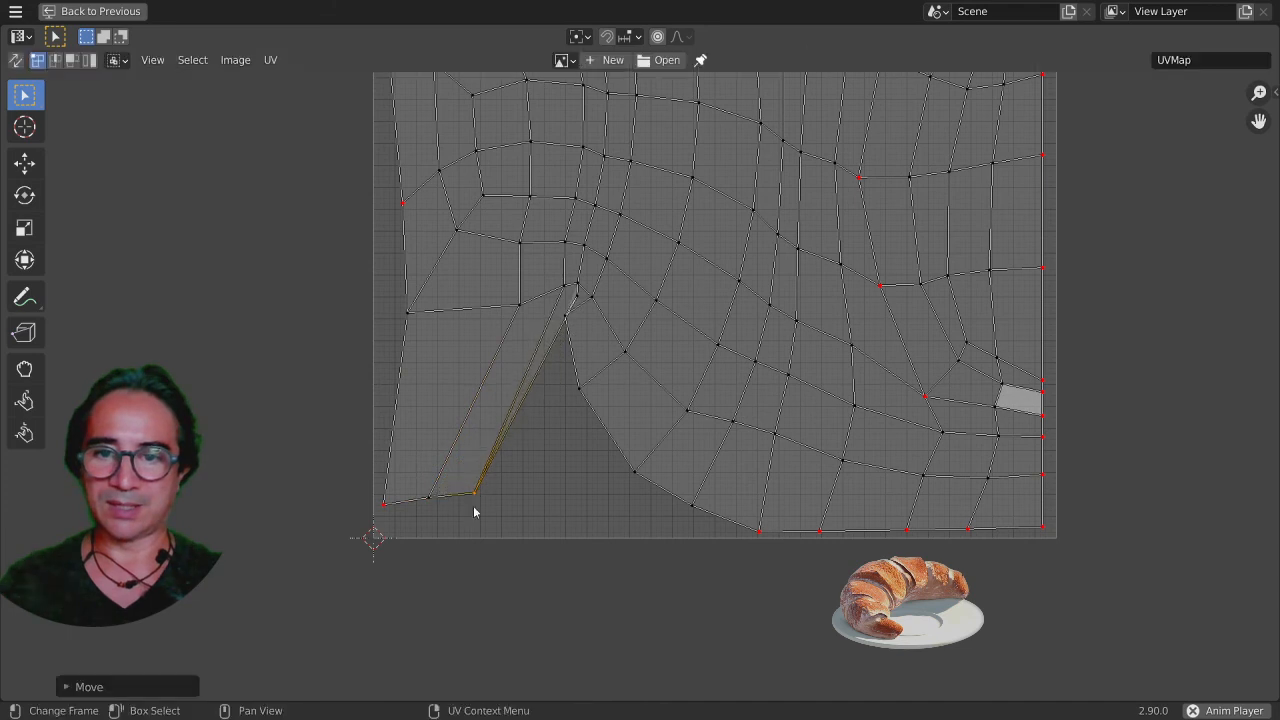
Spread the three remaining notch vertices down toward the UV square's lower edge, and pin the whole lower border loop
click(581, 395)
key(g)
click(609, 464)
click(573, 343)
key(g)
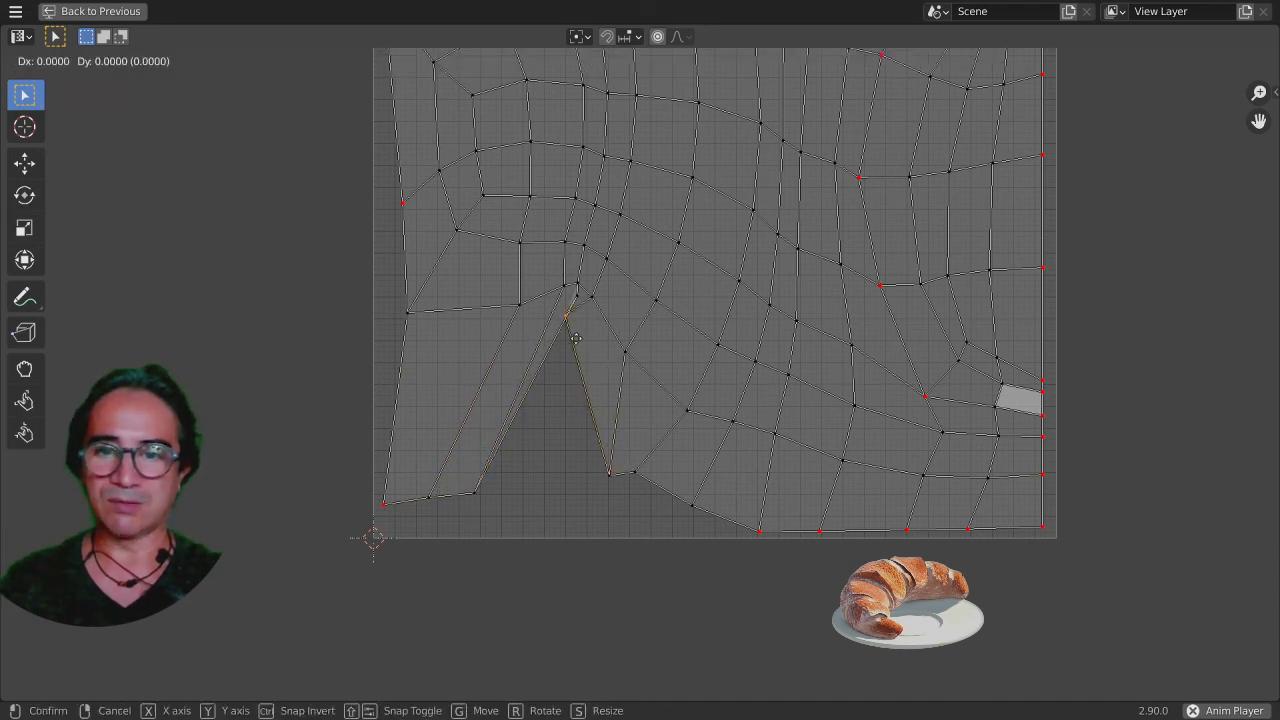
click(583, 495)
click(570, 335)
key(g)
click(528, 495)
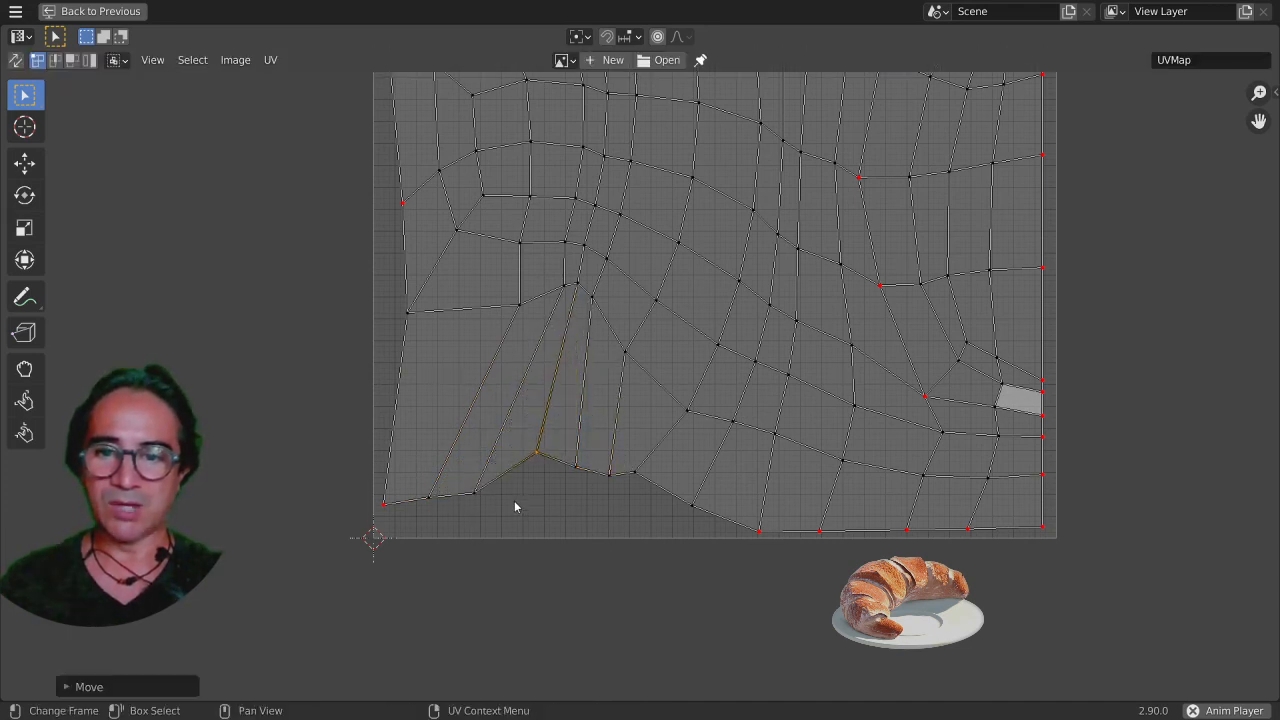
alt+click(503, 471)
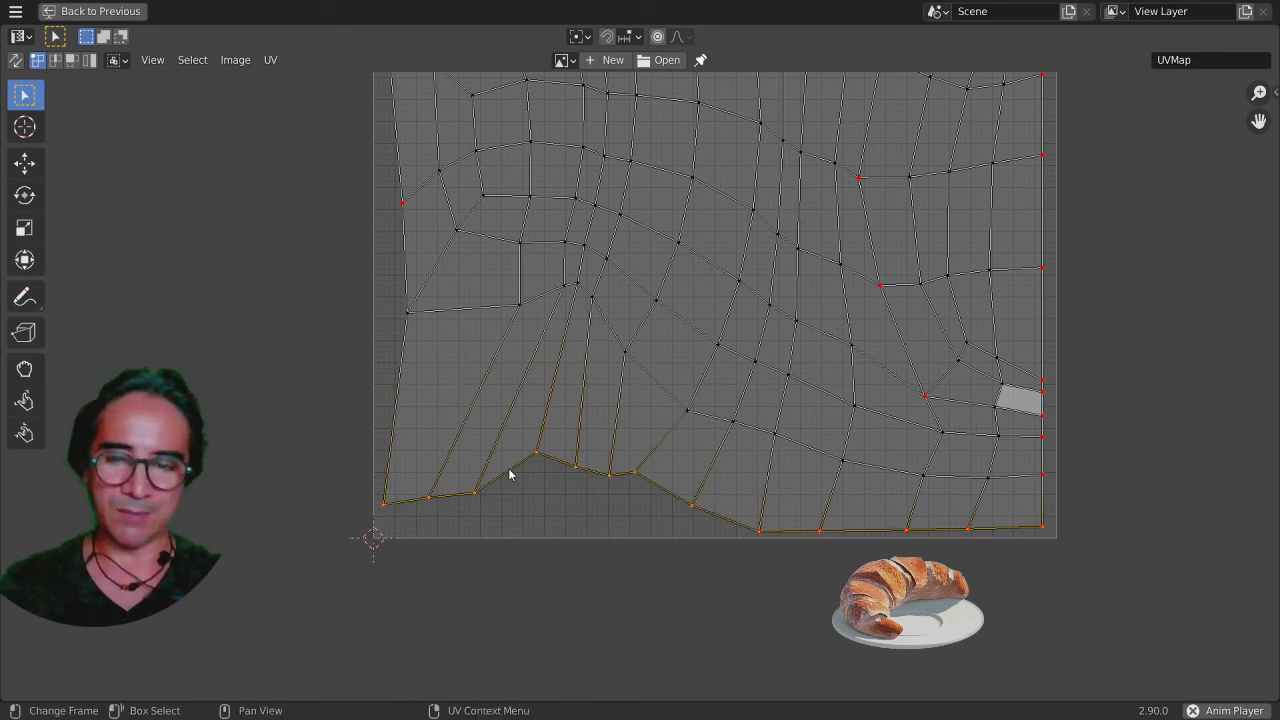
key(p)
Flatten the lower border by scaling it to 0 along Y, and move it down to the UV square's lower edge
key(s)
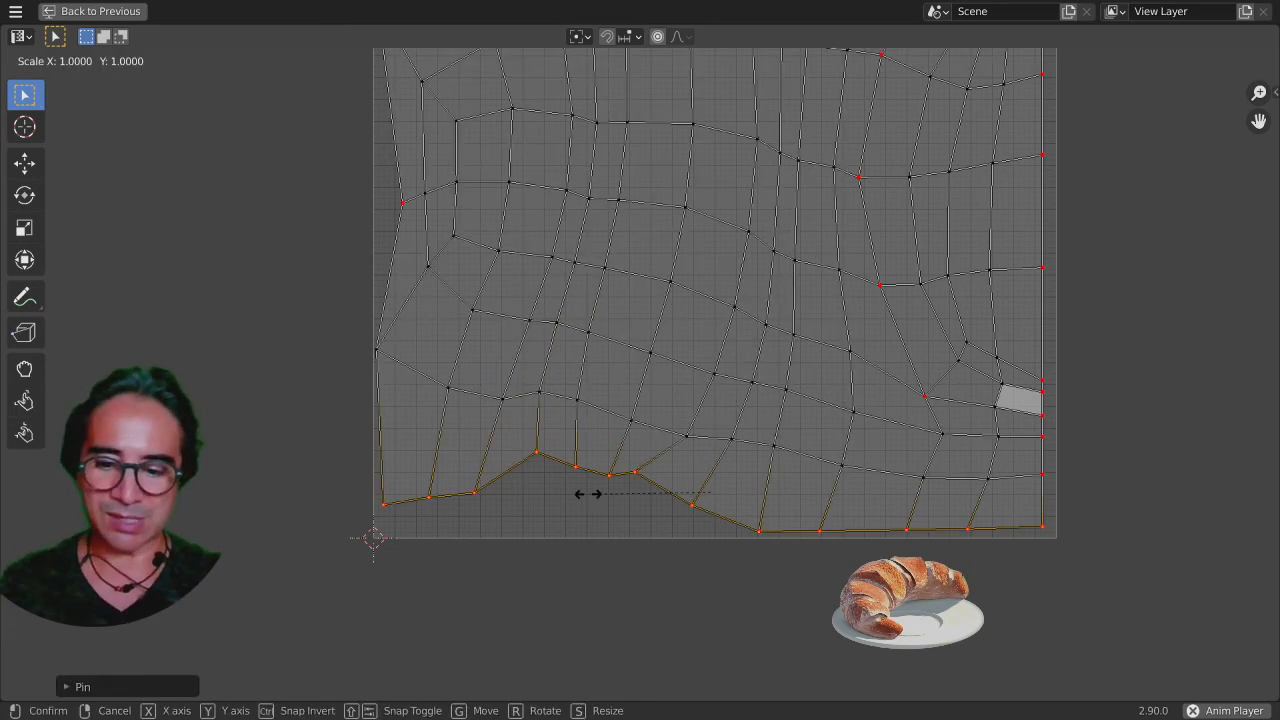
key(y)
key(0)
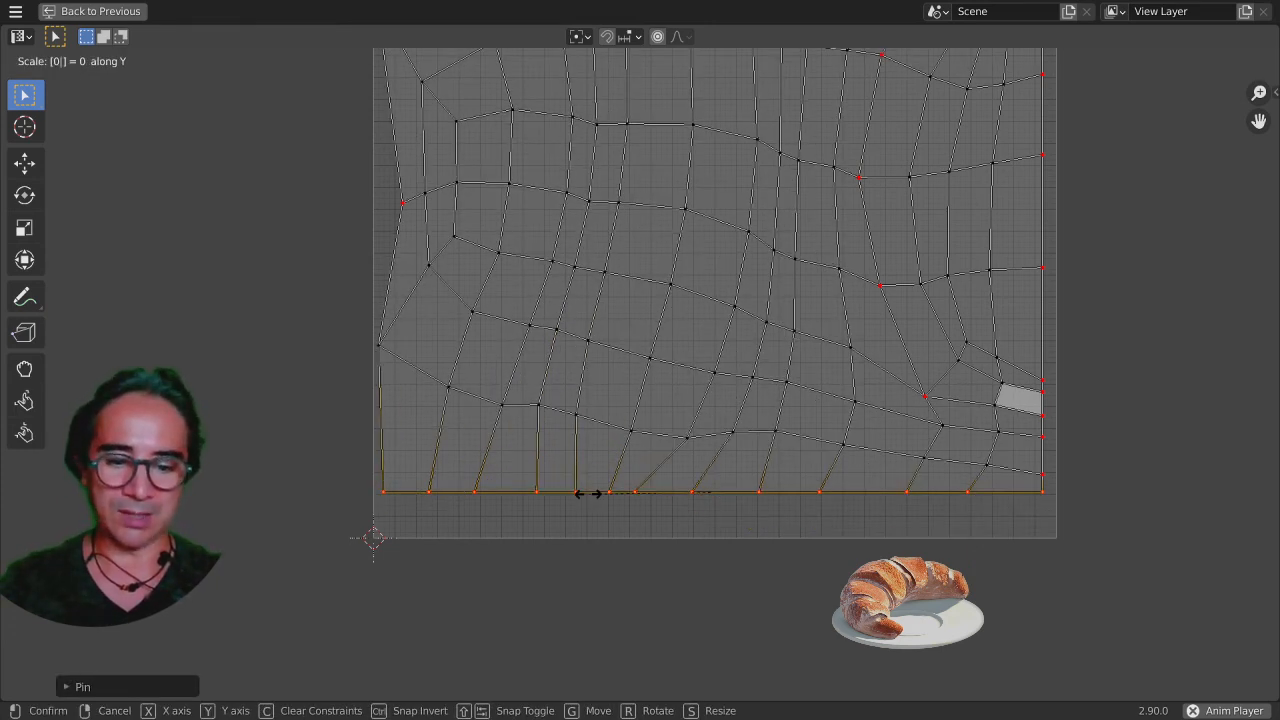
key(Return)
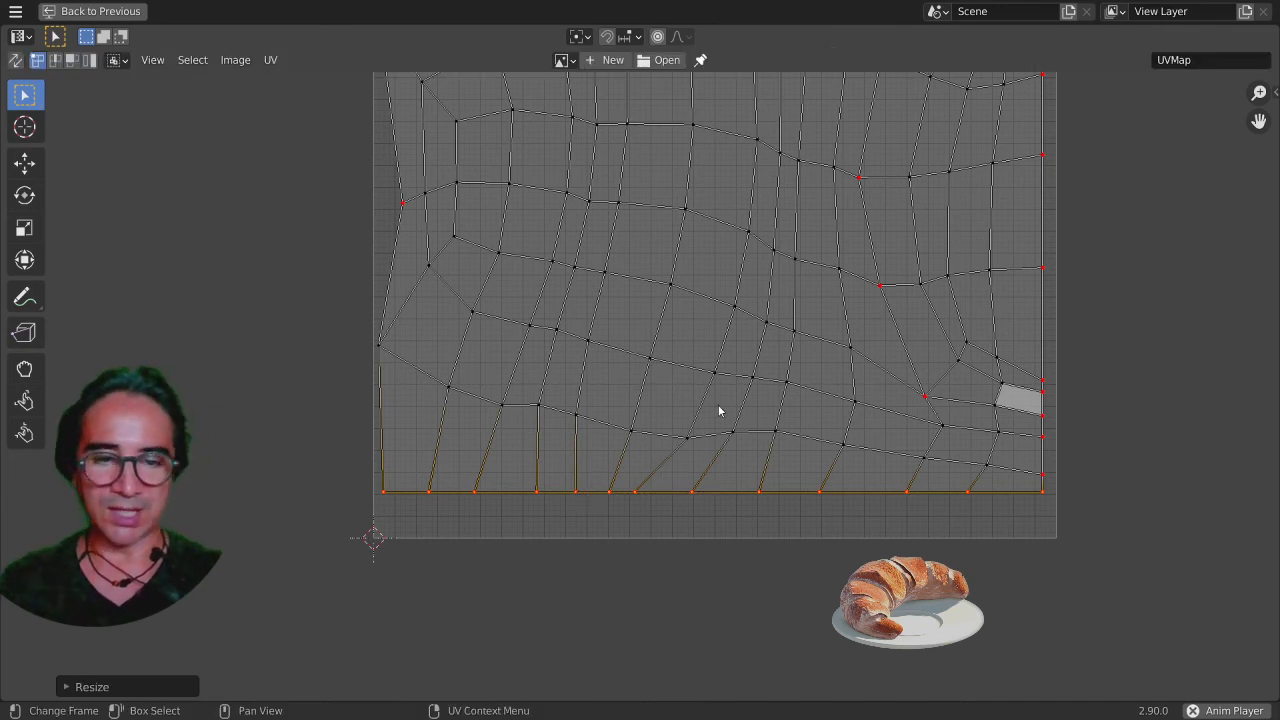
key(g)
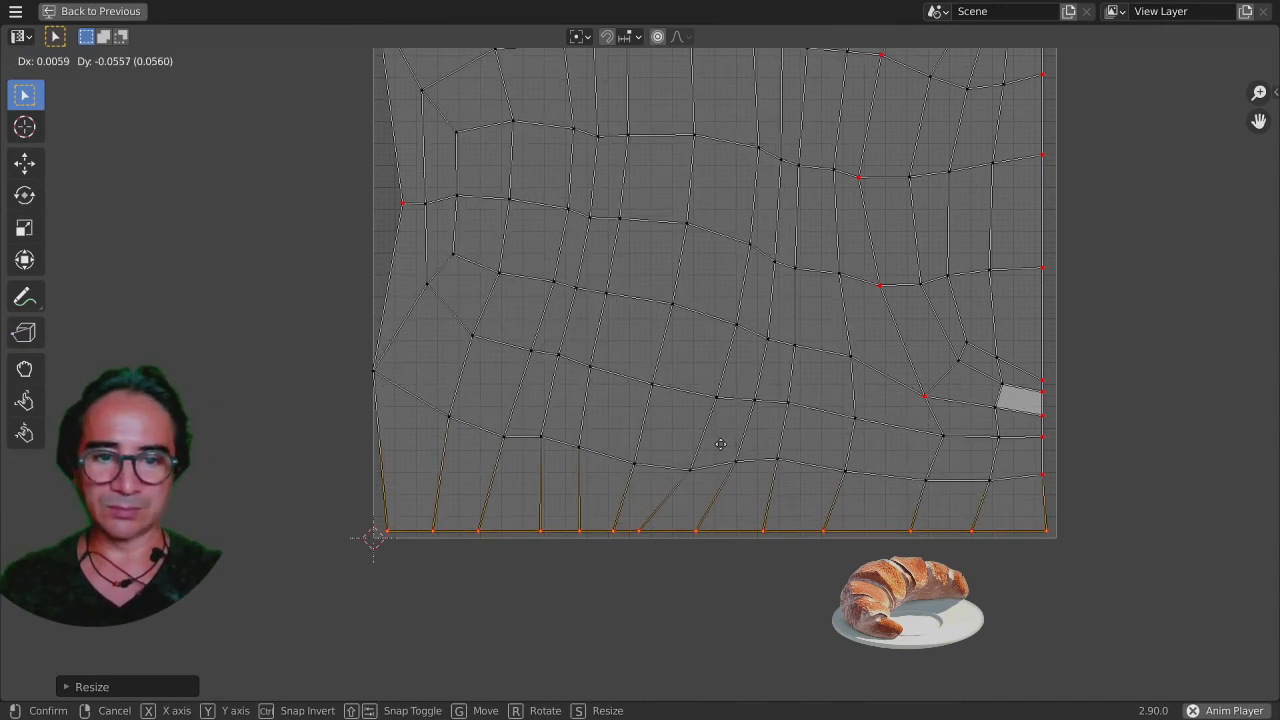
click(717, 443)
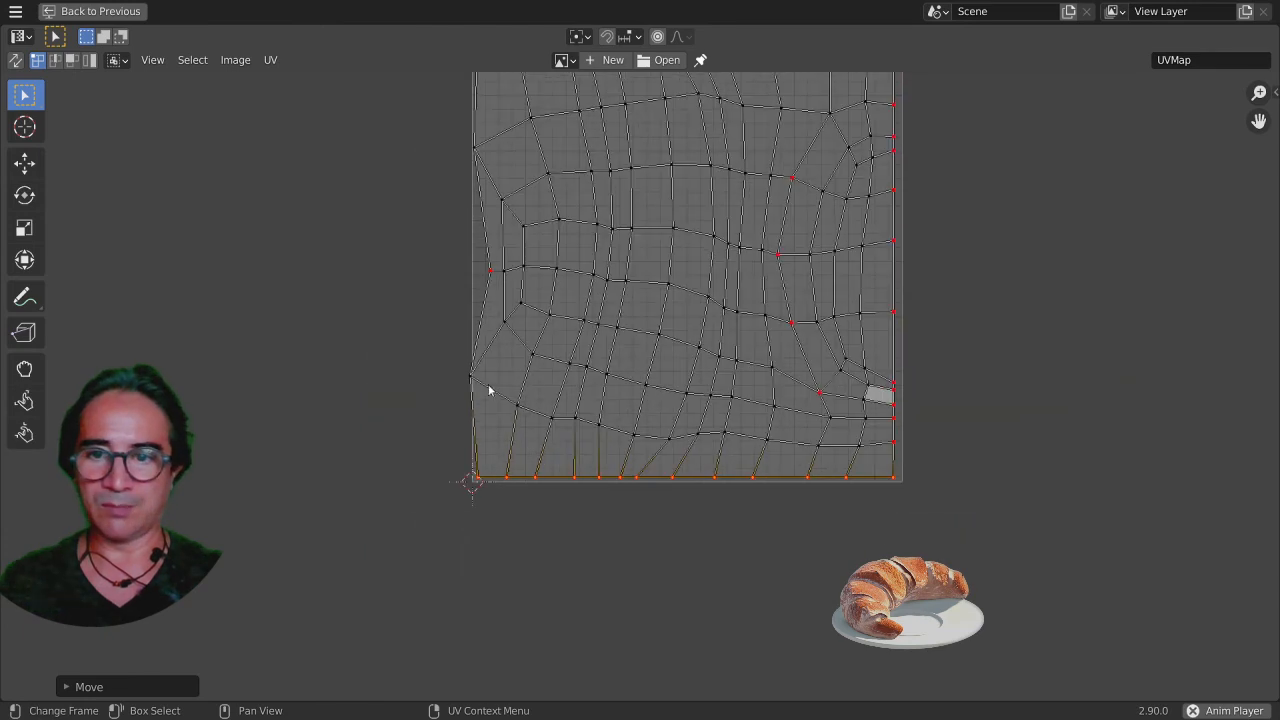
Move the lower unpinned vertex of the UV layout's left border inward, and bring the pinned middle vertex out toward the UV square's left edge
click(481, 388)
key(g)
click(493, 394)
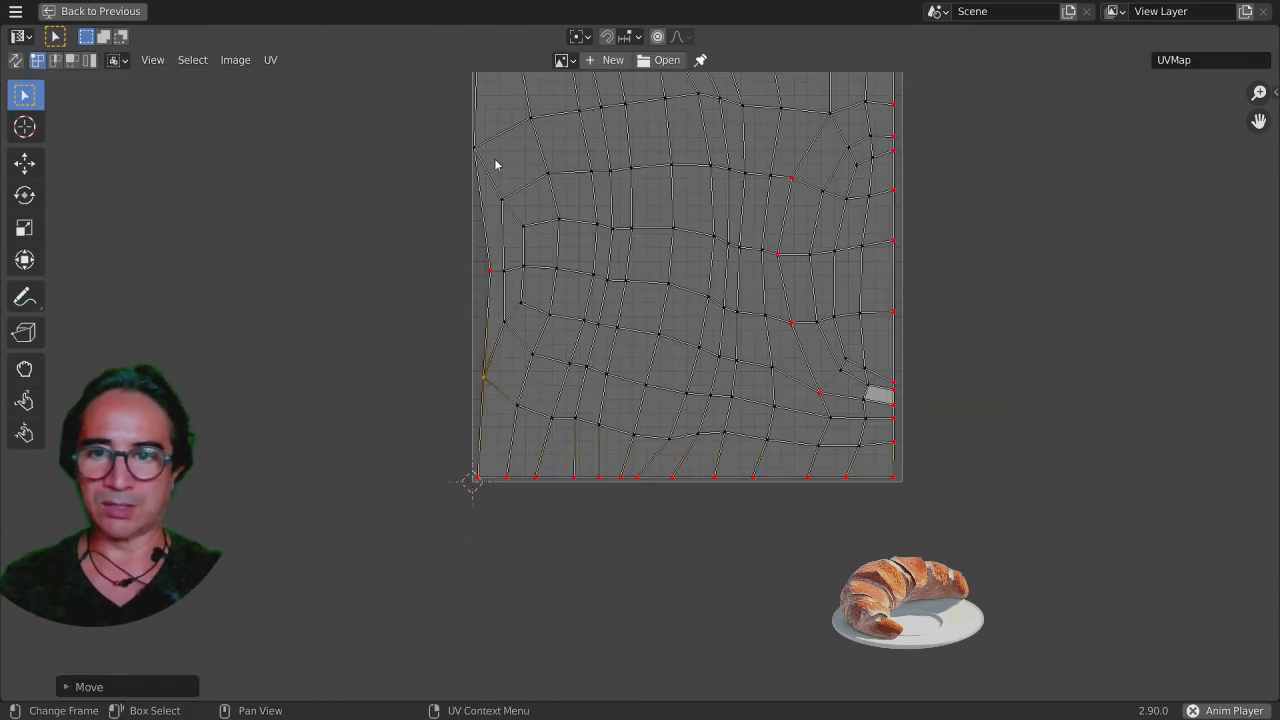
middle_drag(498, 294, 534, 354)
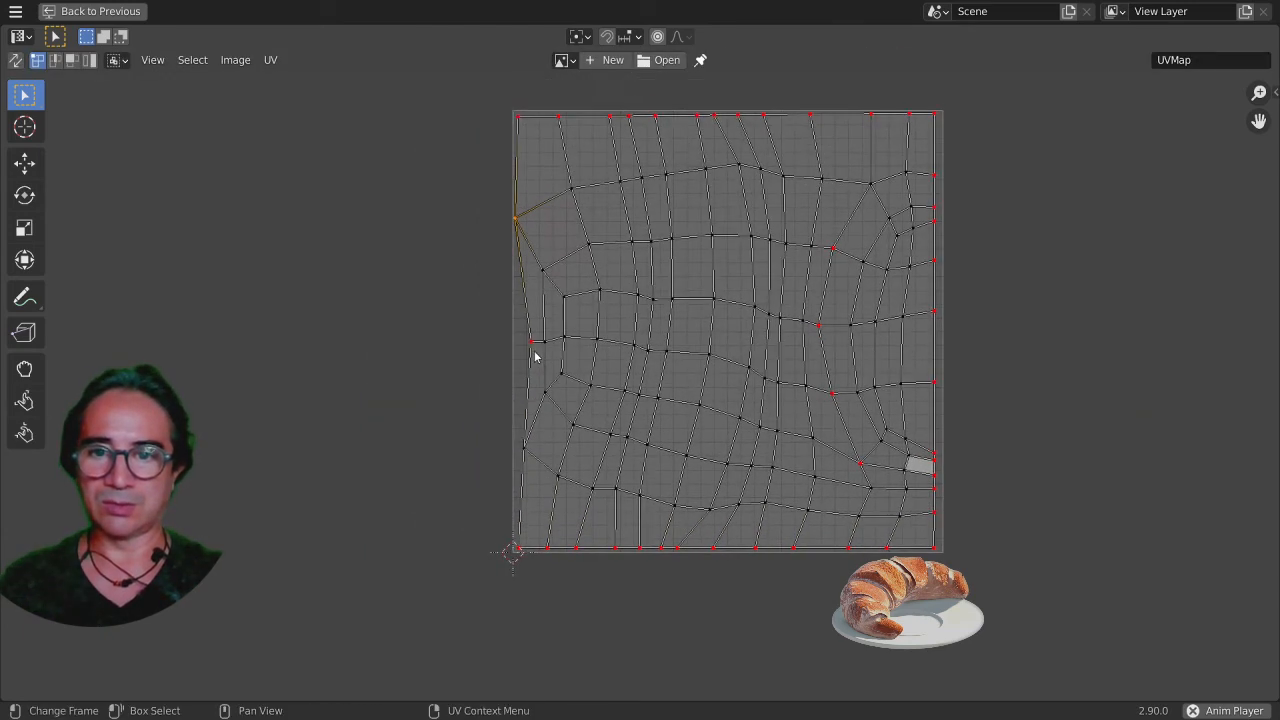
key(g)
click(509, 455)
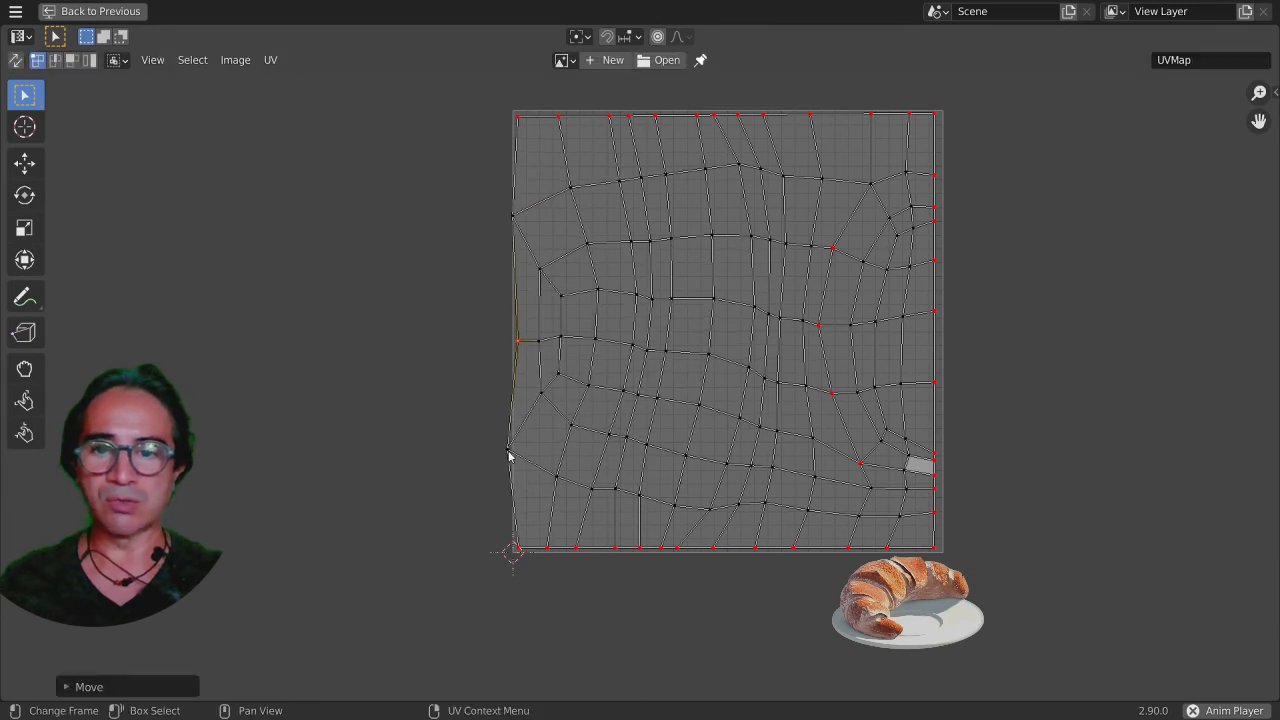
Pin the unpinned vertices below and above the left border's middle vertex, and line them up with it along the UV square's left edge
click(510, 456)
key(g)
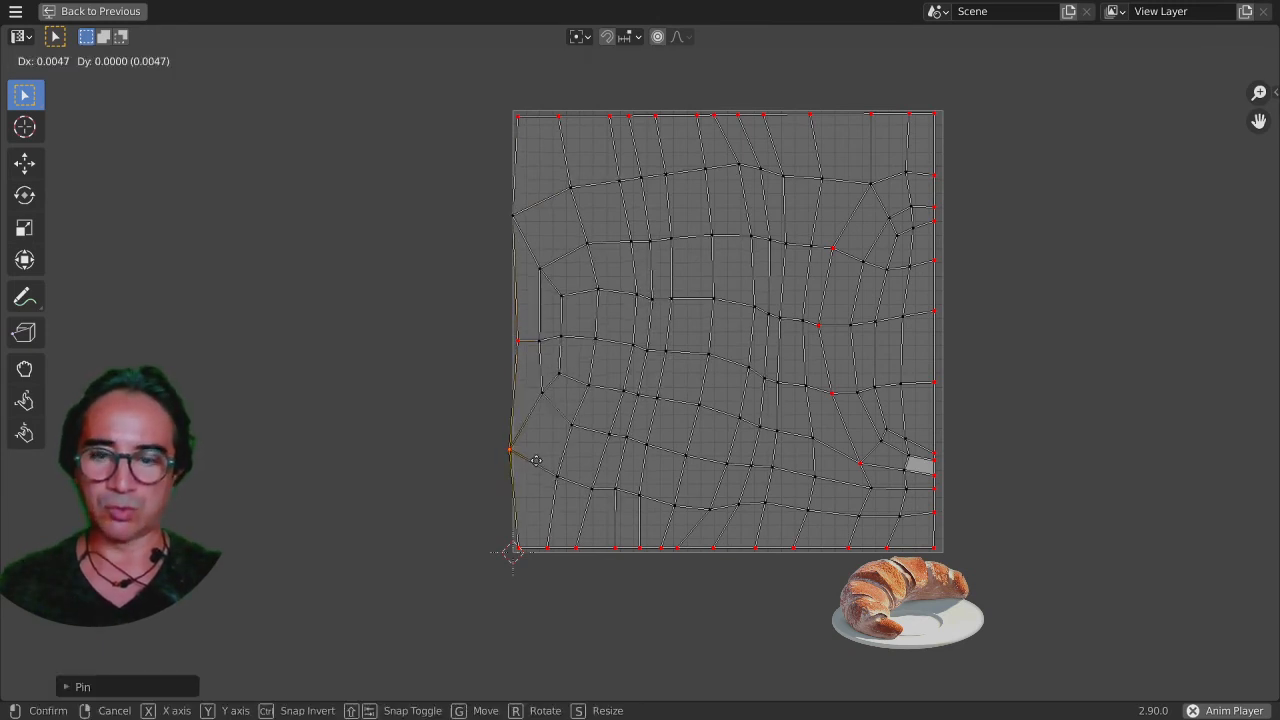
click(545, 461)
click(537, 219)
key(p)
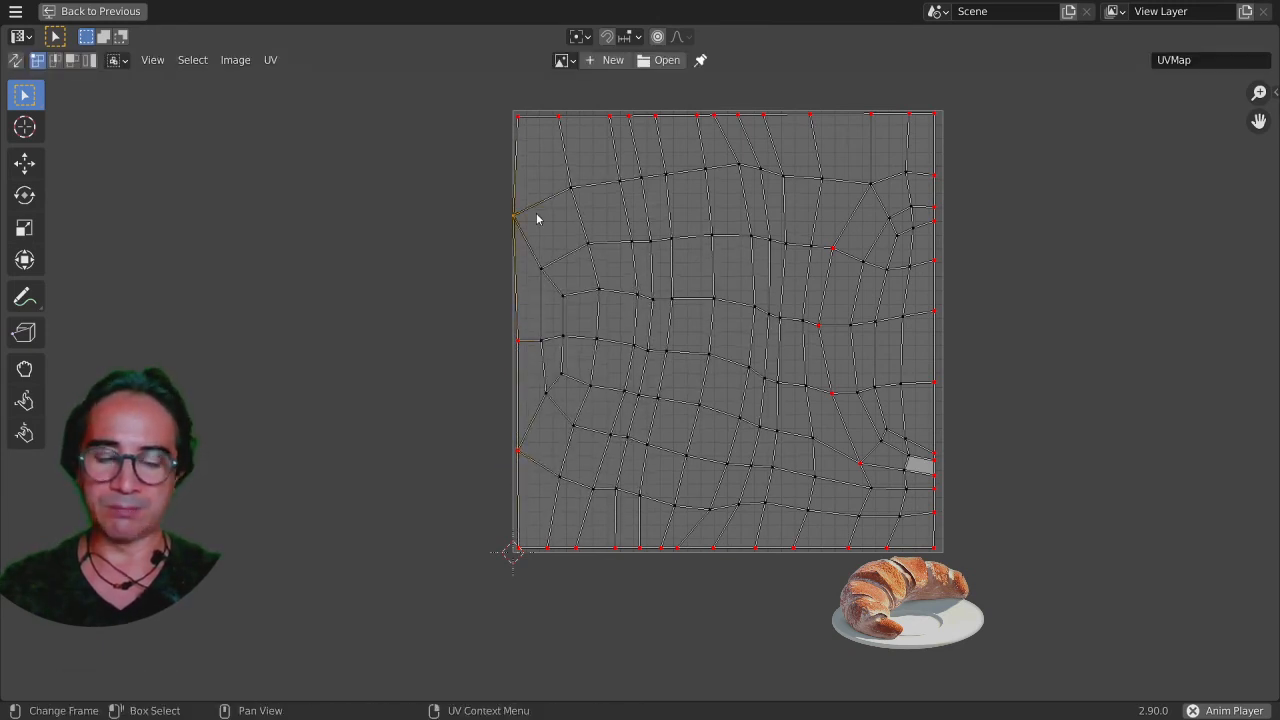
key(g)
click(578, 245)
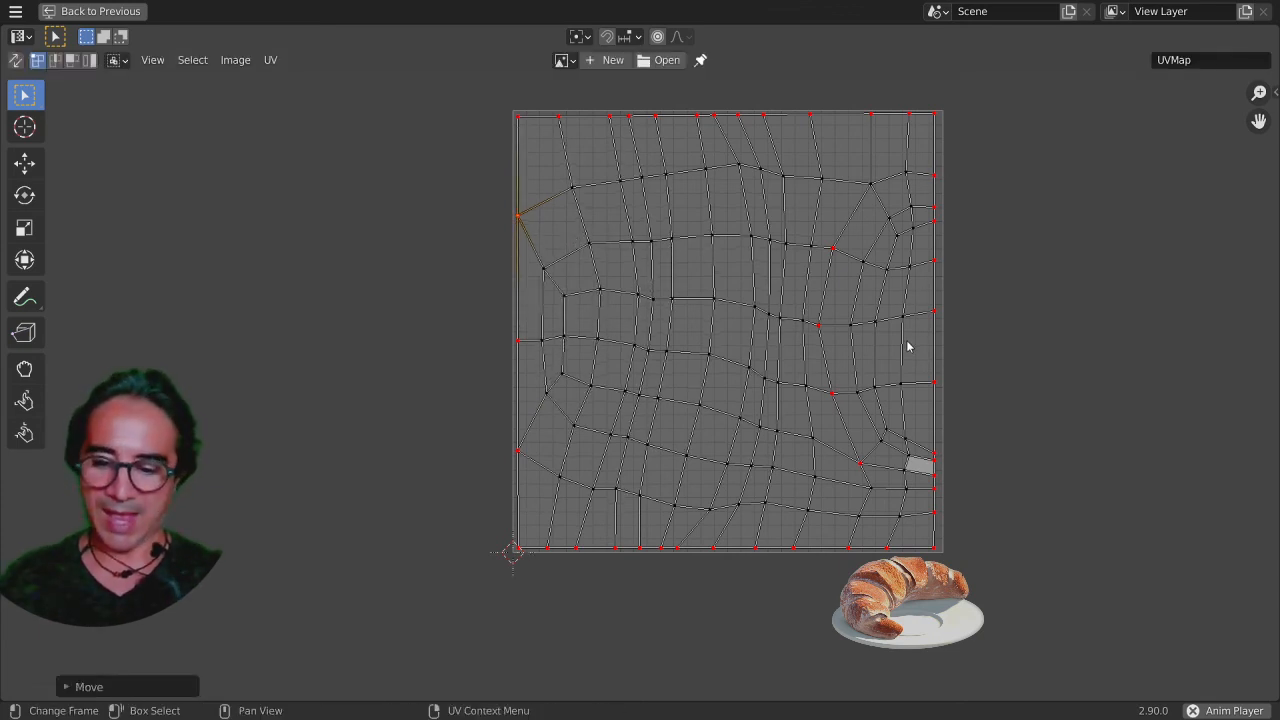
Restore the UV editor from full screen to the split workspace, and widen the 3D viewport beside it
key(ctrl+space)
scroll(521, 374, down, 2)
middle_drag(521, 374, 468, 371)
scroll(468, 373, up, 1)
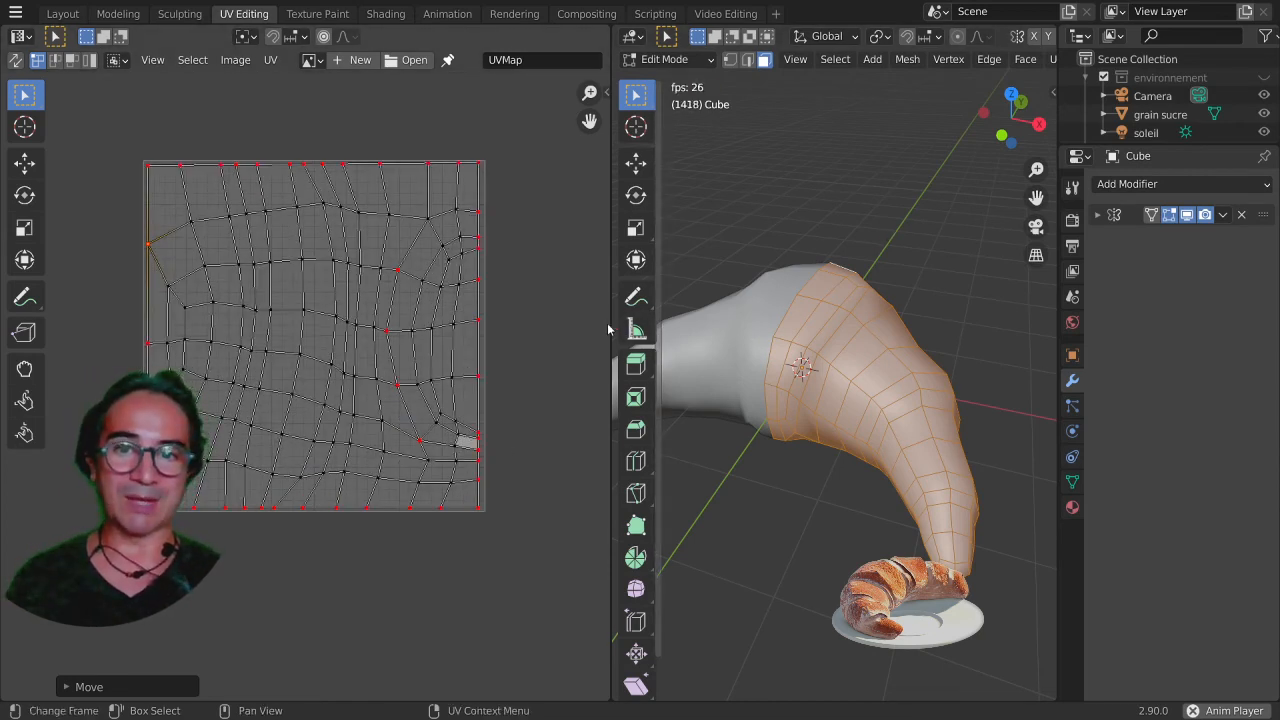
drag(607, 313, 455, 310)
Return the croissant to Object Mode and save the file
key(Tab)
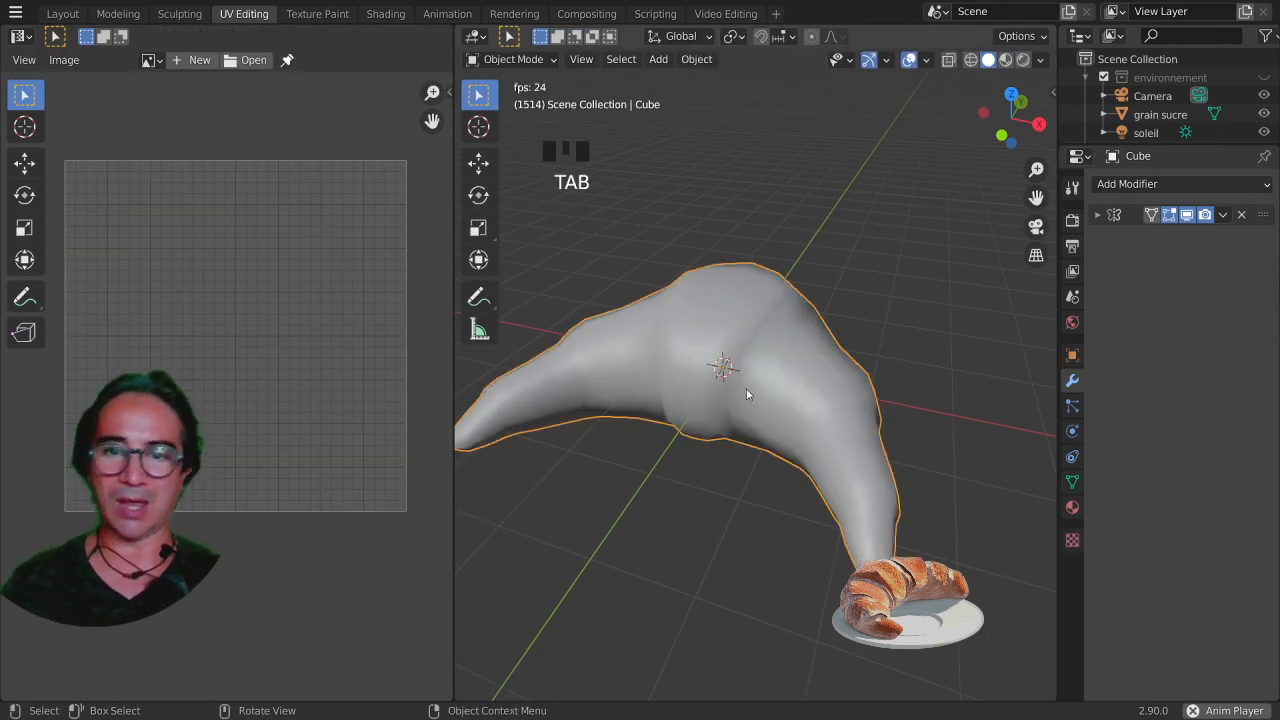
middle_drag(746, 388, 733, 363)
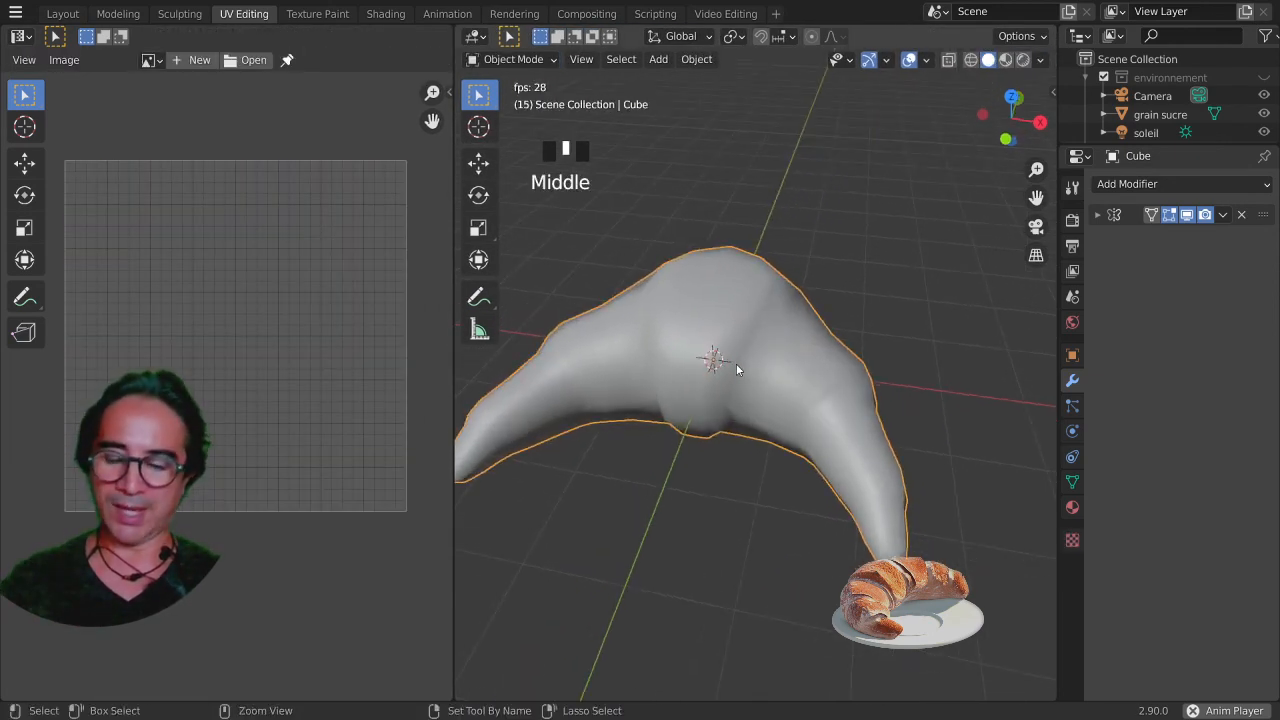
key(ctrl+s)
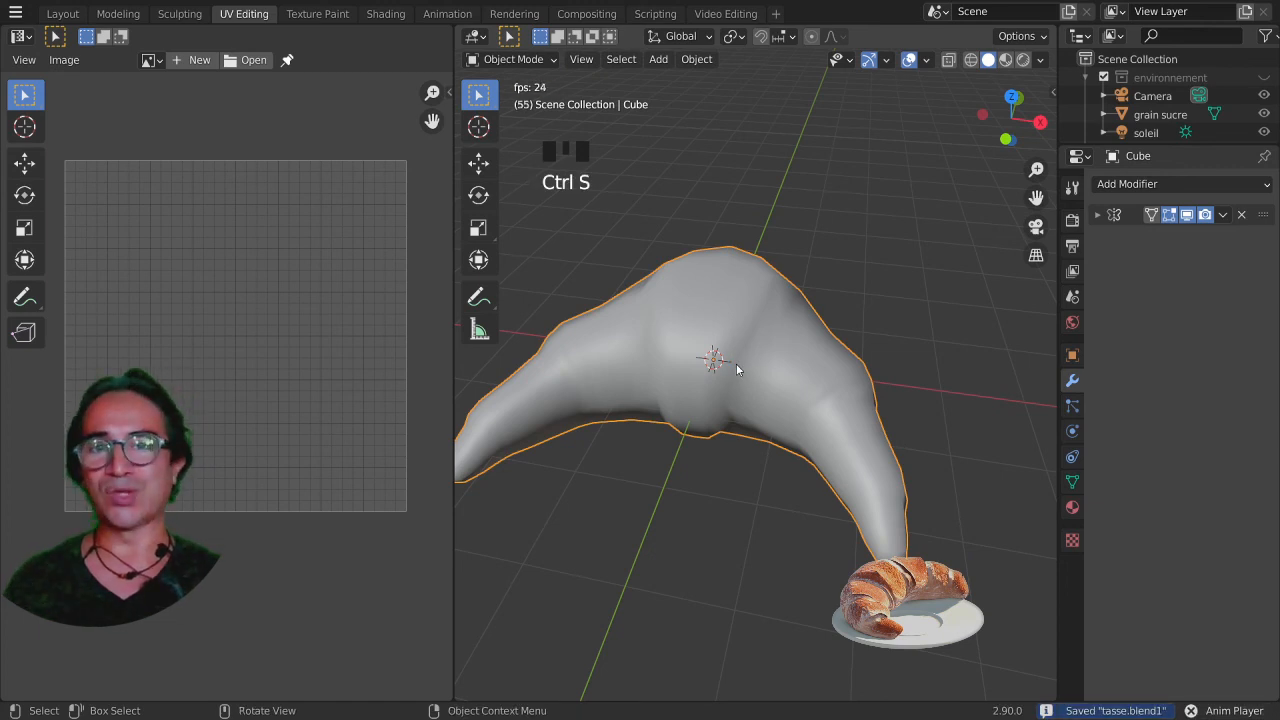